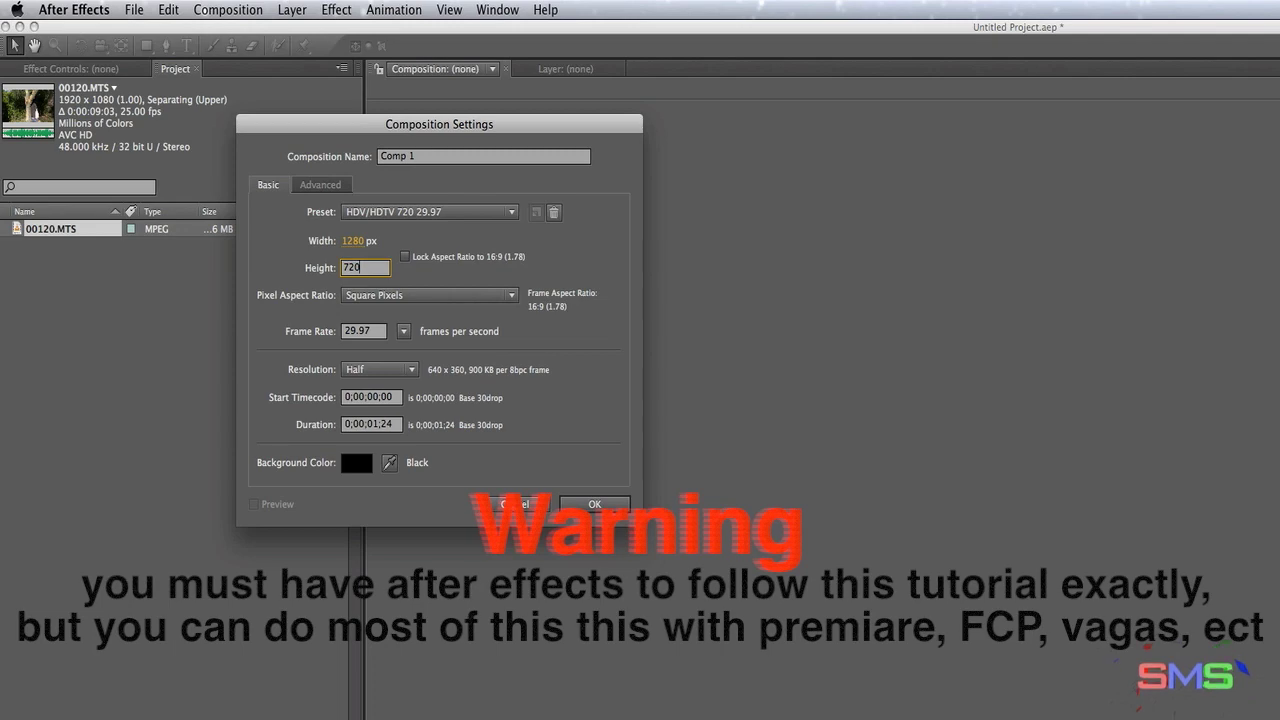
# - Create a 1280 x 720 px, 29.97 fps composition, add the 00120.MTS clip and scale it down to fit the frame
pyautogui.press('Return')
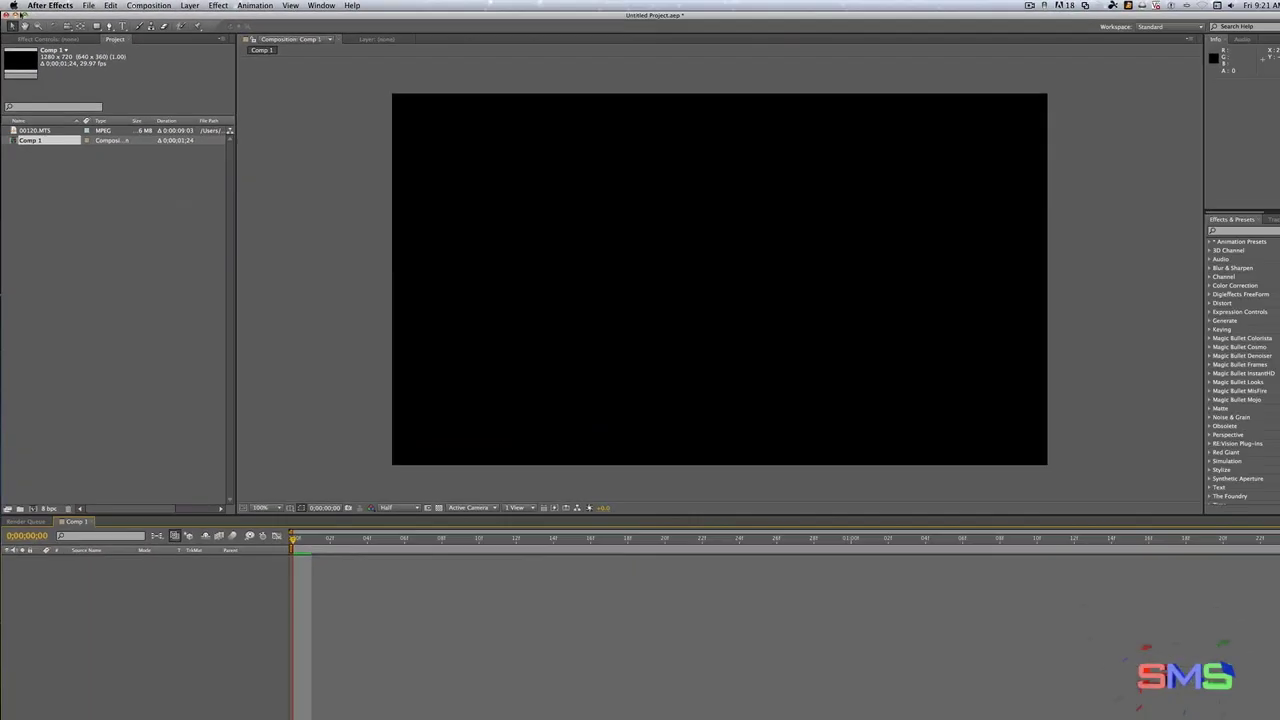
pyautogui.moveTo(38, 126); pyautogui.dragTo(702, 273)
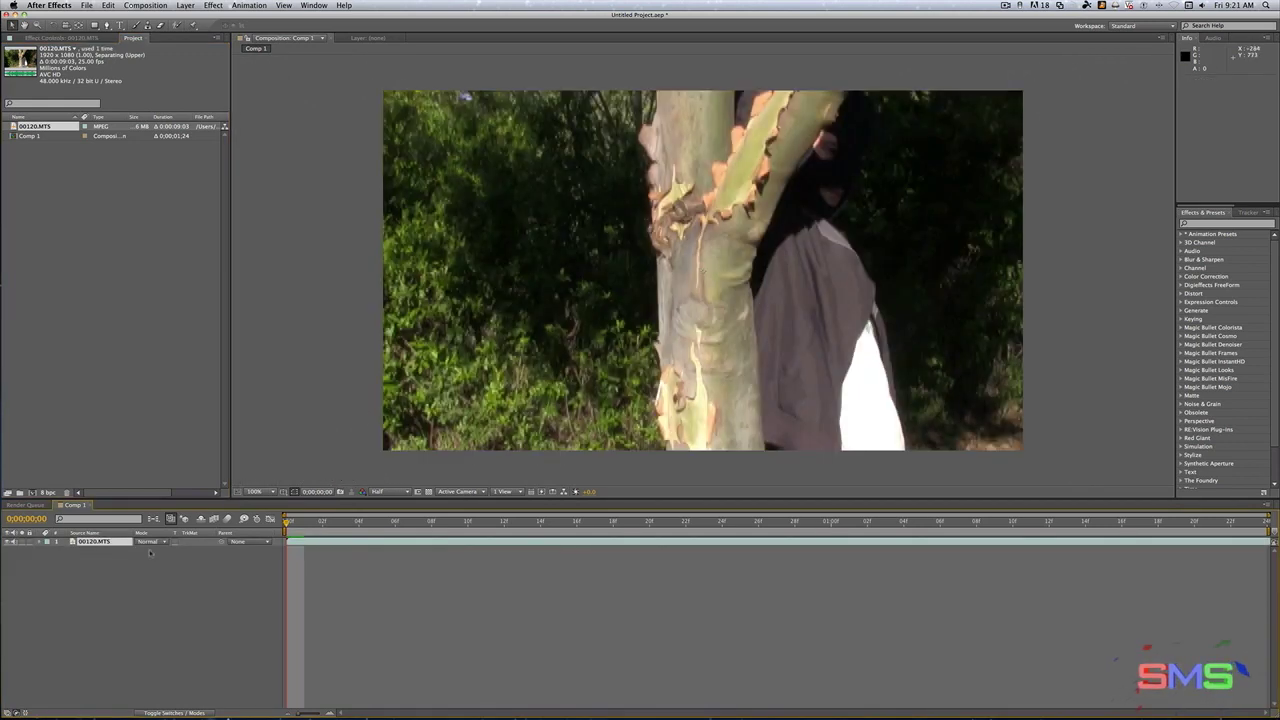
pyautogui.moveTo(160, 550); pyautogui.dragTo(152, 556)
pyautogui.press('s')
# - Trim the start of the 00120.MTS layer at 0;00;01;16 and move the clip to the beginning of the composition
pyautogui.press('space')
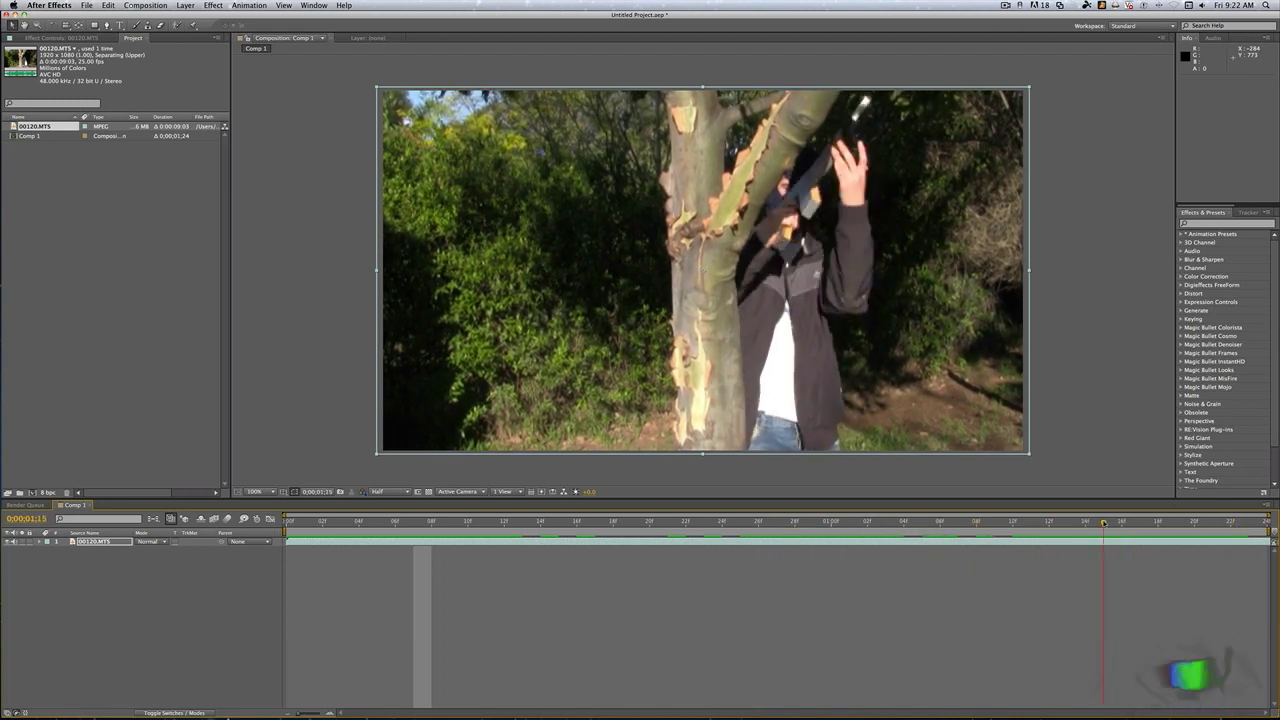
pyautogui.hotkey('alt', '[')
pyautogui.moveTo(1129, 541); pyautogui.dragTo(316, 540)
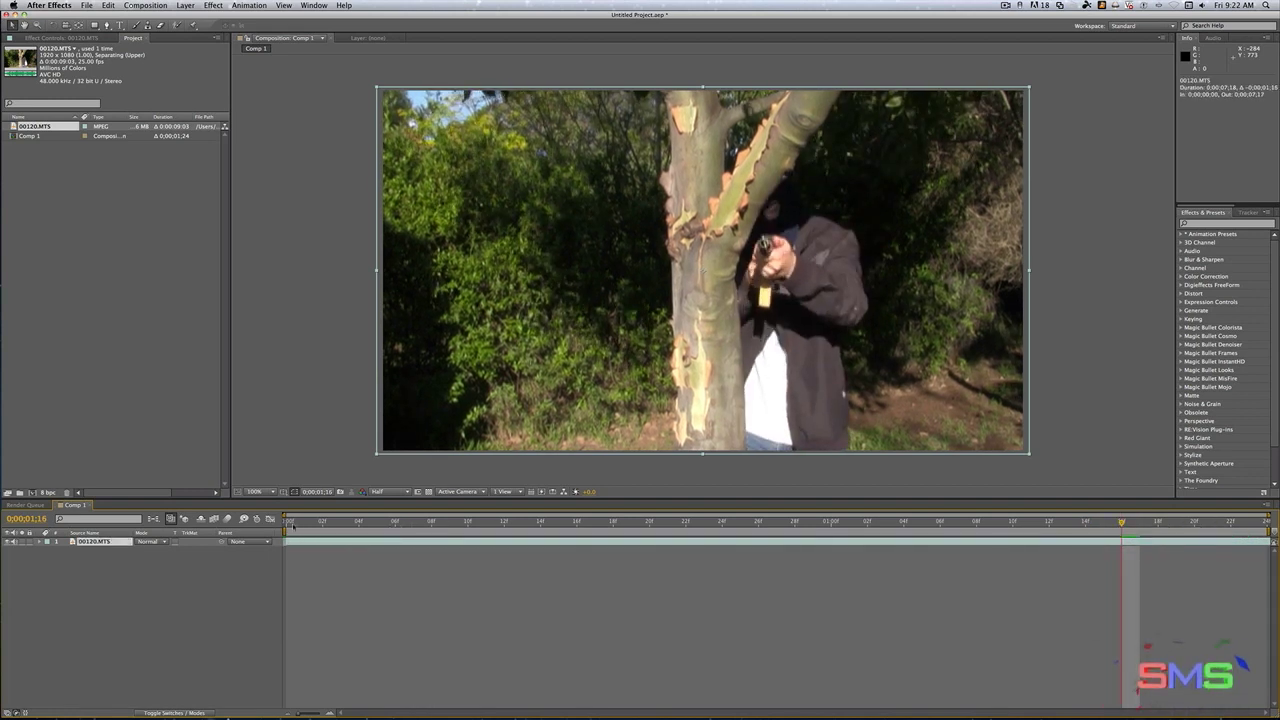
# - Preview the trimmed clip from the start and set the current time to 0;00;00;18
pyautogui.click(290, 521)
pyautogui.press('space')
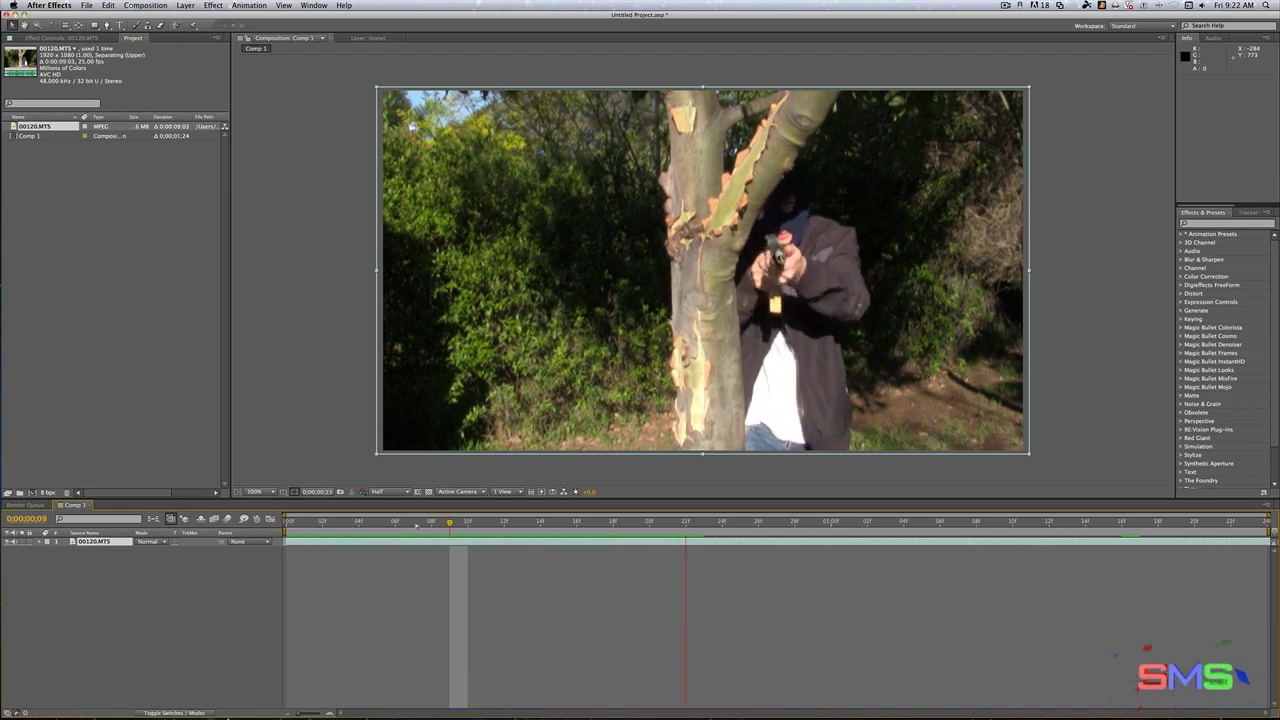
pyautogui.moveTo(619, 522)
pyautogui.mouseDown()
pyautogui.moveTo(723, 522)
pyautogui.moveTo(470, 522)
pyautogui.moveTo(630, 522)
pyautogui.mouseUp()
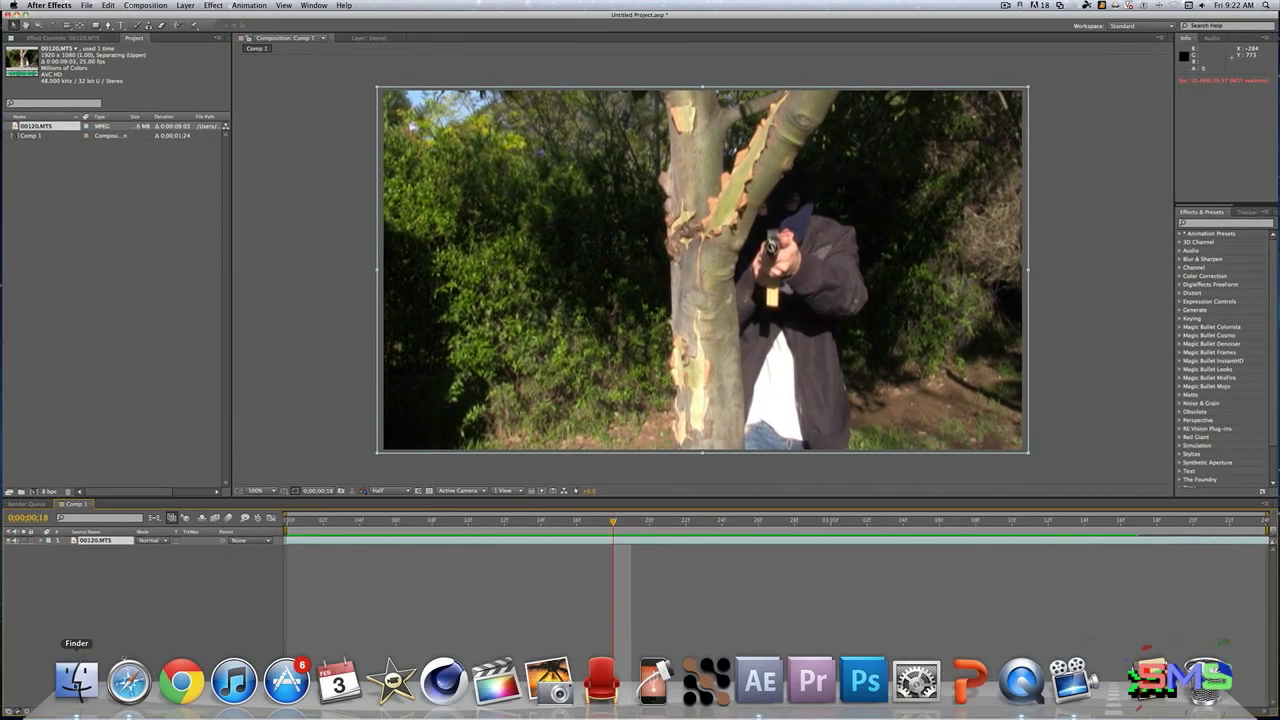
pyautogui.click(128, 680)
pyautogui.rightClick(128, 680)
pyautogui.click(146, 640)
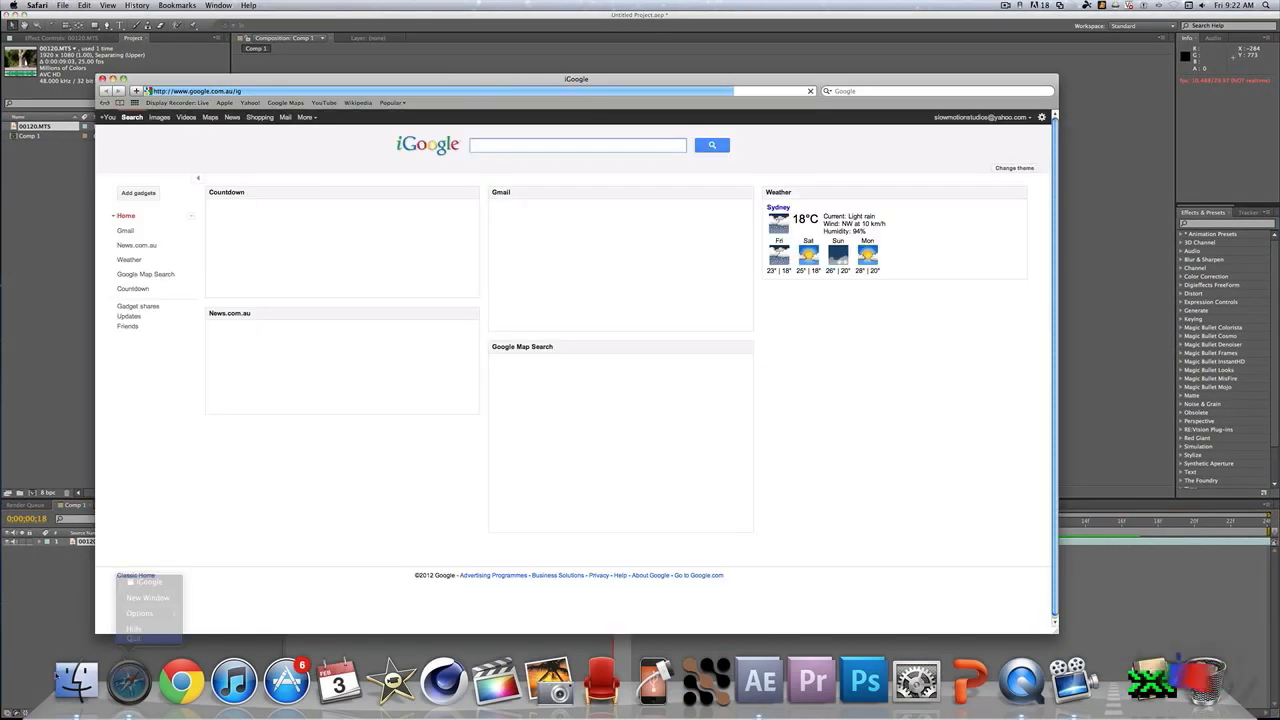
# - Import the muzzle flash screenshot PNG (6.19.34 PM) from the Action_Essentials_720p folder and place it over the gun in the composition
pyautogui.click(75, 682)
pyautogui.click(96, 261)
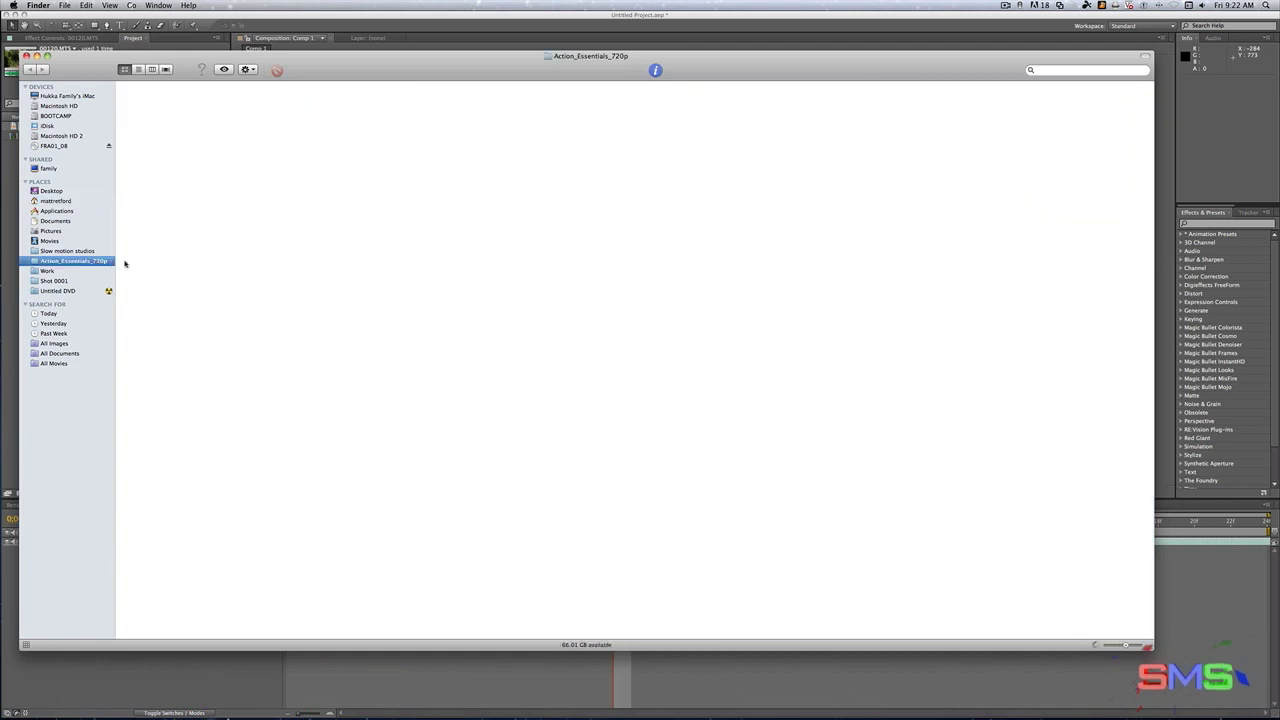
pyautogui.click(602, 263)
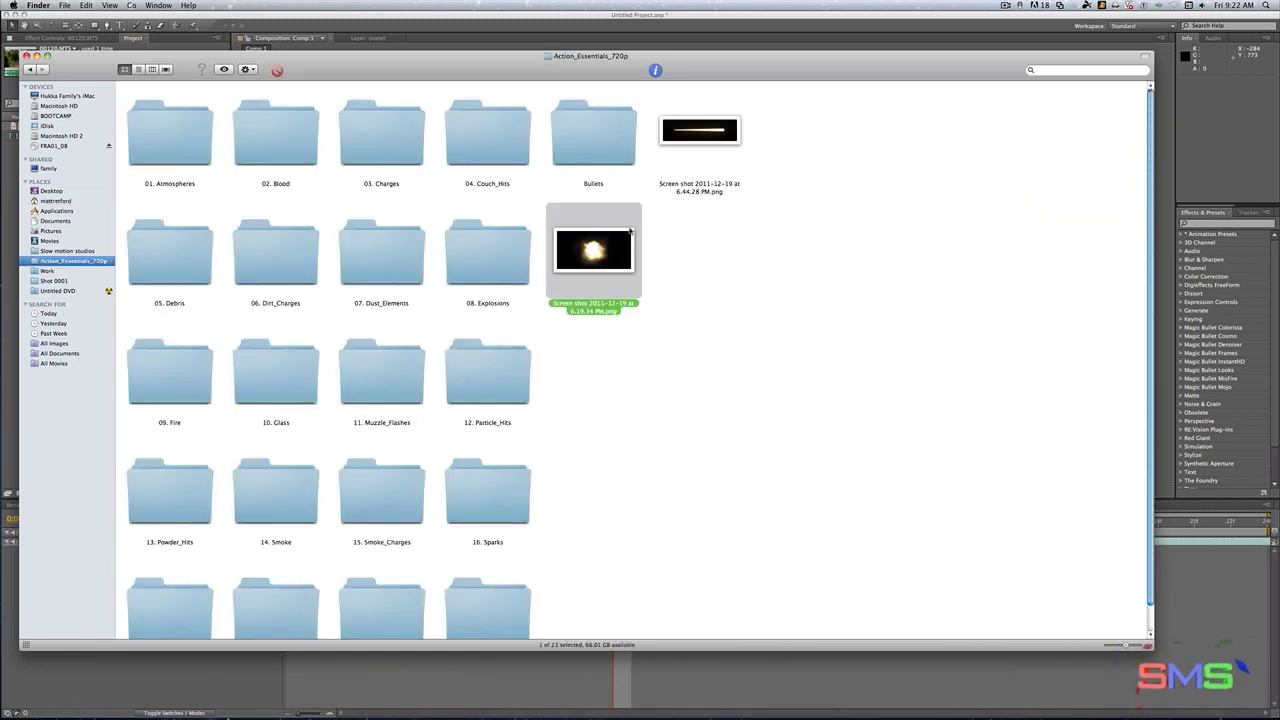
pyautogui.moveTo(629, 238); pyautogui.dragTo(6, 410)
pyautogui.moveTo(60, 140); pyautogui.dragTo(769, 252)
# - Scale the muzzle flash layer to 34% and set its blending mode to Screen
pyautogui.press('s')
pyautogui.moveTo(157, 553); pyautogui.dragTo(122, 553)
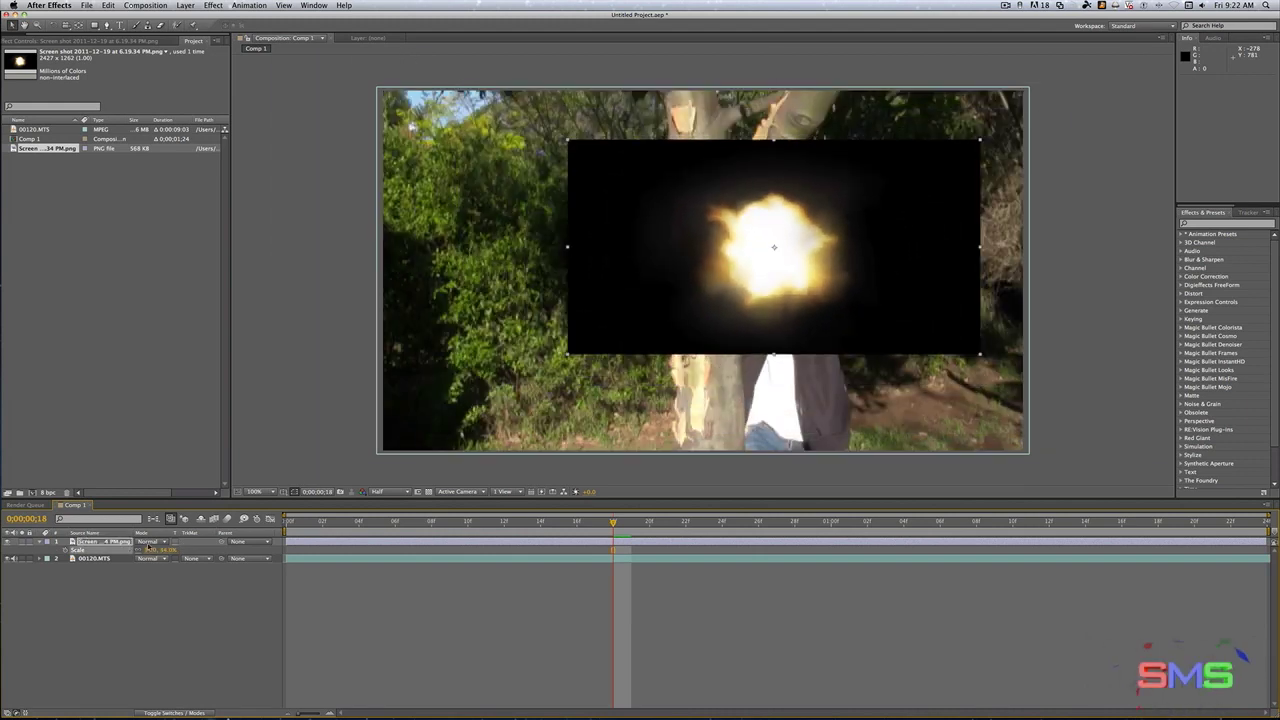
pyautogui.click(149, 542)
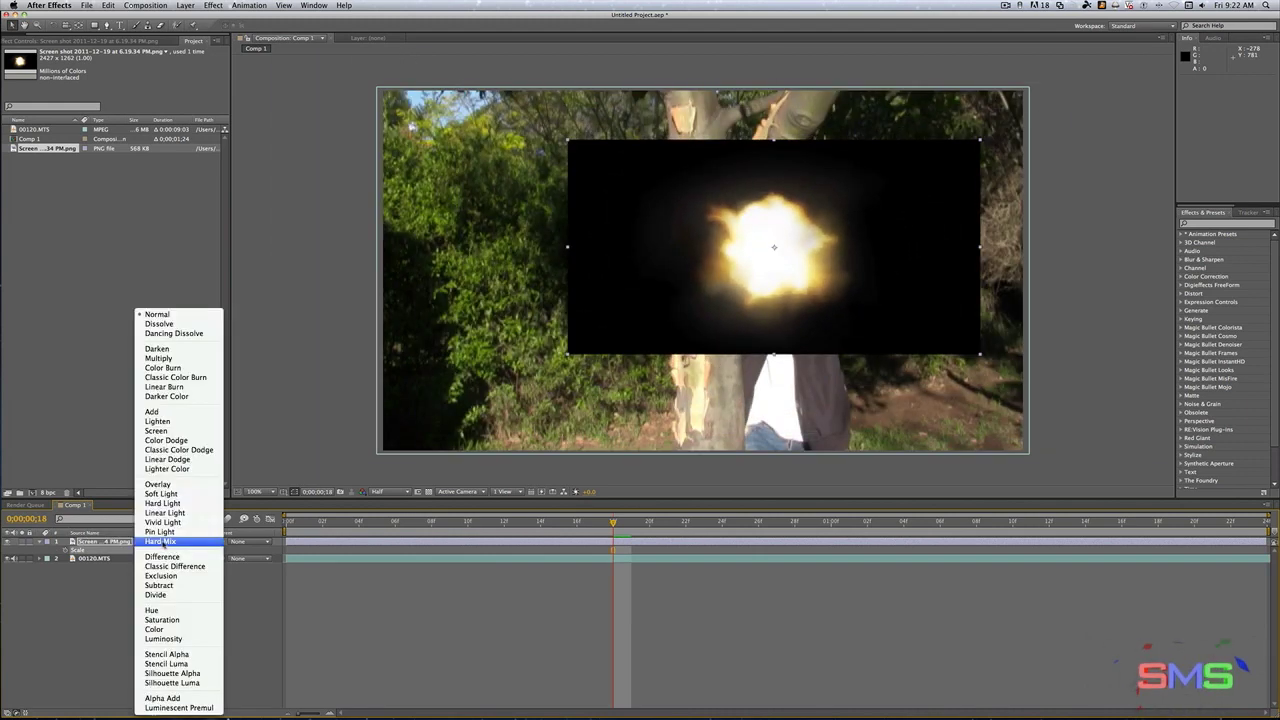
pyautogui.click(163, 431)
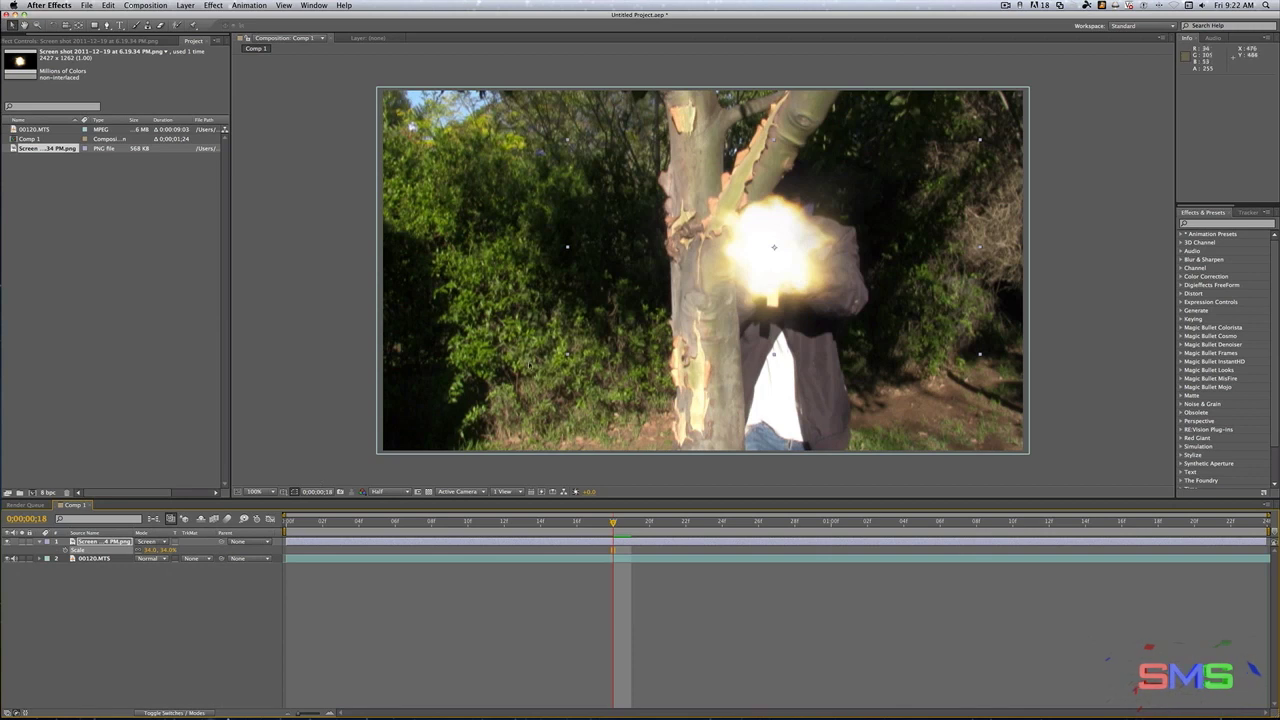
# - Try the Add blending mode on the muzzle flash layer
pyautogui.click(149, 542)
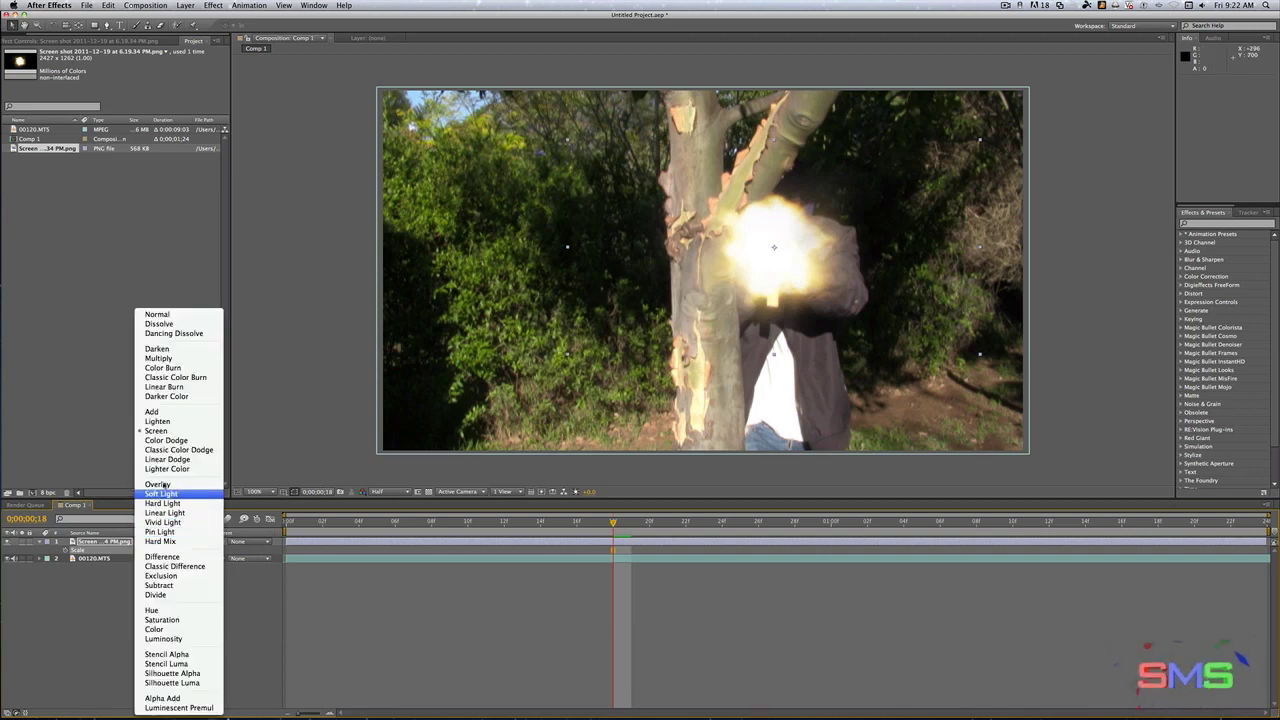
pyautogui.click(161, 415)
pyautogui.press('super+z')
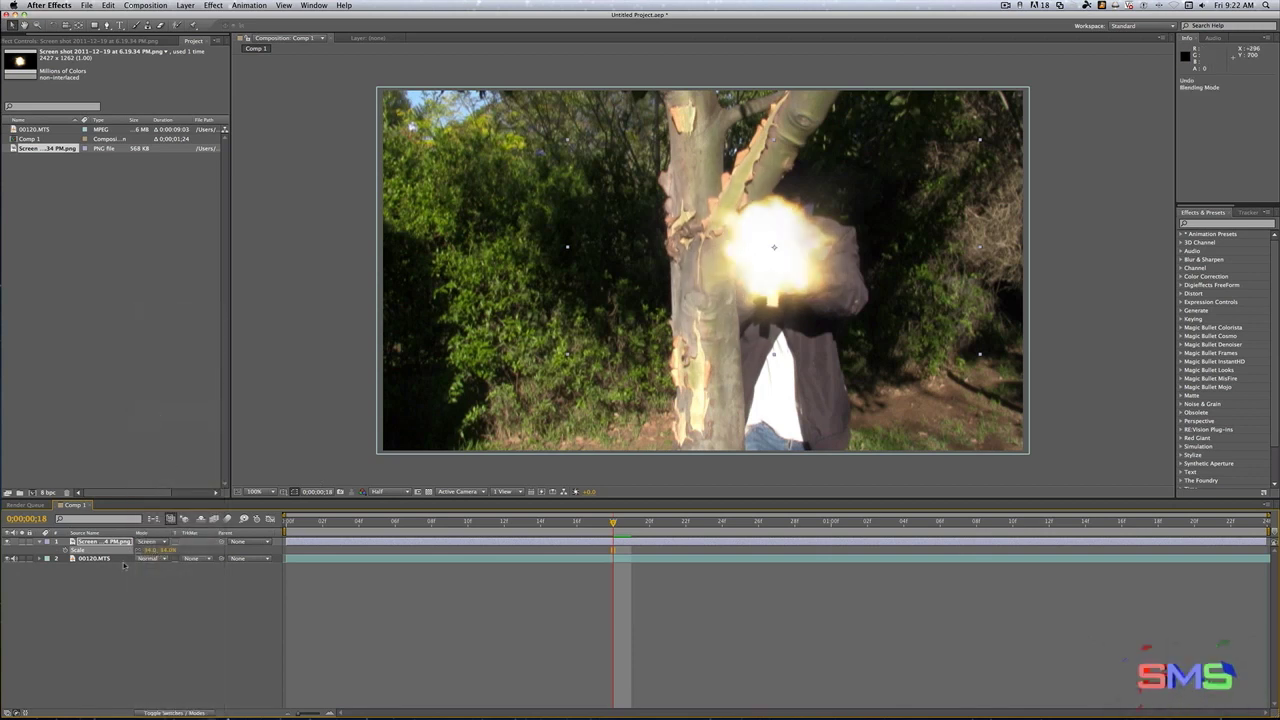
# - Scale the muzzle flash down further in the composition view and position it over the gun's muzzle
pyautogui.moveTo(566, 356); pyautogui.dragTo(605, 337)
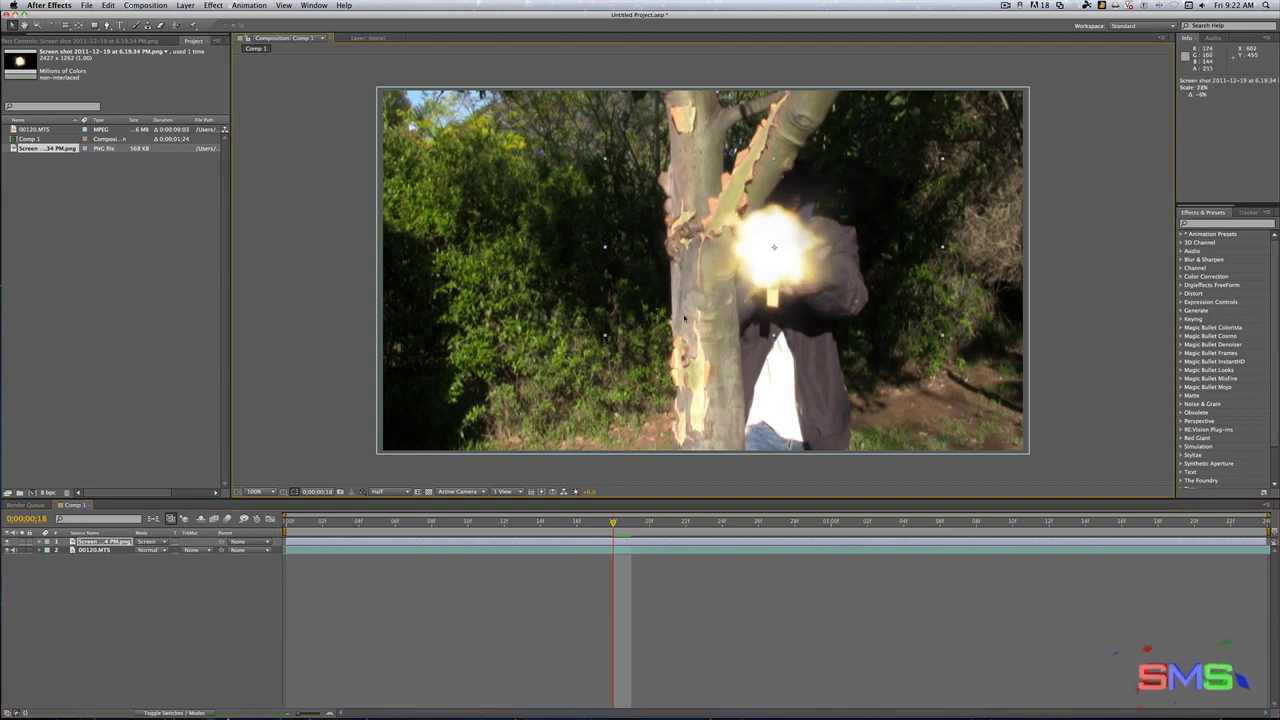
pyautogui.moveTo(606, 338); pyautogui.dragTo(620, 330)
pyautogui.moveTo(687, 263)
pyautogui.mouseDown()
pyautogui.moveTo(678, 280)
pyautogui.moveTo(682, 265)
pyautogui.mouseUp()
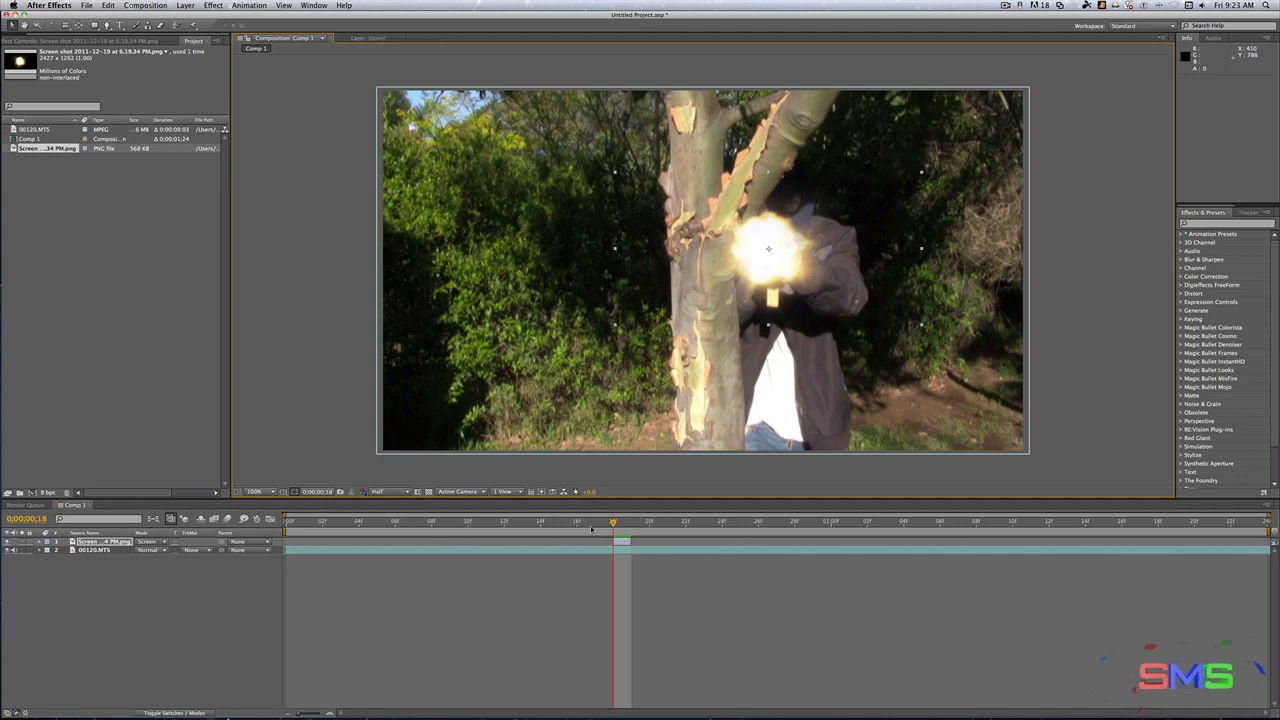
# - Play back the muzzle flash from 0;00;00;15 and return to its first frame at 0;00;00;18
pyautogui.press('space')
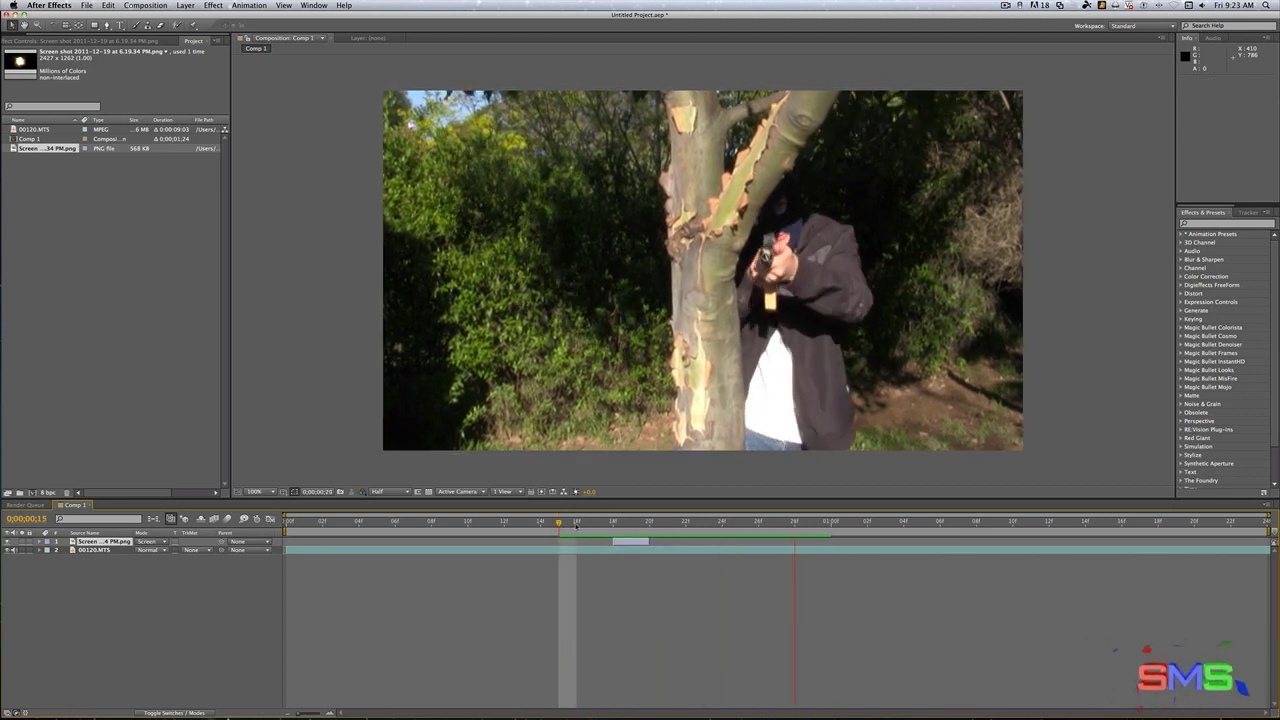
pyautogui.moveTo(636, 524); pyautogui.dragTo(616, 524)
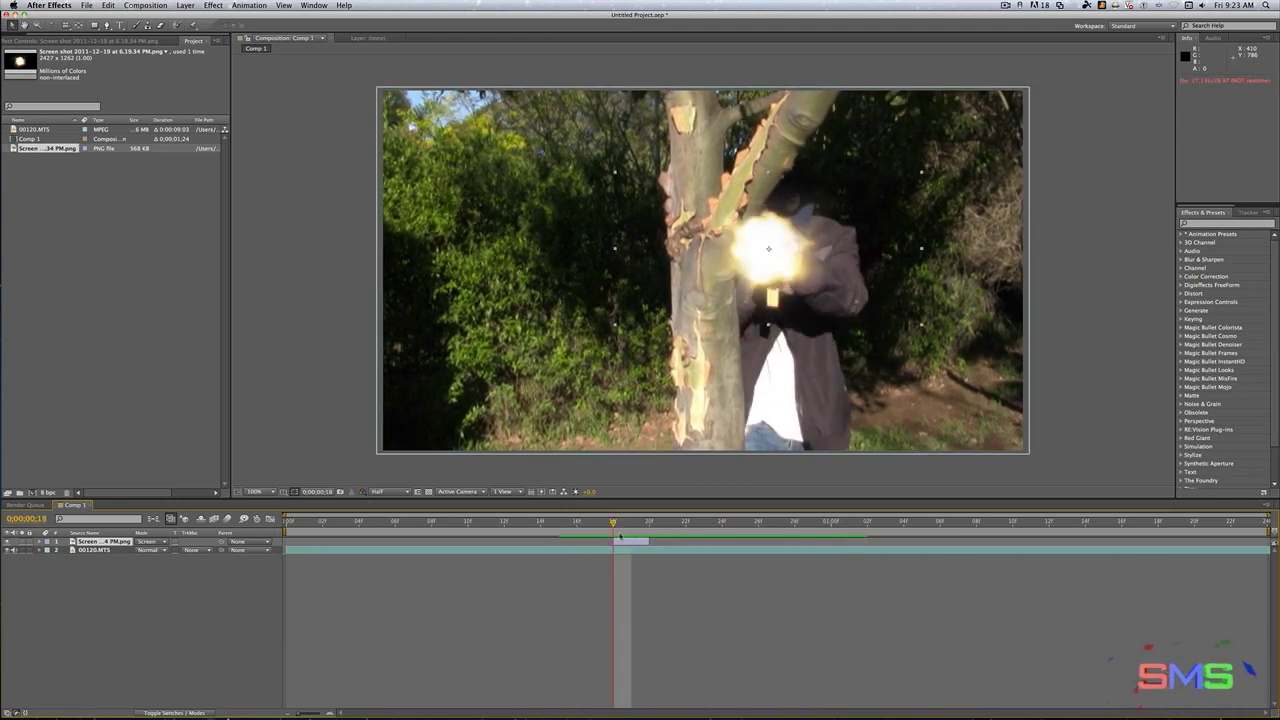
pyautogui.click(595, 522)
pyautogui.moveTo(590, 523); pyautogui.dragTo(559, 523)
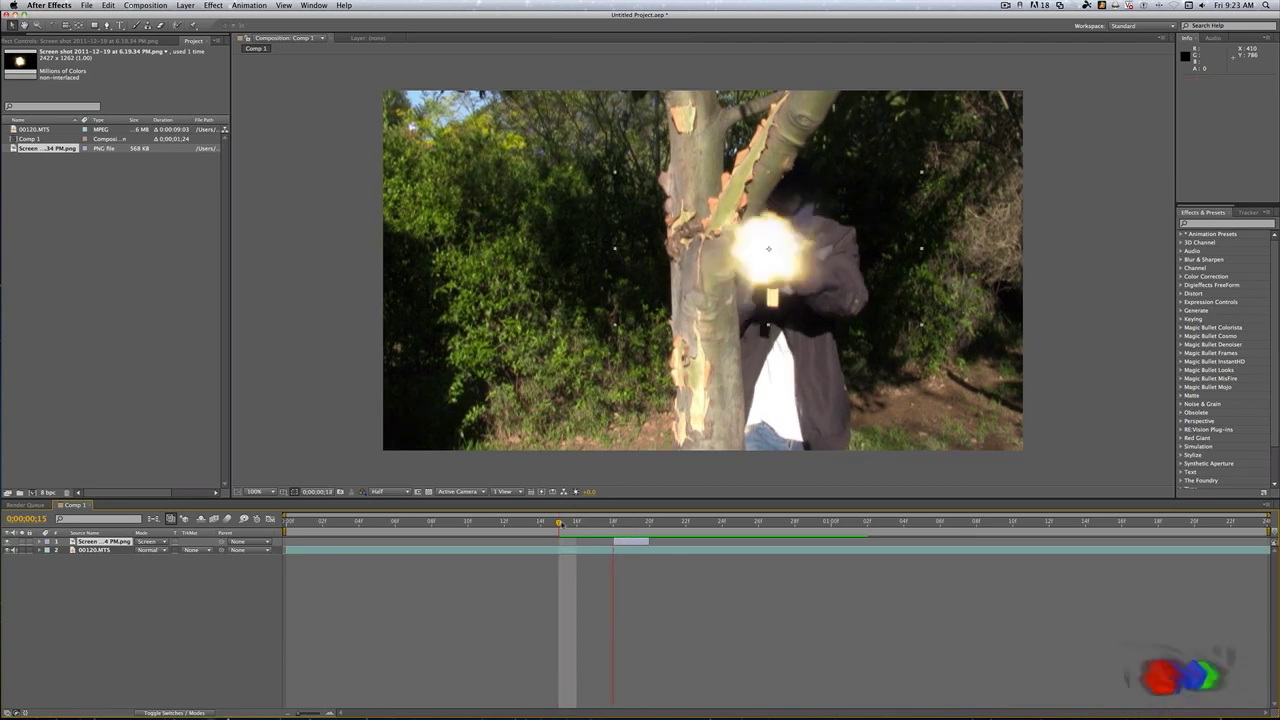
pyautogui.press('space')
pyautogui.click(614, 523)
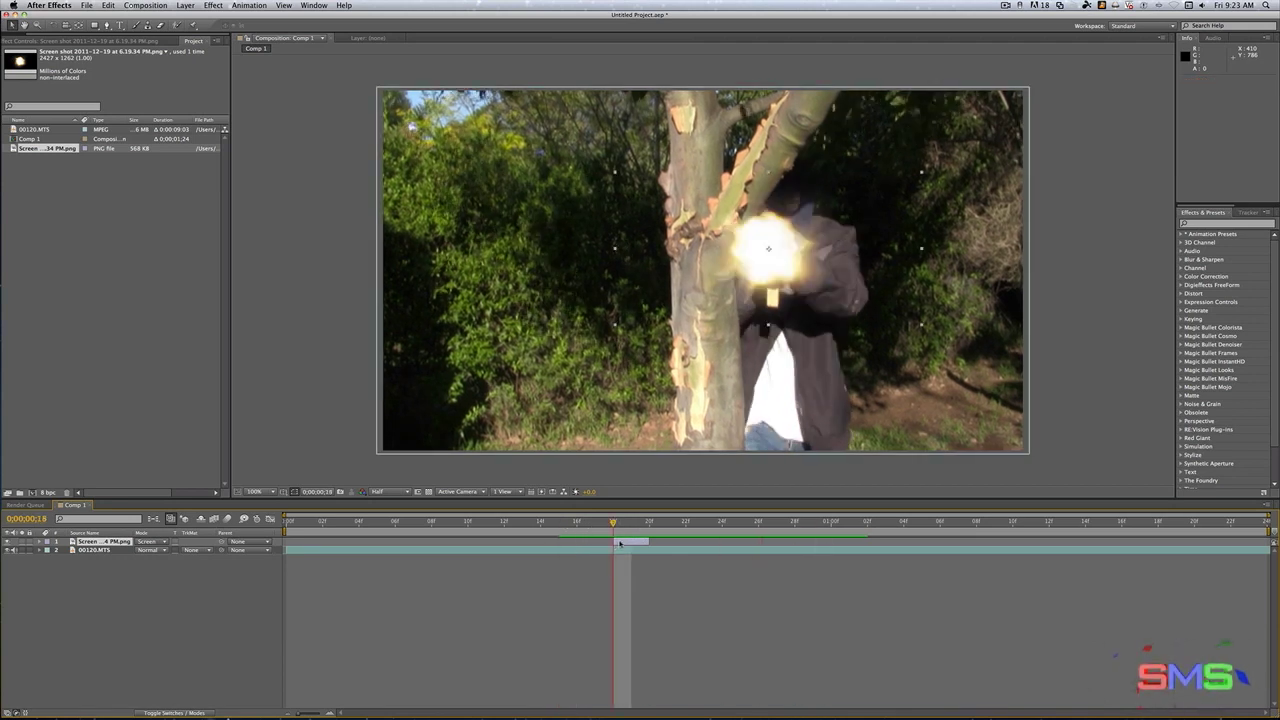
# - Duplicate the muzzle flash layer and extend the lower copy by one frame, ending at 0;00;00;20
pyautogui.click(619, 543)
pyautogui.press('super+d')
pyautogui.moveTo(647, 549); pyautogui.dragTo(664, 549)
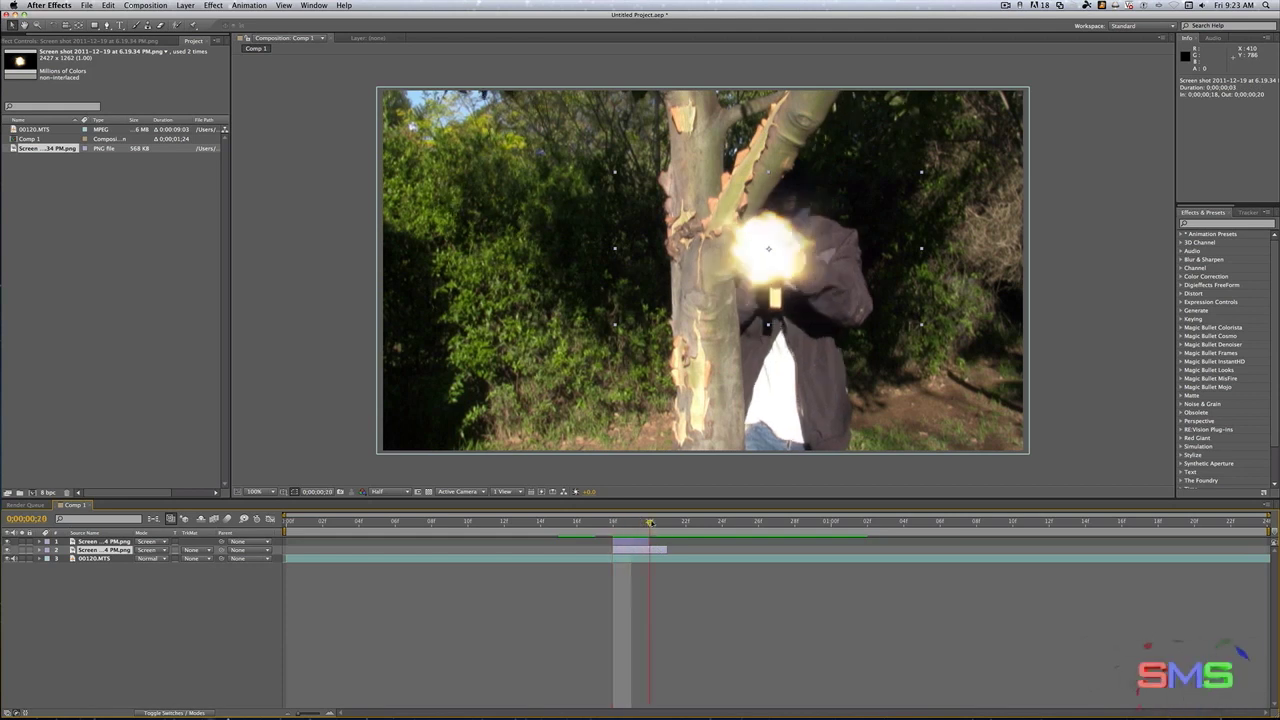
# - Apply Gaussian Blur to the lower muzzle flash copy and raise its blurriness to 177.6, checking it at 0;00;00;20
pyautogui.click(650, 521)
pyautogui.click(213, 5)
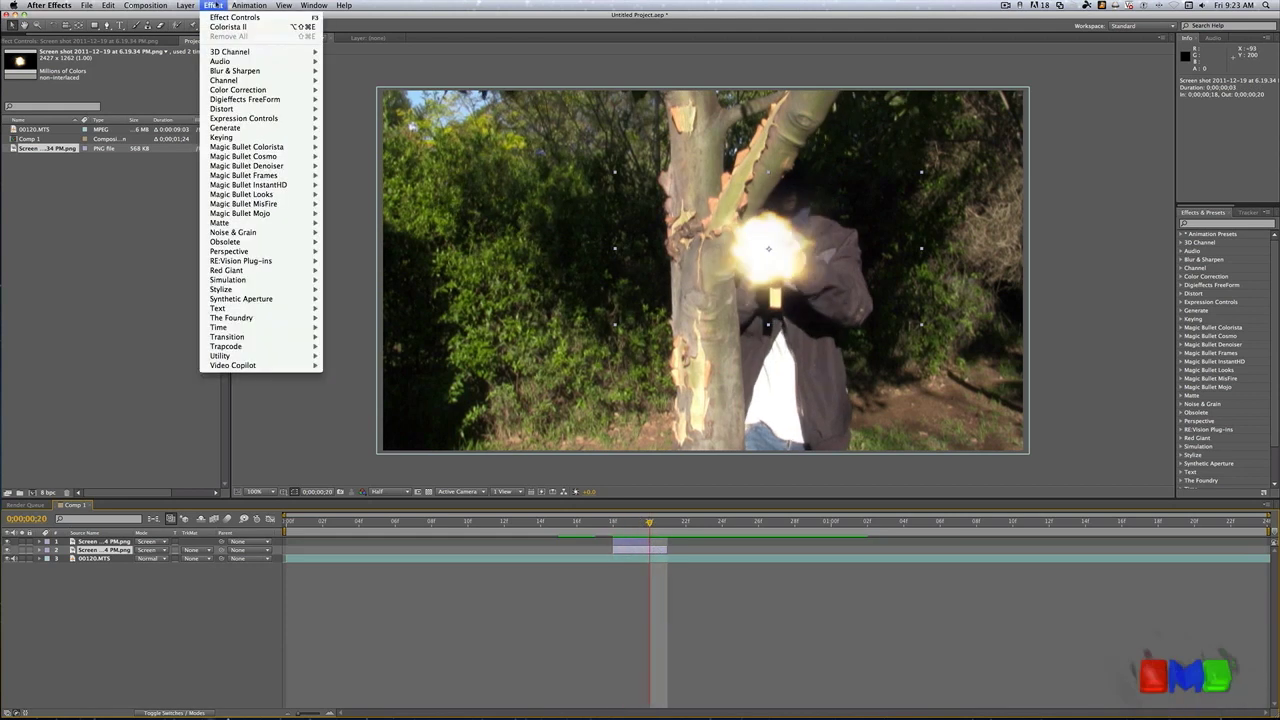
pyautogui.moveTo(260, 71)
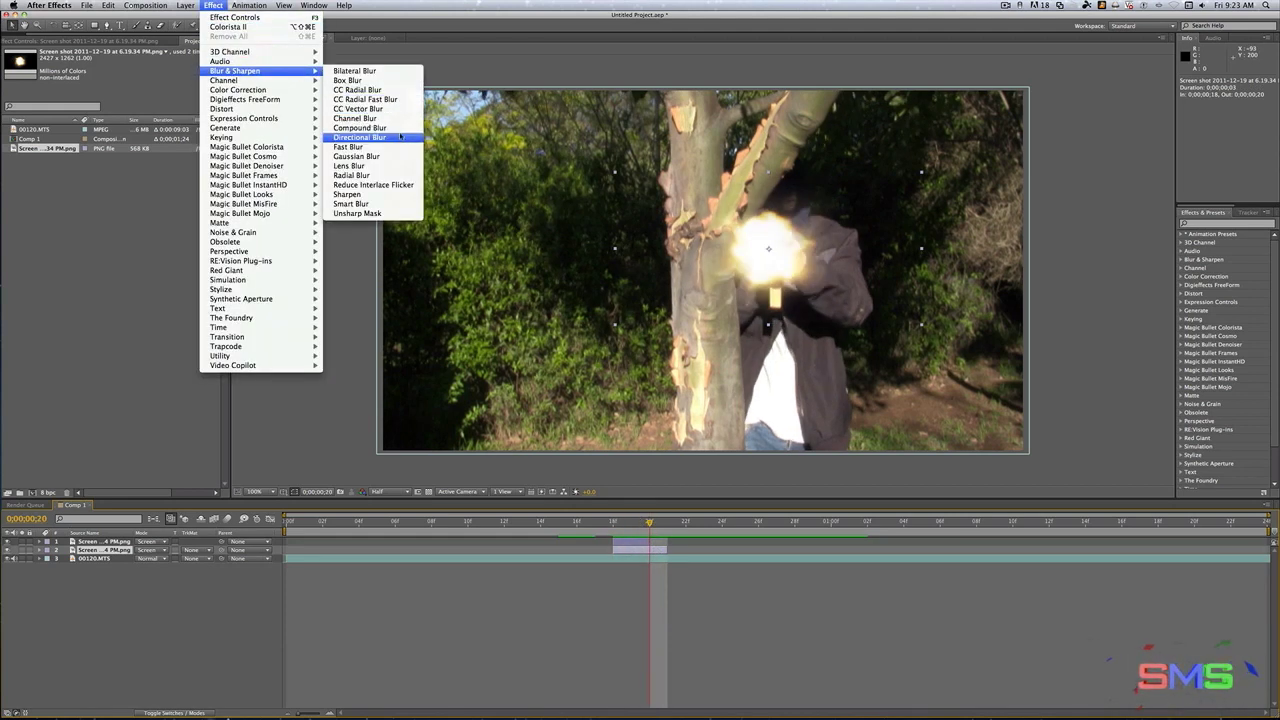
pyautogui.click(375, 158)
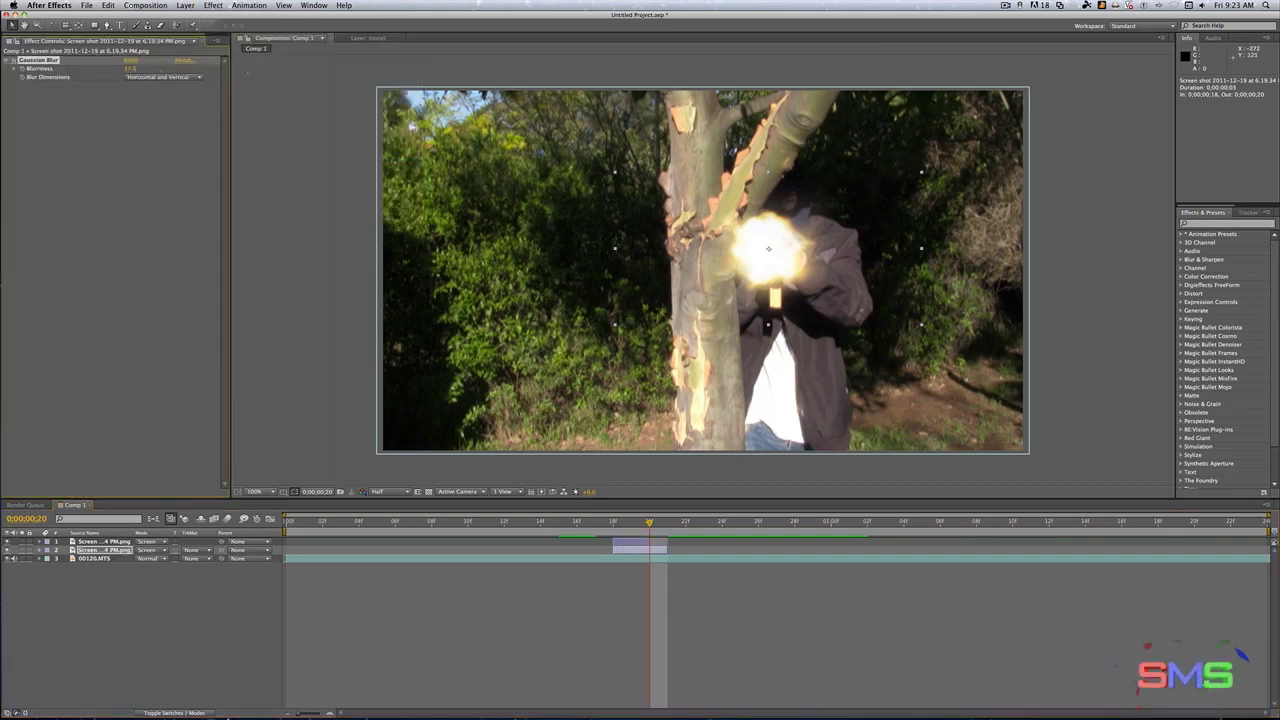
pyautogui.moveTo(337, 68); pyautogui.dragTo(878, 72)
# - Enlarge the blurred muzzle flash copy to about 44% and lower its opacity to form a soft glow
pyautogui.press('s')
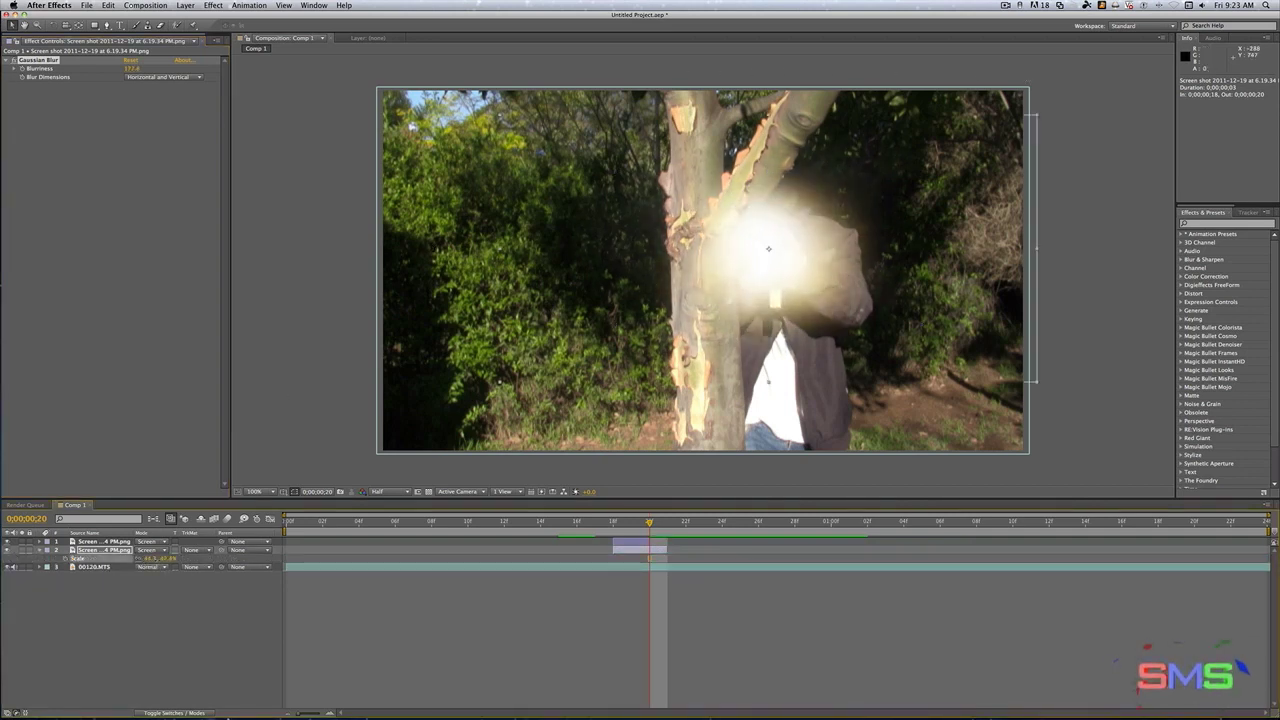
pyautogui.press('t')
pyautogui.moveTo(142, 559); pyautogui.dragTo(107, 559)
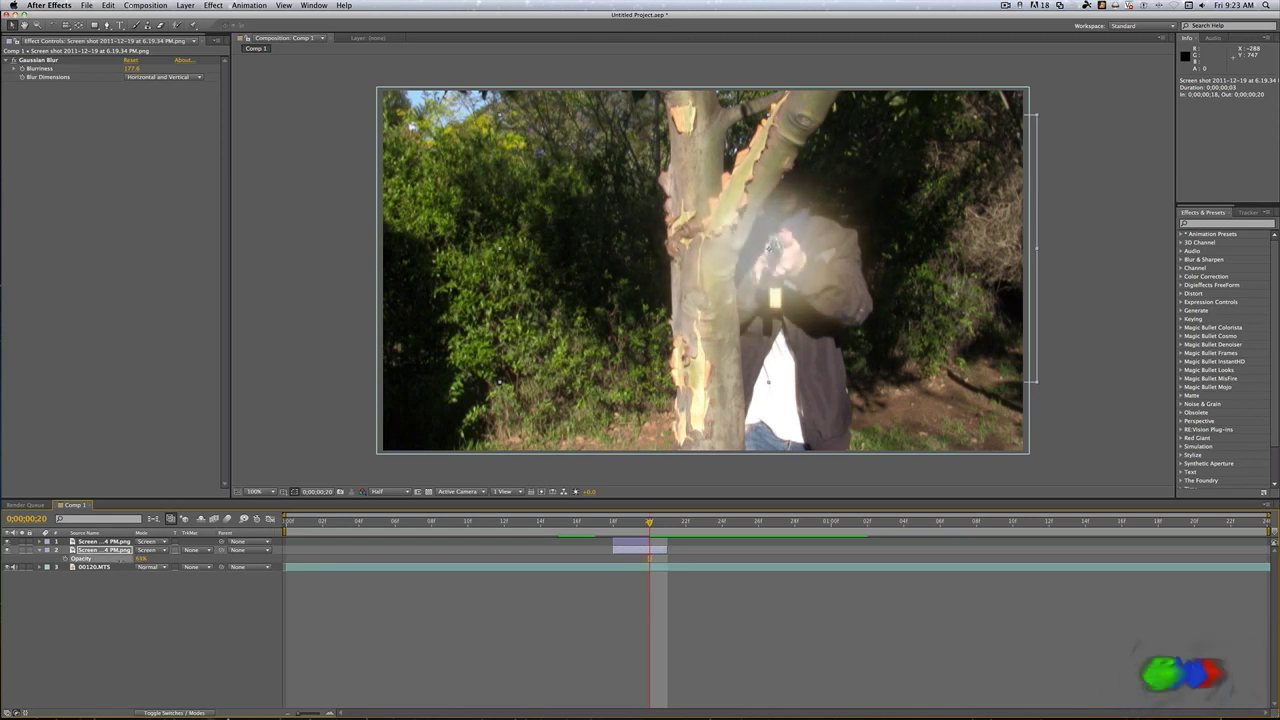
# - Check the glow around 0;00;00;18 and scale the blurred muzzle flash copy up to about 51%
pyautogui.press('s')
pyautogui.press('pageup')
pyautogui.press('pageup')
pyautogui.press('pageup')
pyautogui.press('pageup')
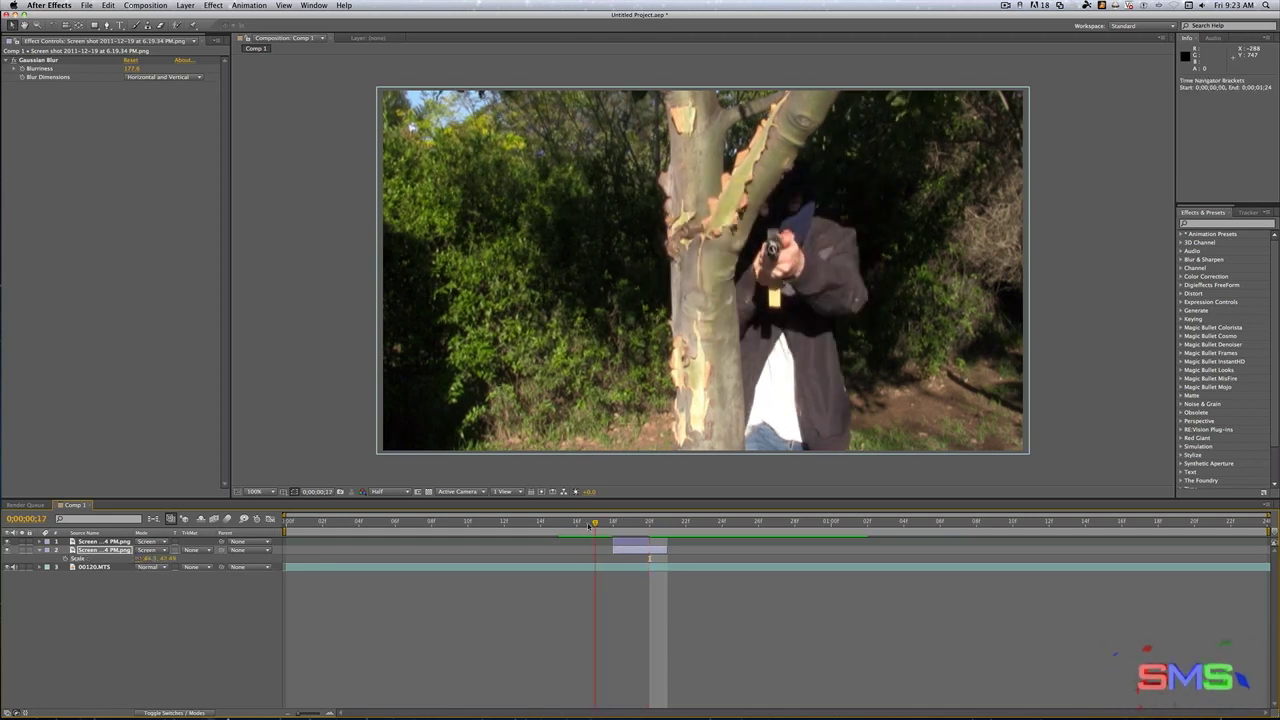
pyautogui.press('pagedown')
pyautogui.press('pagedown')
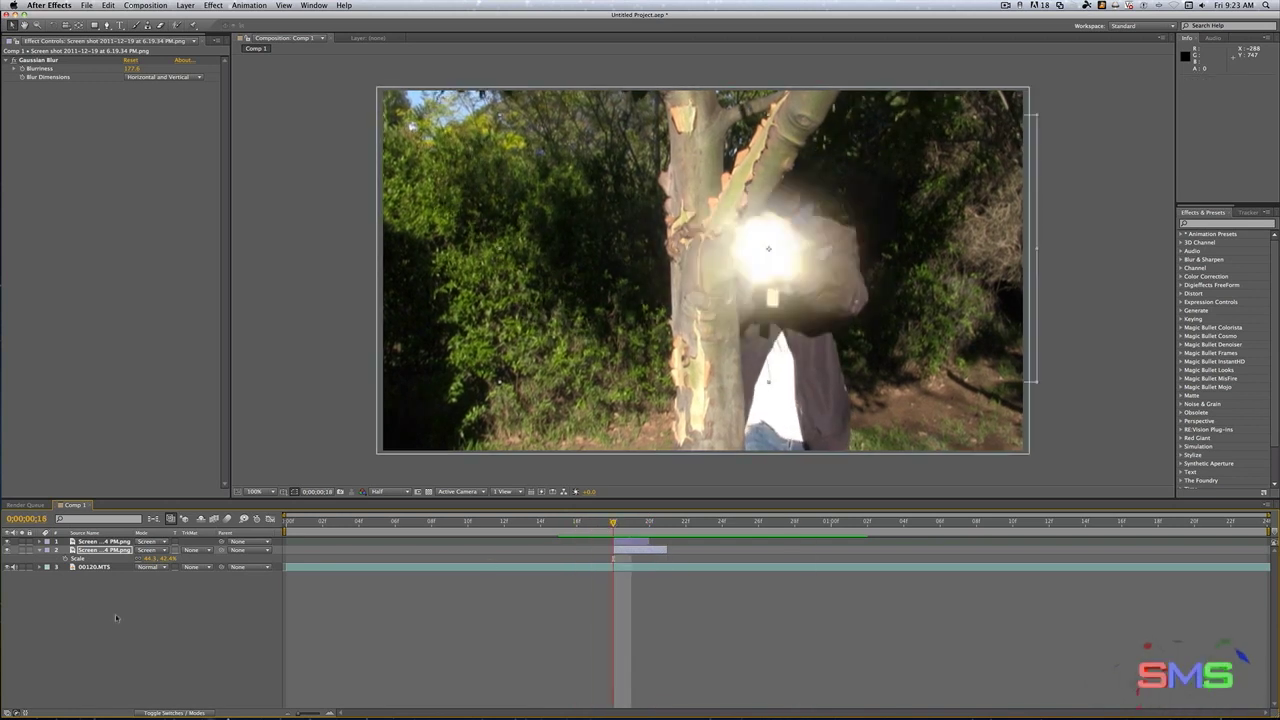
pyautogui.moveTo(150, 558); pyautogui.dragTo(166, 558)
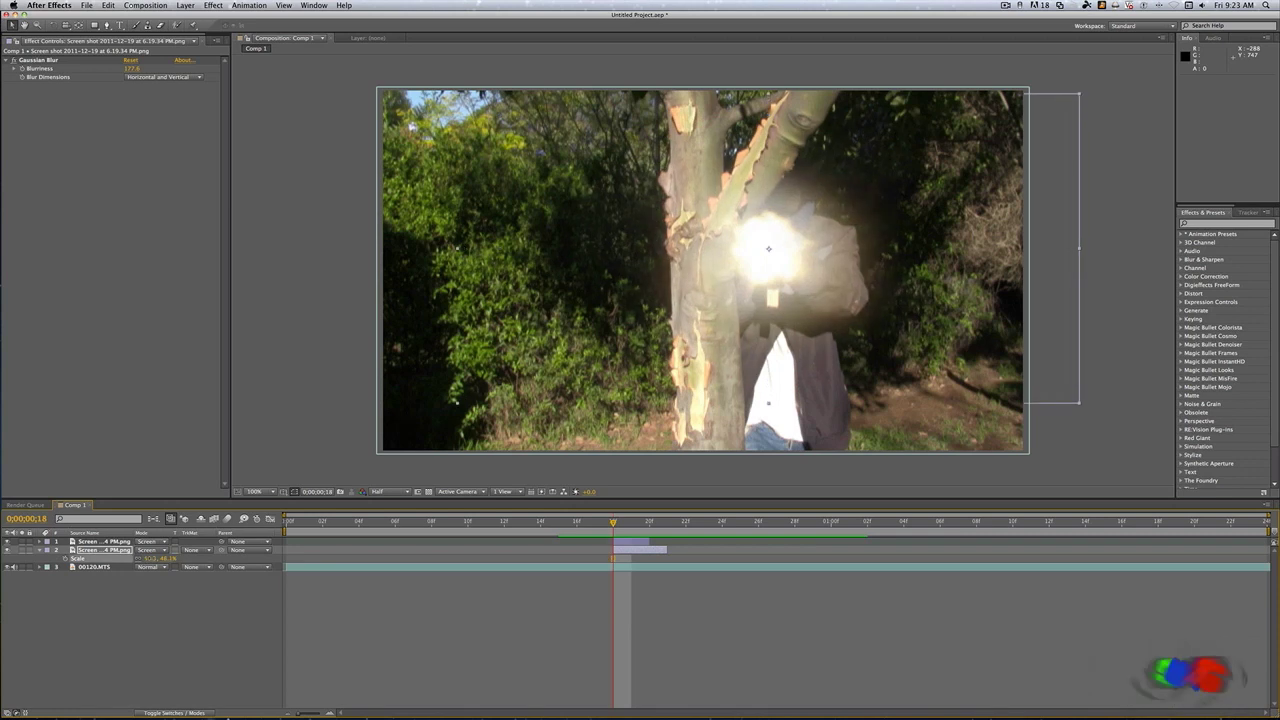
# - Reduce the glow copy's Gaussian Blur blurriness and its opacity, comparing frames 0;00;00;17 and 0;00;00;18
pyautogui.click(38, 60)
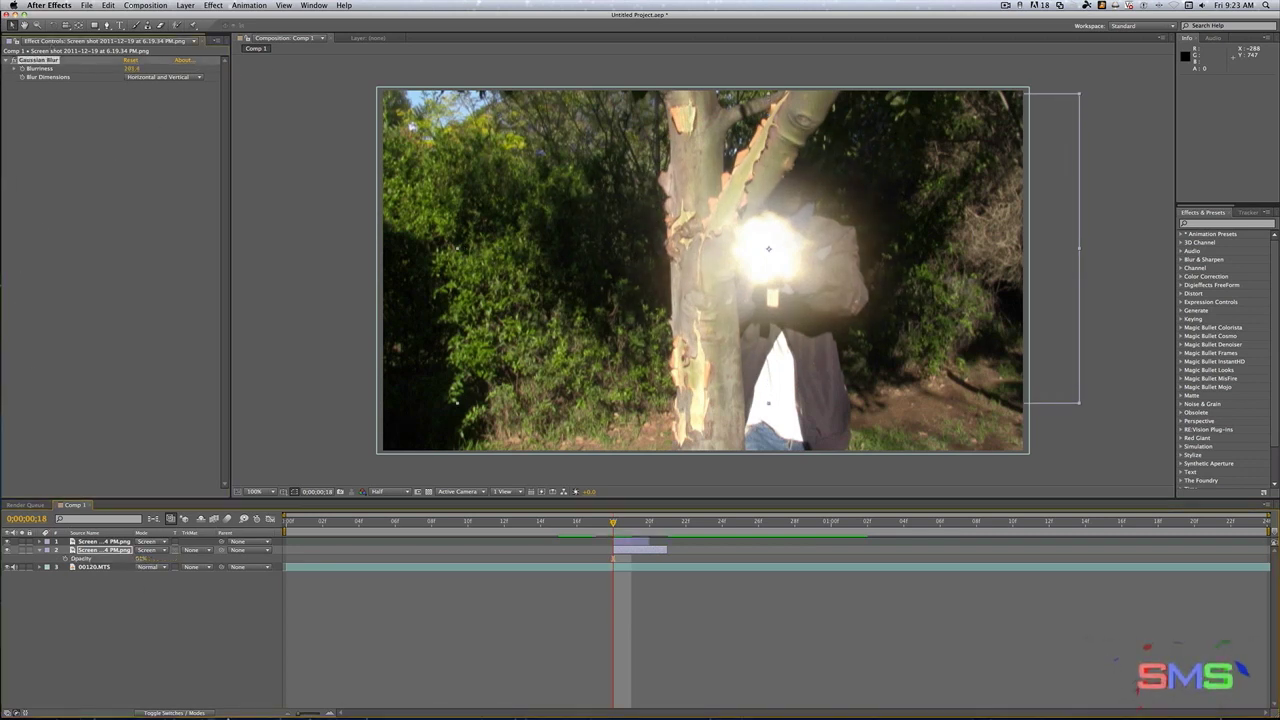
pyautogui.moveTo(141, 558); pyautogui.dragTo(125, 558)
pyautogui.click(437, 571)
pyautogui.press('pageup')
pyautogui.press('pagedown')
pyautogui.press('pageup')
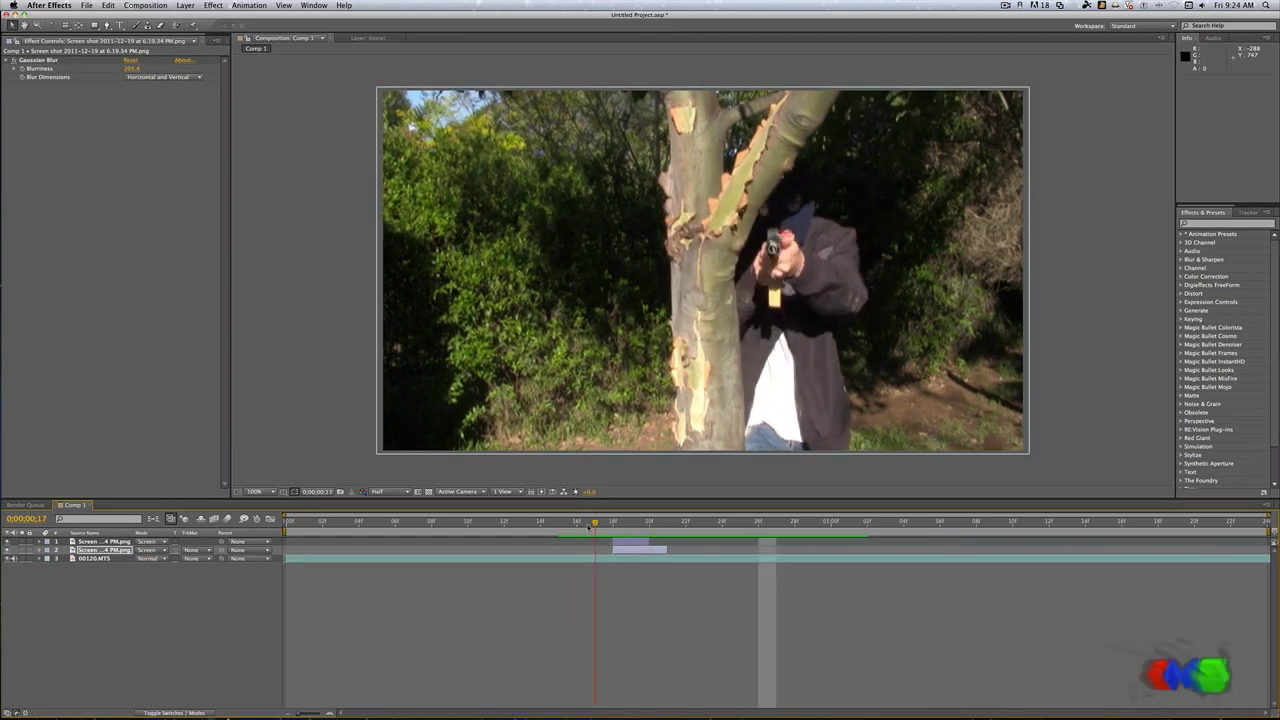
pyautogui.press('pagedown')
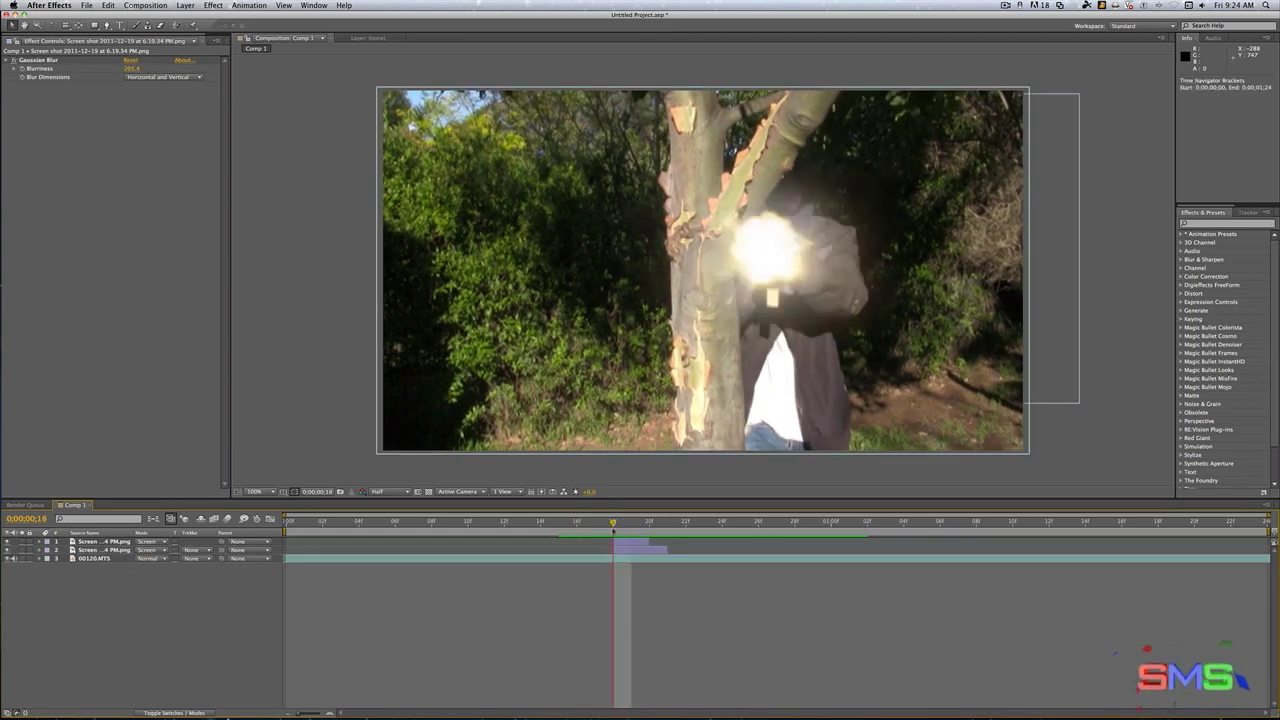
pyautogui.click(614, 529)
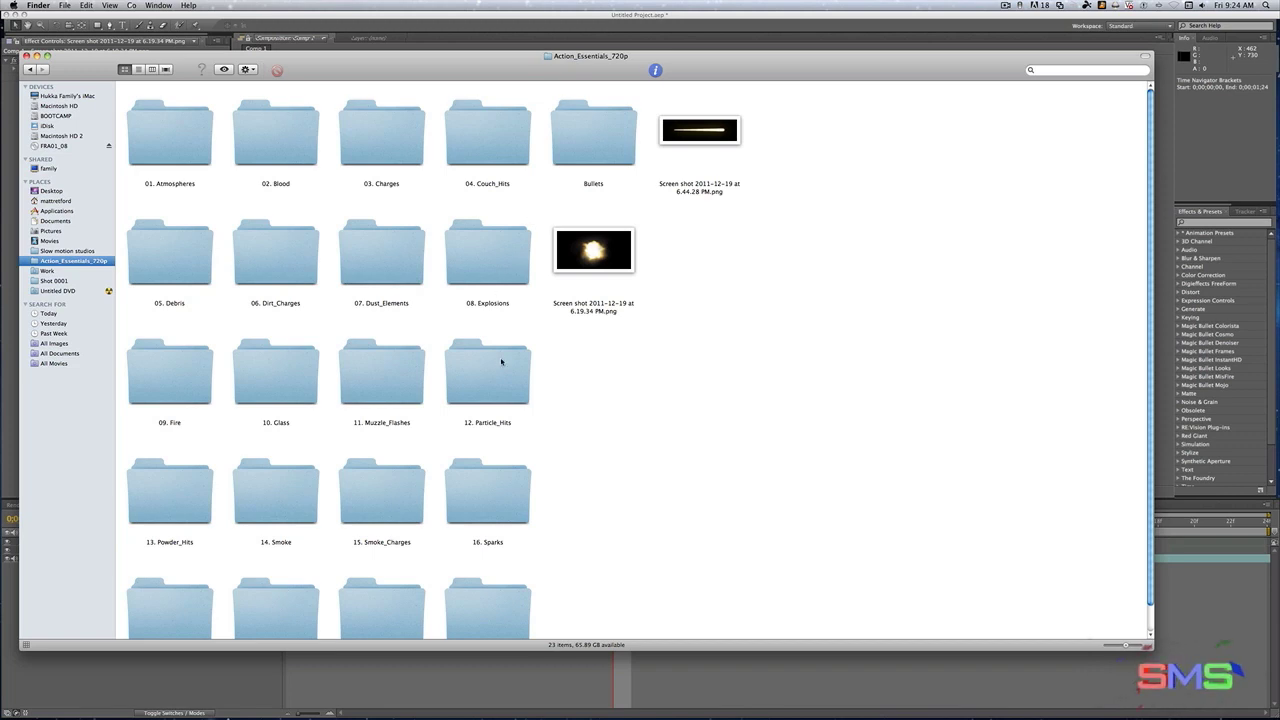
# - Open the 12. Particle_Hits folder and import Cork_Hit_02.mov into the After Effects project
pyautogui.doubleClick(502, 361)
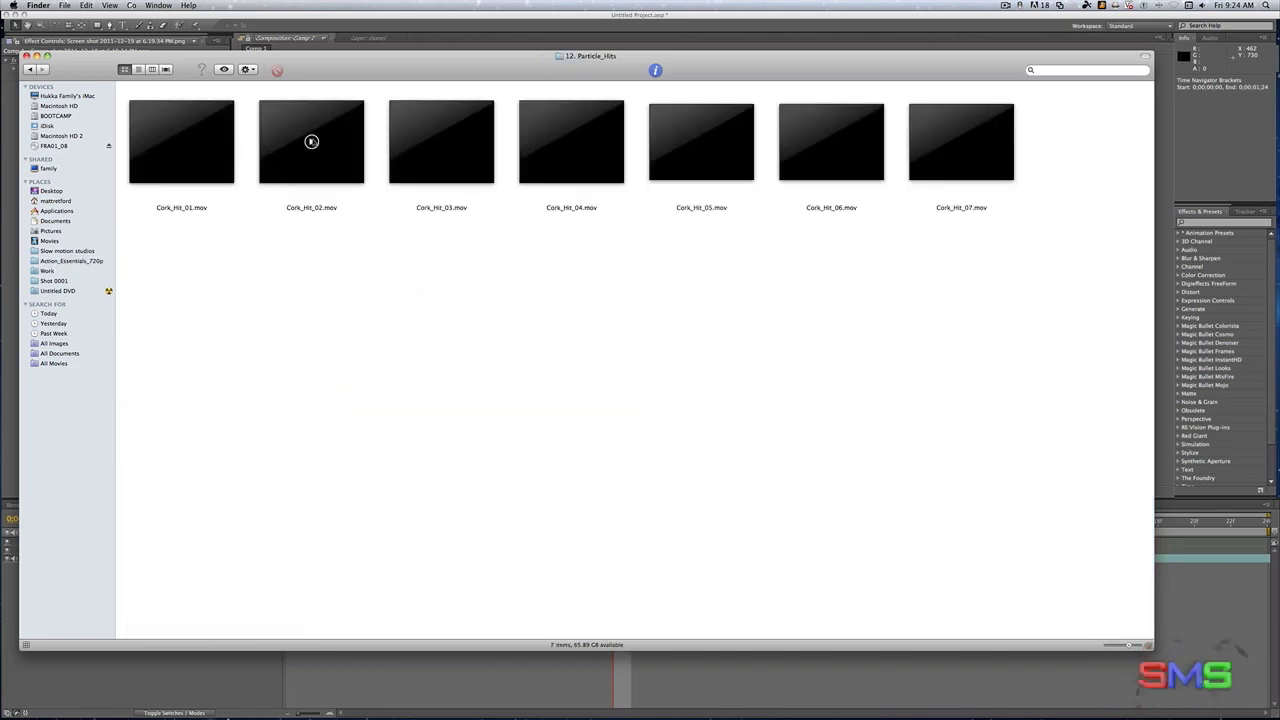
pyautogui.click(338, 178)
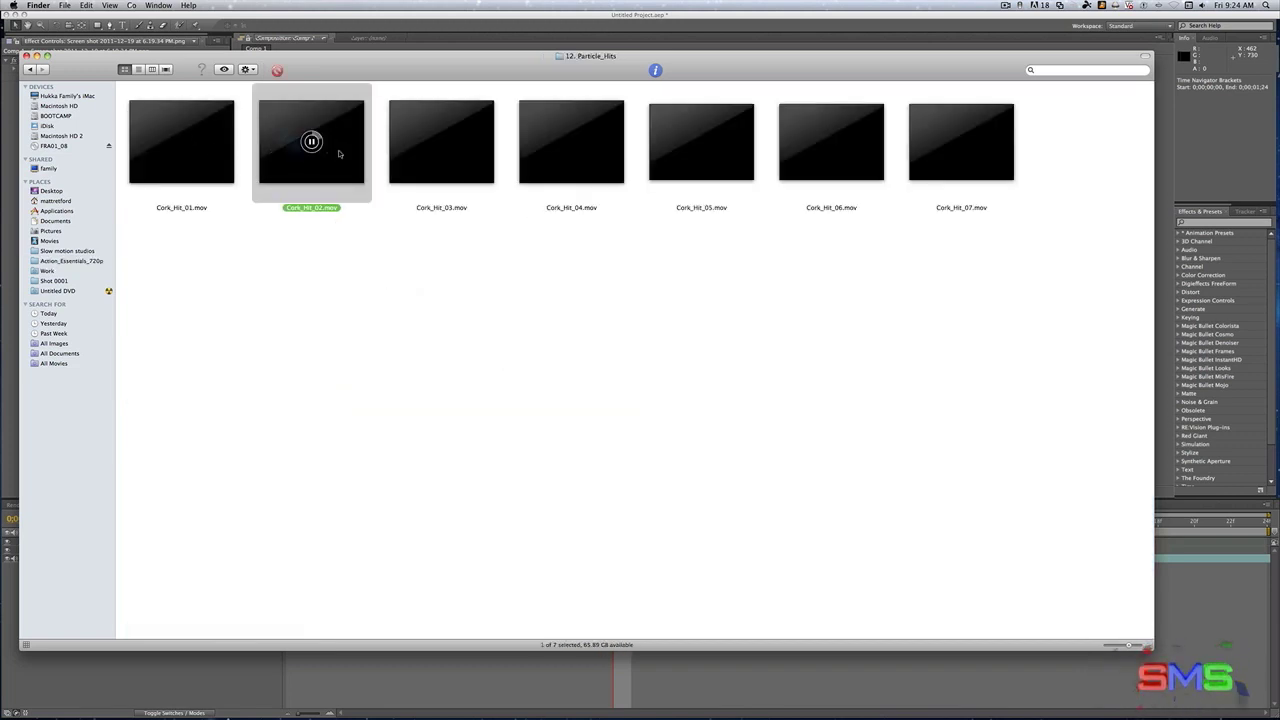
pyautogui.moveTo(311, 141); pyautogui.dragTo(6, 232)
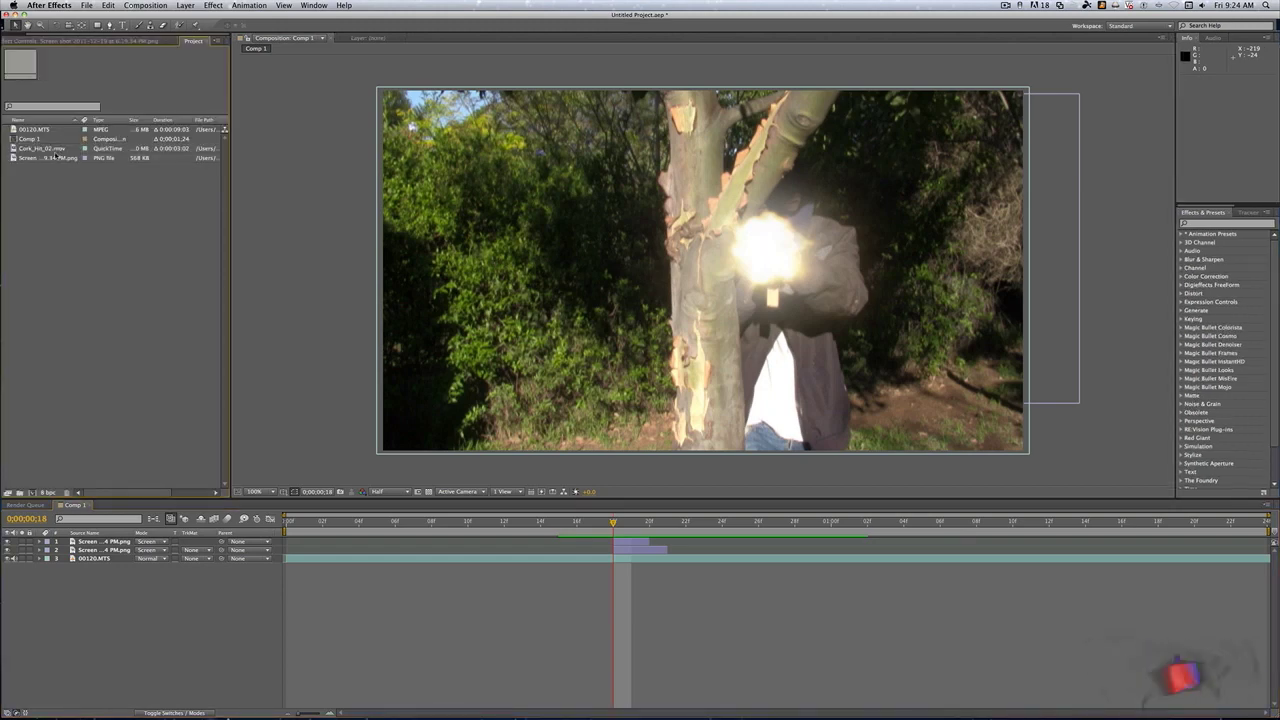
# - Place Cork_Hit_02.mov on the muzzle flash from 0;00;00;18, scaled down and stacked beneath both flash layers
pyautogui.moveTo(45, 149); pyautogui.dragTo(768, 256)
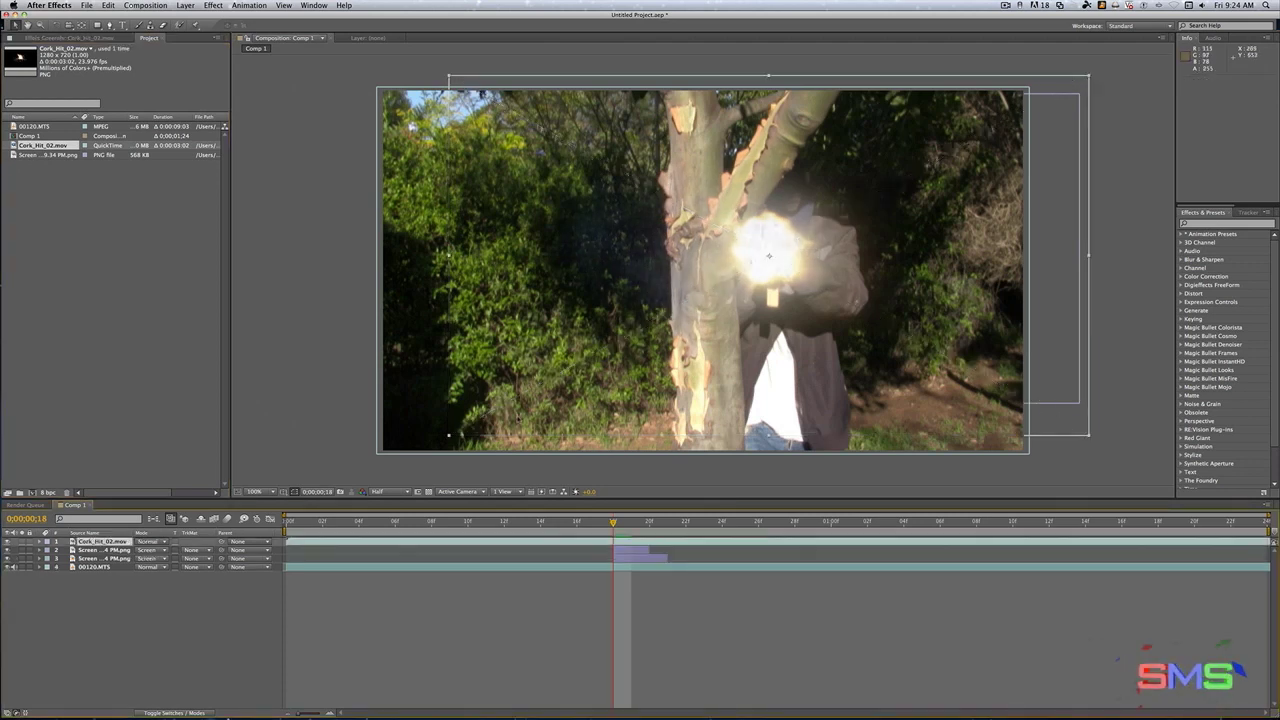
pyautogui.moveTo(475, 545); pyautogui.dragTo(797, 545)
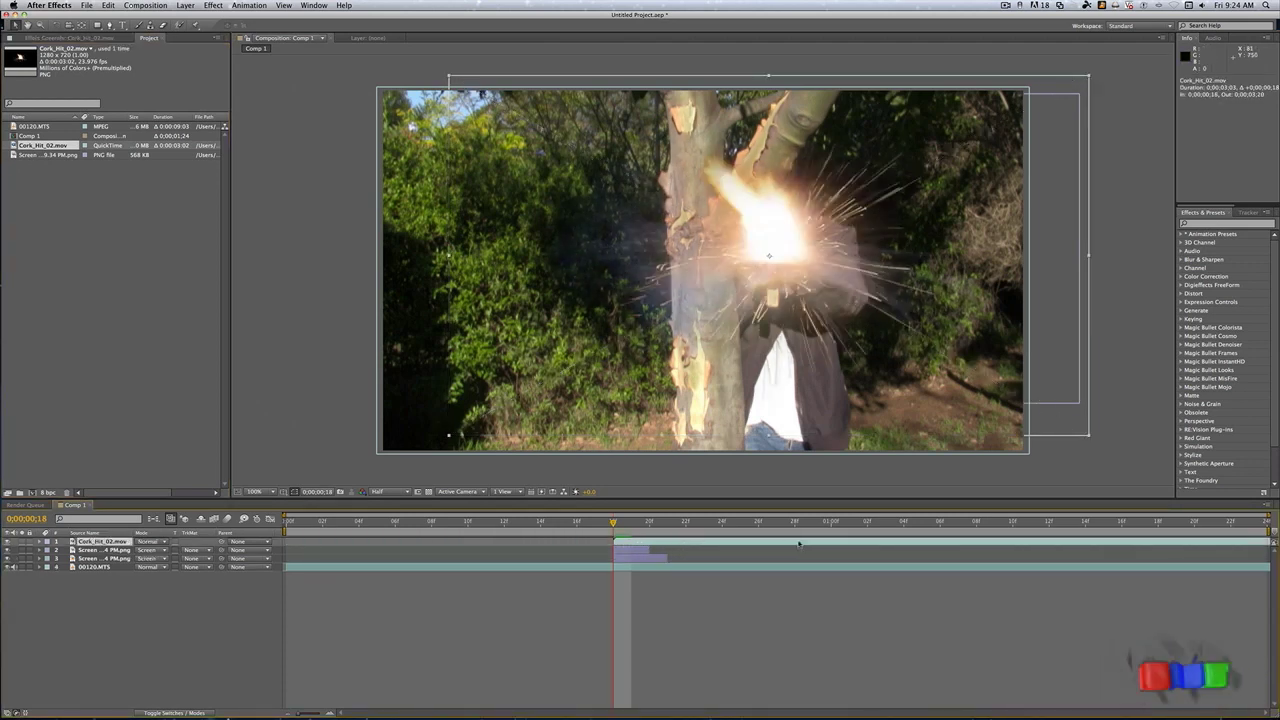
pyautogui.press('s')
pyautogui.moveTo(152, 550); pyautogui.dragTo(95, 571)
pyautogui.click(64, 558)
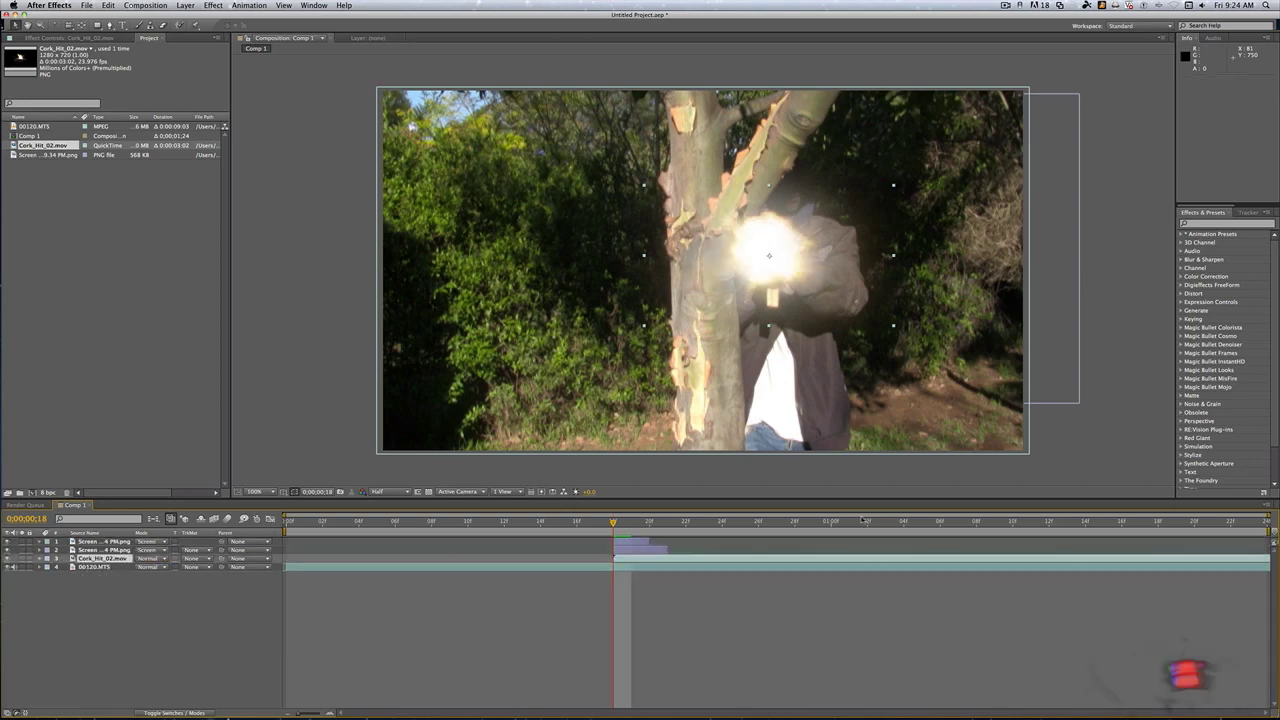
# - Preview the shot and enlarge the Cork_Hit_02 layer to about 44%, checking it around 0;00;00;22
pyautogui.press('space')
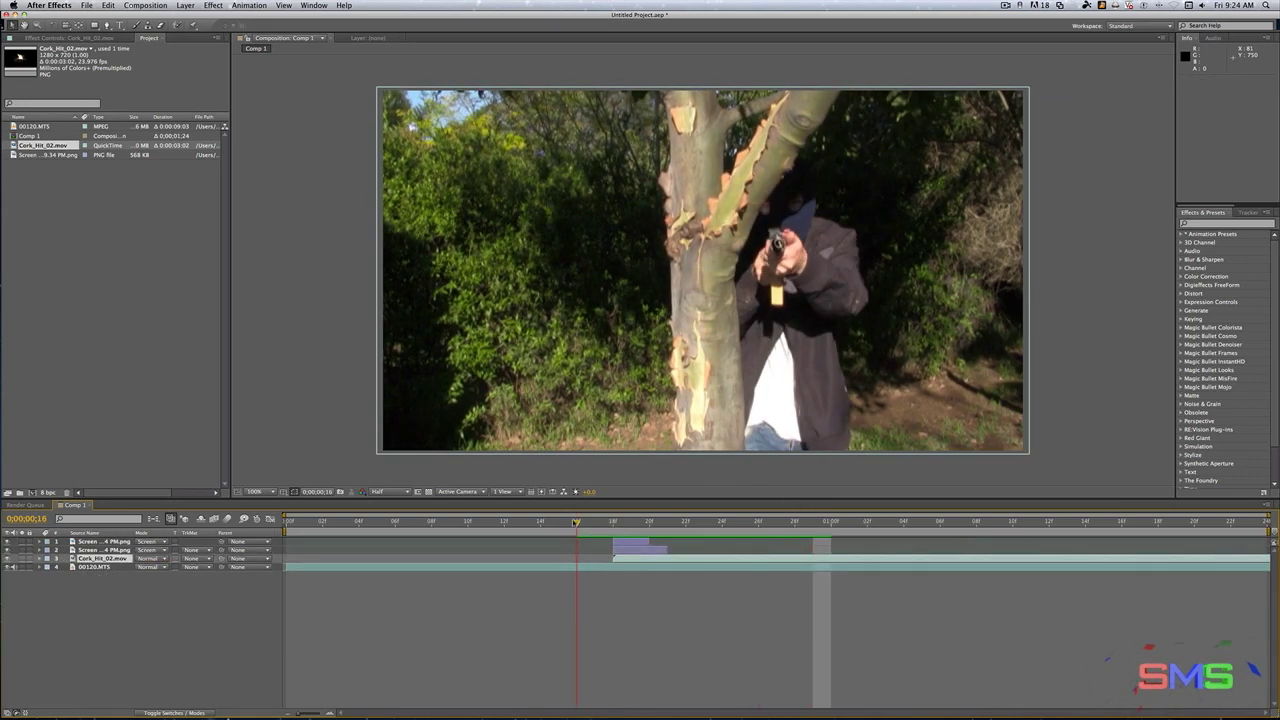
pyautogui.press('space')
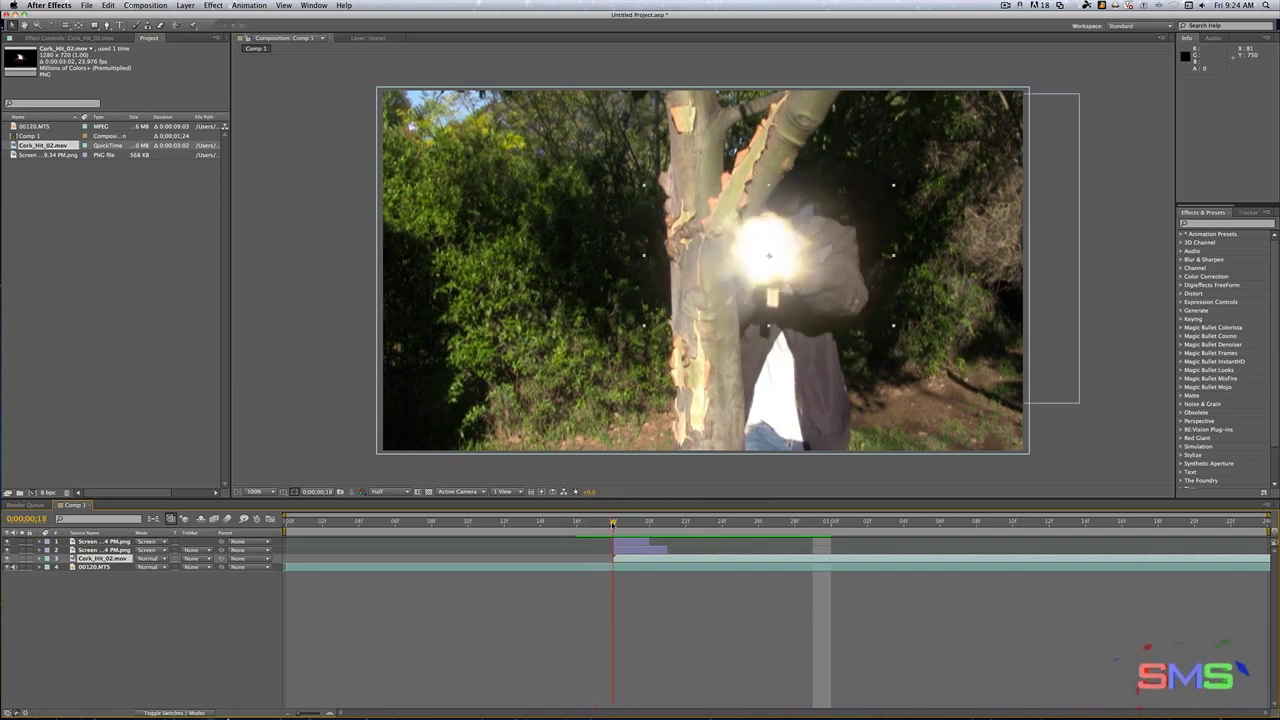
pyautogui.press('s')
pyautogui.moveTo(151, 568); pyautogui.dragTo(140, 568)
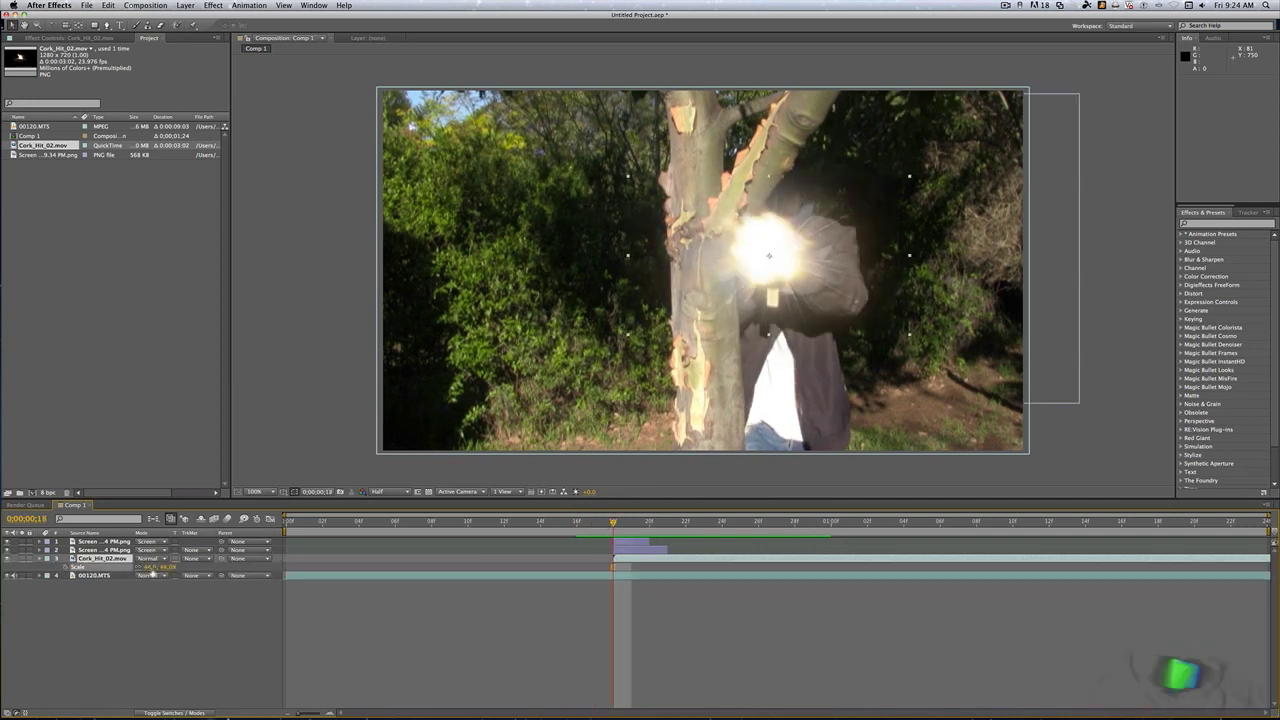
pyautogui.press('s')
pyautogui.press('space')
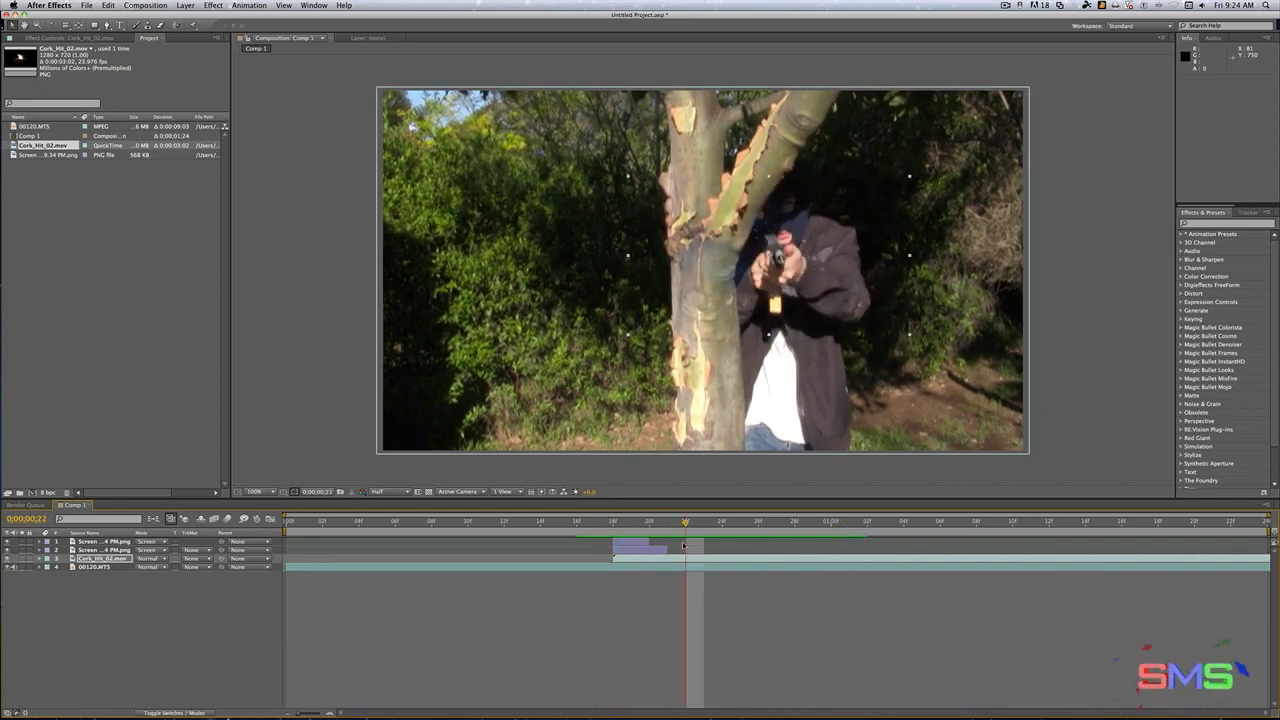
# - Return to the 12. Particle_Hits folder in Finder, compare further cork hits and import Cork_Hit_04.mov into After Effects
pyautogui.press('F3')
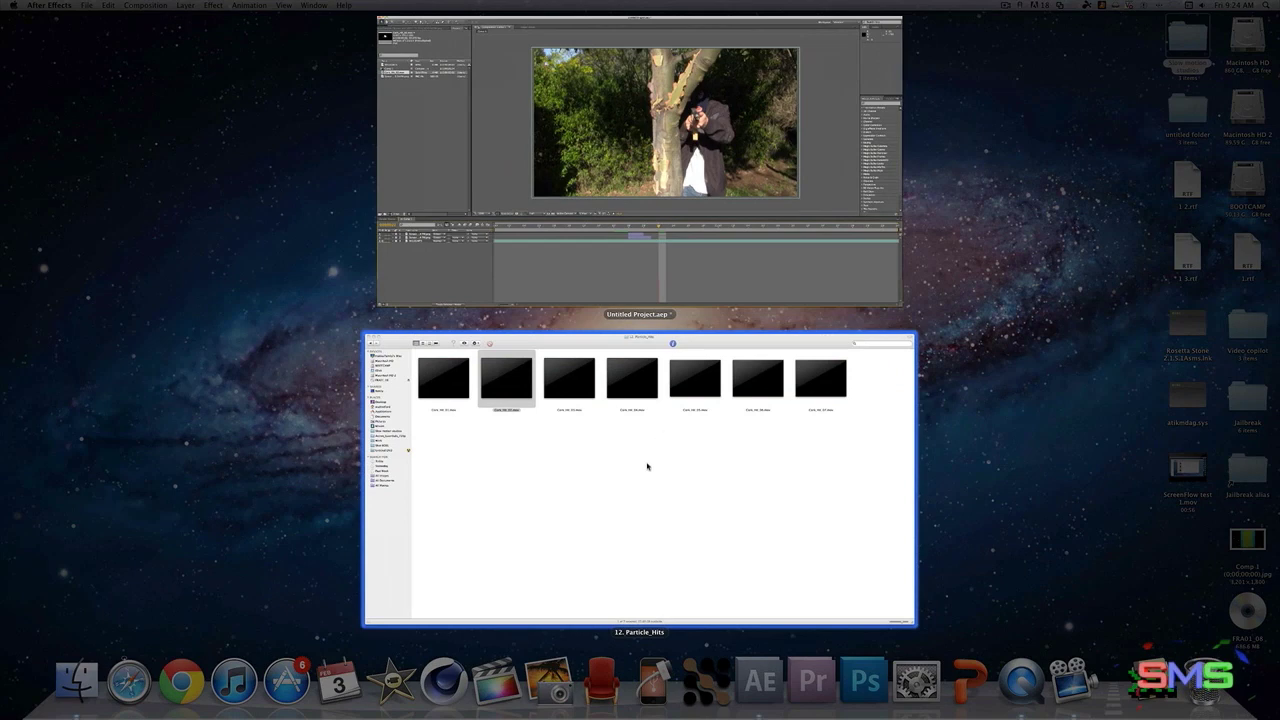
pyautogui.click(646, 463)
pyautogui.click(441, 142)
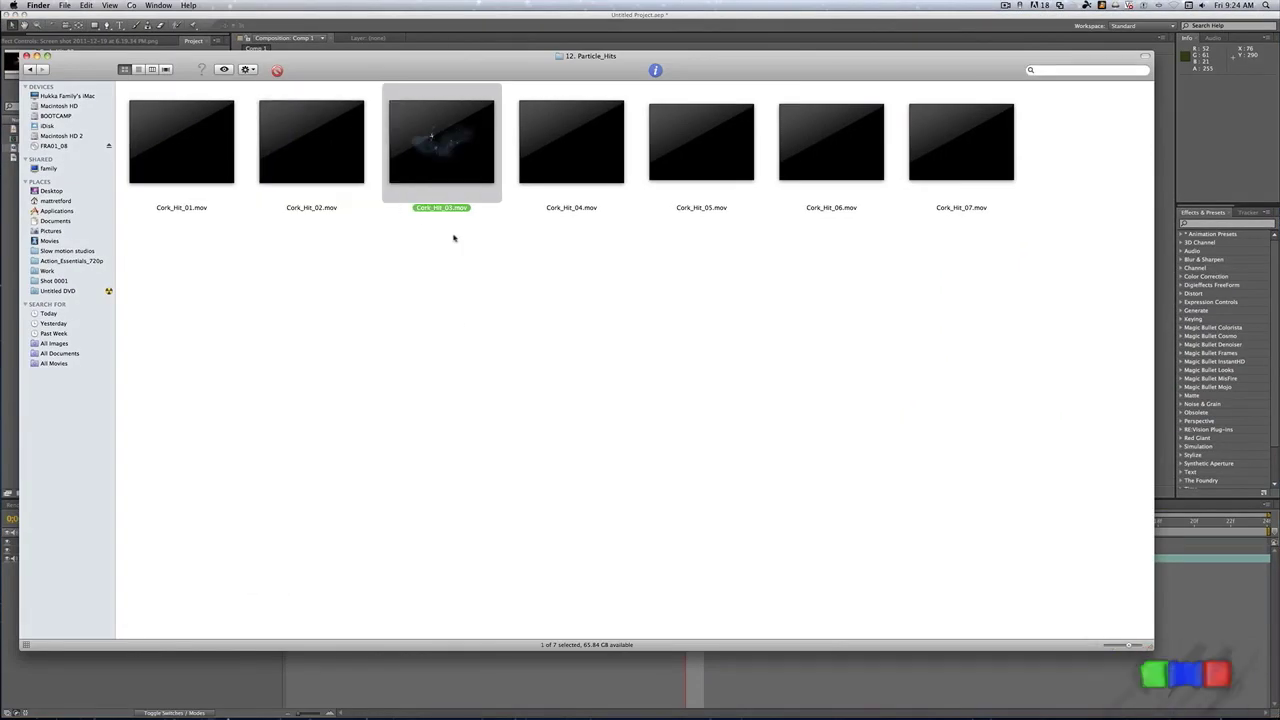
pyautogui.press('Right')
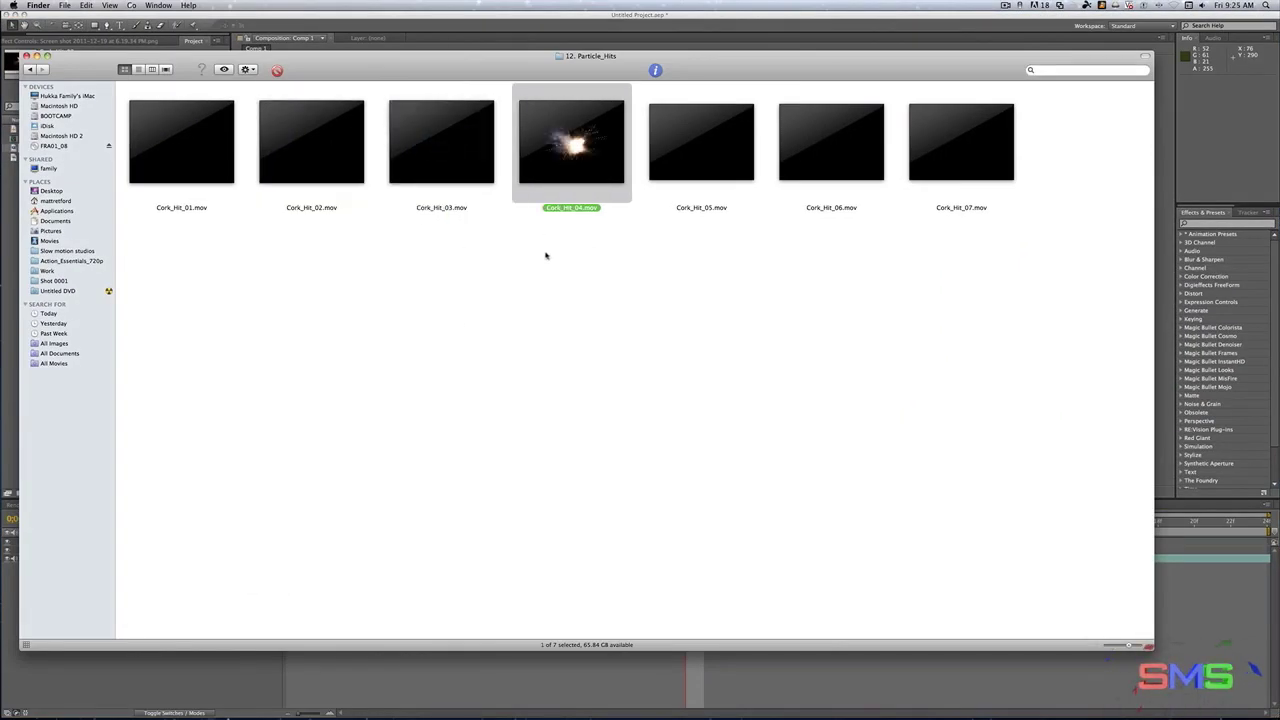
pyautogui.moveTo(592, 151); pyautogui.dragTo(11, 337)
# - Place Cork_Hit_04.mov over the muzzle in place of Cork_Hit_02 and shift its layer to start at 0;00;00;18
pyautogui.moveTo(30, 158); pyautogui.dragTo(781, 259)
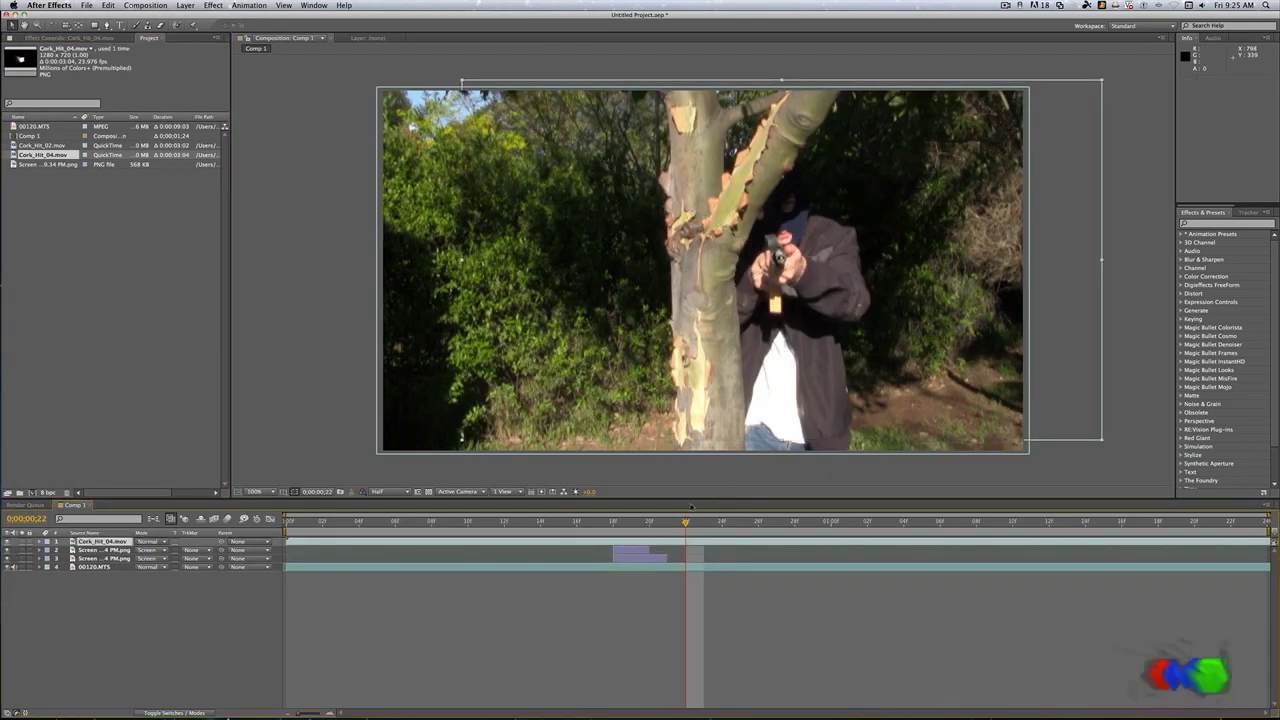
pyautogui.click(614, 523)
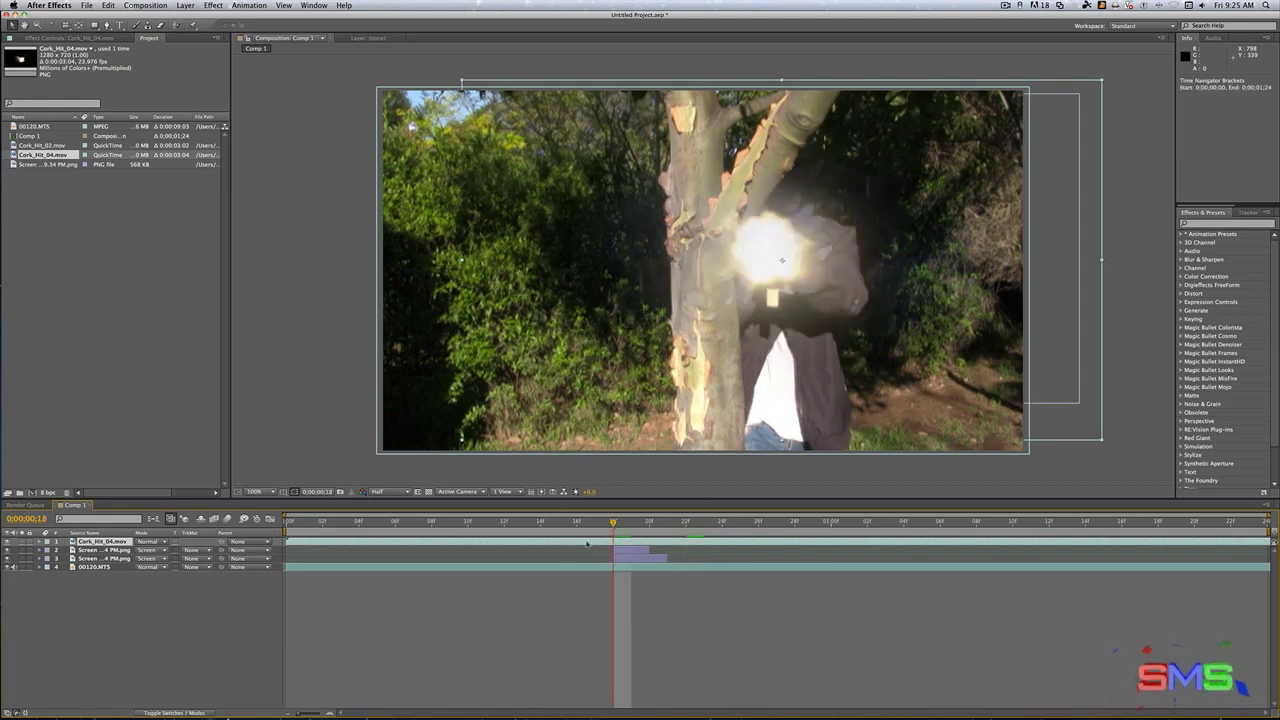
pyautogui.moveTo(583, 541); pyautogui.dragTo(902, 545)
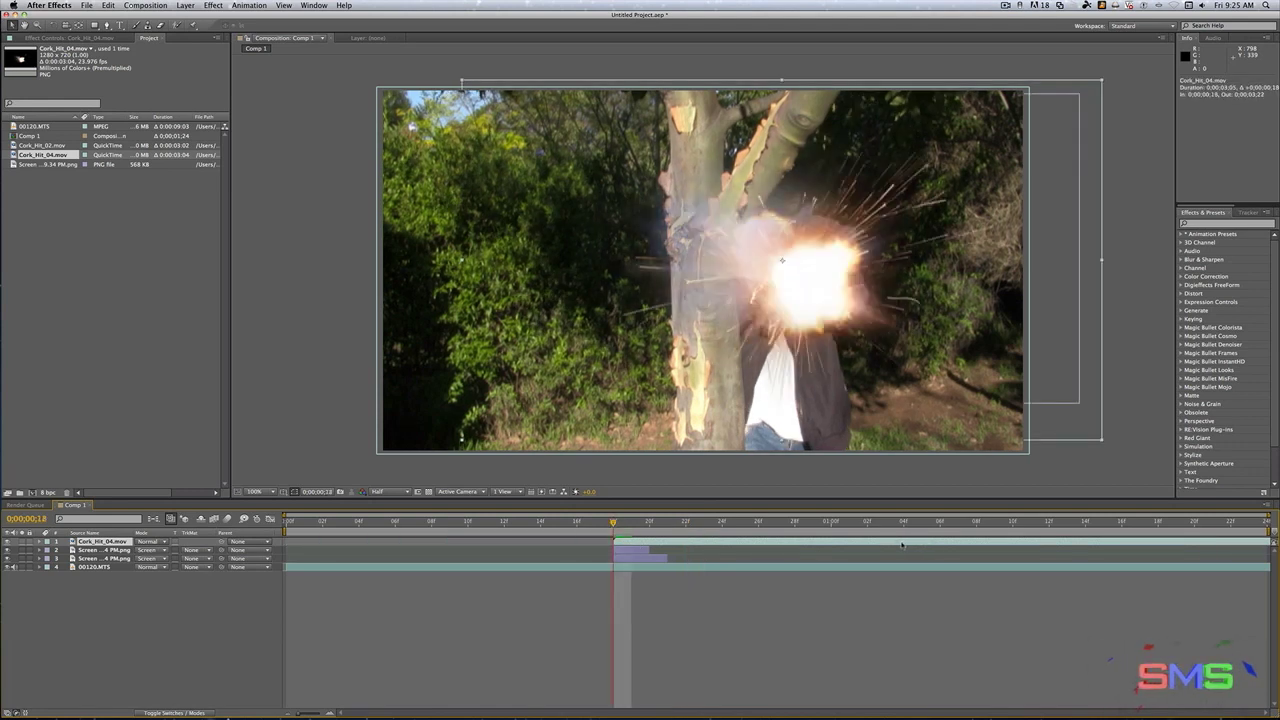
# - Scale Cork_Hit_04 down over the muzzle flash and move its layer beneath the two flash layers
pyautogui.press('s')
pyautogui.moveTo(461, 440); pyautogui.dragTo(668, 349)
pyautogui.press('s')
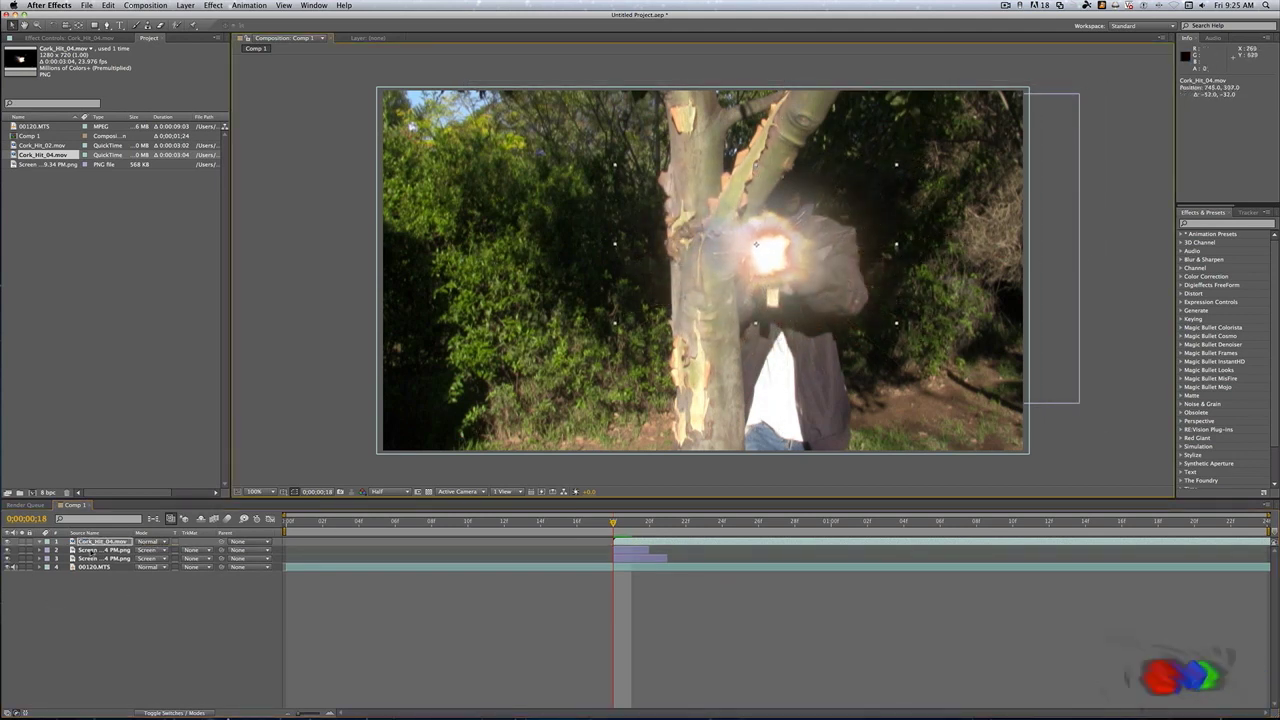
pyautogui.press('super+bracketleft')
pyautogui.press('super+bracketleft')
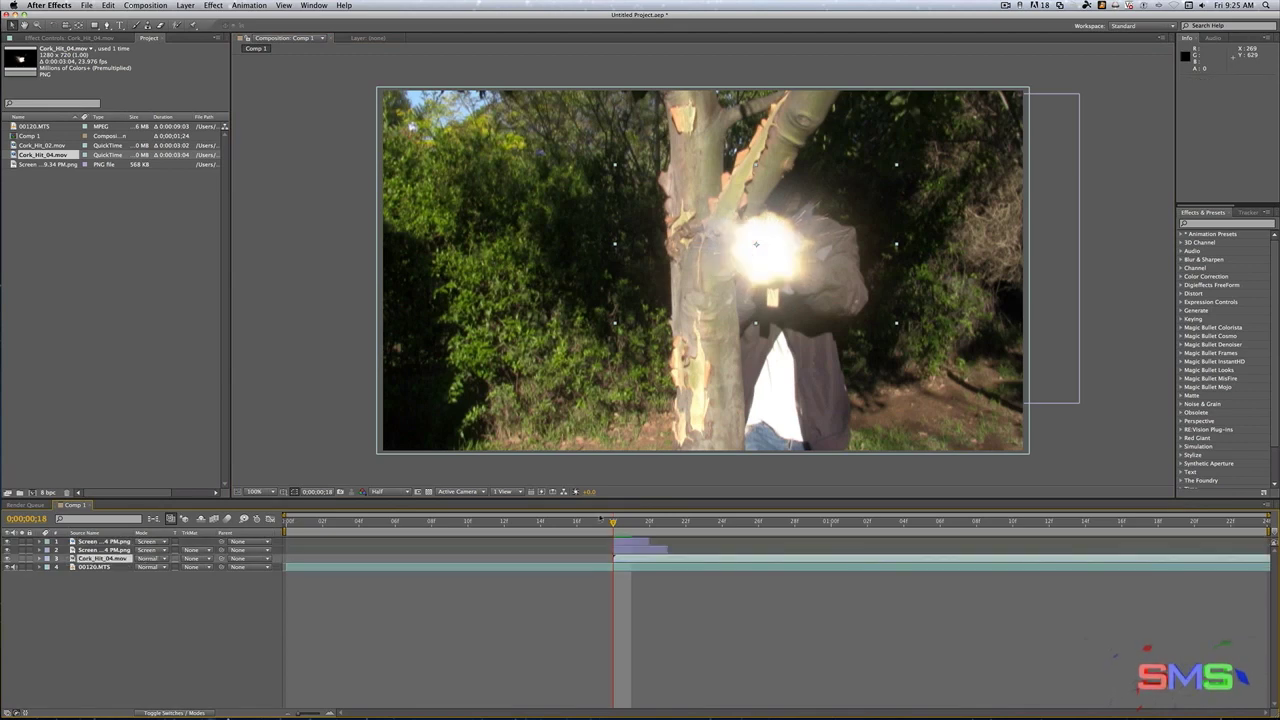
# - Play back the gunshot from about 0;00;00;14 to check how the Cork_Hit_04 particle hit looks
pyautogui.click(571, 522)
pyautogui.press('space')
pyautogui.press('space')
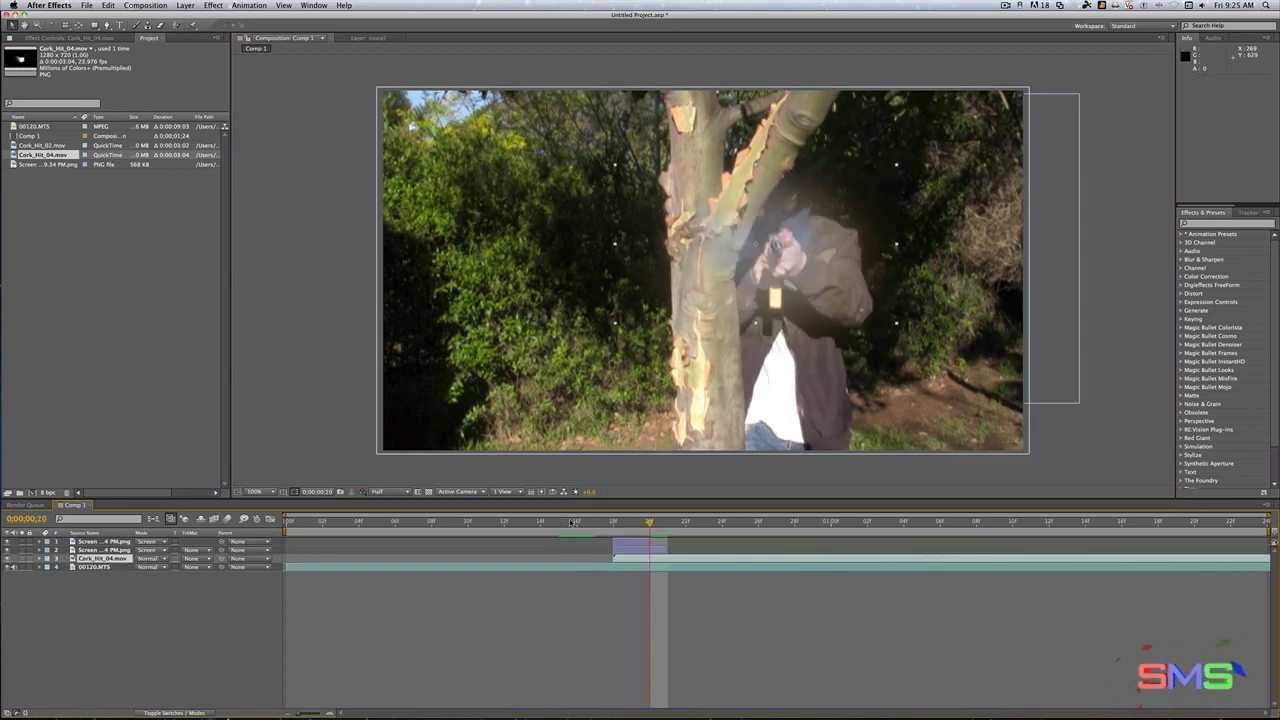
pyautogui.click(541, 522)
pyautogui.press('space')
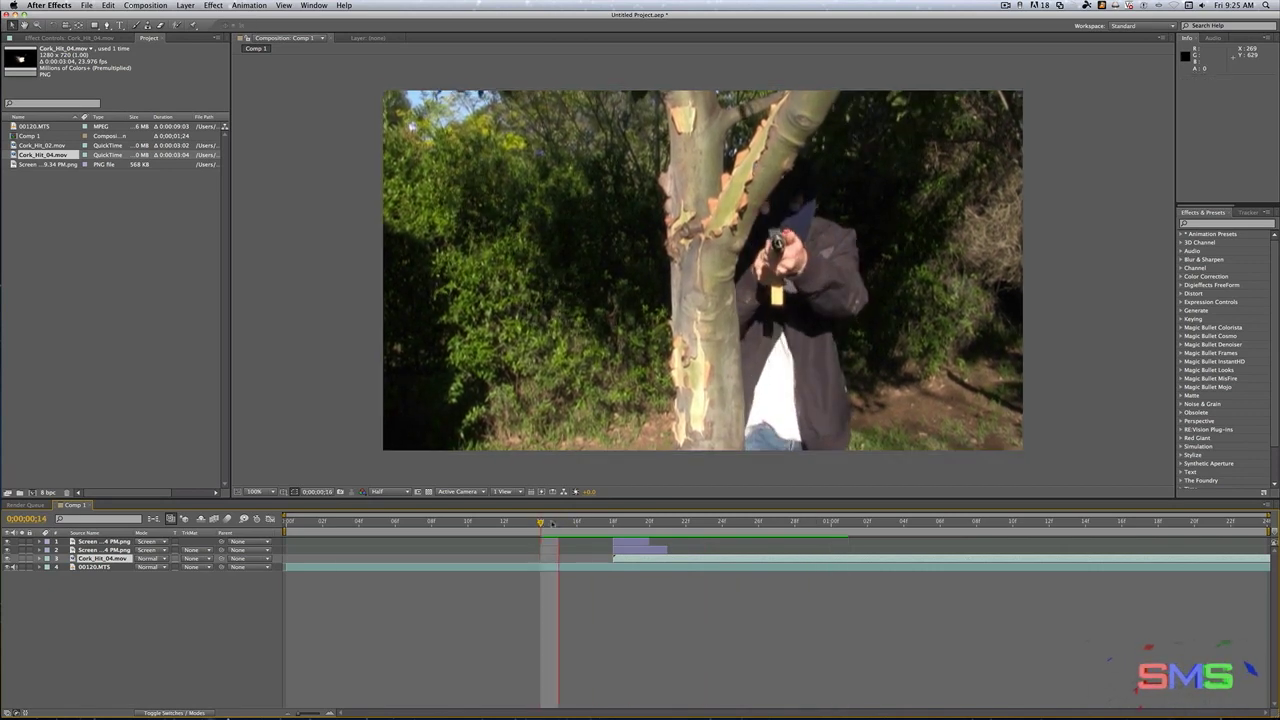
pyautogui.moveTo(552, 523); pyautogui.dragTo(668, 531)
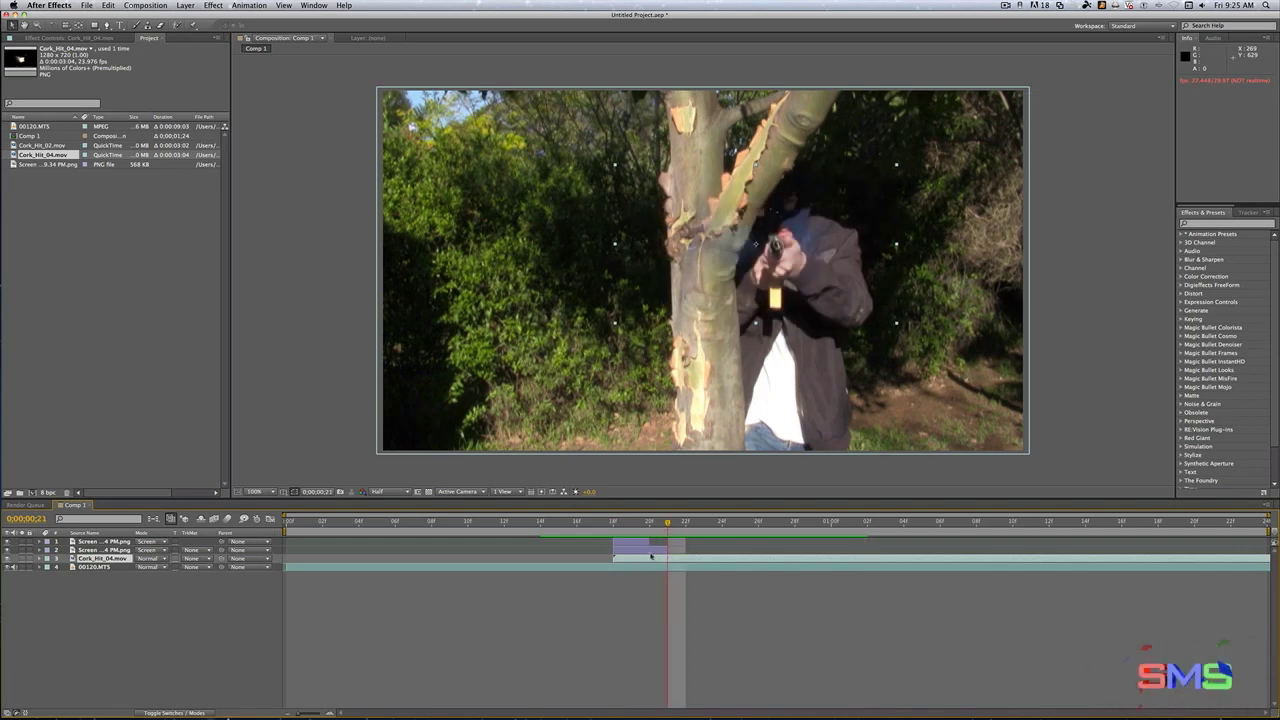
pyautogui.press('super+d')
pyautogui.moveTo(630, 522); pyautogui.dragTo(798, 523)
pyautogui.click(643, 558)
pyautogui.press('Delete')
# - Duplicate the two muzzle flash layers and the Cork_Hit_04 layer, and group the copies above the originals
pyautogui.moveTo(628, 524)
pyautogui.mouseDown()
pyautogui.moveTo(594, 522)
pyautogui.moveTo(628, 522)
pyautogui.moveTo(613, 522)
pyautogui.mouseUp()
pyautogui.click(627, 542)
pyautogui.keyDown('shift'); pyautogui.click(632, 558); pyautogui.keyUp('shift')
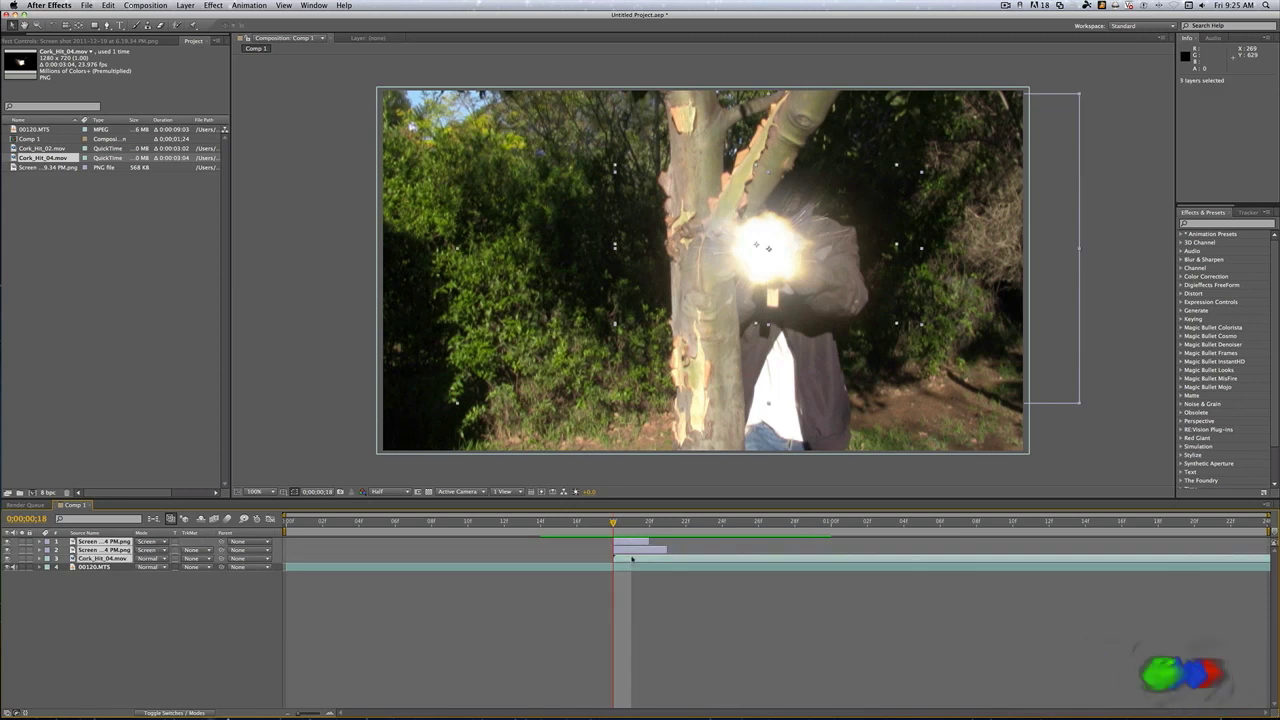
pyautogui.click(185, 5)
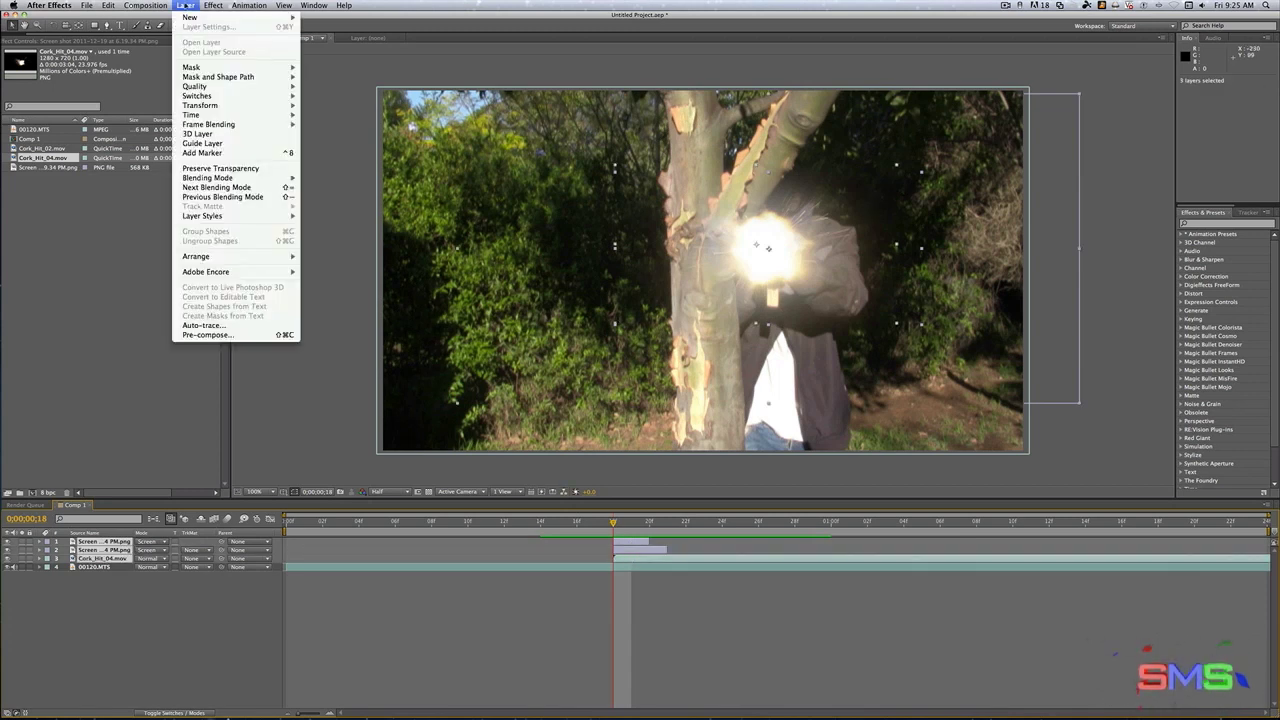
pyautogui.click(191, 390)
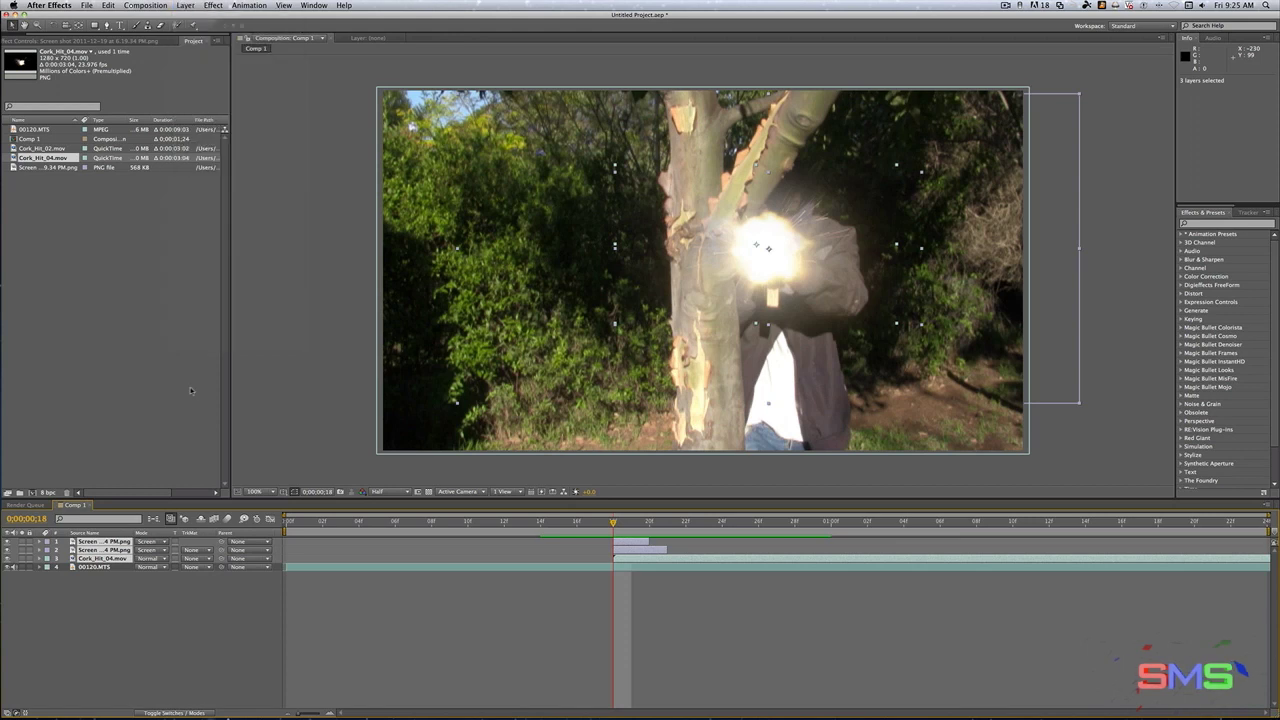
pyautogui.press('super+d')
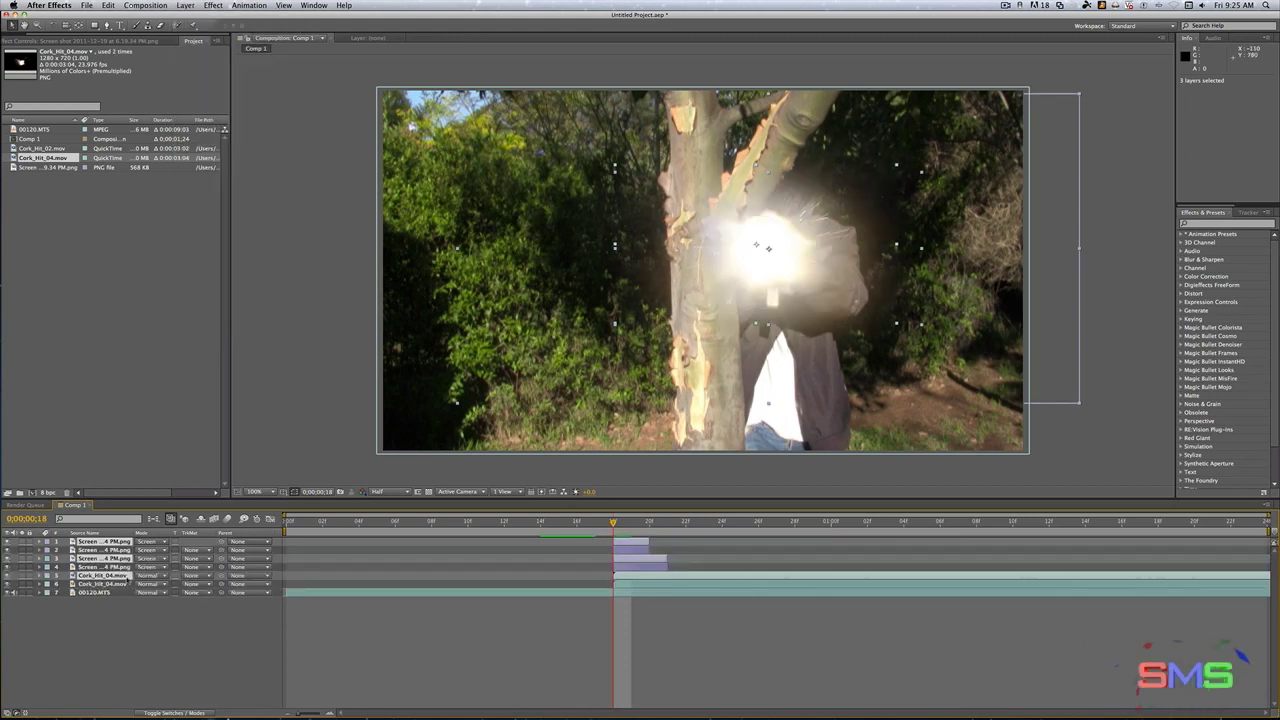
pyautogui.moveTo(100, 558); pyautogui.dragTo(124, 551)
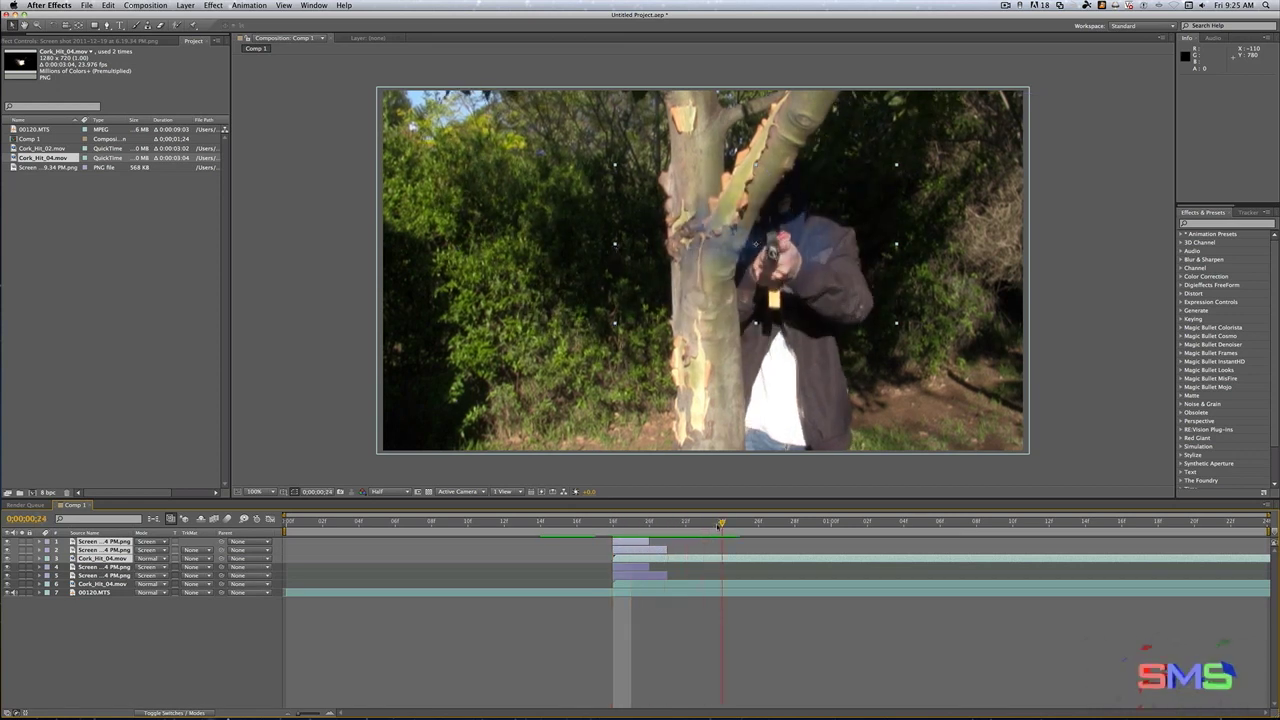
# - Shift the three duplicated layers to start at 0;00;00;23 and reposition them over the gun's muzzle for a second shot
pyautogui.press('space')
pyautogui.moveTo(654, 557); pyautogui.dragTo(743, 560)
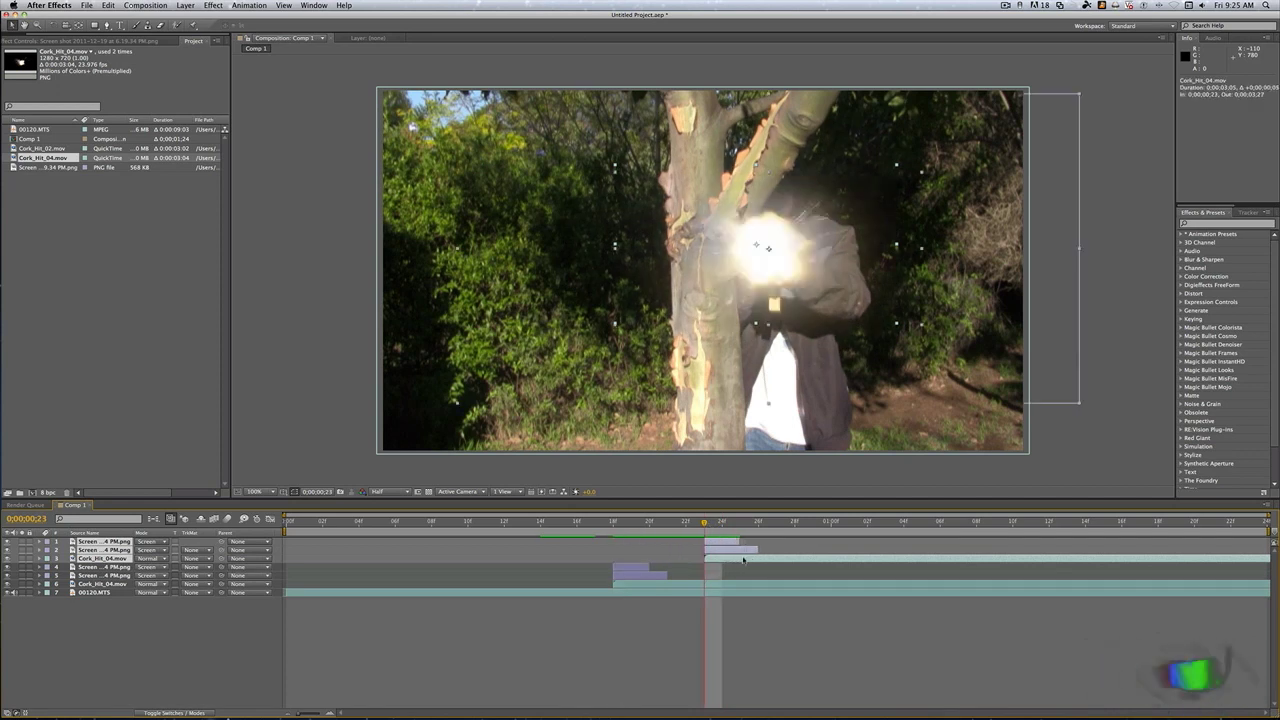
pyautogui.moveTo(764, 282)
pyautogui.mouseDown()
pyautogui.moveTo(781, 292)
pyautogui.moveTo(768, 390)
pyautogui.moveTo(785, 315)
pyautogui.moveTo(772, 300)
pyautogui.mouseUp()
pyautogui.click(748, 542)
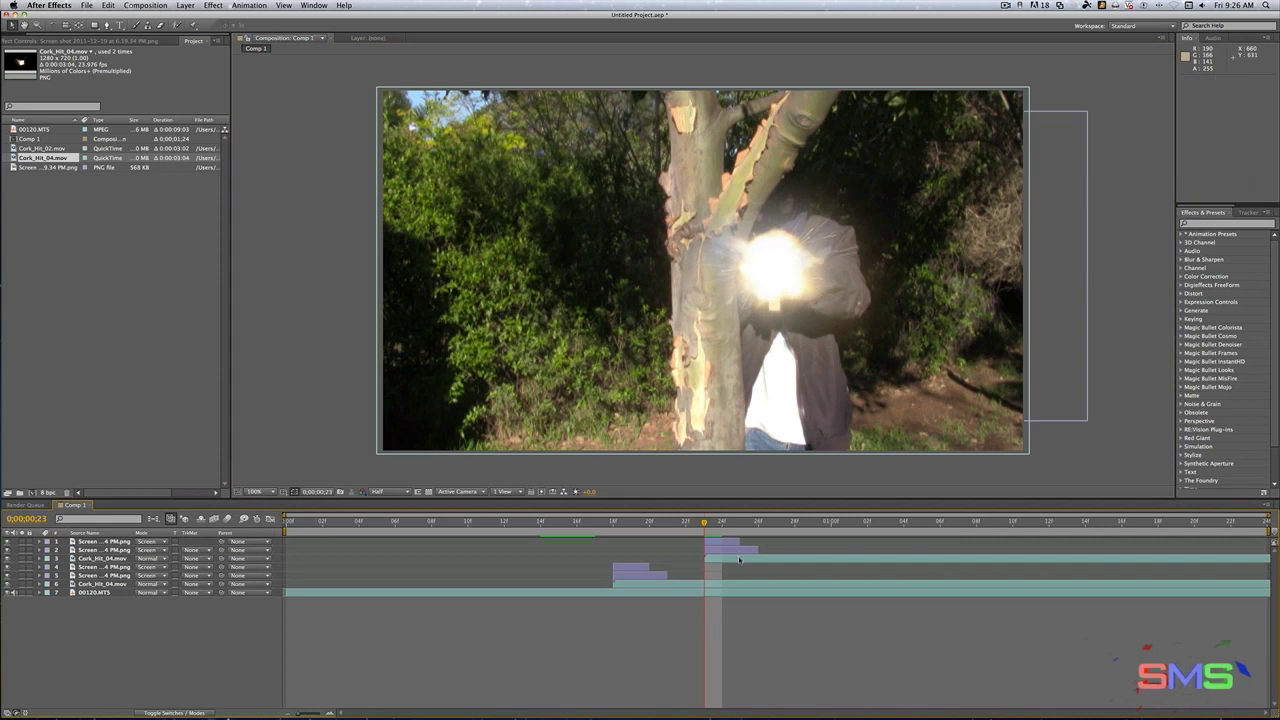
pyautogui.moveTo(903, 264); pyautogui.dragTo(670, 266)
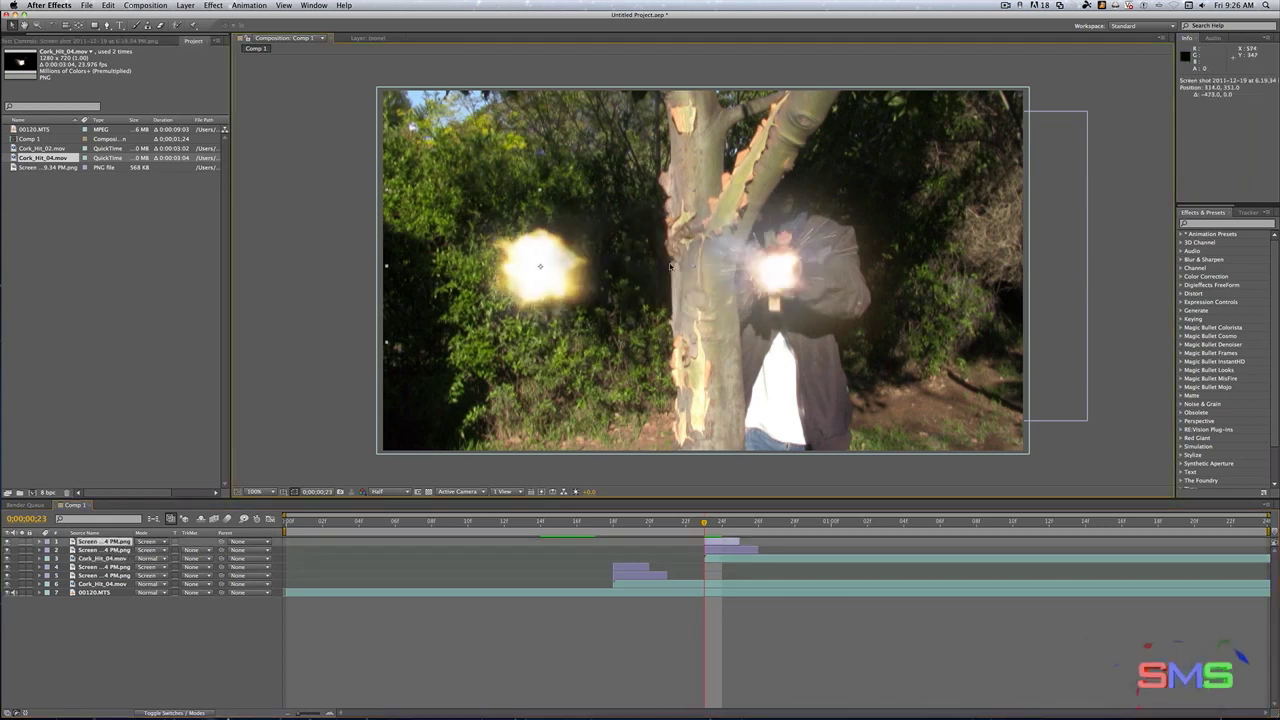
pyautogui.press('super+z')
# - Flip the duplicated Cork_Hit_04 layer horizontally so the second shot differs, and play back the result
pyautogui.click(725, 560)
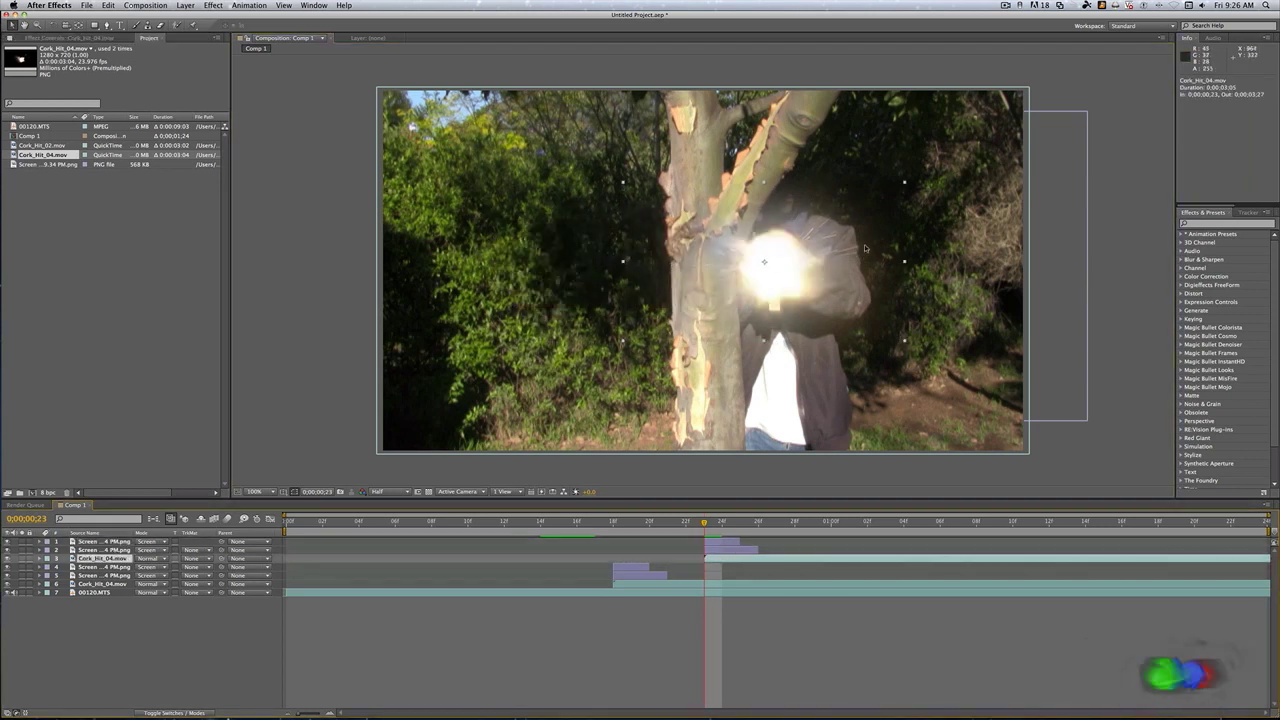
pyautogui.moveTo(904, 264); pyautogui.dragTo(607, 252)
pyautogui.press('space')
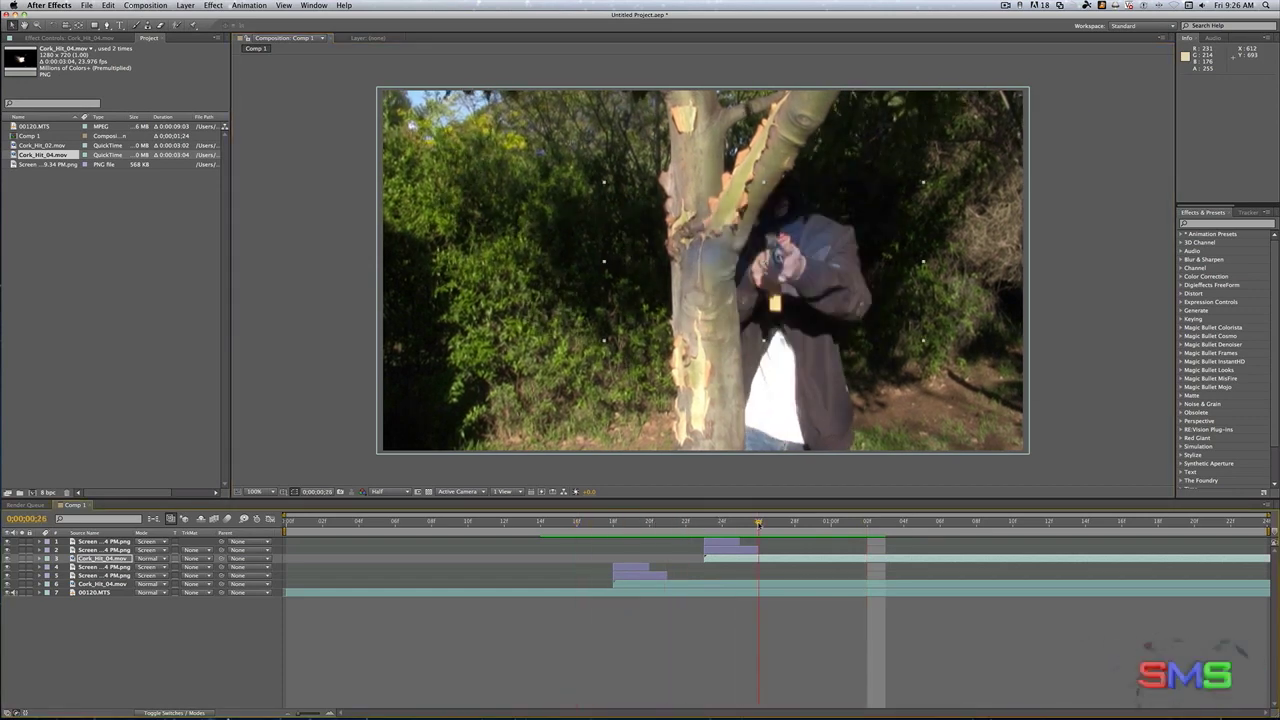
# - Pre-compose the second shot's two flash layers and Cork_Hit_04 layer, moving all attributes into the new composition
pyautogui.keyDown('shift'); pyautogui.click(723, 550); pyautogui.keyUp('shift')
pyautogui.keyDown('shift'); pyautogui.click(723, 542); pyautogui.keyUp('shift')
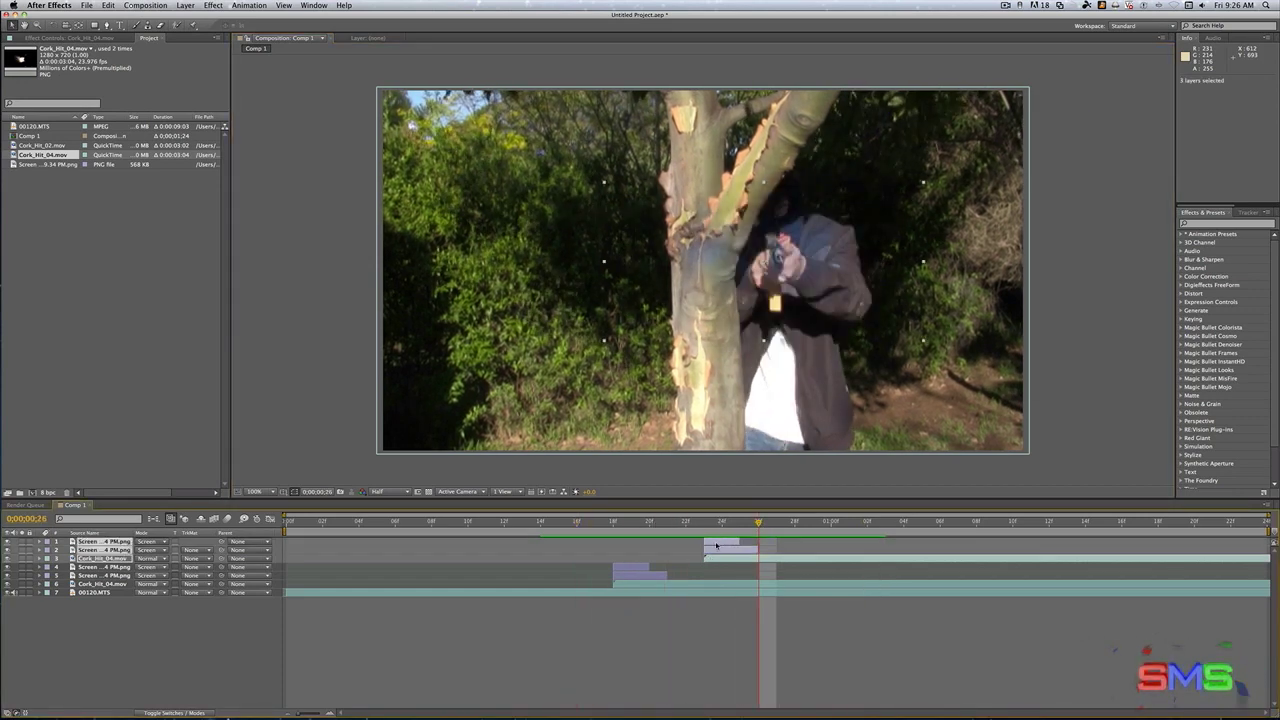
pyautogui.click(176, 5)
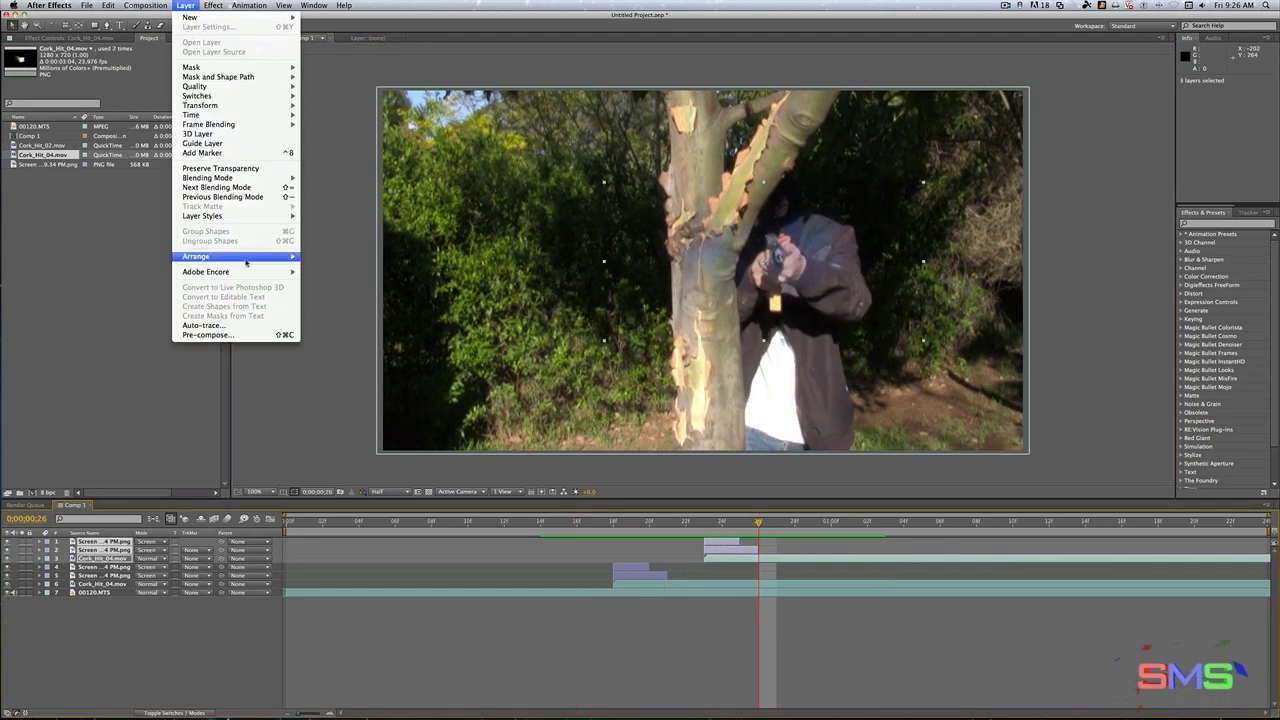
pyautogui.click(243, 331)
pyautogui.click(580, 320)
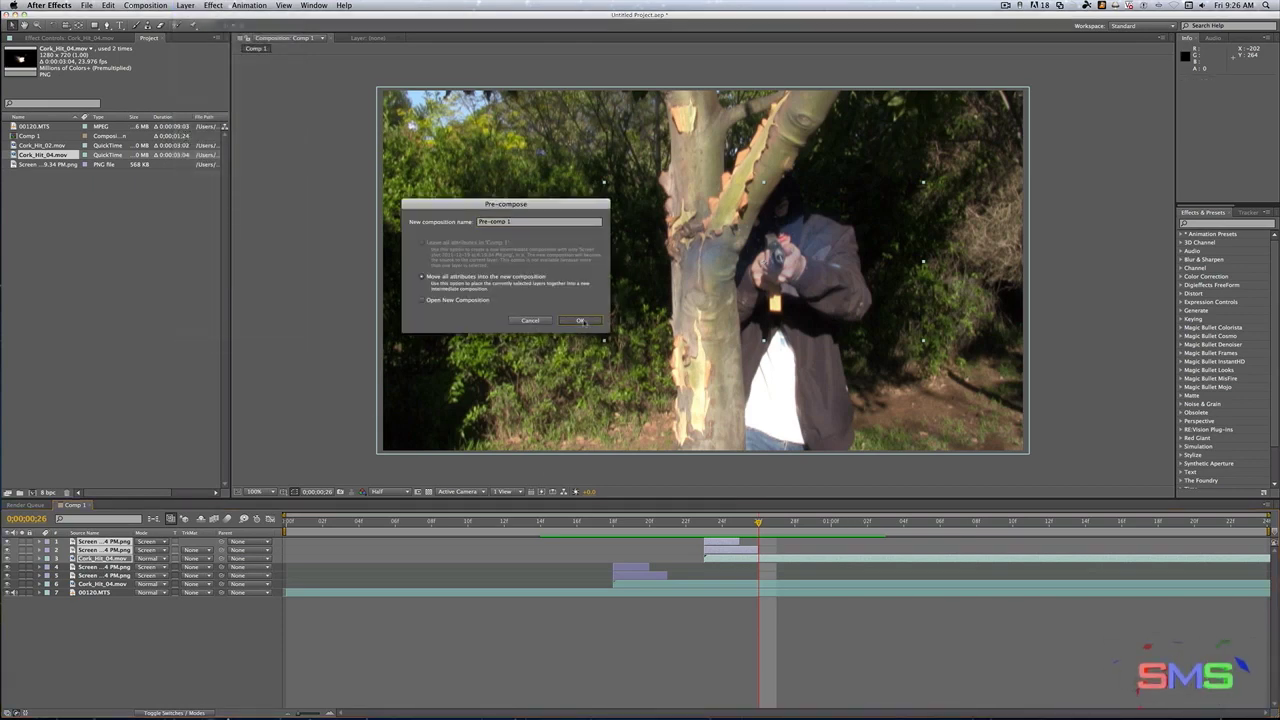
# - Pre-compose the first shot's two flash layers and Cork_Hit_04 layer, moving all attributes into the new composition
pyautogui.keyDown('shift'); pyautogui.click(645, 567); pyautogui.keyUp('shift')
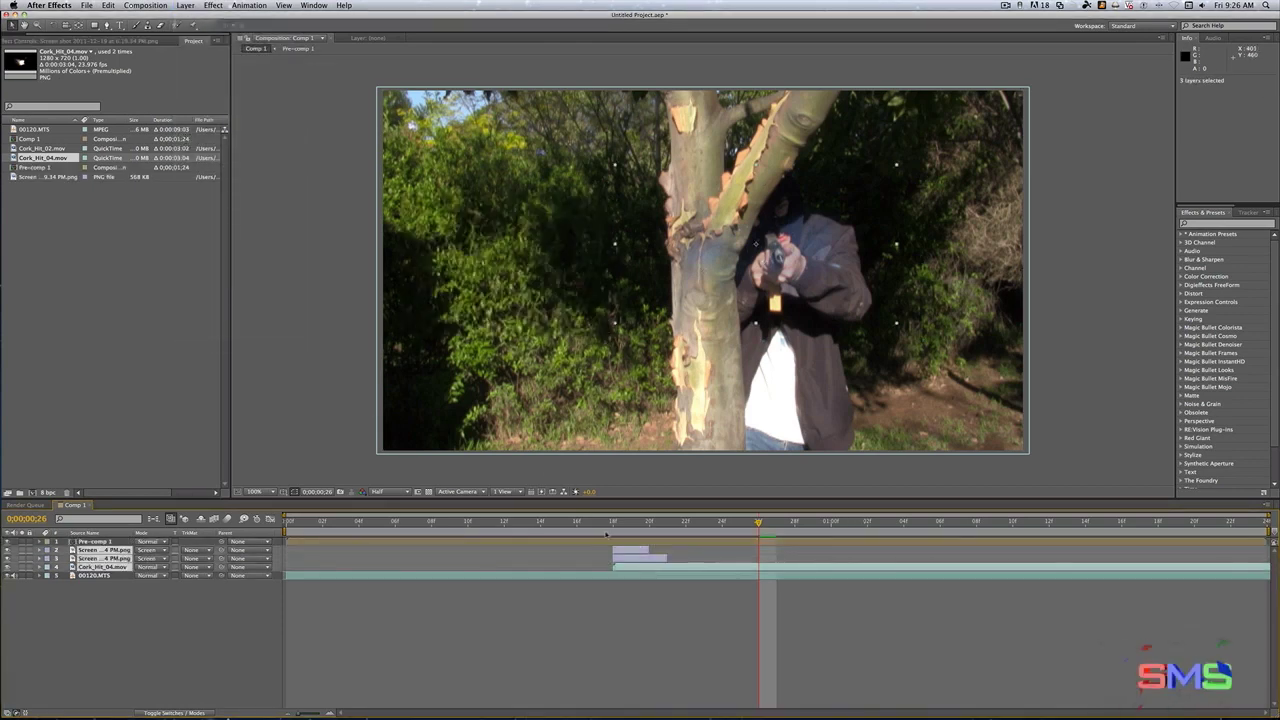
pyautogui.click(145, 5)
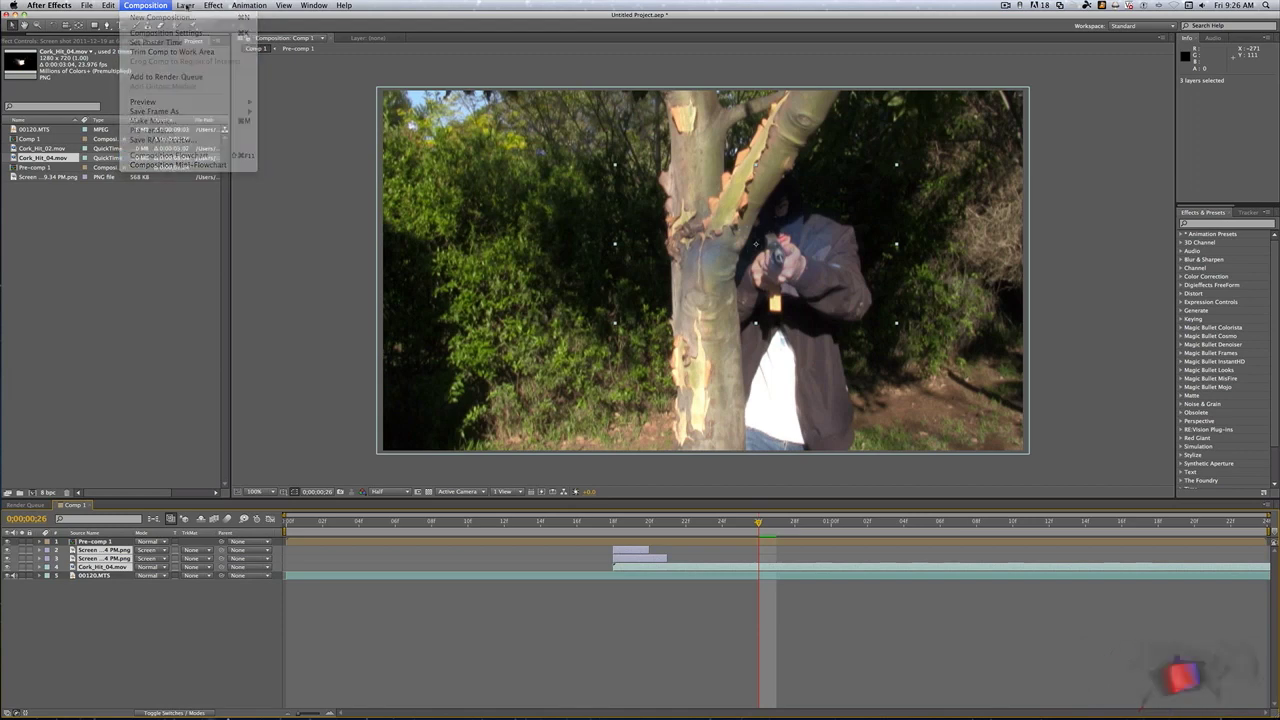
pyautogui.moveTo(185, 5)
pyautogui.click(255, 334)
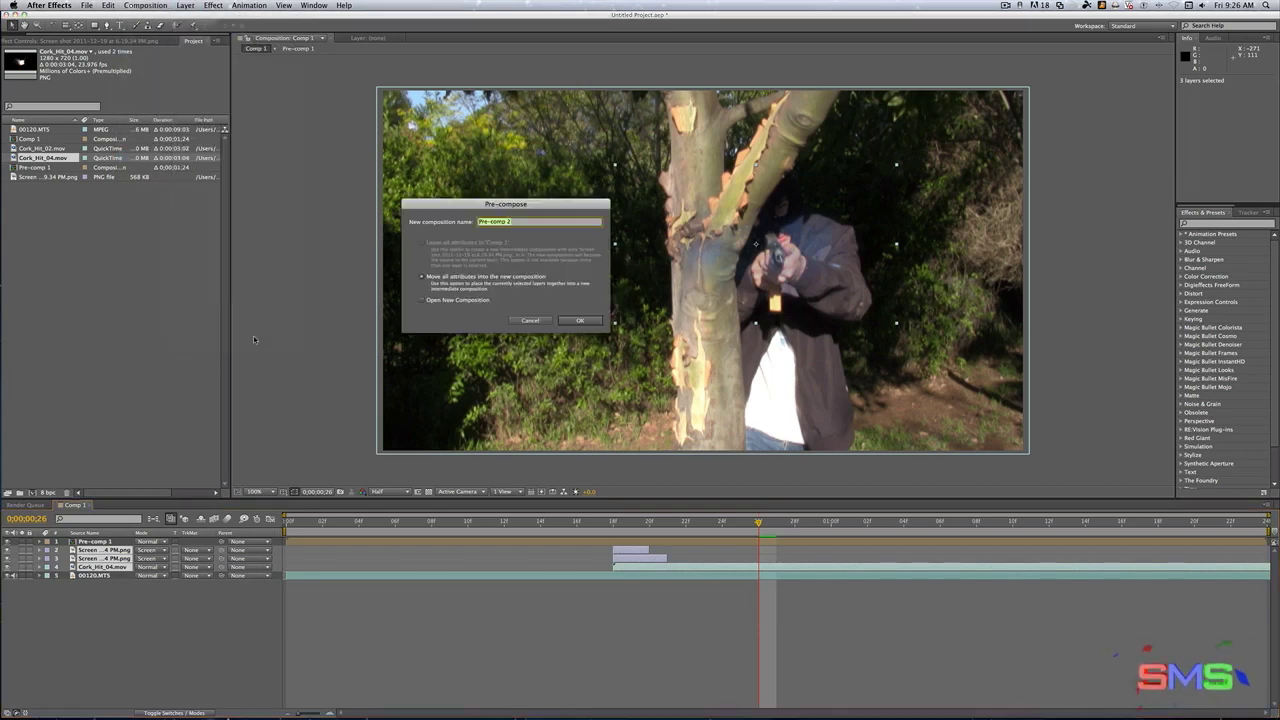
pyautogui.click(594, 321)
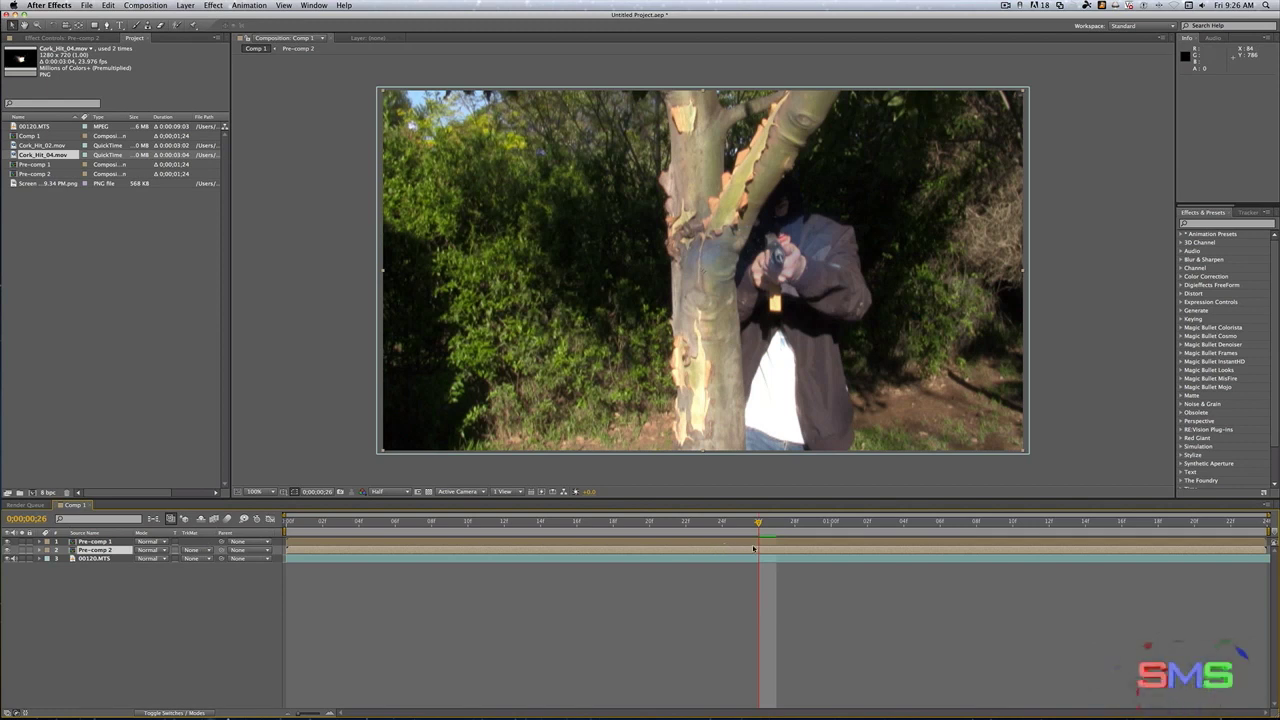
# - Undo the pre-composing of both shots so their flash and Cork_Hit_04 layers are separate again
pyautogui.hotkey('alt', '[')
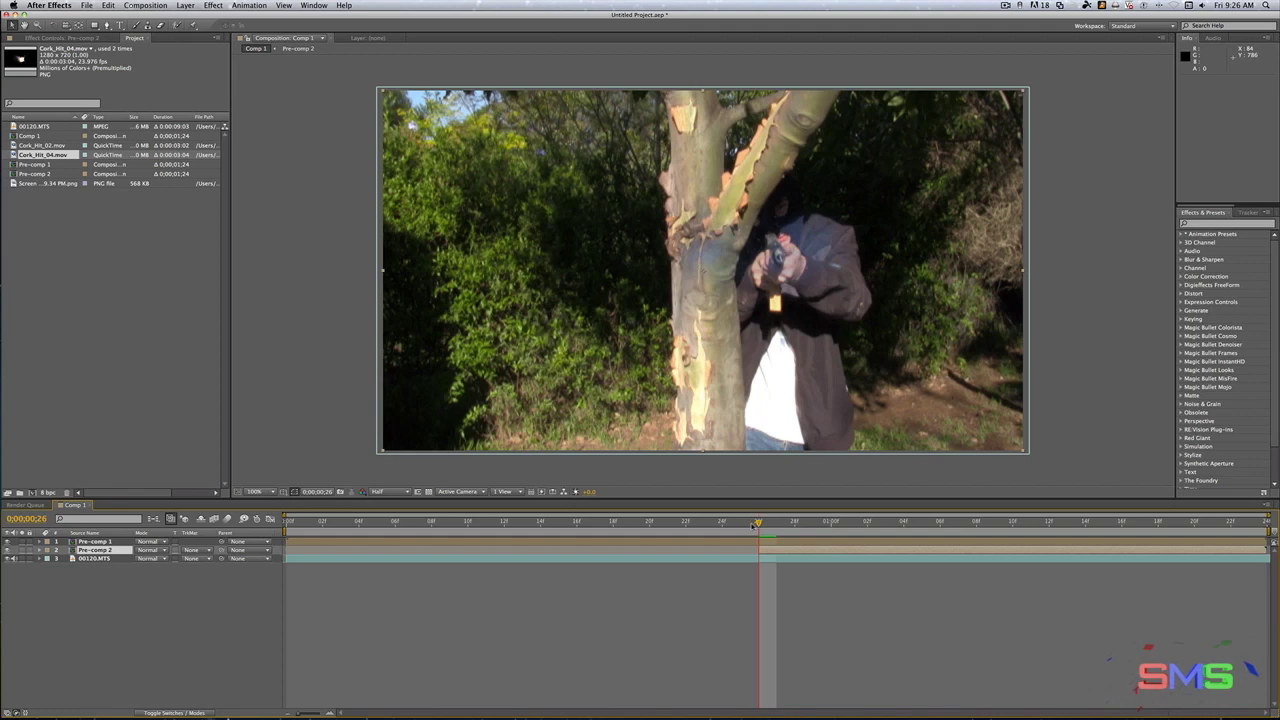
pyautogui.press('super+z')
pyautogui.moveTo(757, 522); pyautogui.dragTo(688, 522)
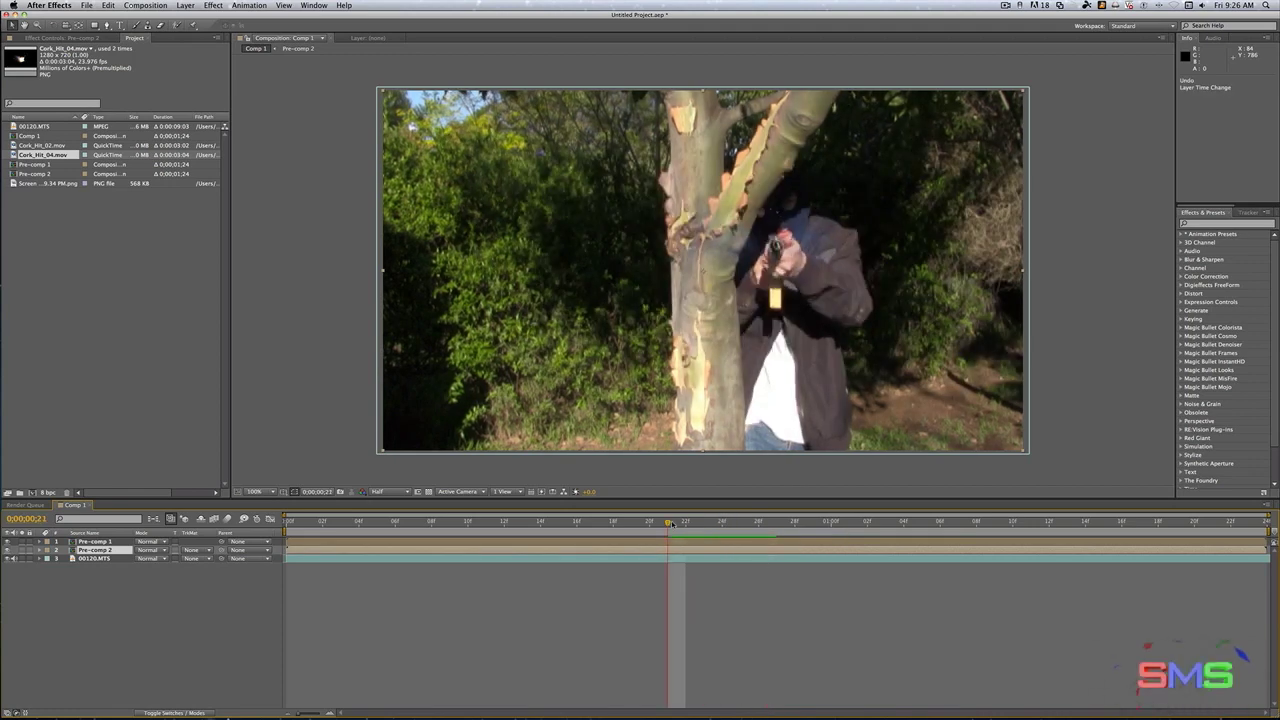
pyautogui.press('super+z')
# - Duplicate the flash and Cork_Hit_04 layers of both shots and group the copies above the originals
pyautogui.moveTo(718, 525); pyautogui.dragTo(705, 523)
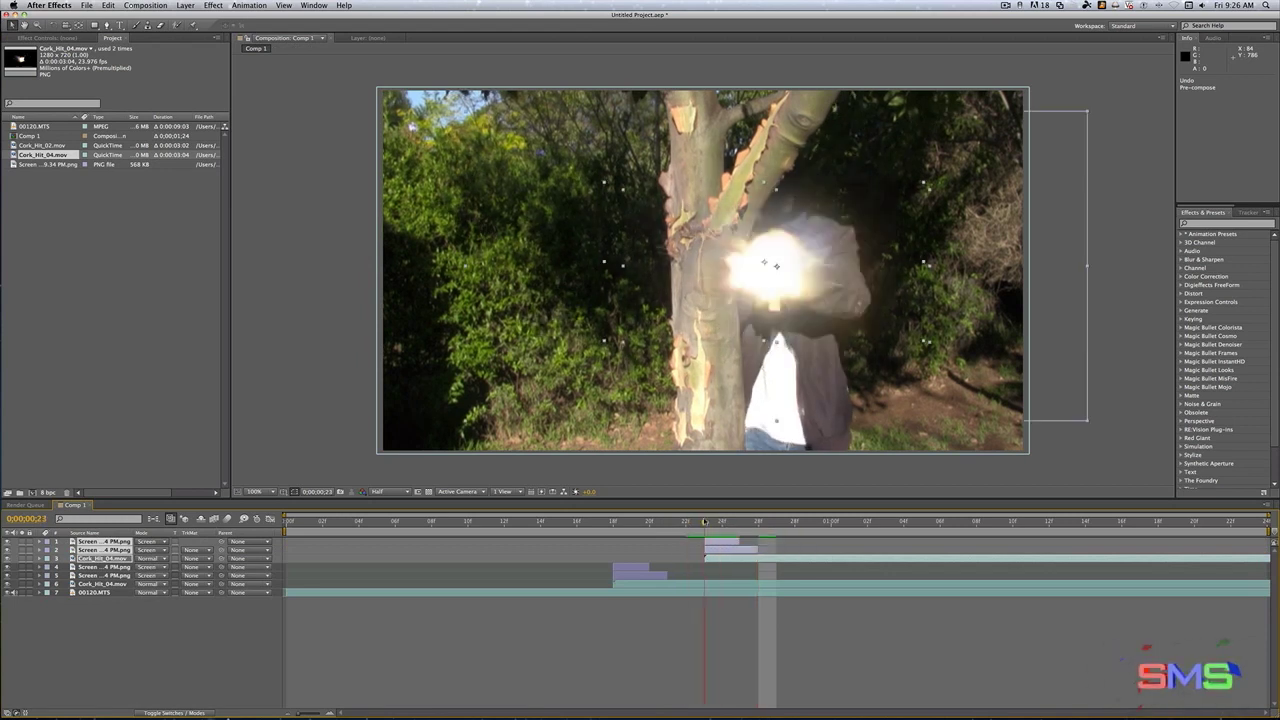
pyautogui.keyDown('shift'); pyautogui.click(628, 587); pyautogui.keyUp('shift')
pyautogui.press('super+d')
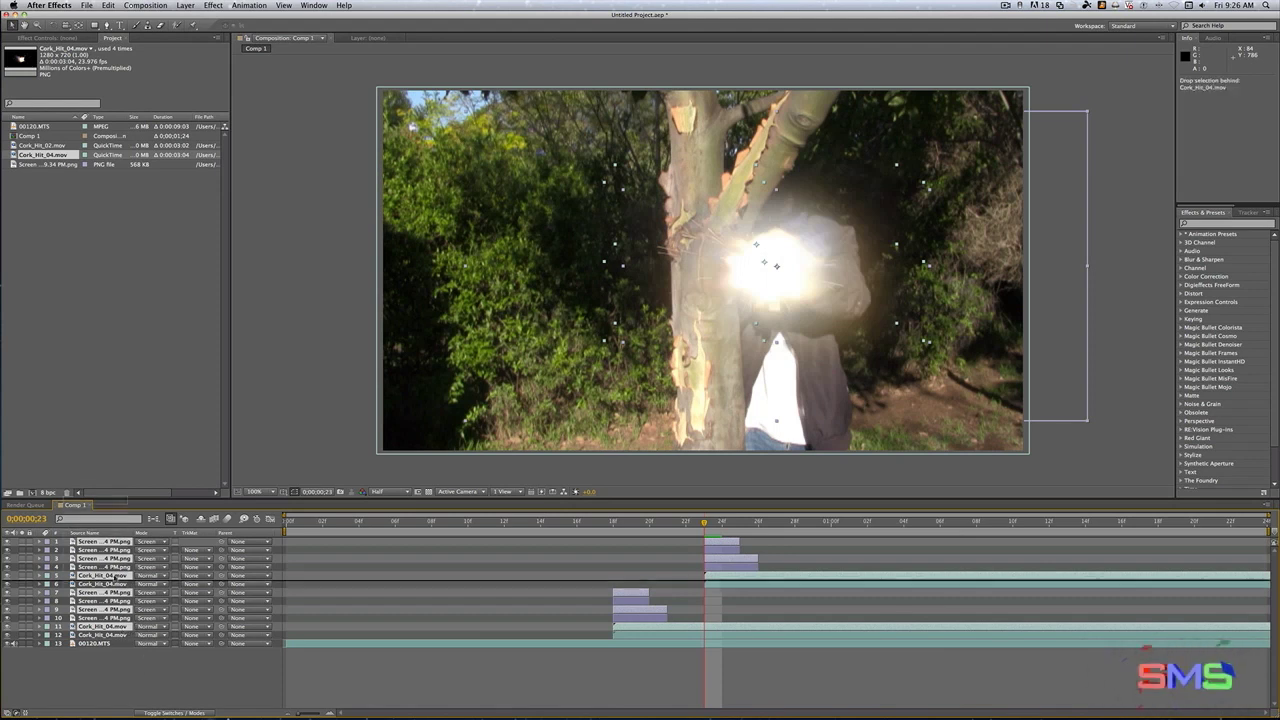
pyautogui.press('super+shift+bracketright')
# - Shift the six duplicated layers so the third shot starts at 0;00;00;29, and reposition them over the gun's muzzle
pyautogui.moveTo(732, 558); pyautogui.dragTo(903, 560)
pyautogui.moveTo(722, 522); pyautogui.dragTo(812, 522)
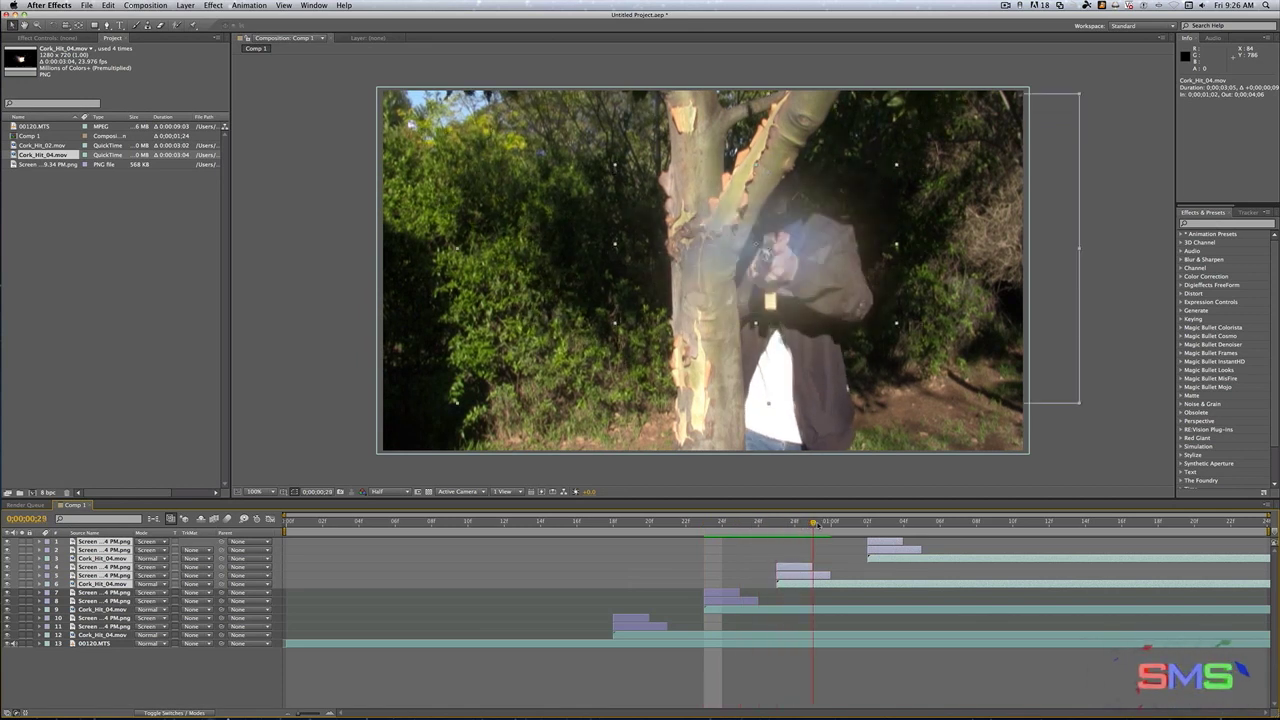
pyautogui.moveTo(830, 588); pyautogui.dragTo(866, 588)
pyautogui.moveTo(757, 269)
pyautogui.mouseDown()
pyautogui.moveTo(776, 307)
pyautogui.moveTo(743, 273)
pyautogui.moveTo(755, 277)
pyautogui.mouseUp()
pyautogui.click(920, 686)
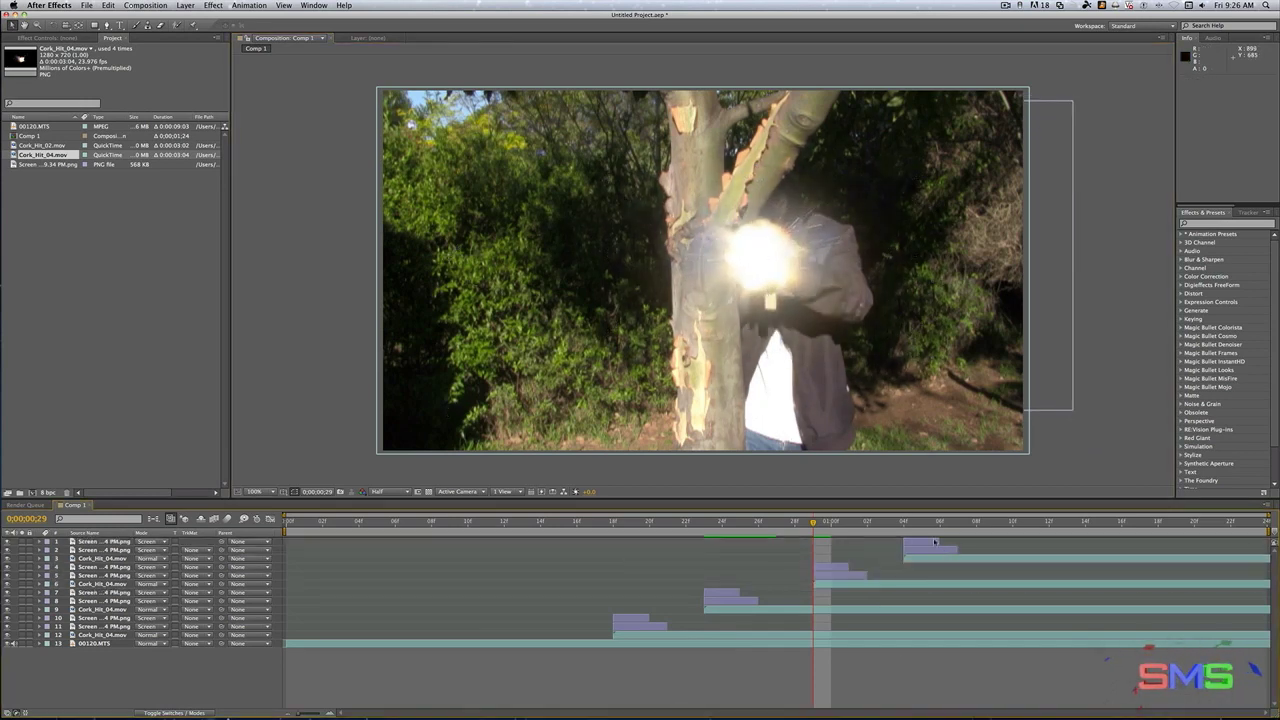
# - Reposition the fourth shot's three layers over the gun's muzzle at 0;00;01;04 and play back the result
pyautogui.click(932, 542)
pyautogui.keyDown('shift'); pyautogui.click(931, 559); pyautogui.keyUp('shift')
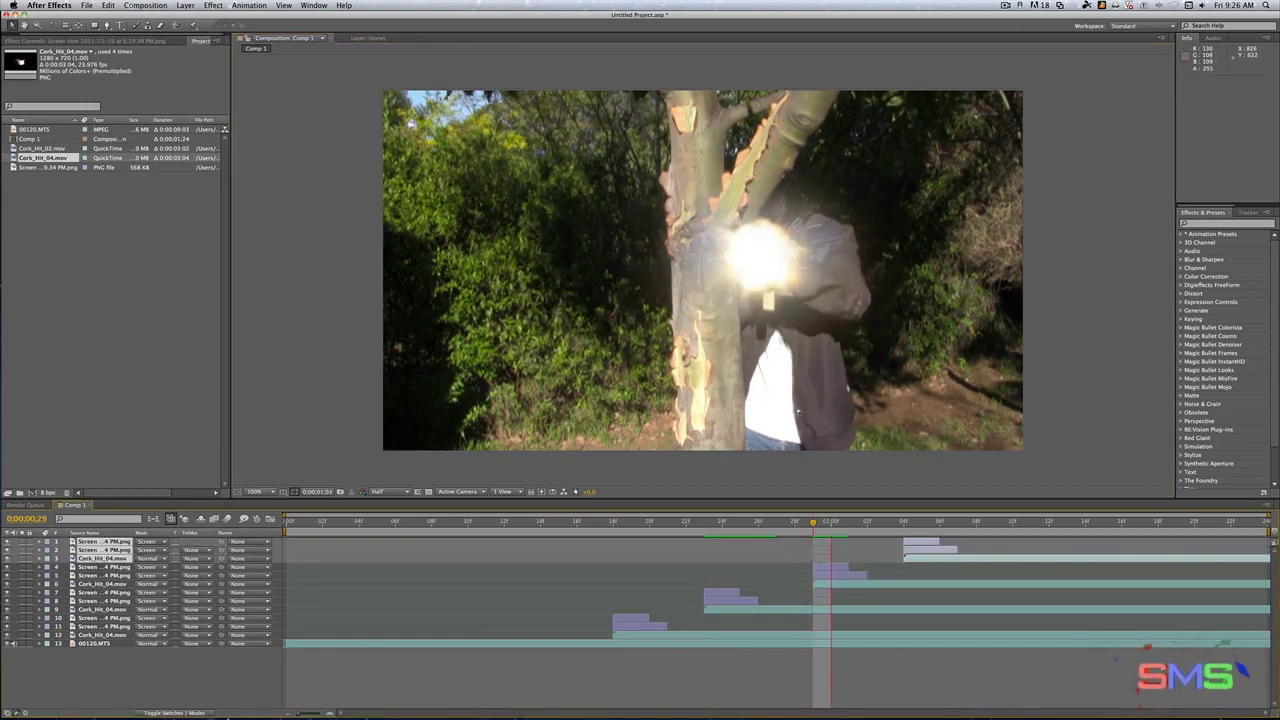
pyautogui.press('i')
pyautogui.moveTo(773, 299); pyautogui.dragTo(777, 272)
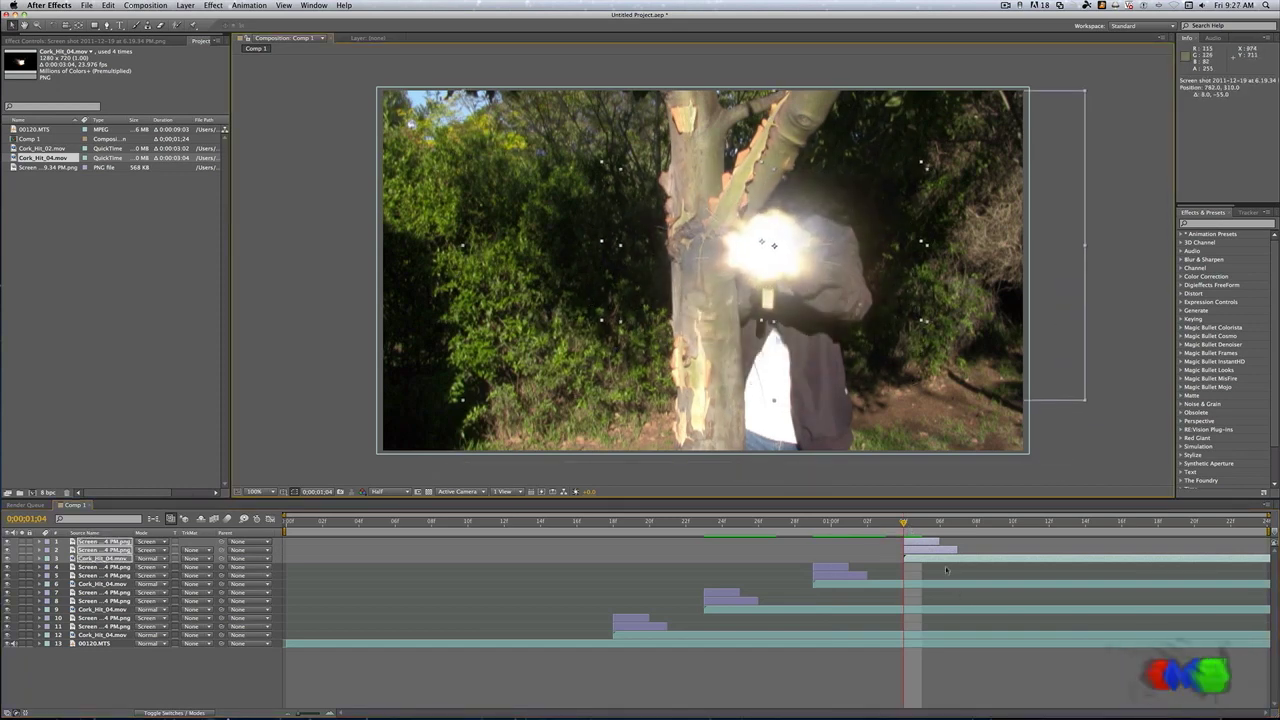
pyautogui.press('space')
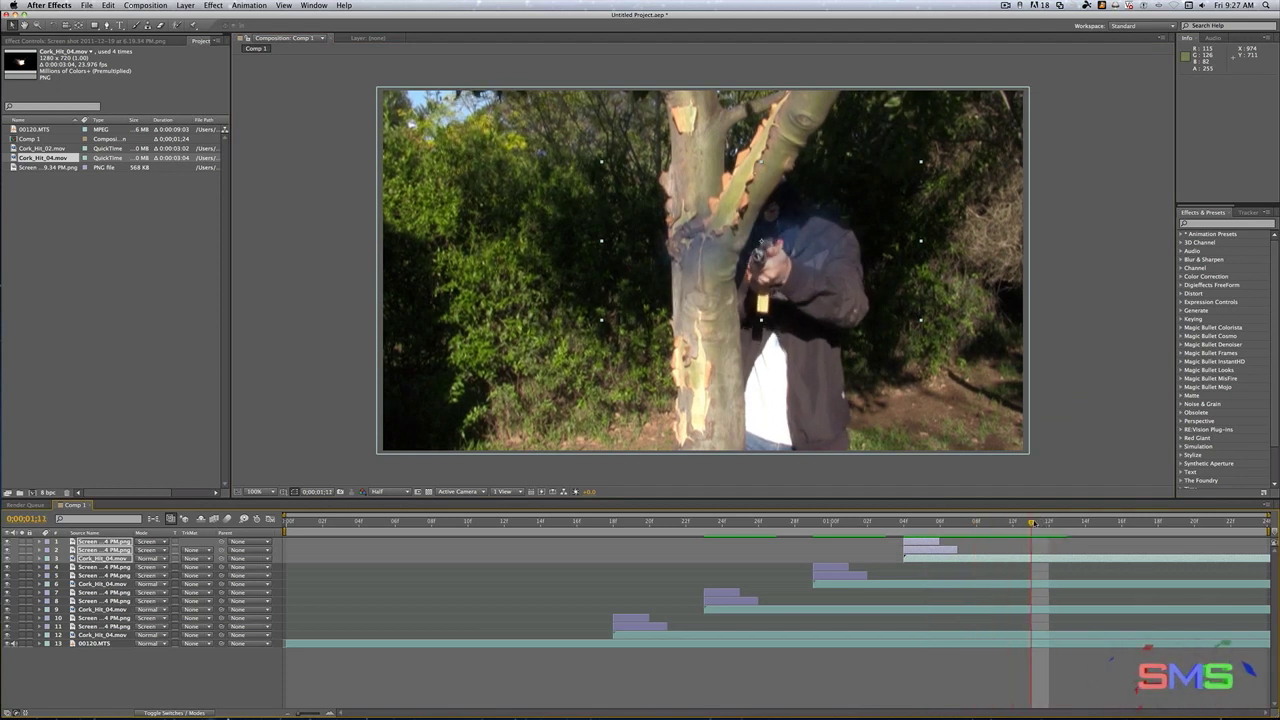
# - Duplicate the fourth shot's three layers above the originals, start the copies at 0;00;01;11 and place them over the muzzle
pyautogui.press('super+d')
pyautogui.moveTo(90, 577); pyautogui.dragTo(90, 555)
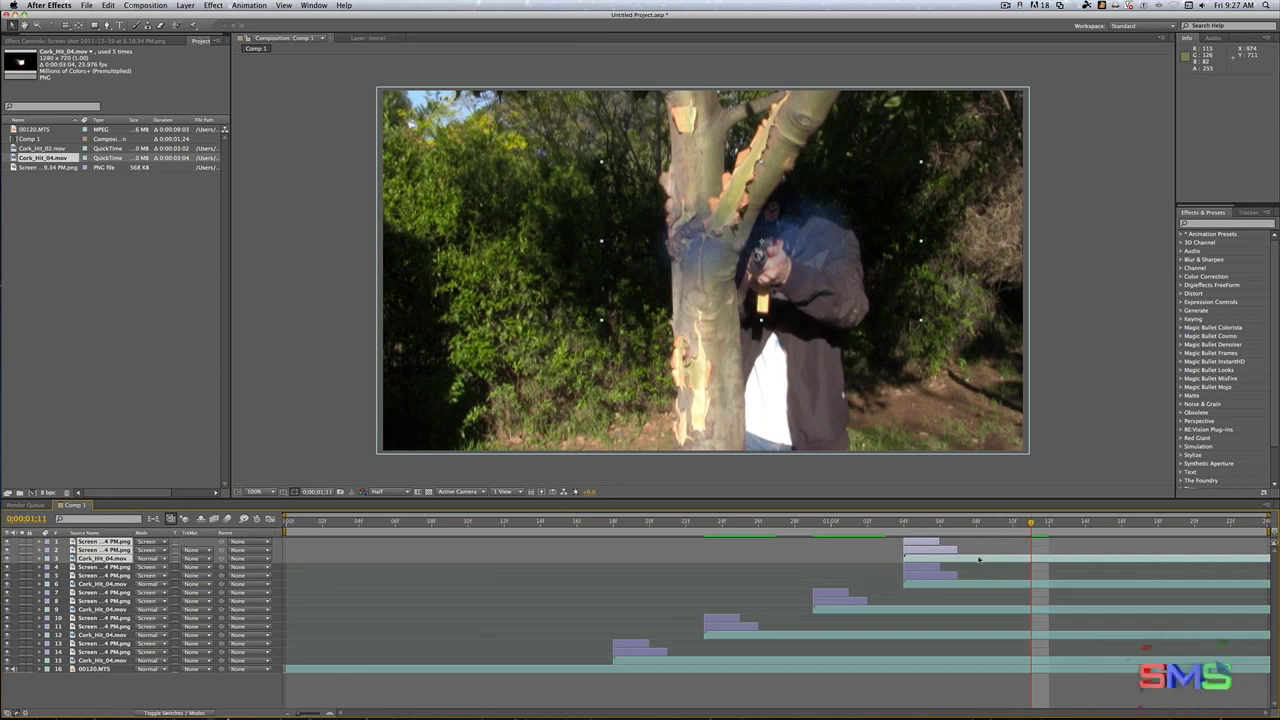
pyautogui.moveTo(979, 559); pyautogui.dragTo(1107, 559)
pyautogui.moveTo(757, 307)
pyautogui.mouseDown()
pyautogui.moveTo(732, 340)
pyautogui.moveTo(761, 296)
pyautogui.mouseUp()
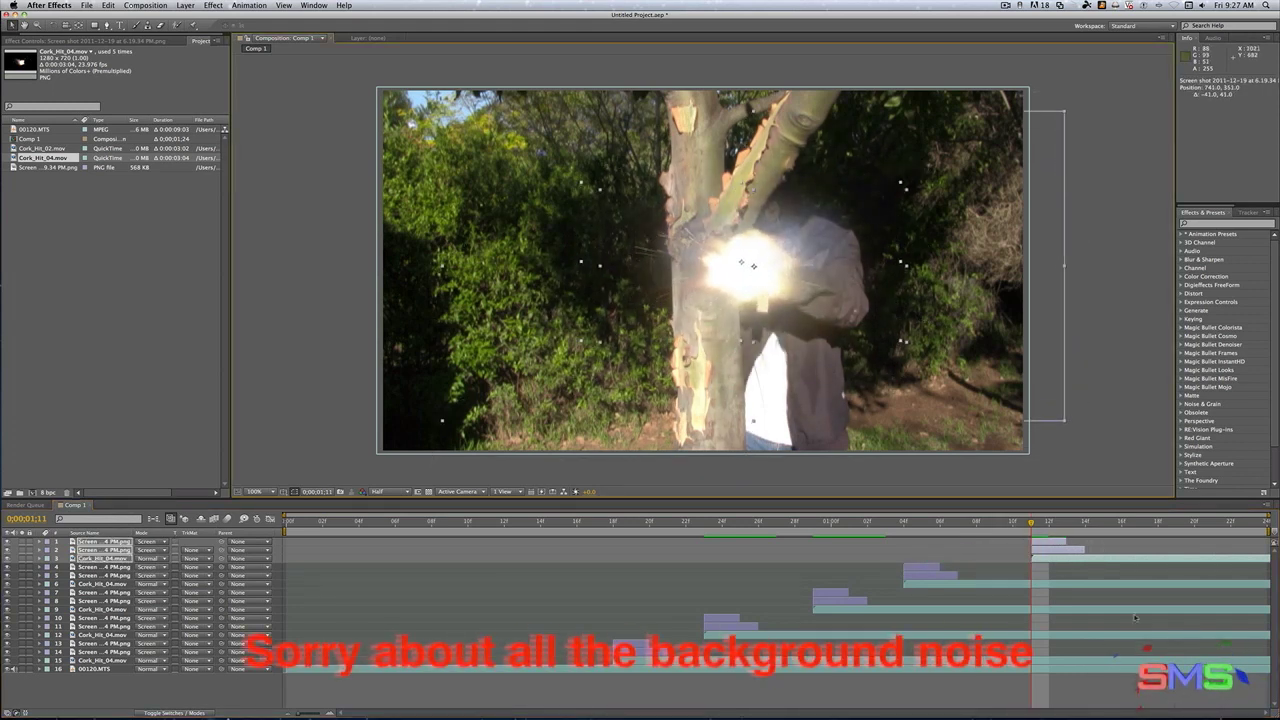
# - Play back the fifth shot and replay the sequence from 0;00;00;27 to check the repeated shots
pyautogui.press('space')
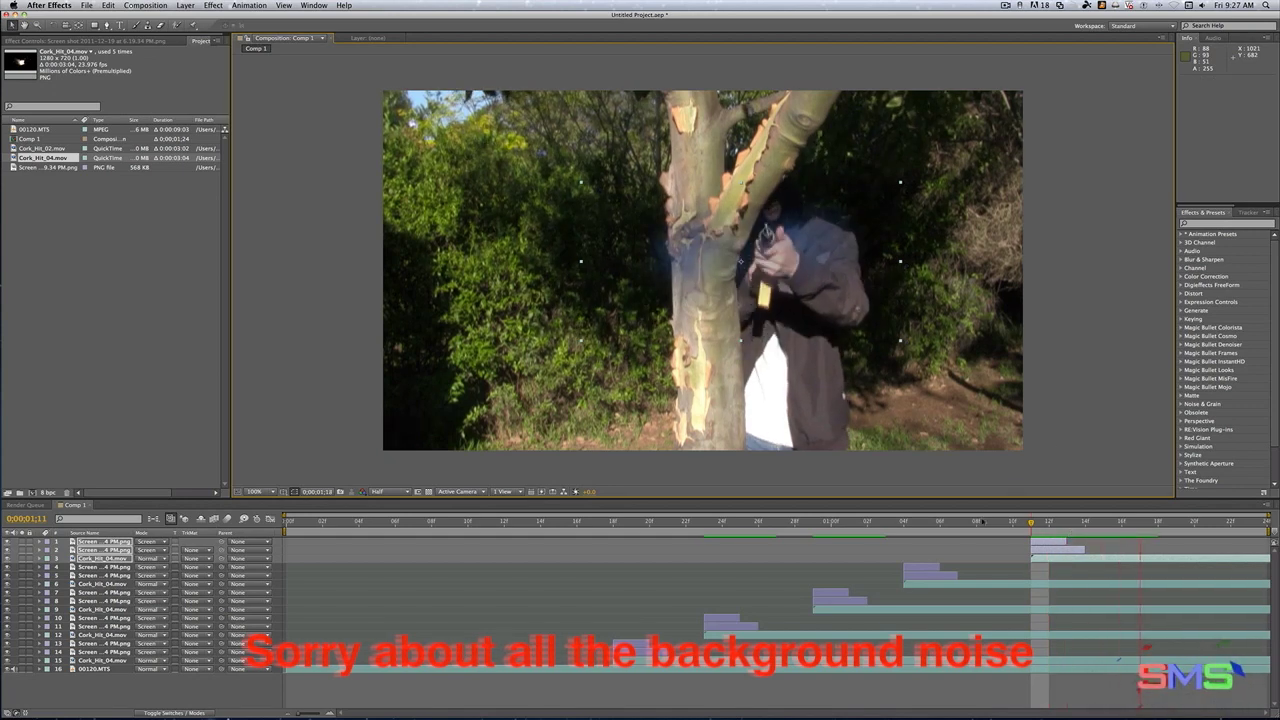
pyautogui.moveTo(1031, 521); pyautogui.dragTo(777, 522)
pyautogui.press('space')
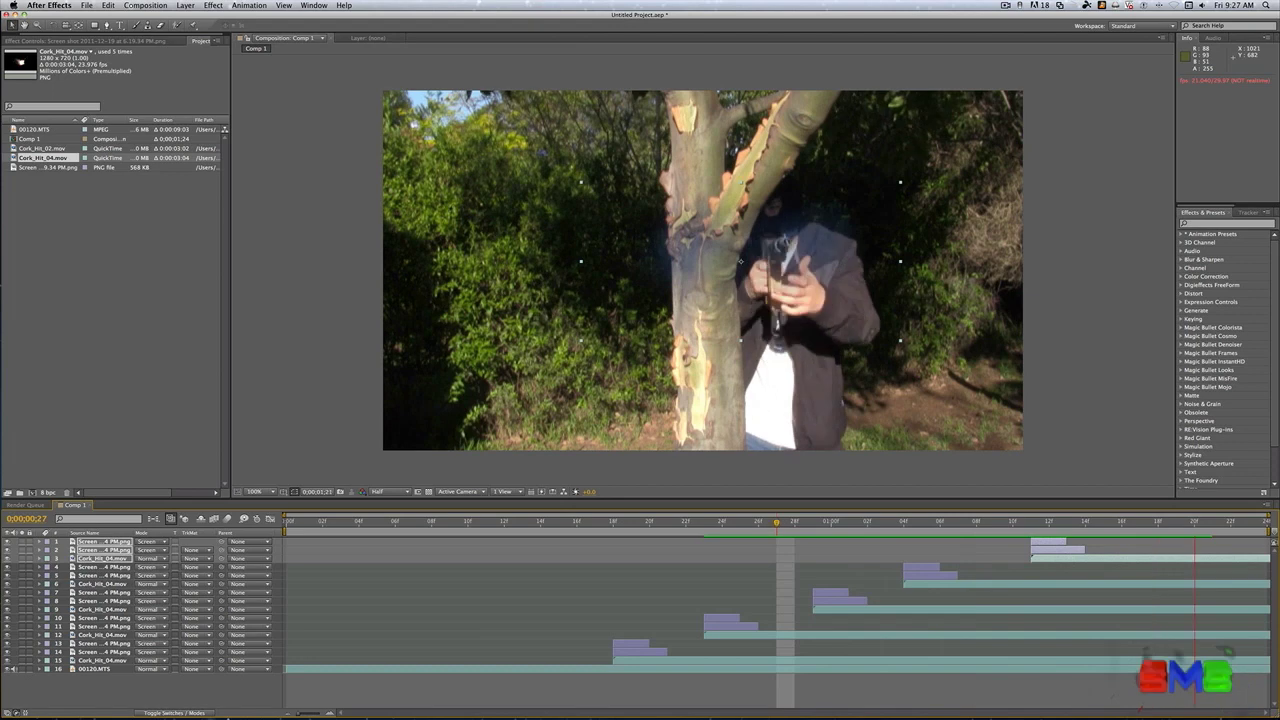
pyautogui.click(87, 5)
pyautogui.click(97, 90)
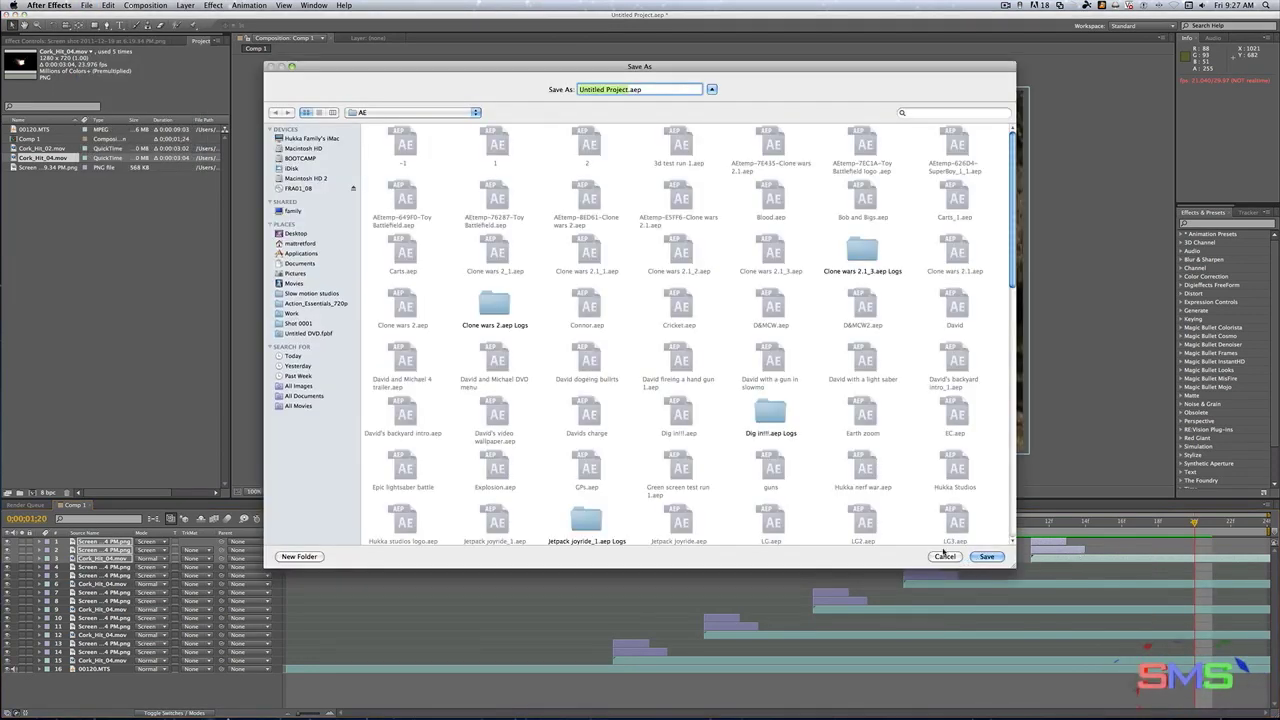
pyautogui.click(944, 556)
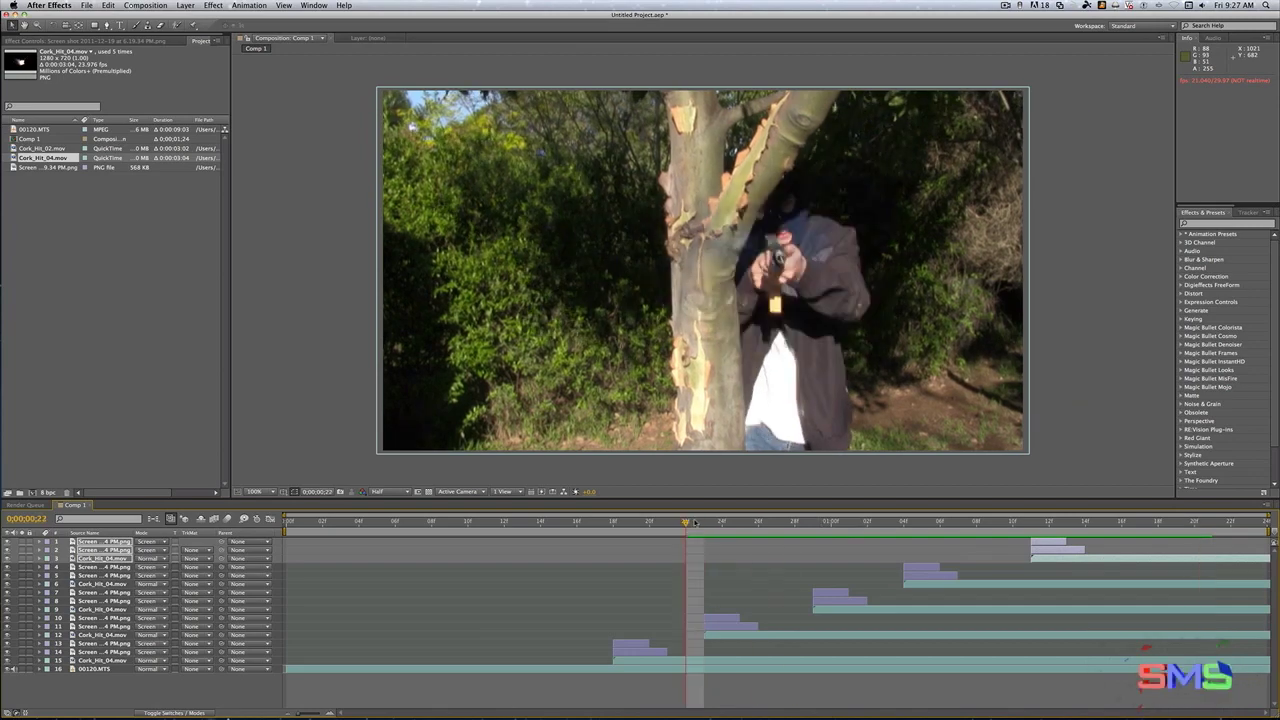
# - Open Muzzle flash test run.mov from the Slow motion studios folder in Finder and play it full screen
pyautogui.press('F3')
pyautogui.click(772, 540)
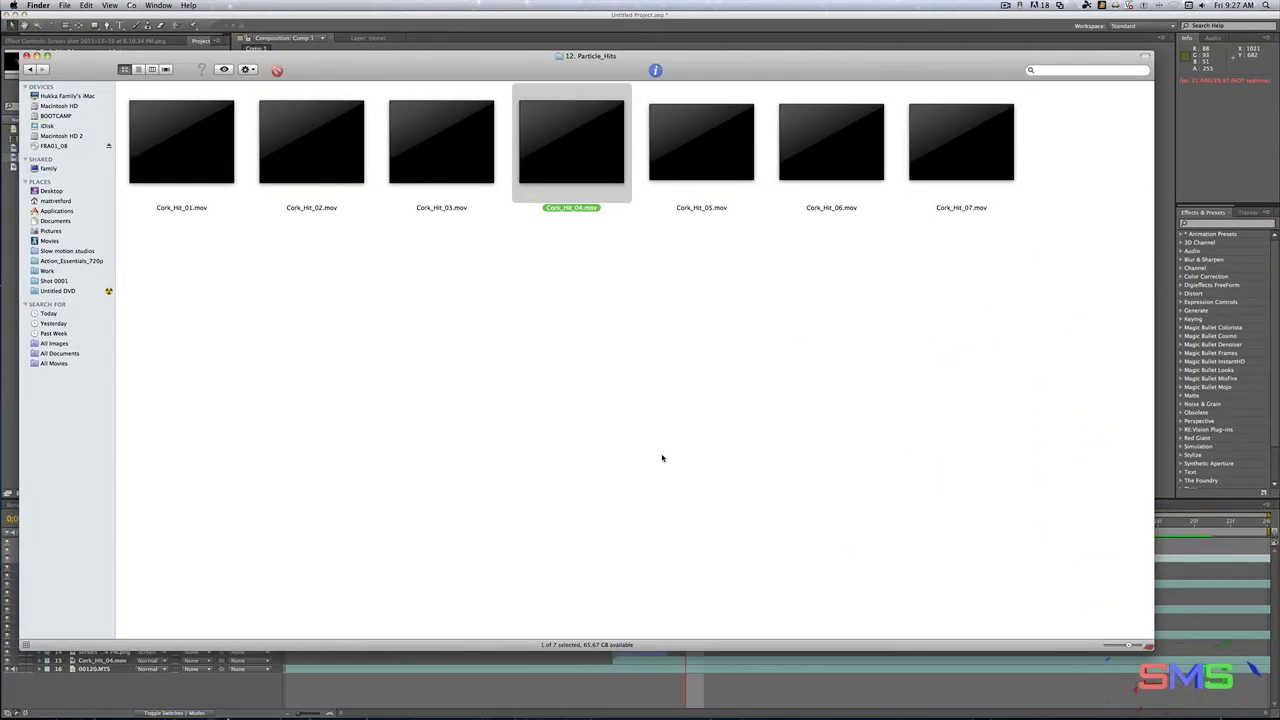
pyautogui.click(67, 250)
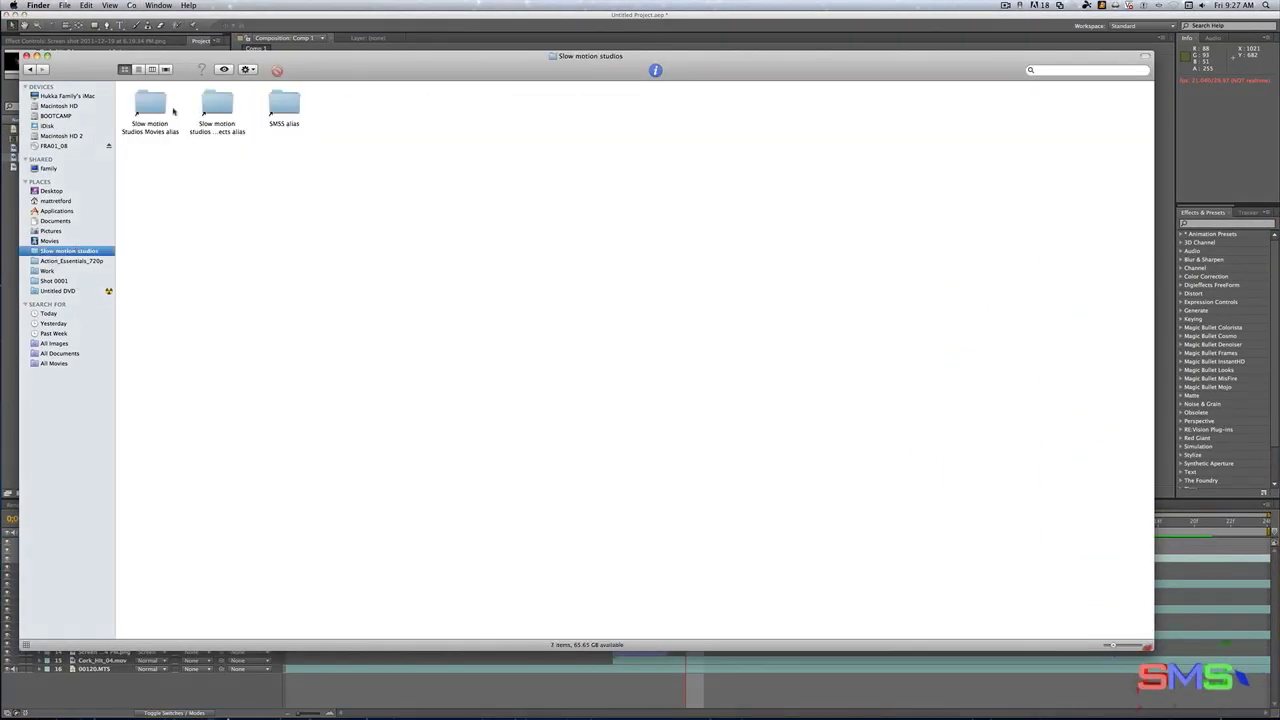
pyautogui.click(147, 110)
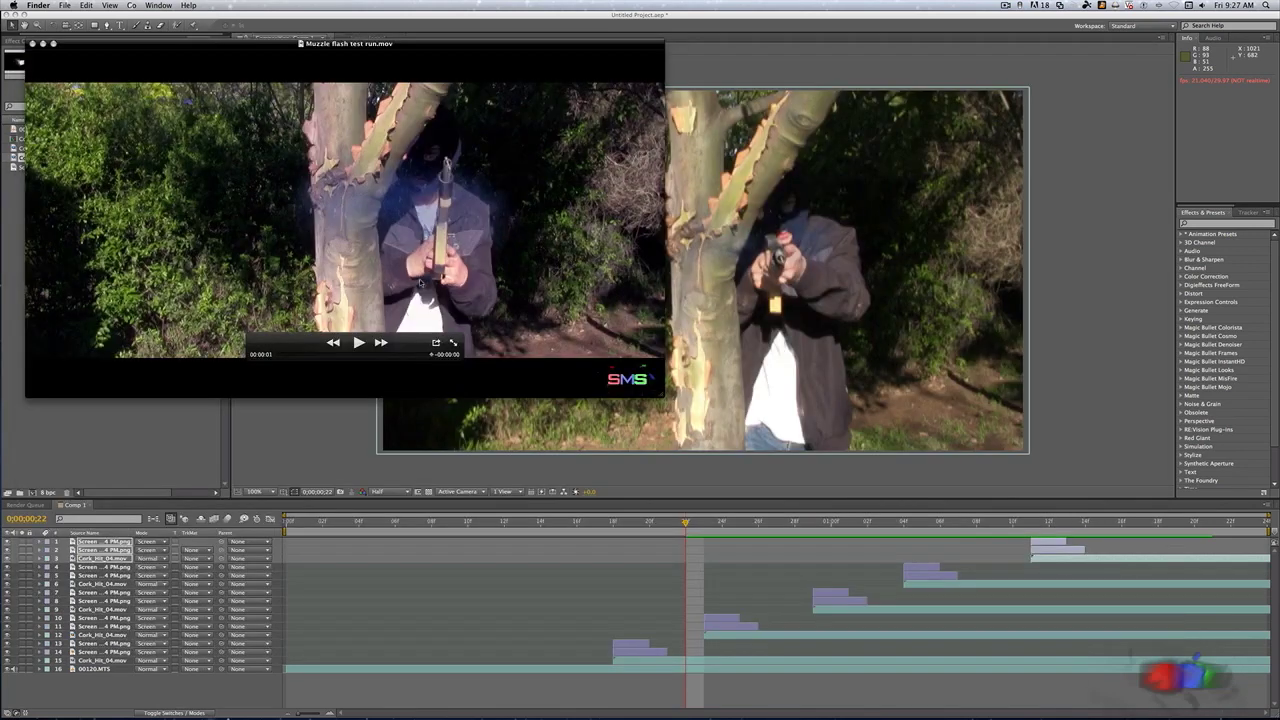
pyautogui.click(358, 343)
pyautogui.press('super+f')
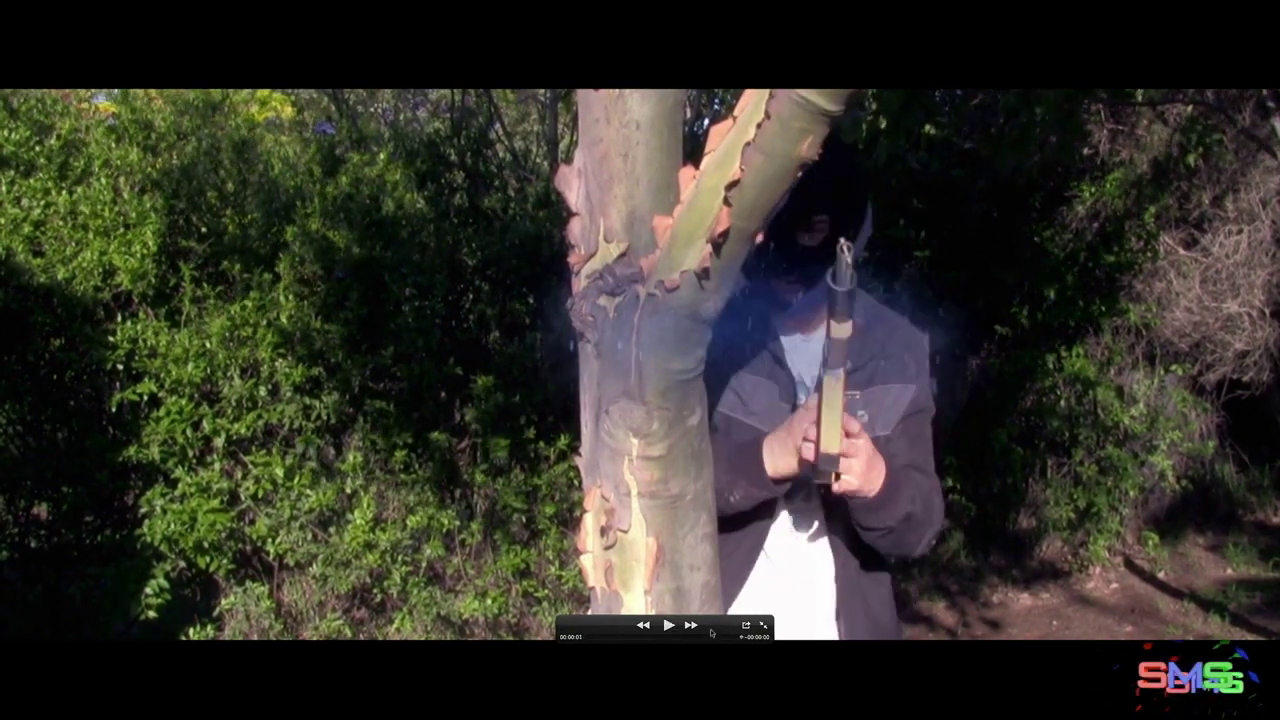
pyautogui.click(669, 627)
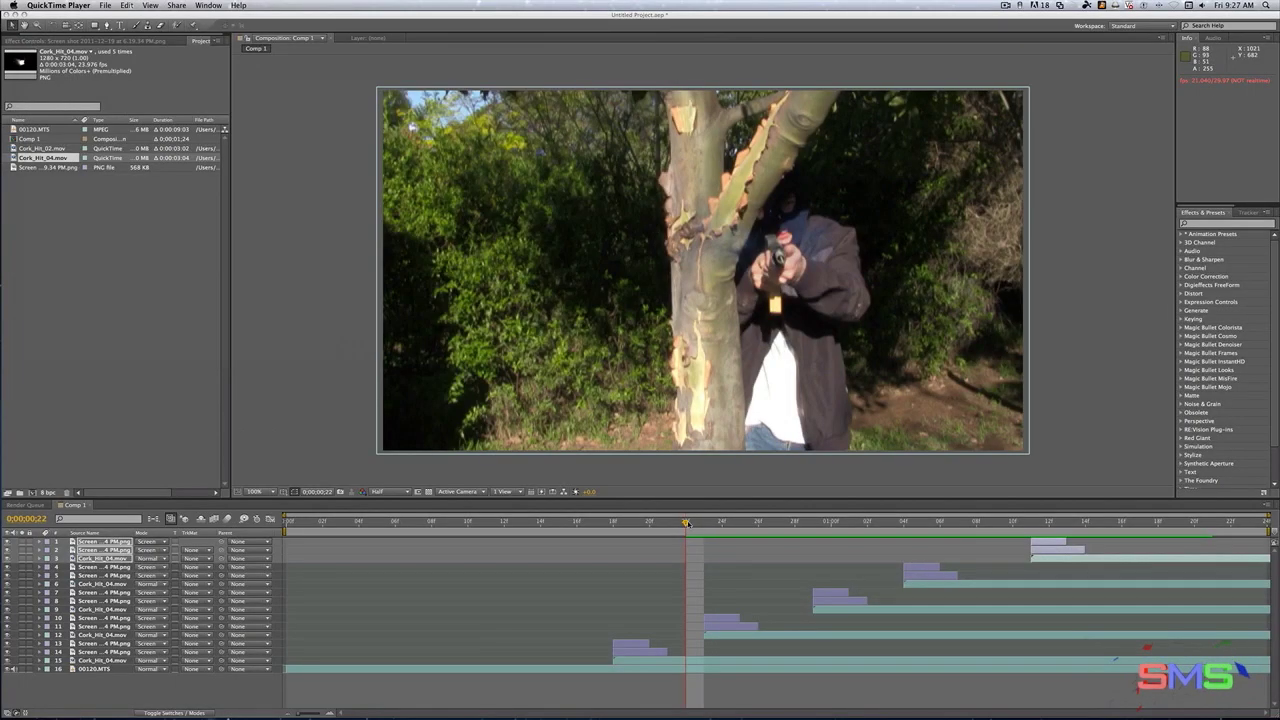
# - Switch back to After Effects and create a new 1280 × 720 composition at 29.97 fps lasting 0;00;01;24
pyautogui.click(645, 524)
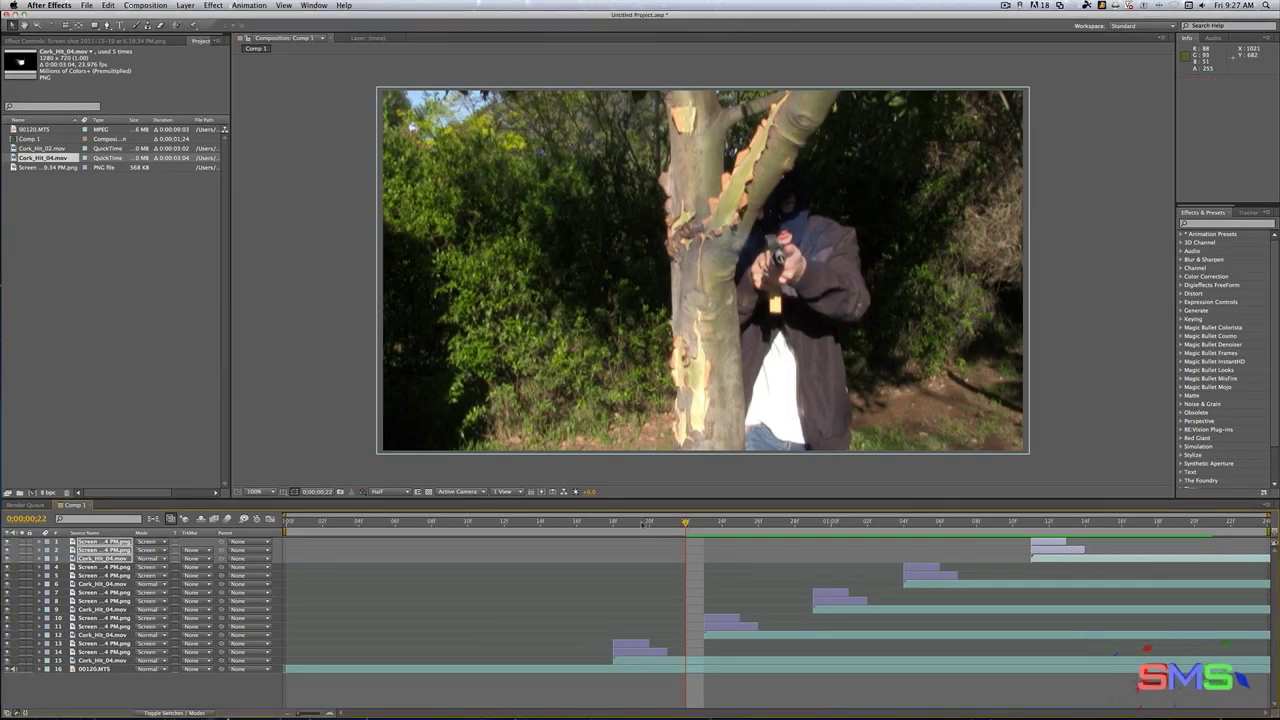
pyautogui.moveTo(594, 523); pyautogui.dragTo(630, 522)
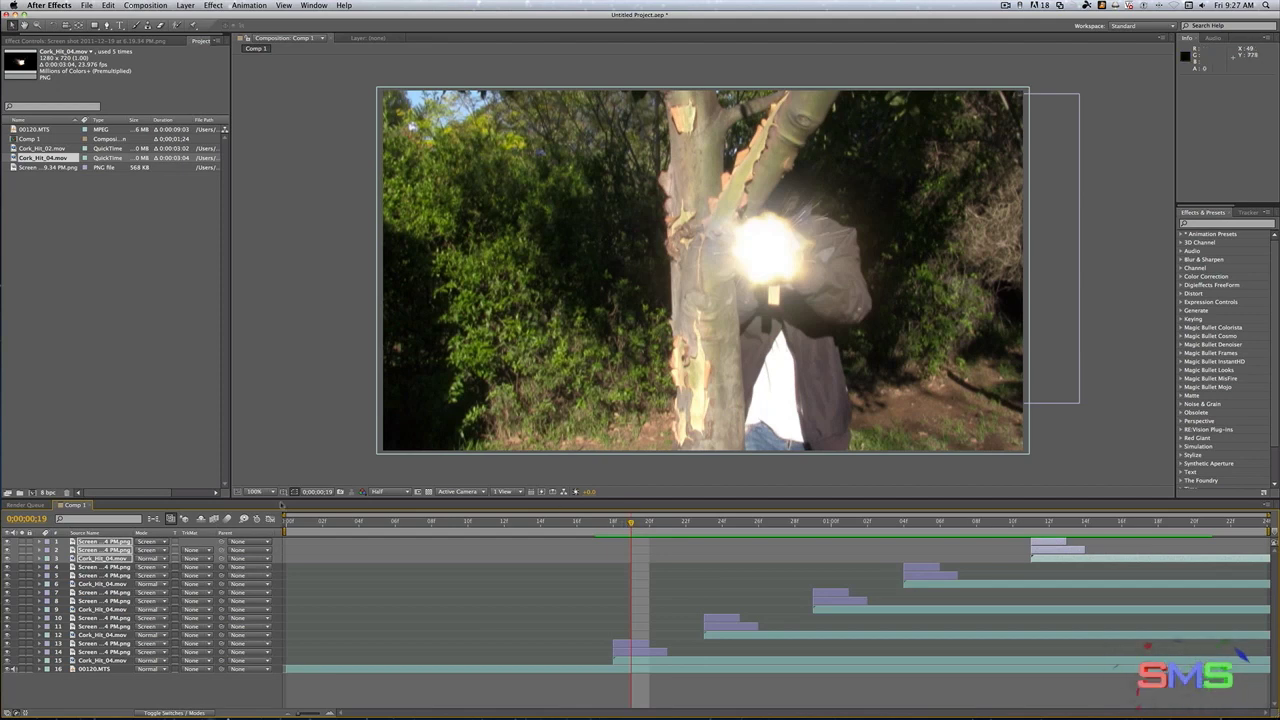
pyautogui.click(145, 5)
pyautogui.click(160, 22)
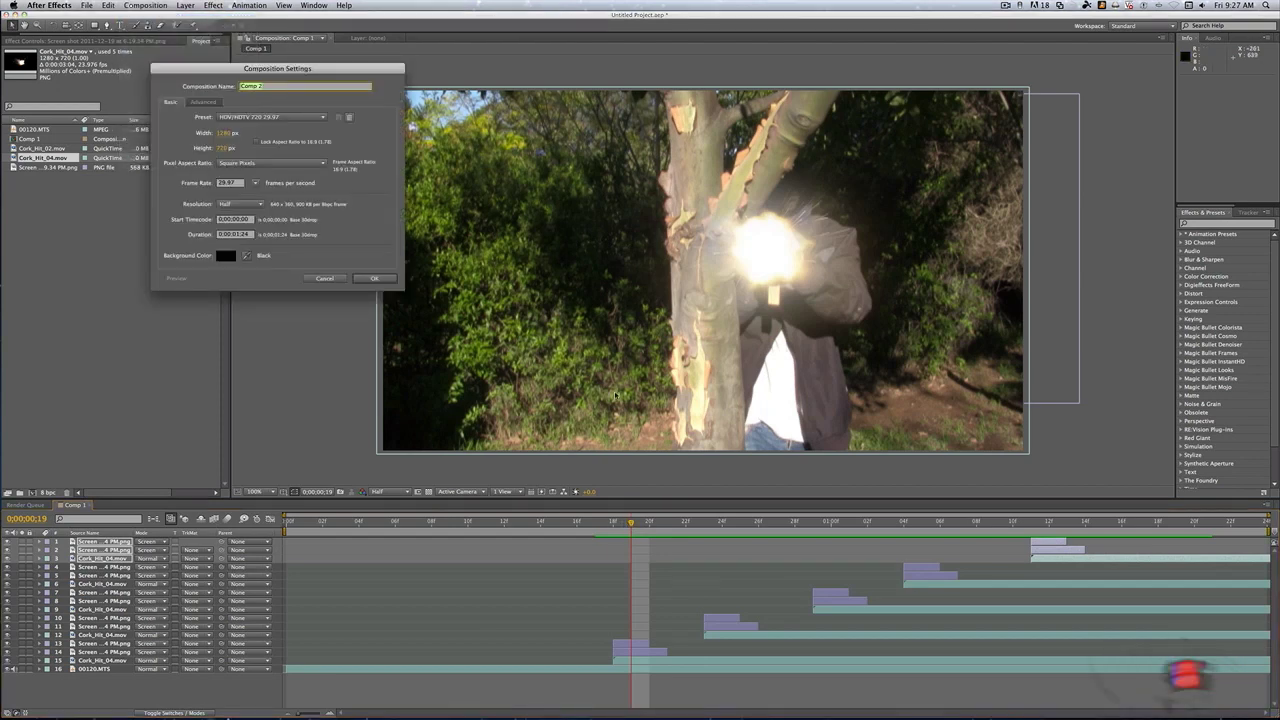
pyautogui.click(384, 280)
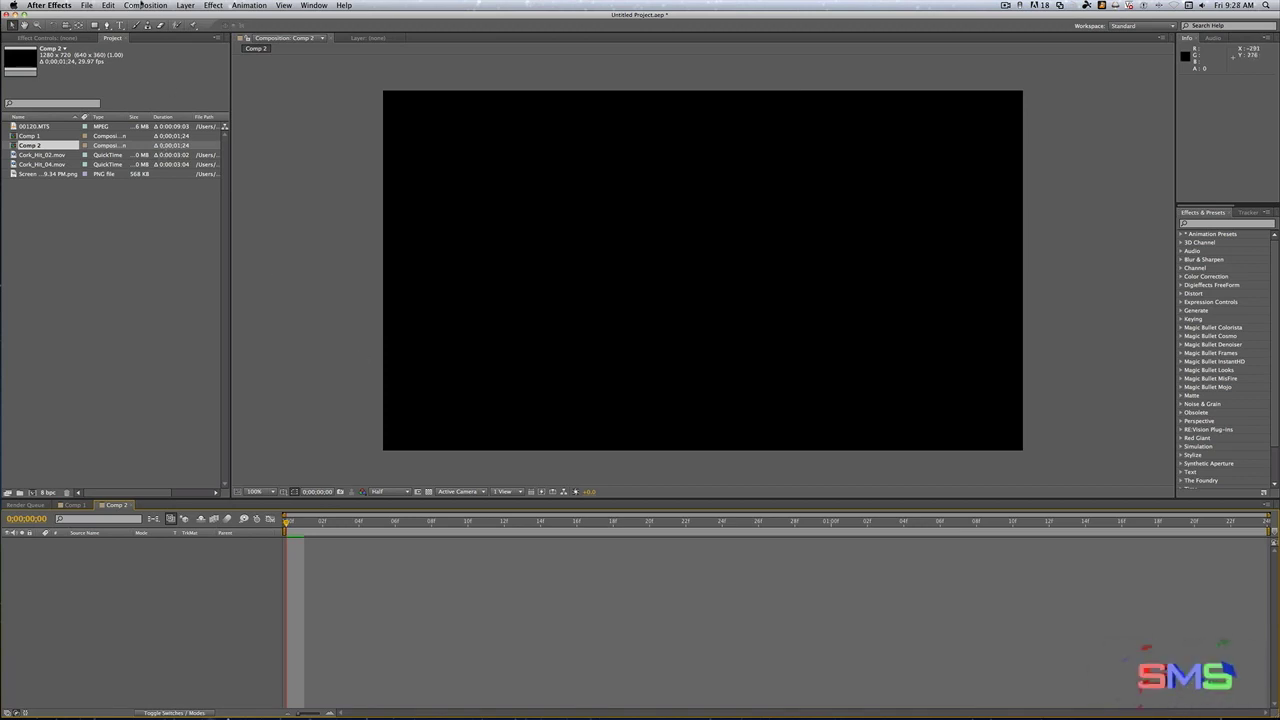
# - Add a black solid measuring 720 × 720 px to the new composition
pyautogui.click(182, 5)
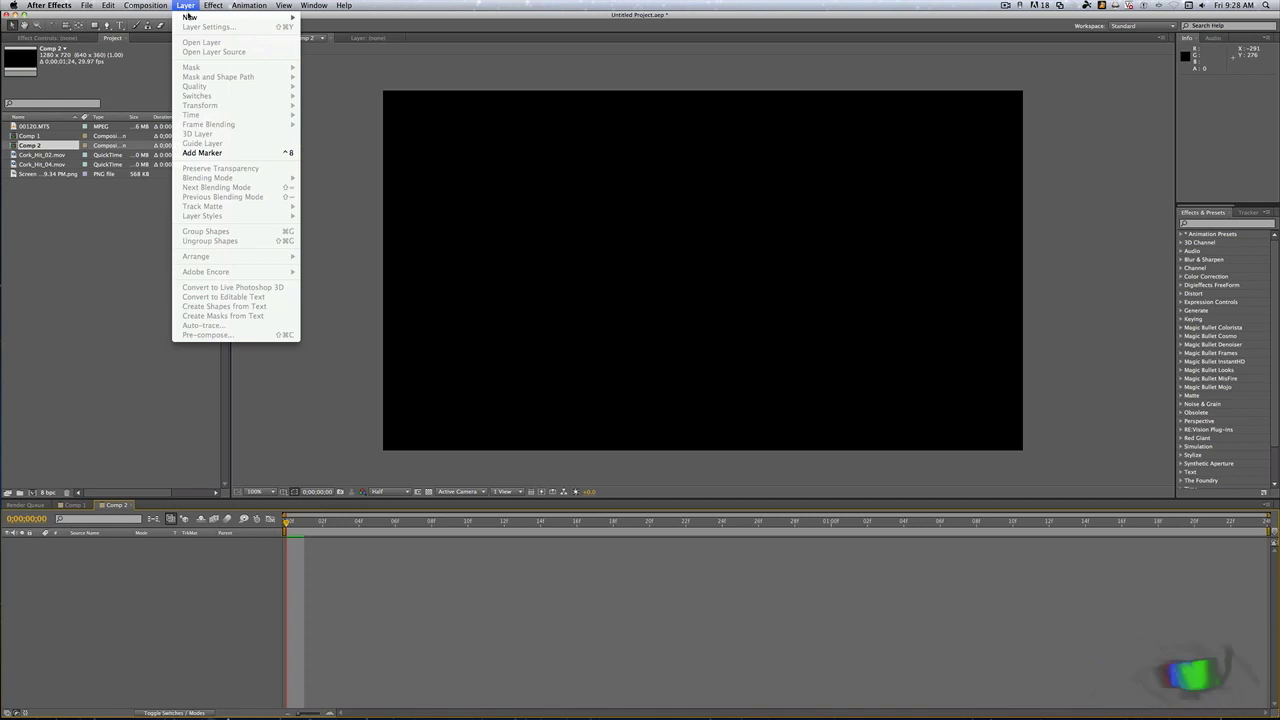
pyautogui.moveTo(192, 17)
pyautogui.click(327, 31)
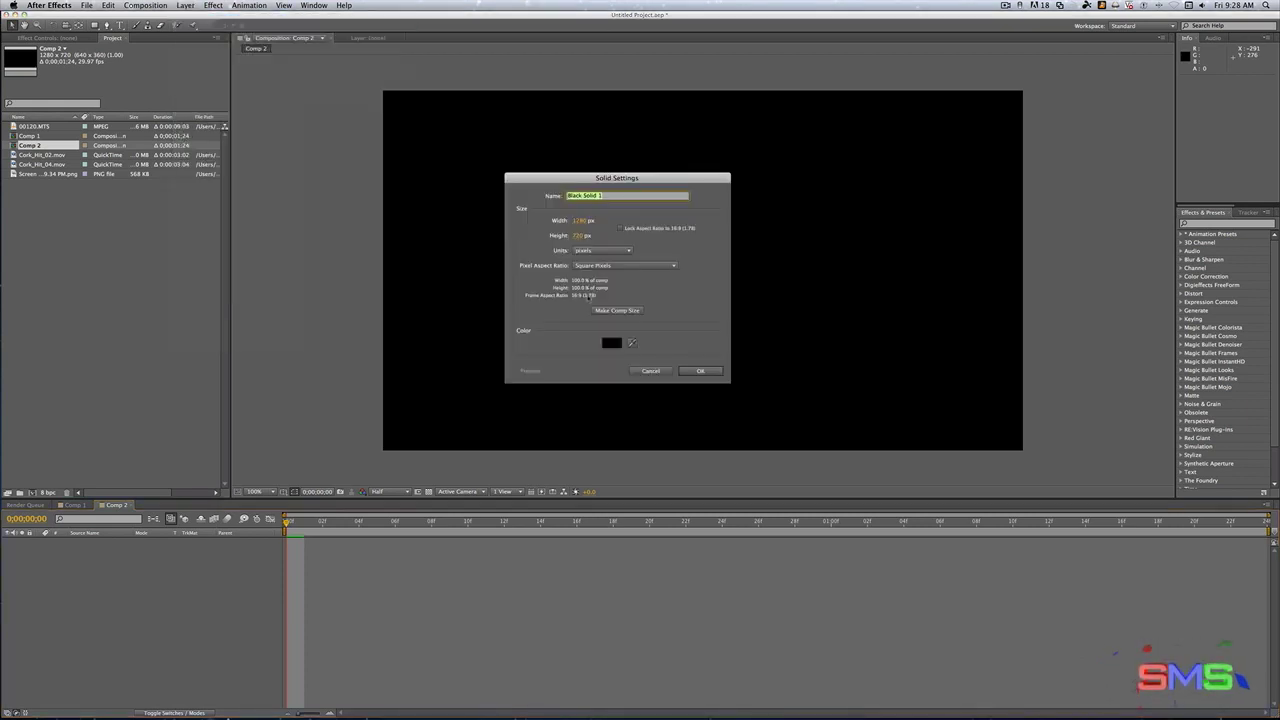
pyautogui.click(580, 221)
pyautogui.write('720')
pyautogui.press('Return')
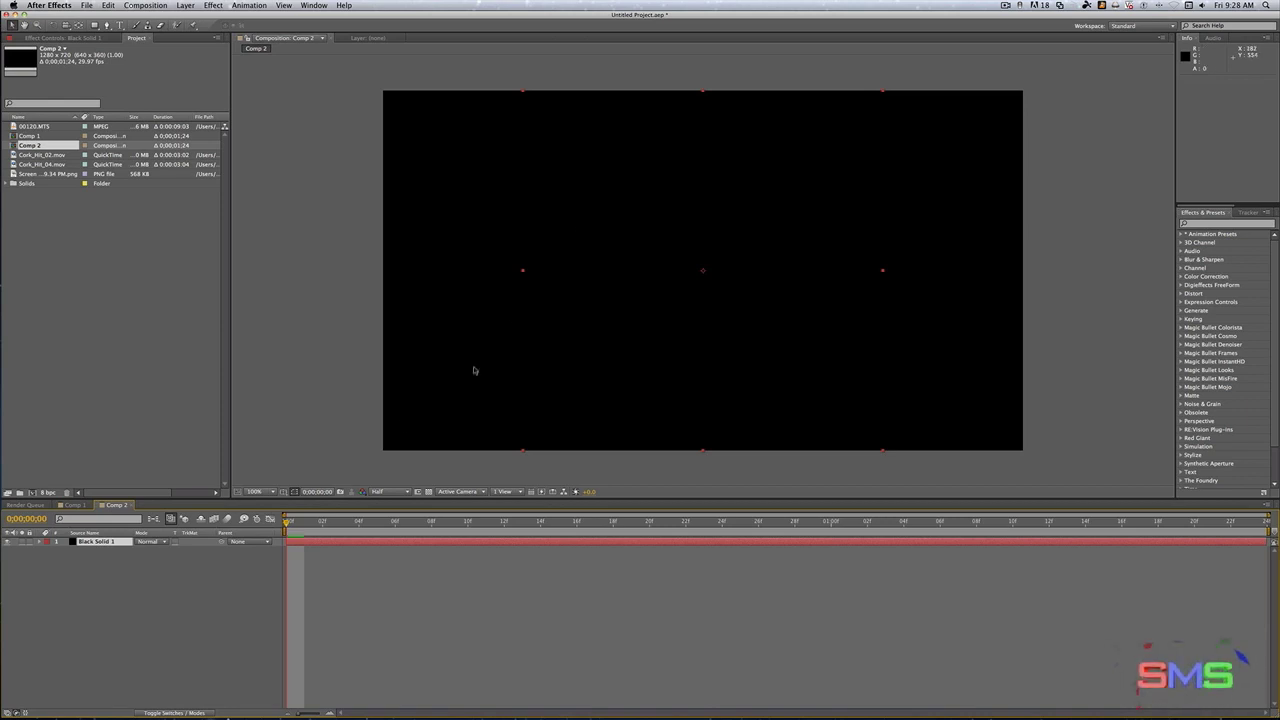
# - Change the solid's color to white (FFFFFF) in its layer settings
pyautogui.click(145, 5)
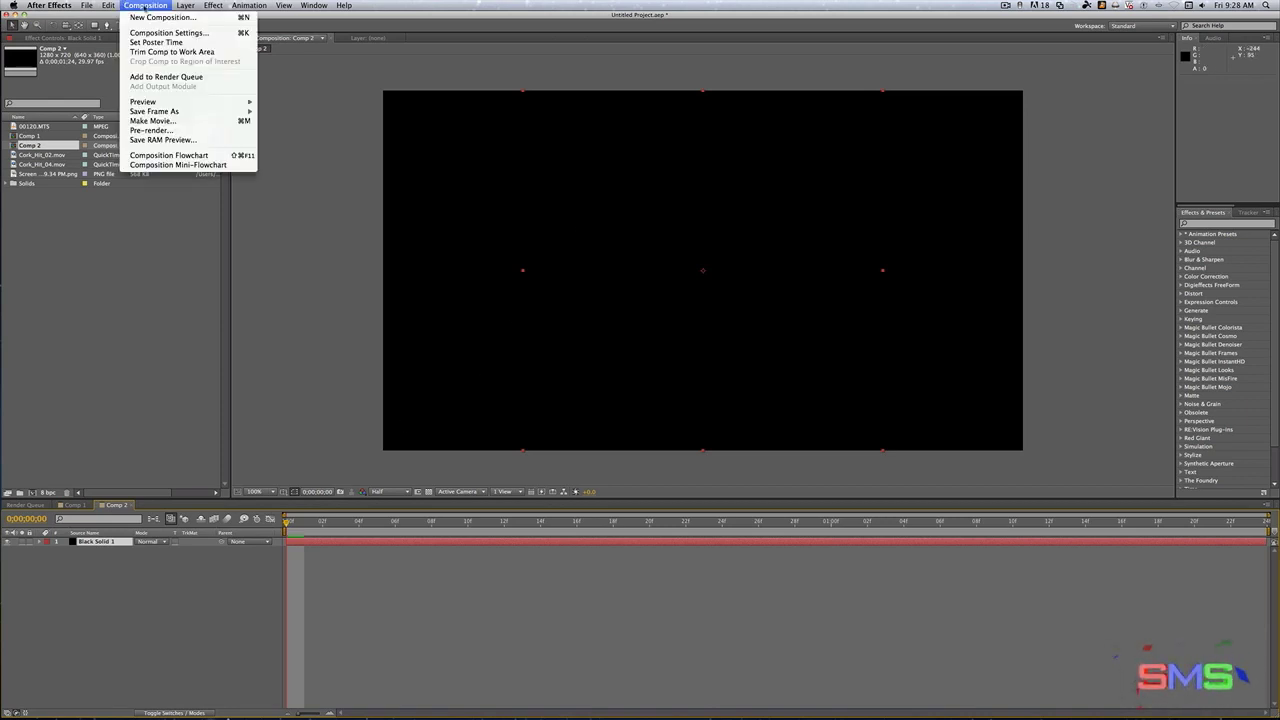
pyautogui.click(185, 5)
pyautogui.click(208, 27)
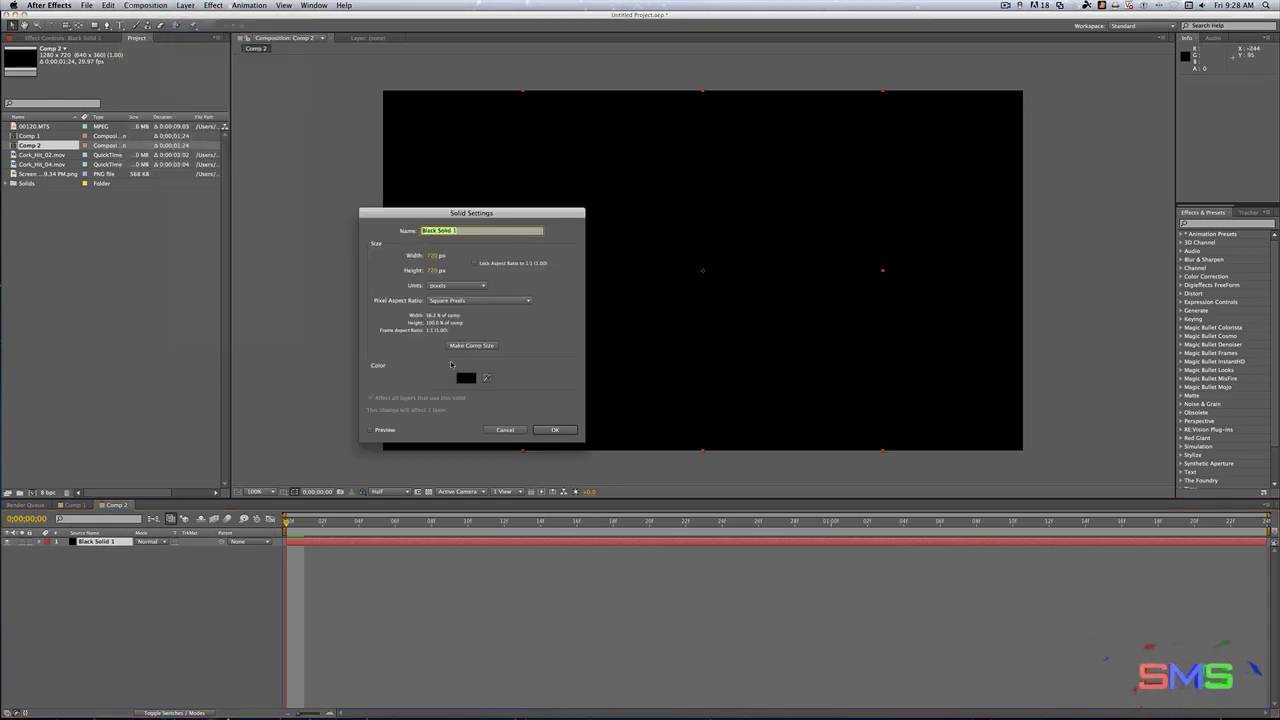
pyautogui.click(466, 378)
pyautogui.moveTo(180, 230); pyautogui.dragTo(75, 94)
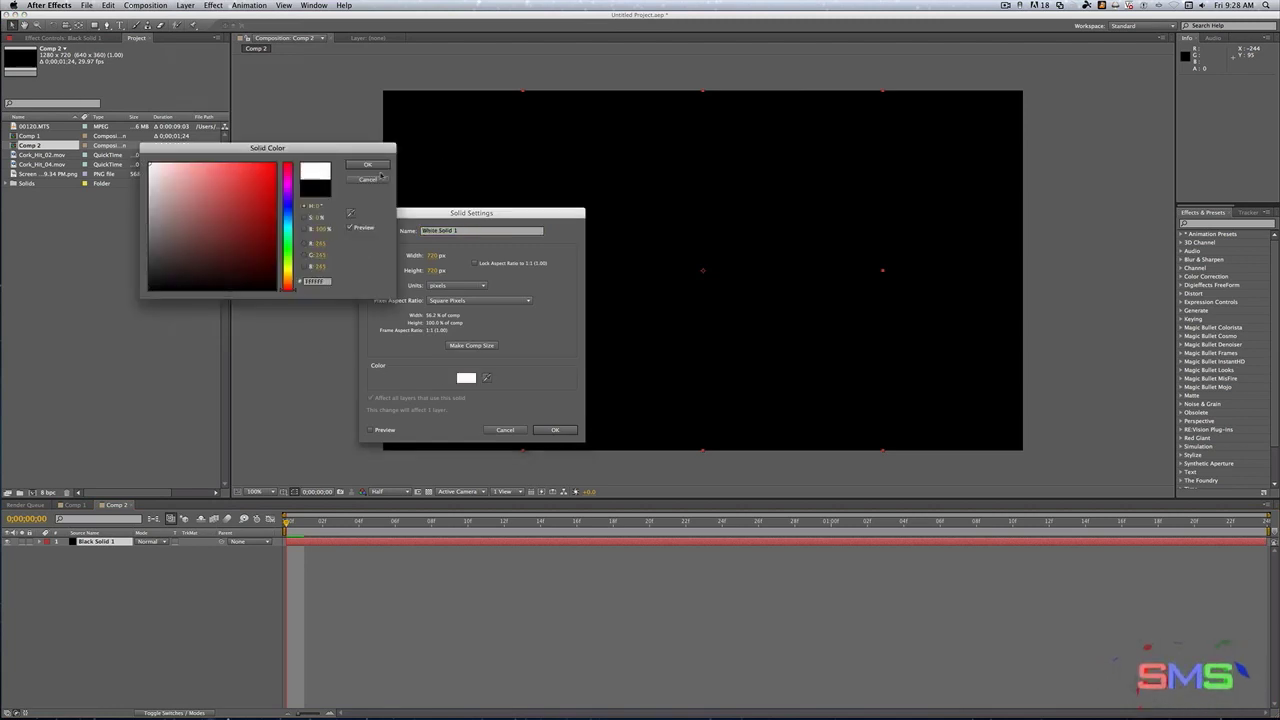
pyautogui.click(370, 165)
pyautogui.click(556, 430)
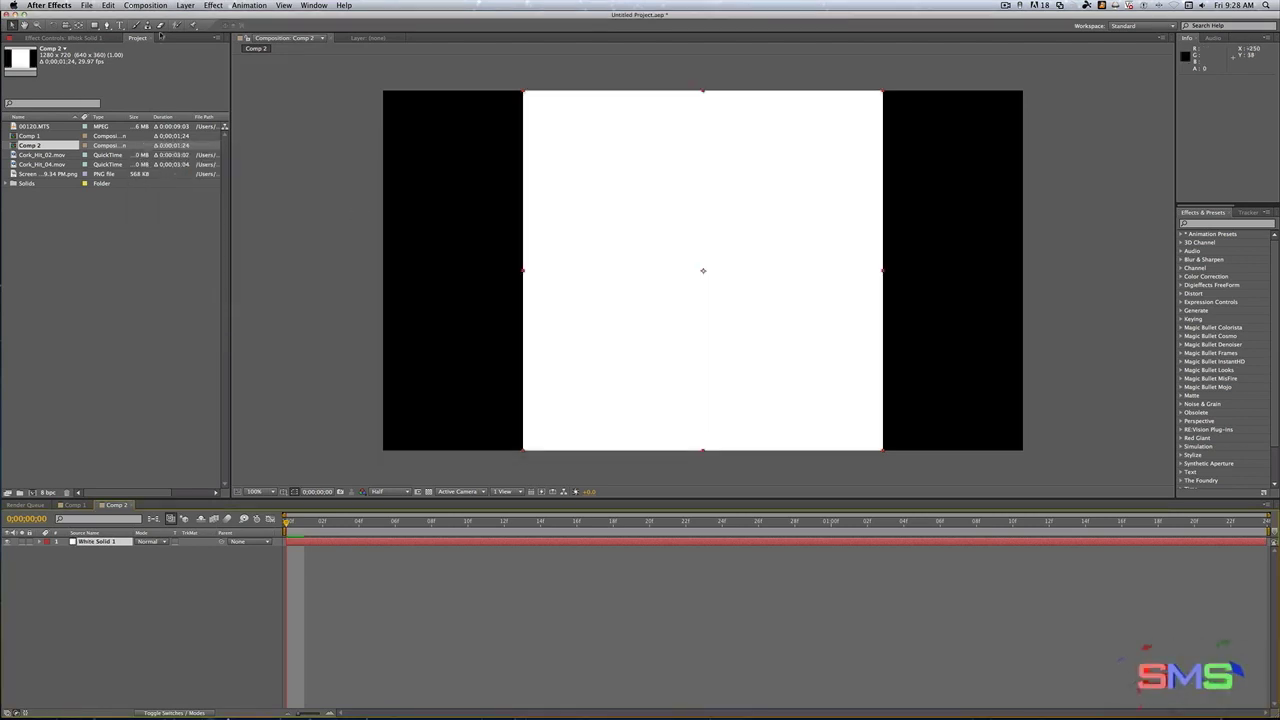
# - Add an elliptical mask filling the white solid and duplicate it as a second mask
pyautogui.moveTo(96, 26); pyautogui.dragTo(152, 51)
pyautogui.doubleClick(94, 26)
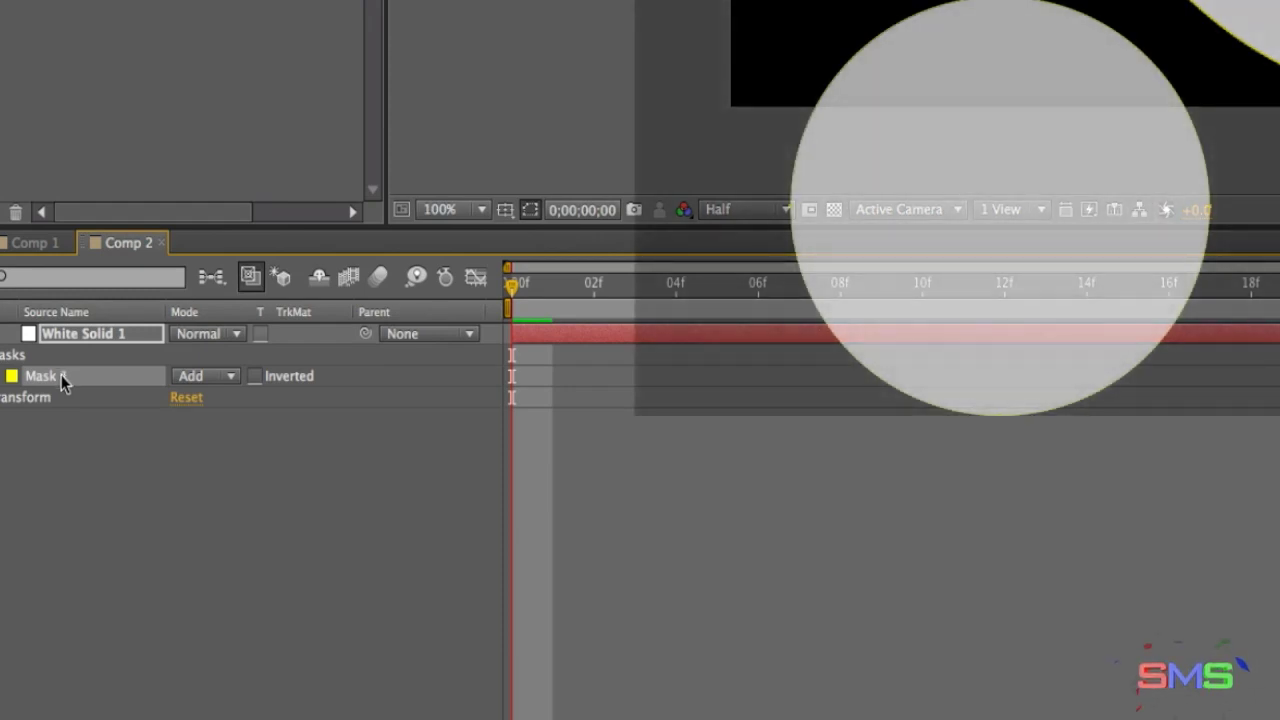
pyautogui.hotkey('ctrl', 'd')
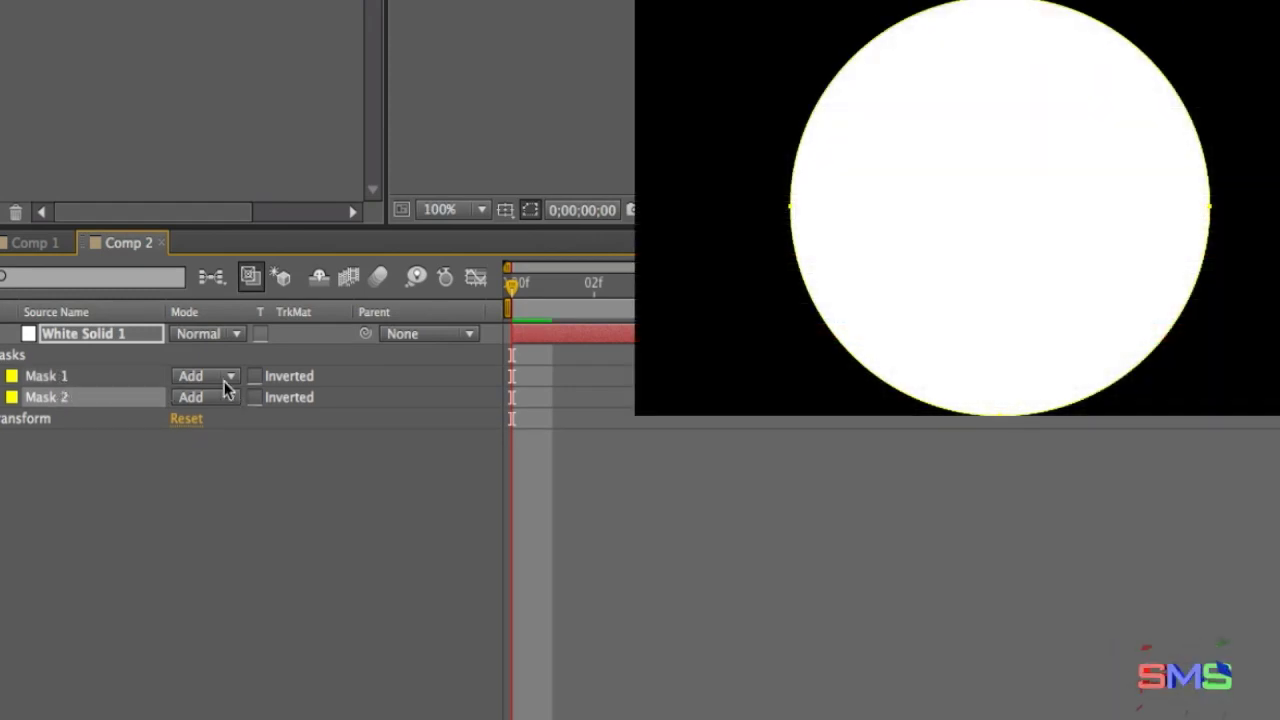
pyautogui.click(100, 378)
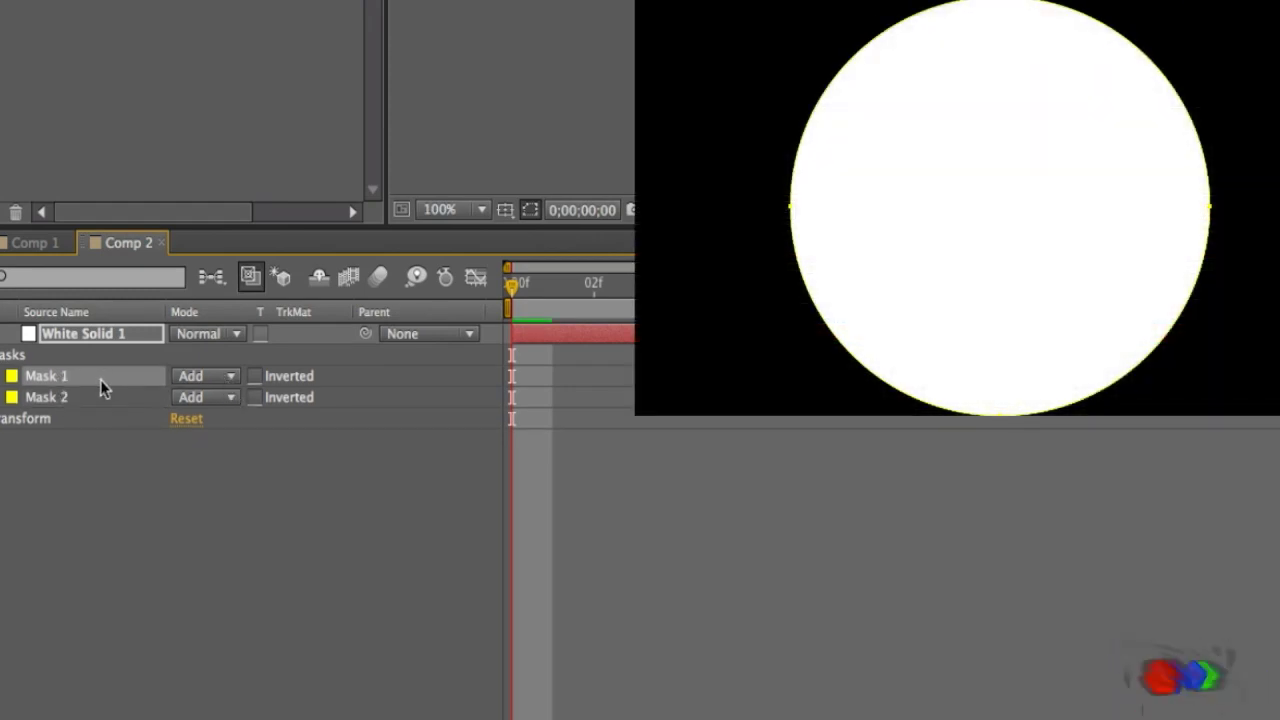
pyautogui.click(204, 376)
pyautogui.click(230, 448)
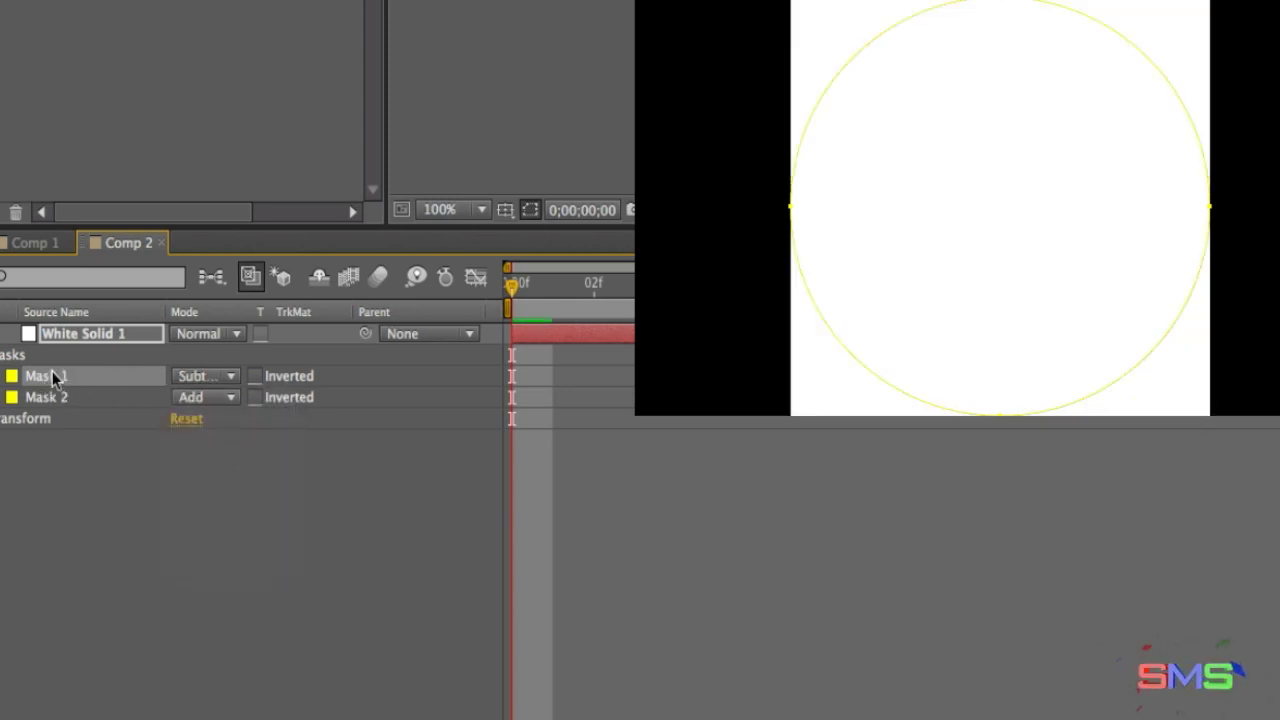
pyautogui.click(6, 378)
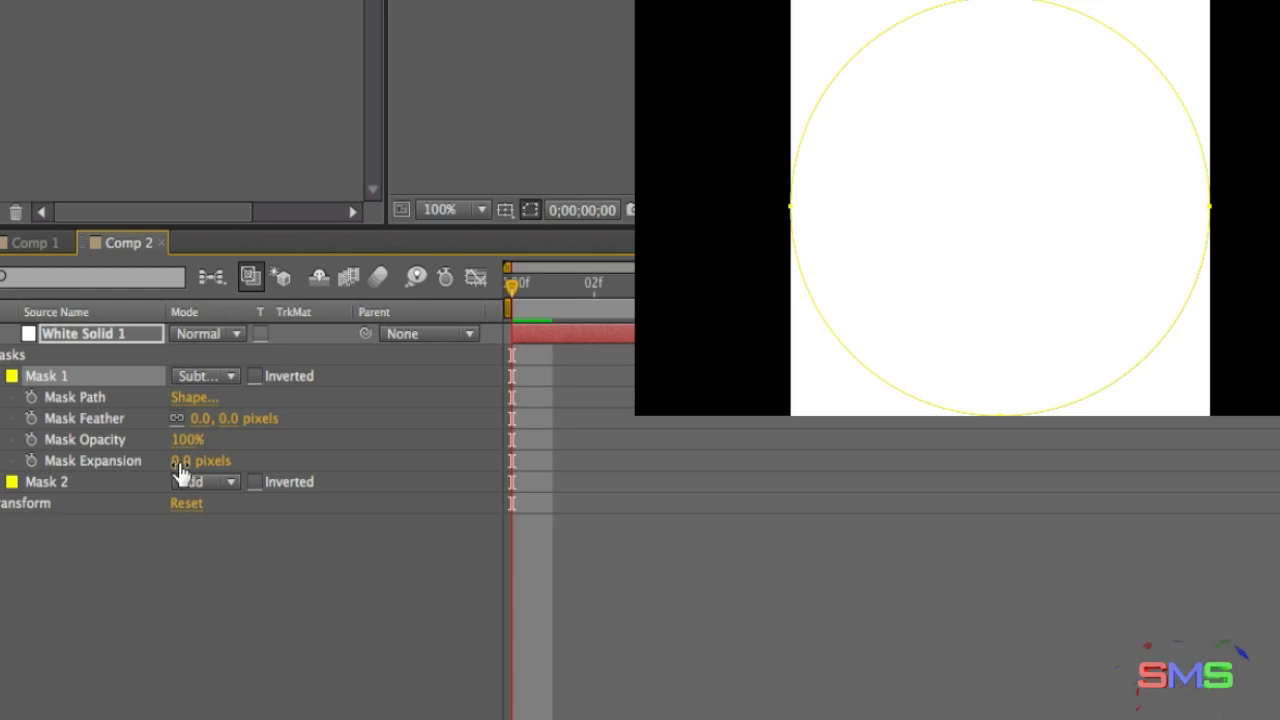
pyautogui.moveTo(178, 460); pyautogui.dragTo(94, 463)
pyautogui.hotkey('ctrl', 'z')
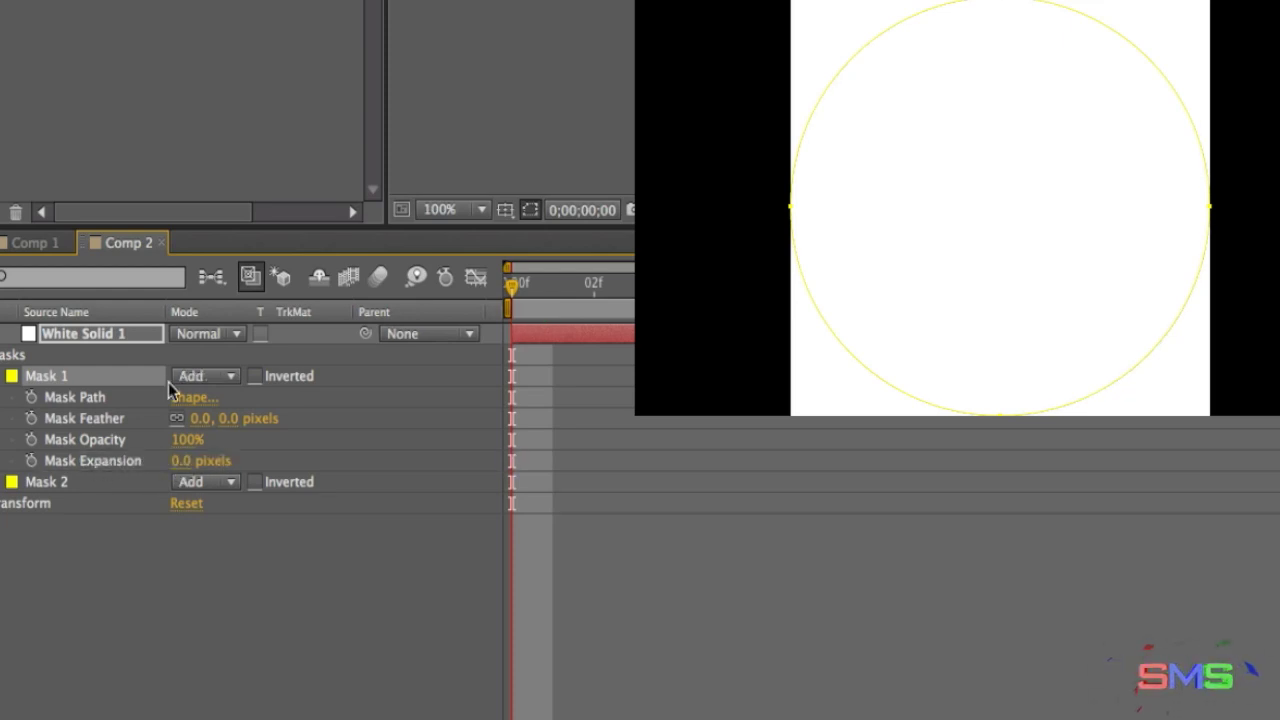
pyautogui.click(205, 376)
pyautogui.click(200, 358)
pyautogui.click(14, 378)
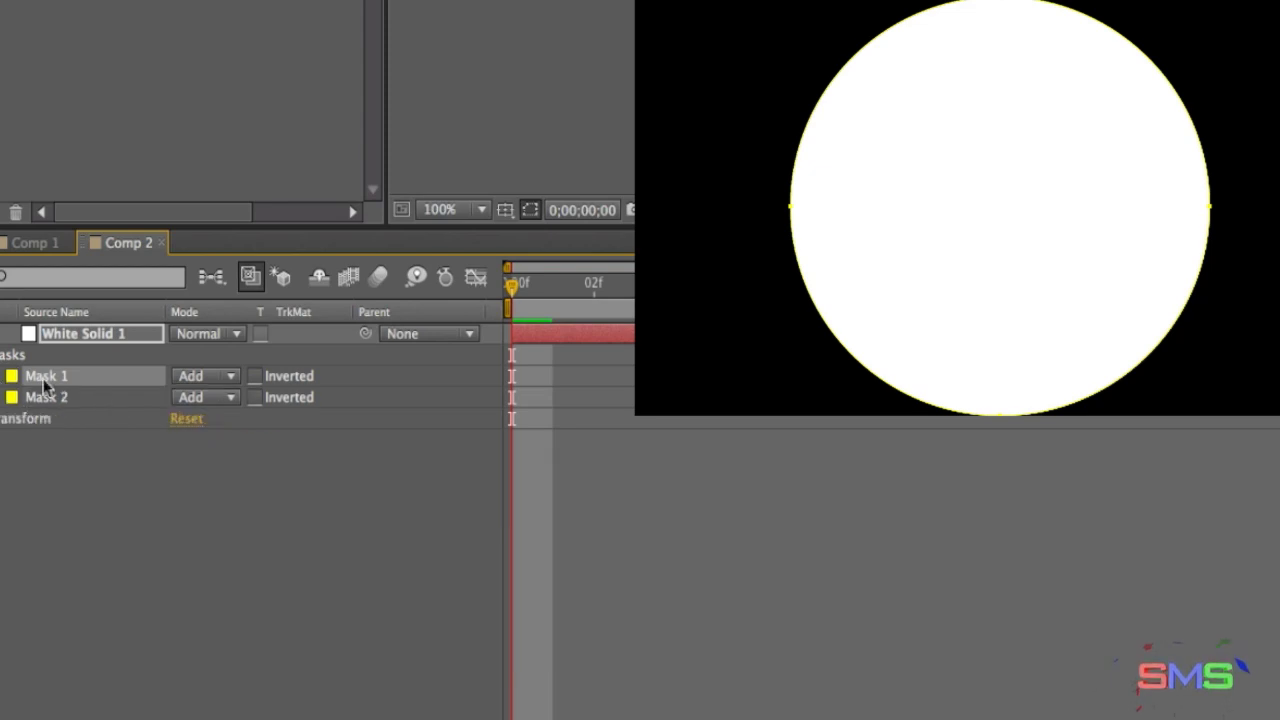
# - Set Mask 2 to Subtract and keyframe its expansion at -367 pixels on the first frame
pyautogui.click(227, 397)
pyautogui.click(220, 466)
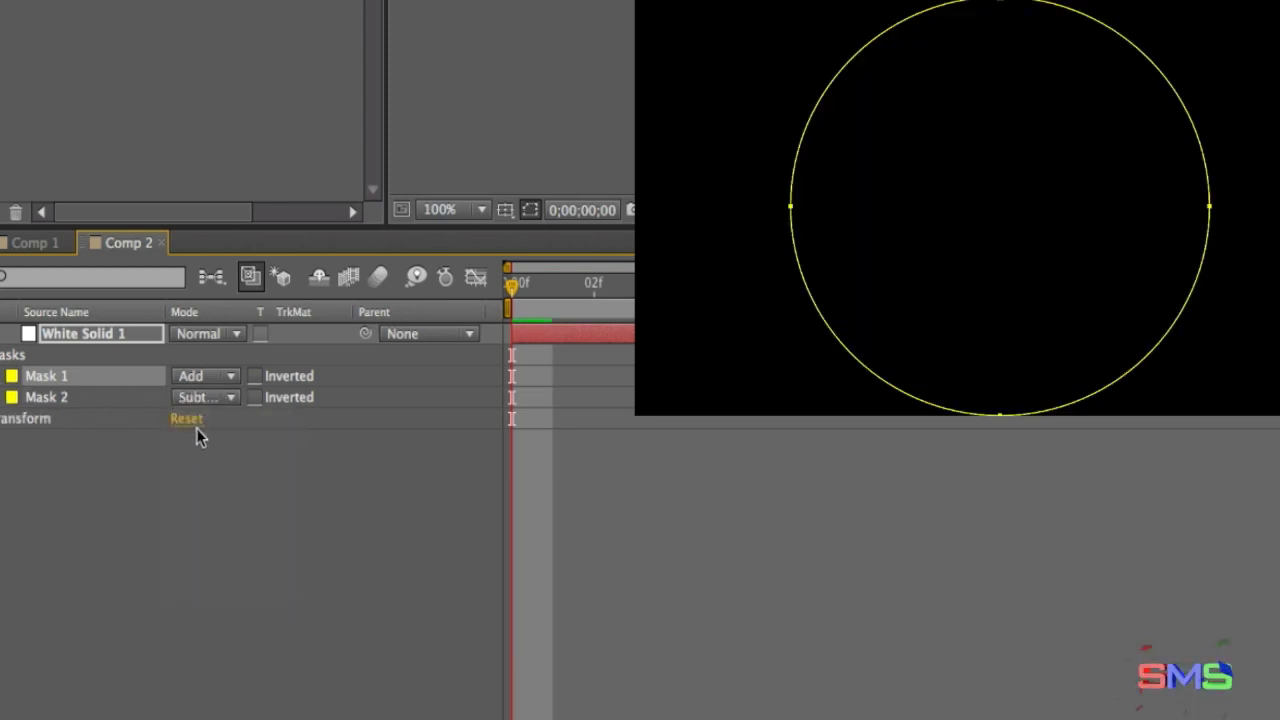
pyautogui.click(14, 397)
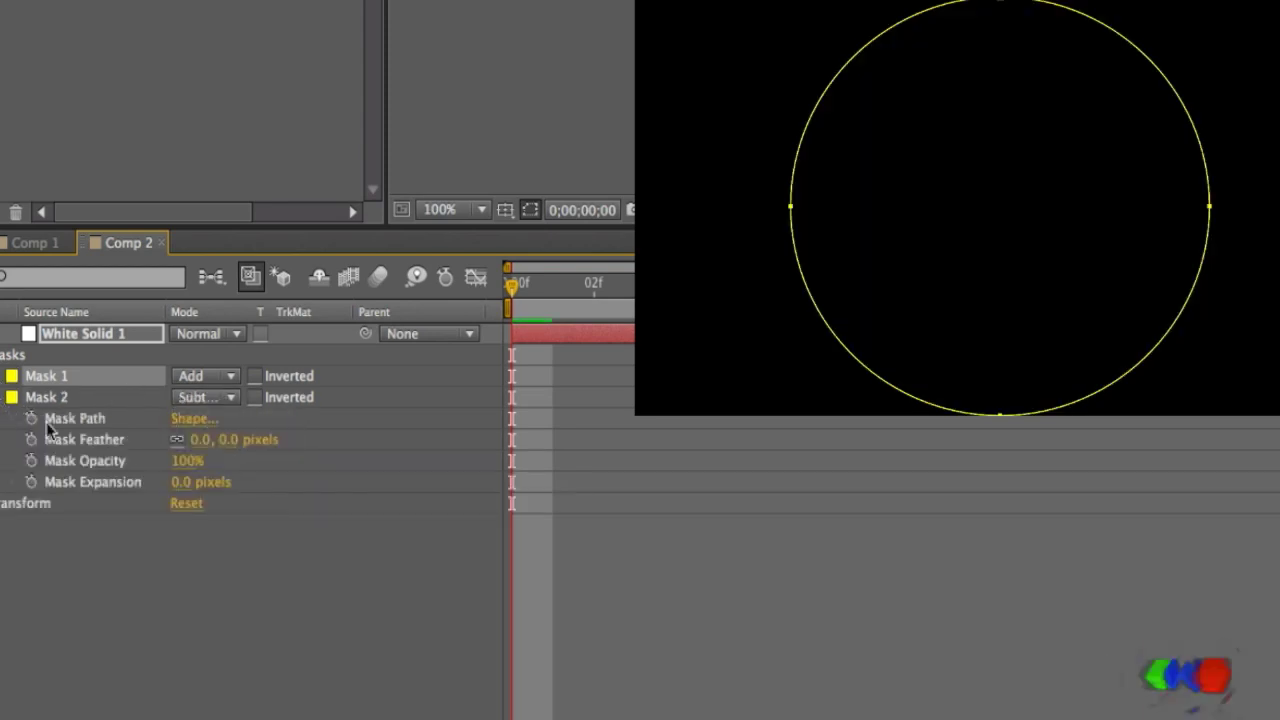
pyautogui.moveTo(183, 489); pyautogui.dragTo(131, 482)
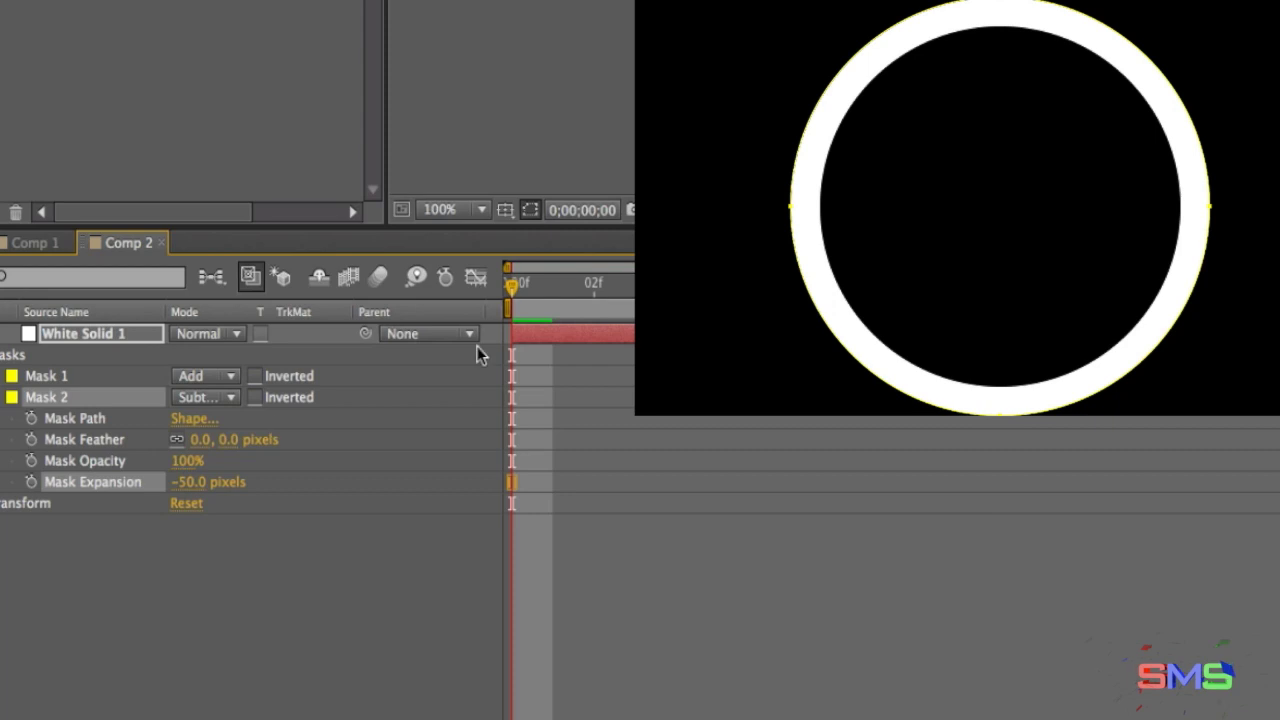
pyautogui.moveTo(200, 487); pyautogui.dragTo(30, 487)
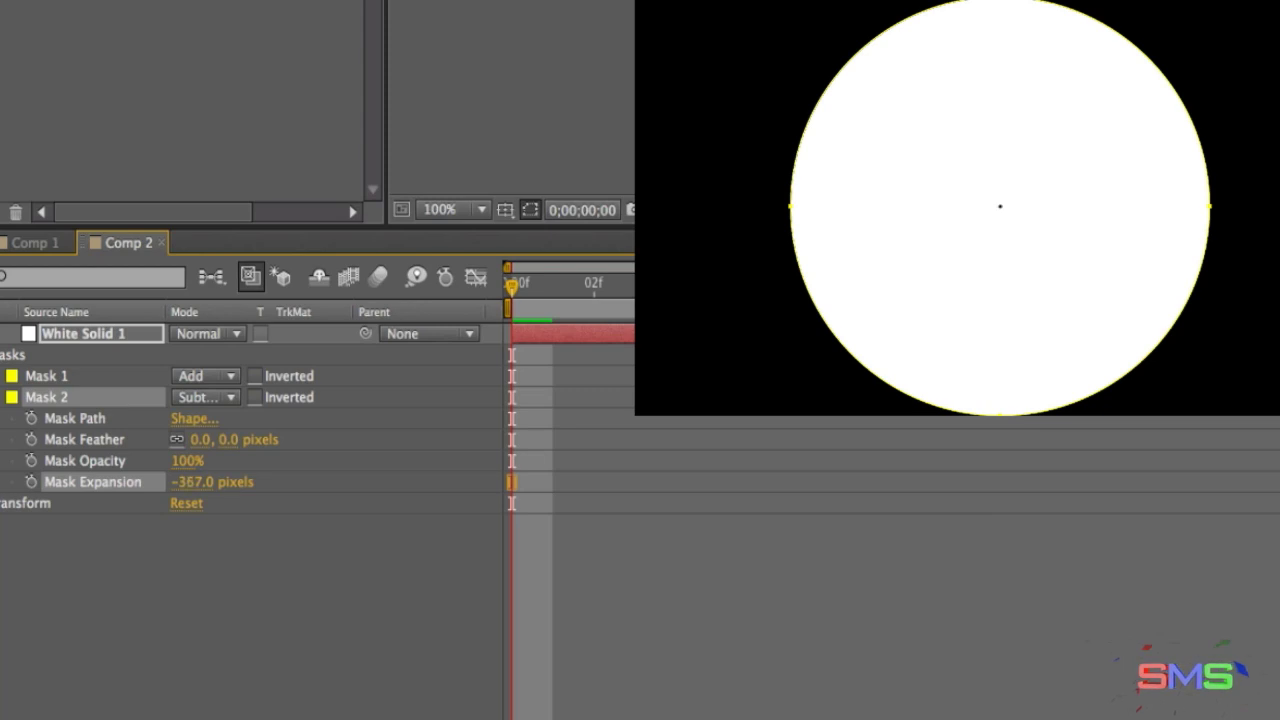
pyautogui.click(31, 482)
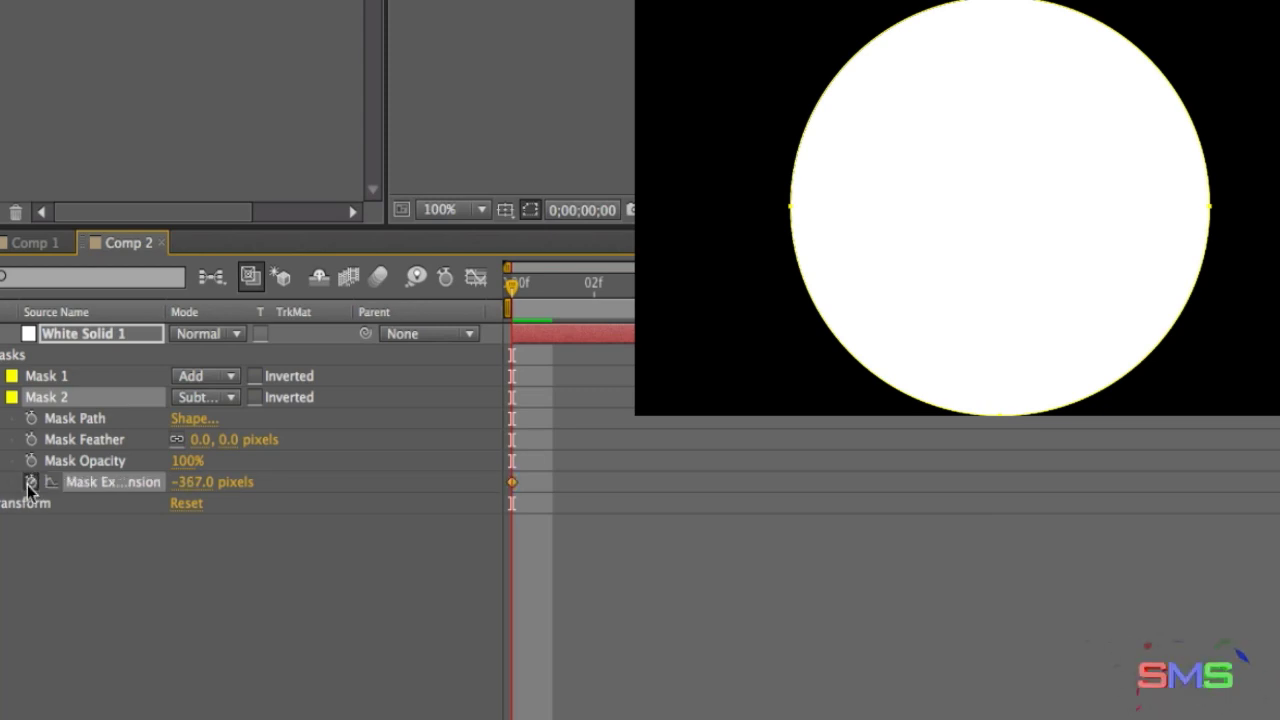
# - Keyframe Mask 1's expansion at -360 pixels on the first frame
pyautogui.click(3, 376)
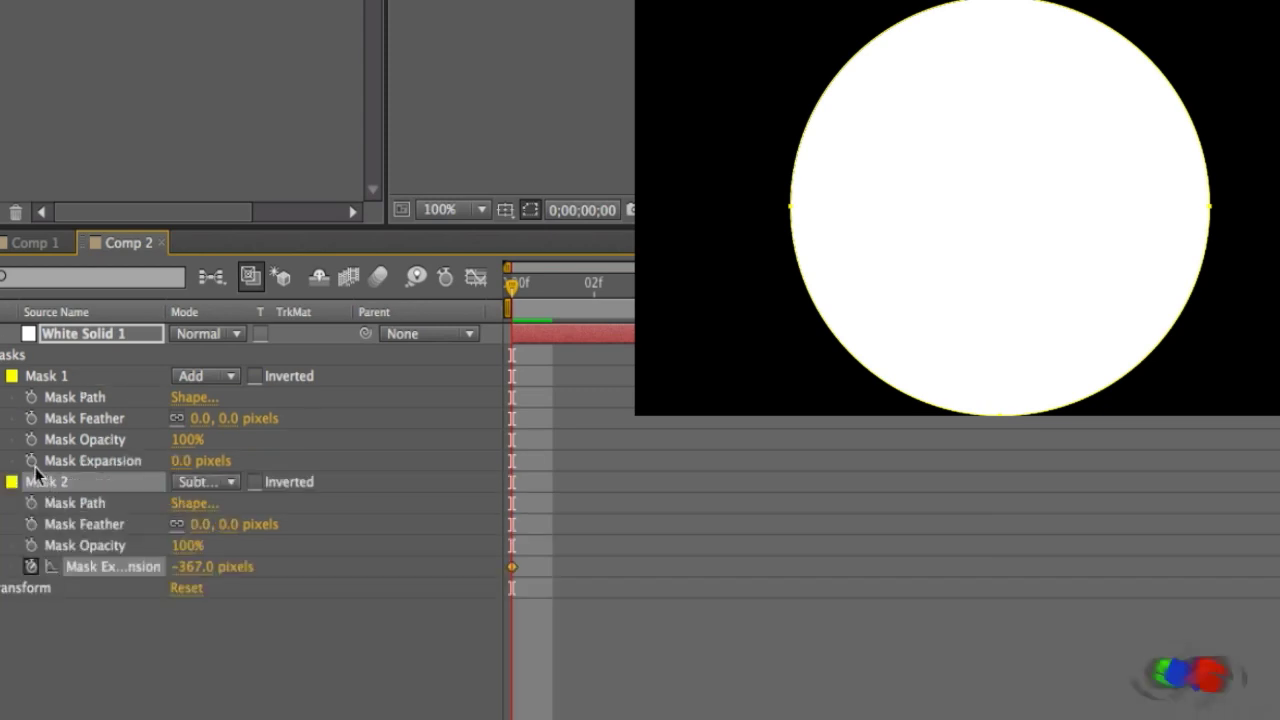
pyautogui.click(31, 460)
pyautogui.moveTo(179, 466); pyautogui.dragTo(138, 462)
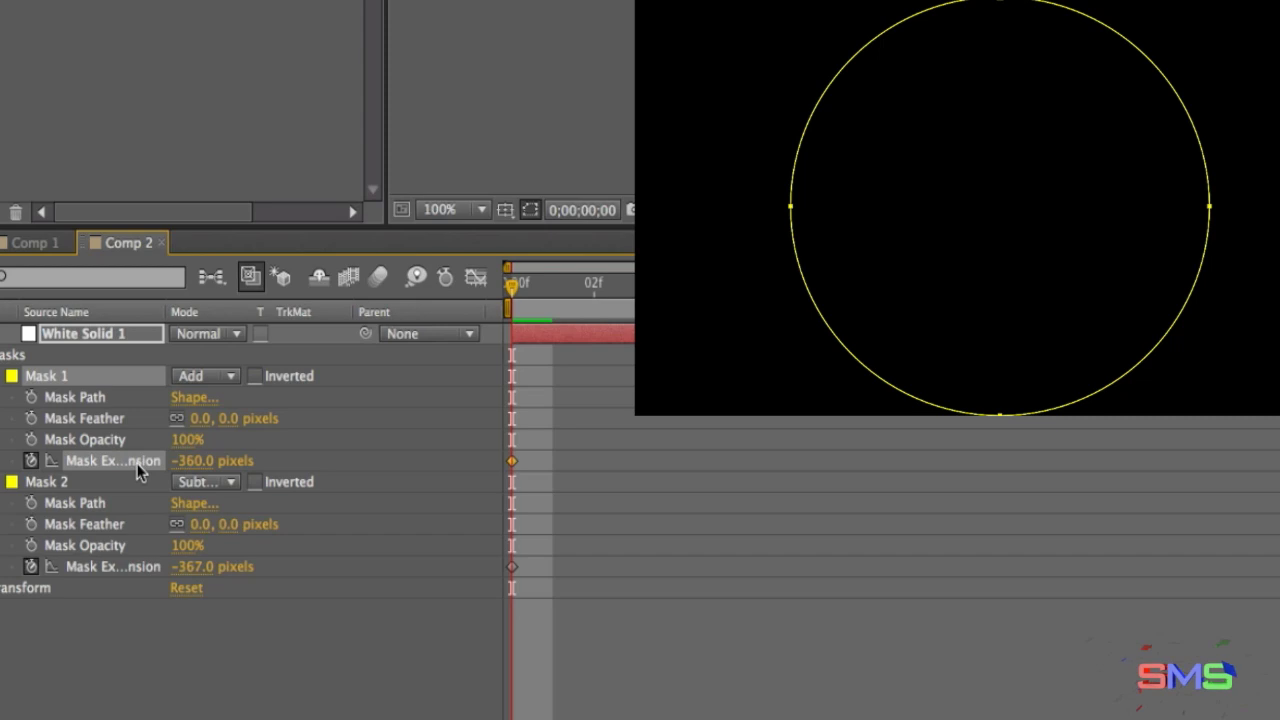
# - At 0;00;00;10, keyframe the mask expansion at -10 pixels for Mask 1 and -77 pixels for Mask 2
pyautogui.press('space')
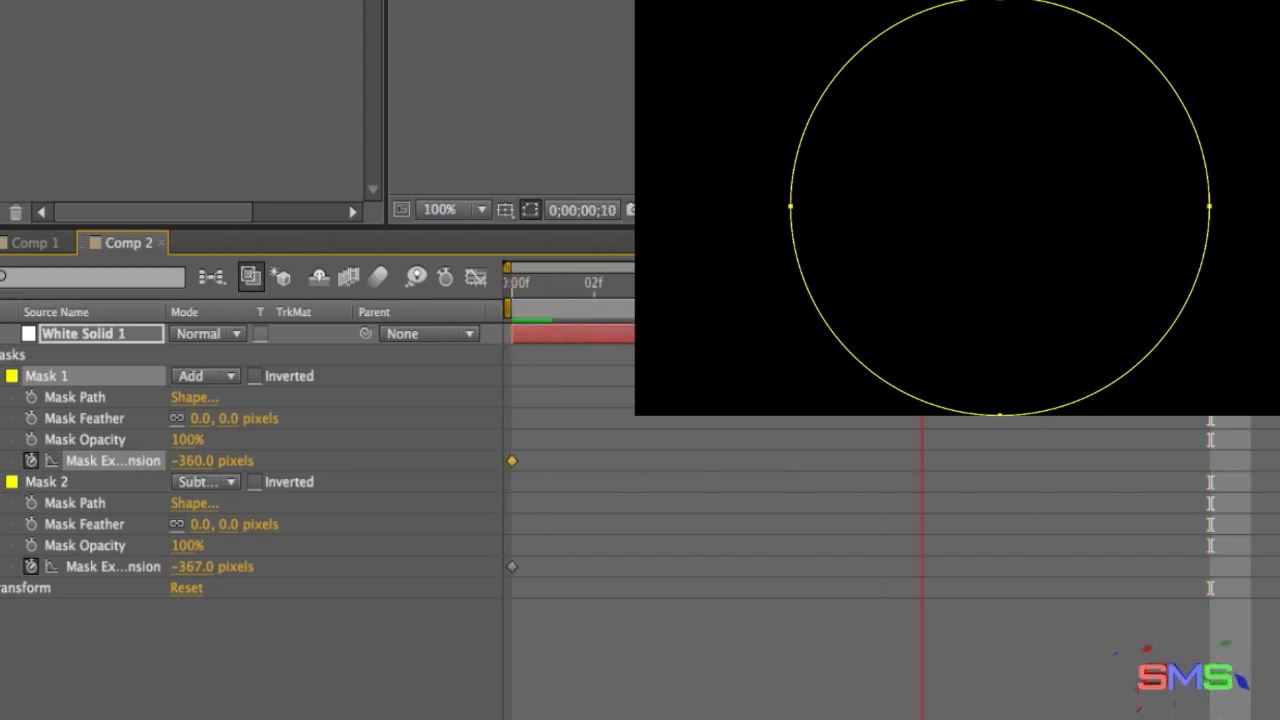
pyautogui.press('space')
pyautogui.moveTo(199, 464); pyautogui.dragTo(230, 460)
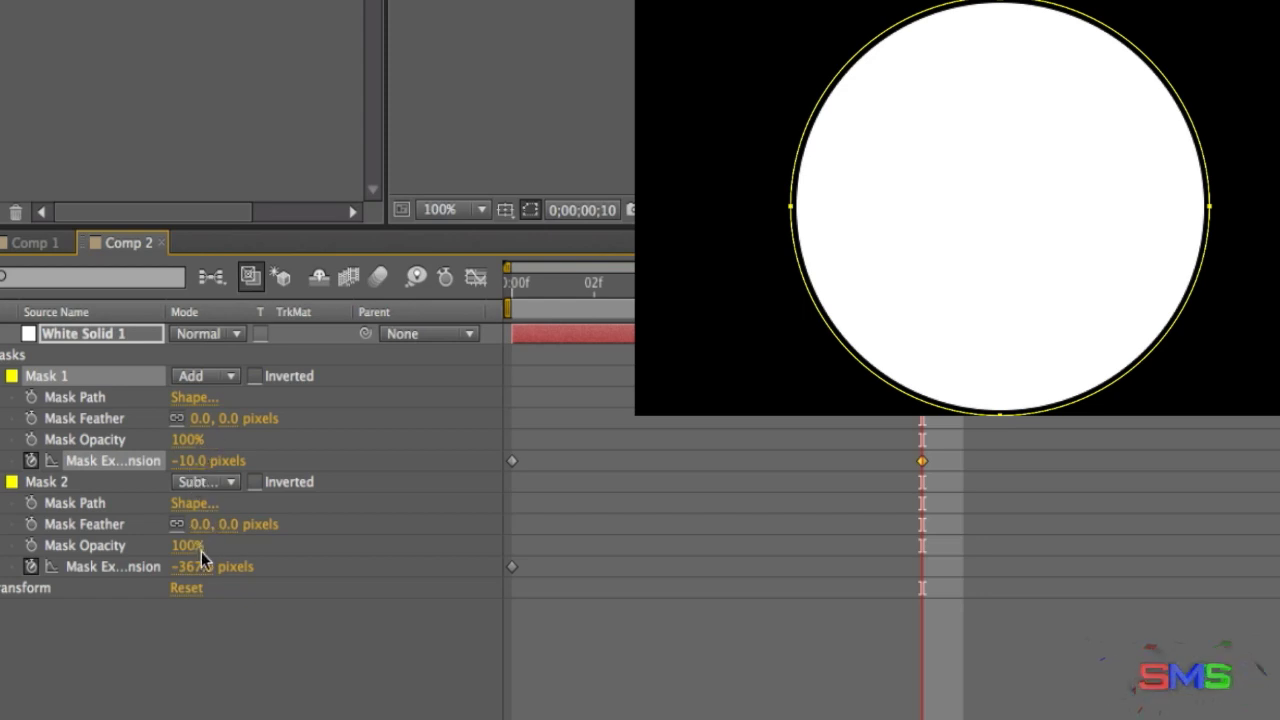
pyautogui.moveTo(195, 570); pyautogui.dragTo(226, 567)
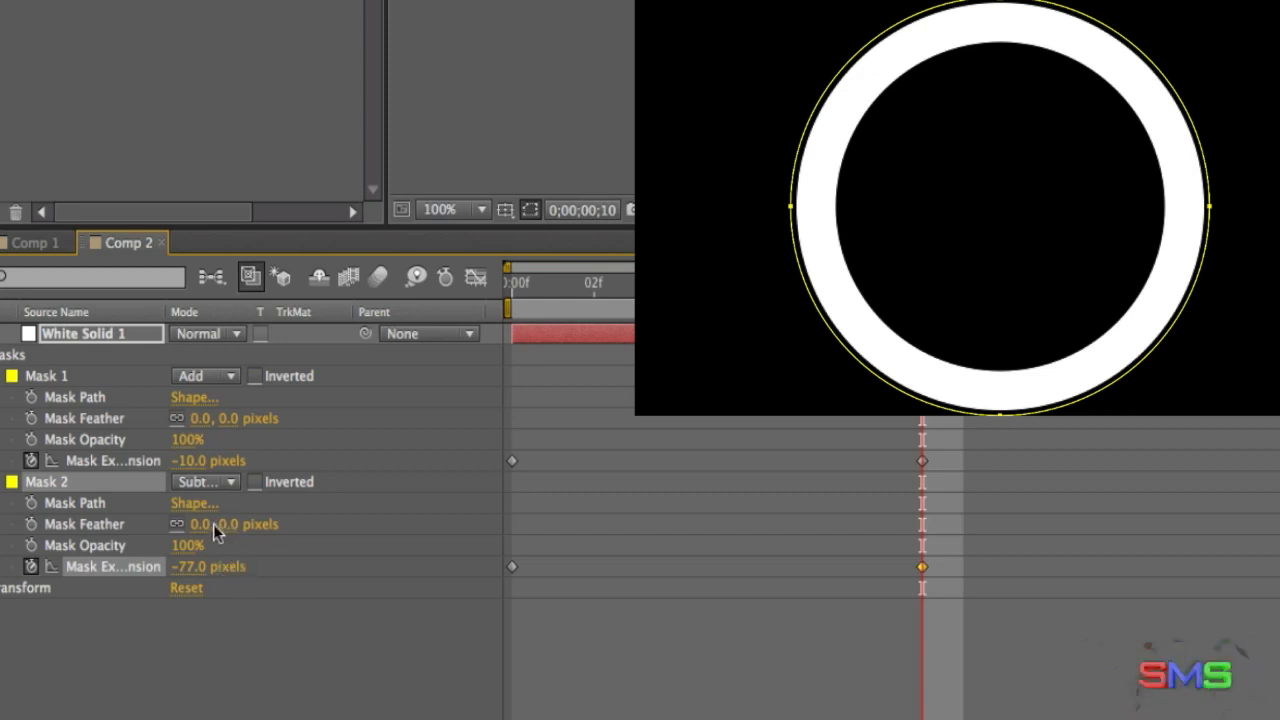
# - Feather Mask 1 by 90 and Mask 2 by 63 pixels, set their expansions at 0;00;00;10 to -30 and -117 pixels, and preview
pyautogui.moveTo(228, 524); pyautogui.dragTo(260, 525)
pyautogui.moveTo(228, 418); pyautogui.dragTo(330, 418)
pyautogui.moveTo(186, 461)
pyautogui.mouseDown()
pyautogui.moveTo(170, 461)
pyautogui.moveTo(190, 461)
pyautogui.mouseUp()
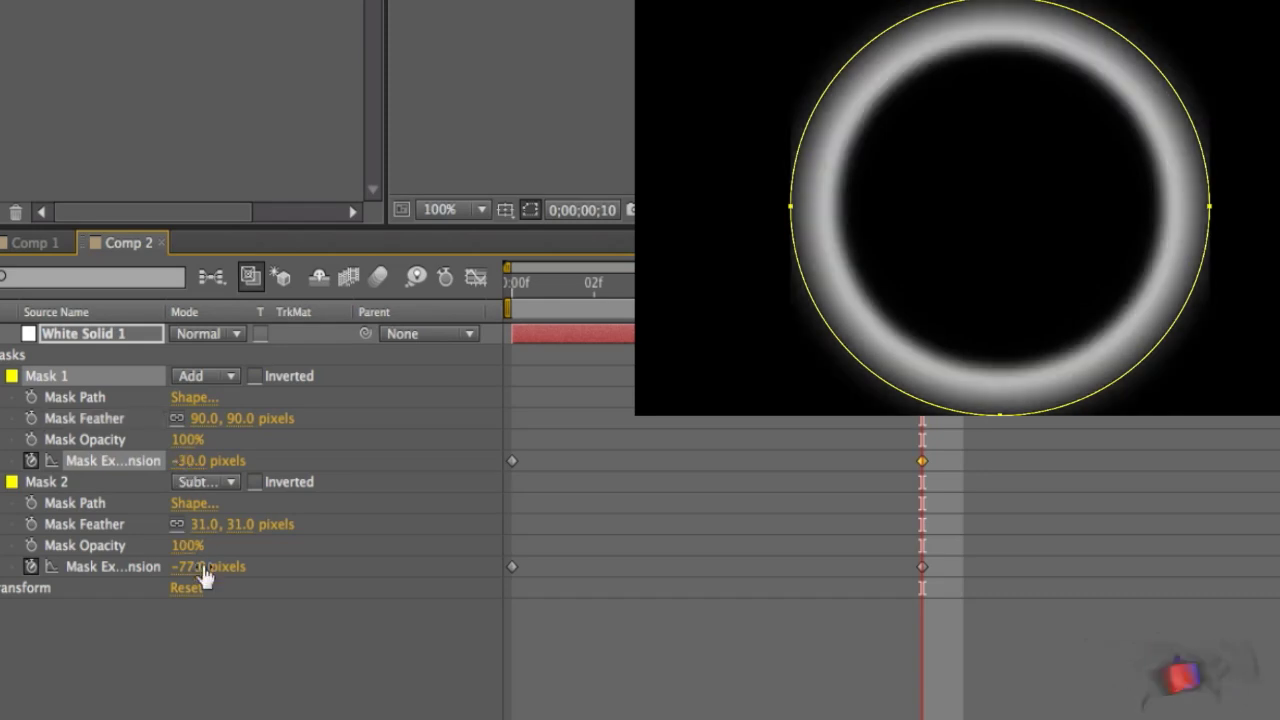
pyautogui.moveTo(192, 568)
pyautogui.mouseDown()
pyautogui.moveTo(177, 570)
pyautogui.moveTo(201, 567)
pyautogui.moveTo(222, 523)
pyautogui.mouseUp()
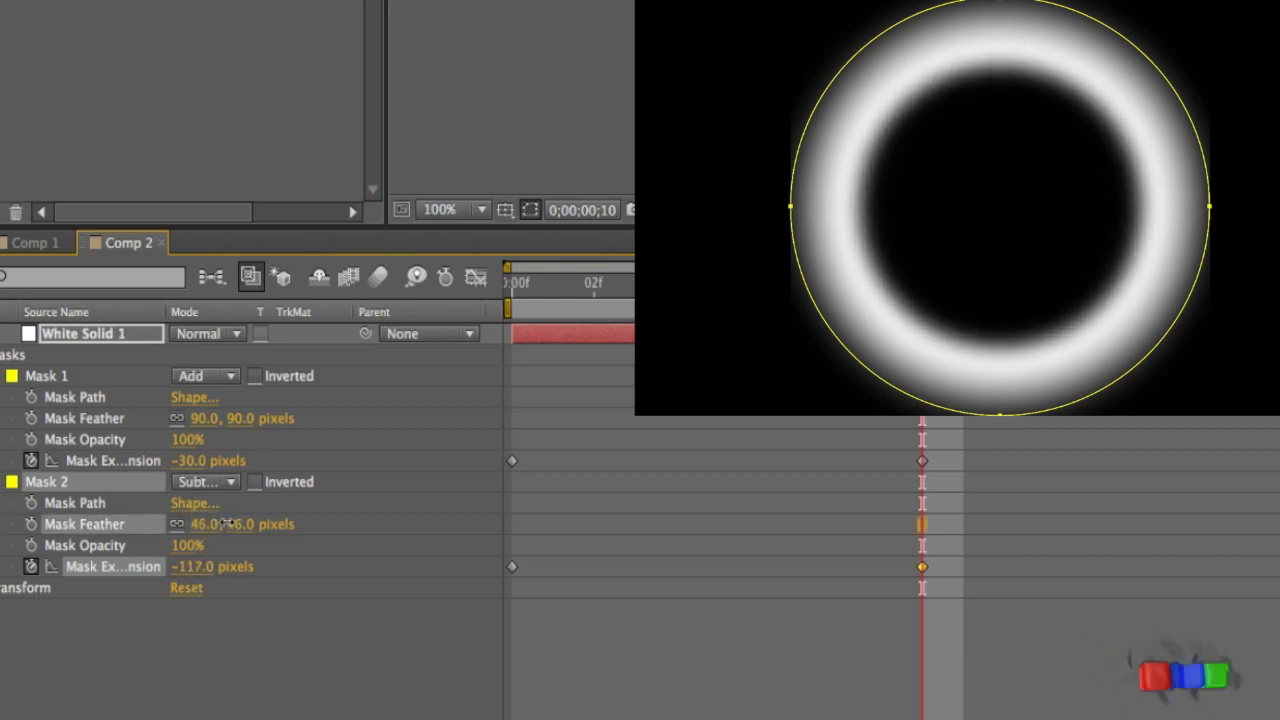
pyautogui.moveTo(232, 523); pyautogui.dragTo(241, 523)
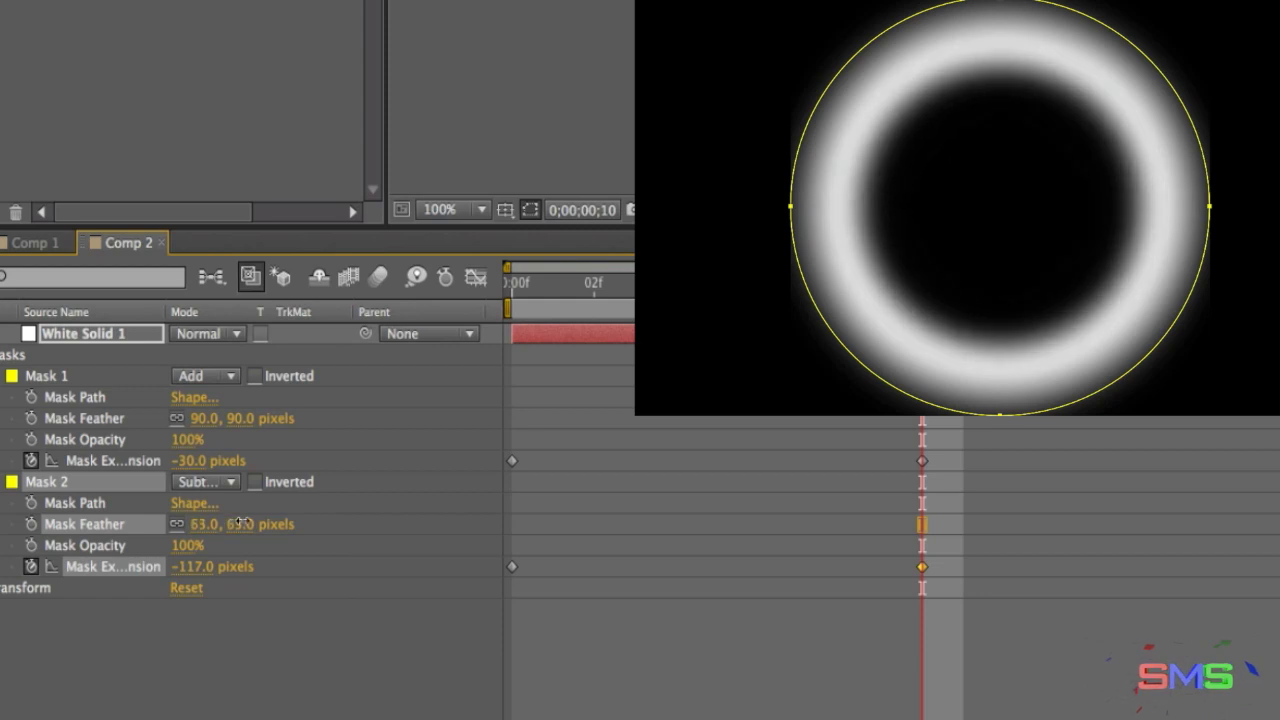
pyautogui.moveTo(563, 289); pyautogui.dragTo(496, 289)
pyautogui.press('space')
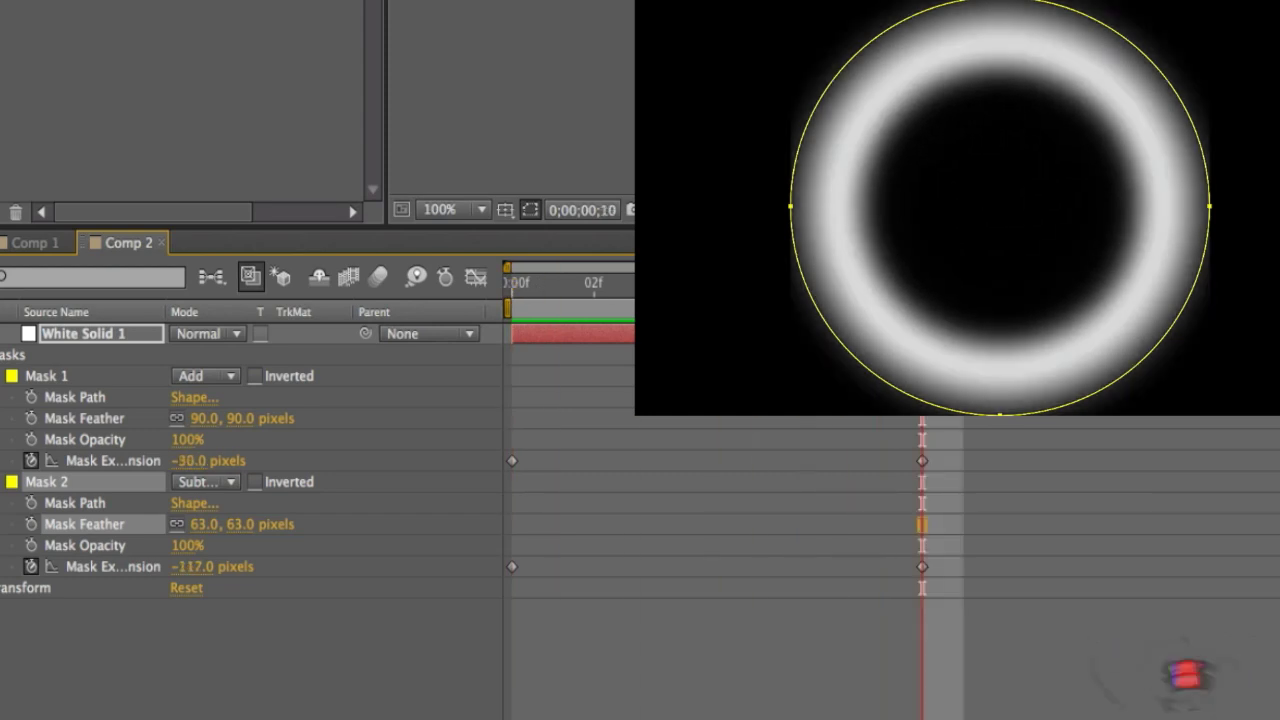
# - Keyframe the white solid's opacity at 0% at 0;00;00;10
pyautogui.press('t')
pyautogui.click(12, 357)
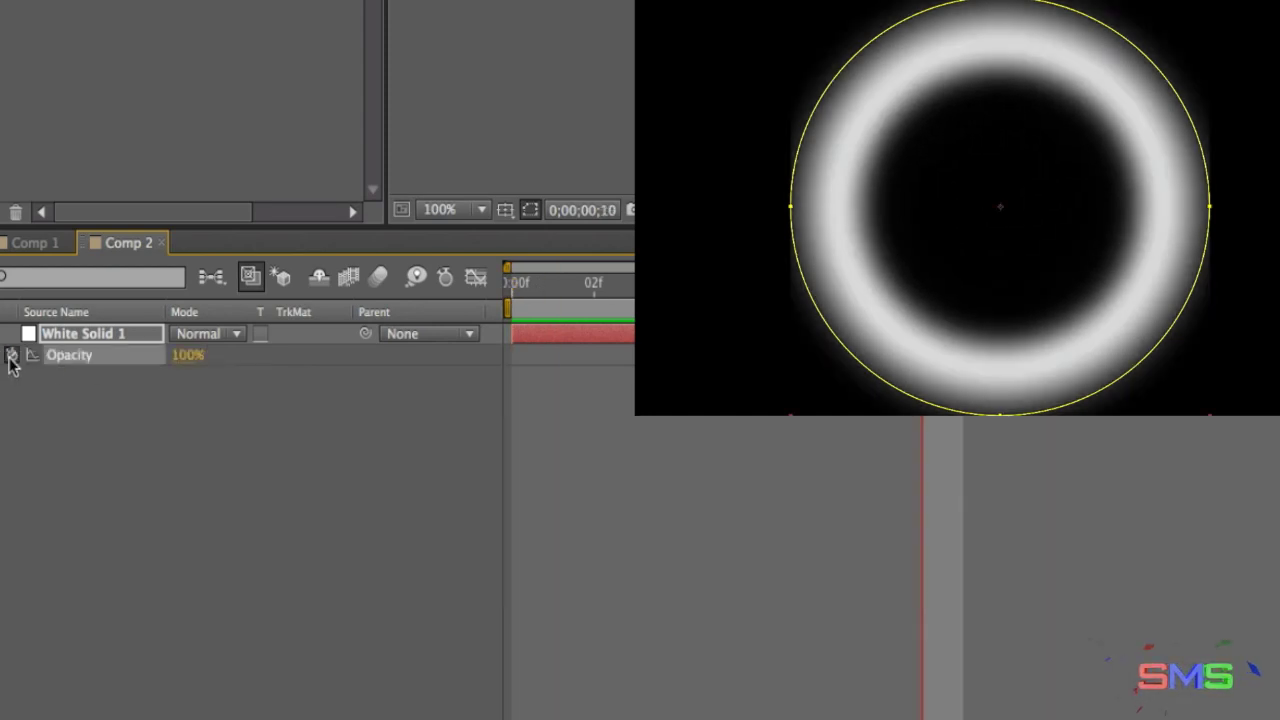
pyautogui.click(187, 355)
pyautogui.write('0')
pyautogui.press('Return')
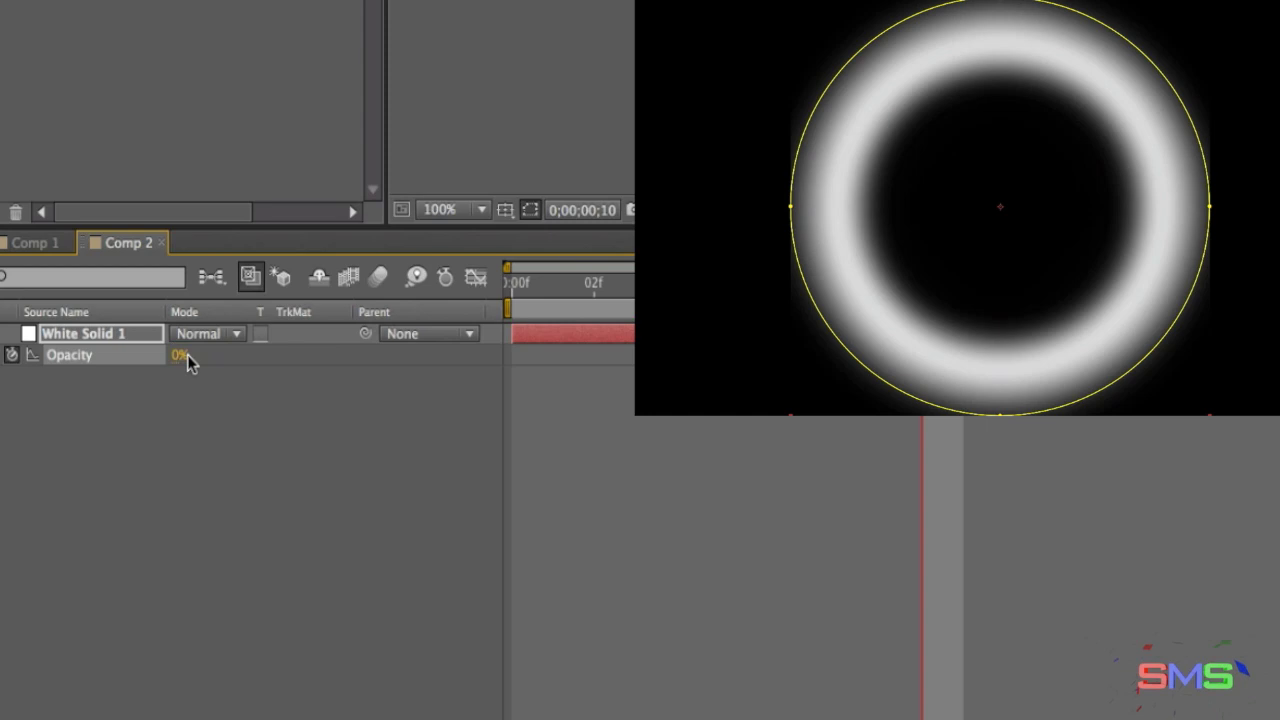
# - Keyframe the white solid's opacity at 100% at 0;00;00;05 and preview the fading ring
pyautogui.press('pageup')
pyautogui.press('pageup')
pyautogui.press('pageup')
pyautogui.press('pageup')
pyautogui.press('pageup')
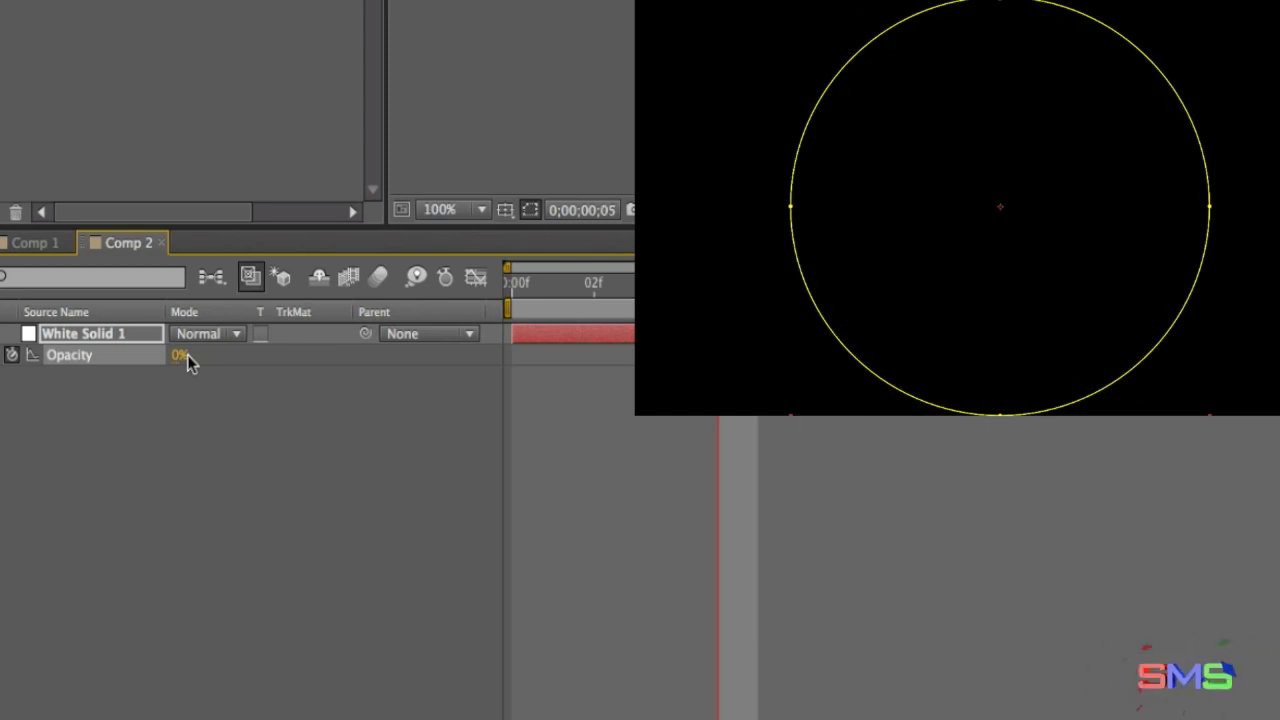
pyautogui.click(187, 355)
pyautogui.write('100')
pyautogui.press('Return')
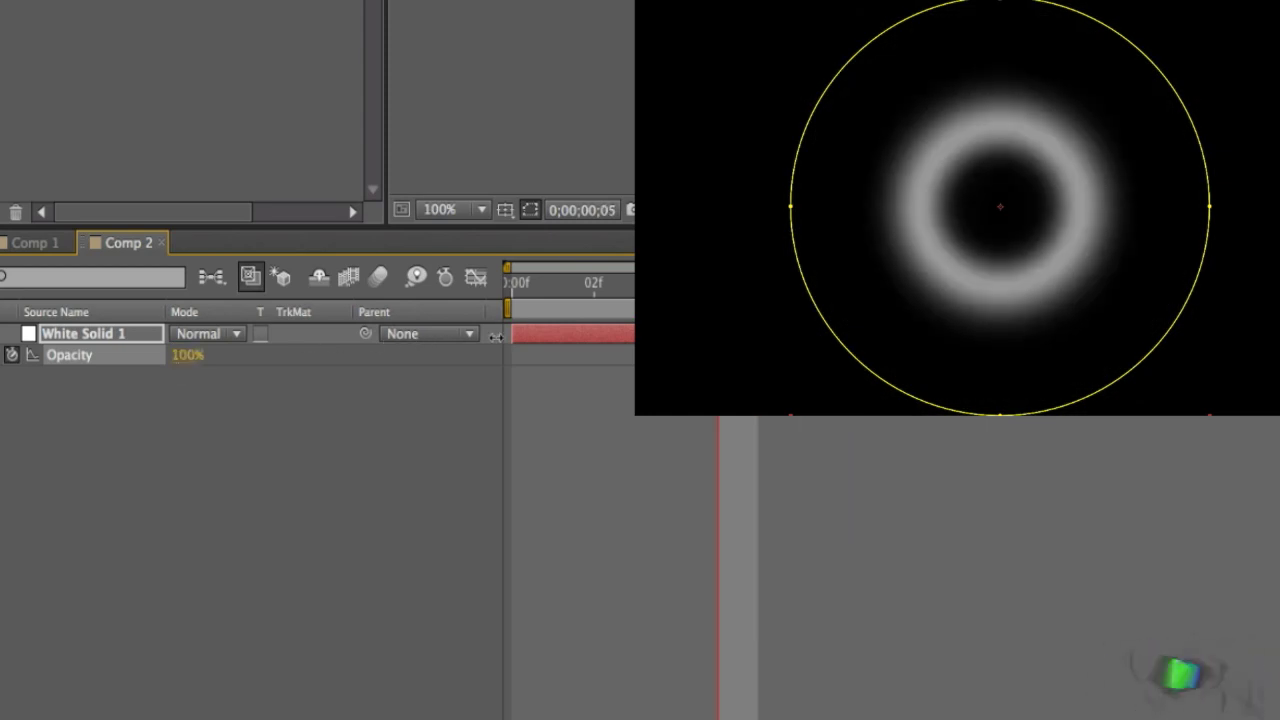
pyautogui.press('KP_0')
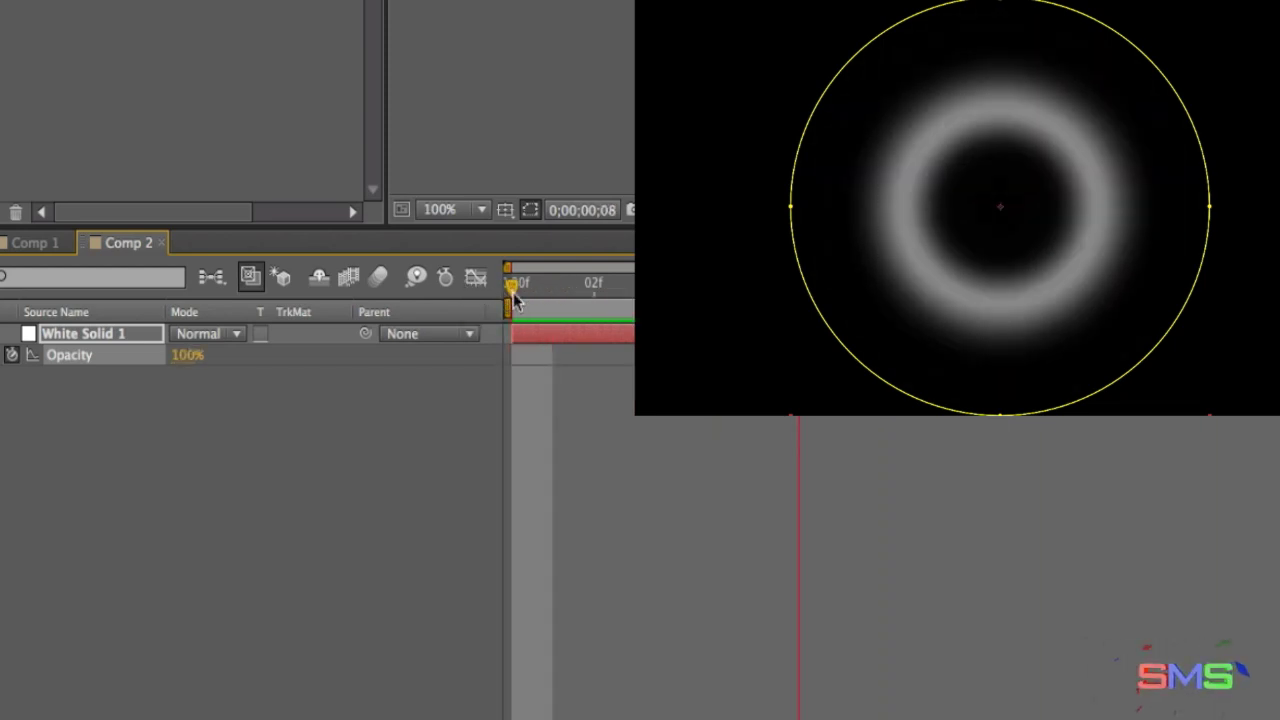
# - Return to Comp 1 and add Comp 2 as its uppermost layer
pyautogui.click(12, 244)
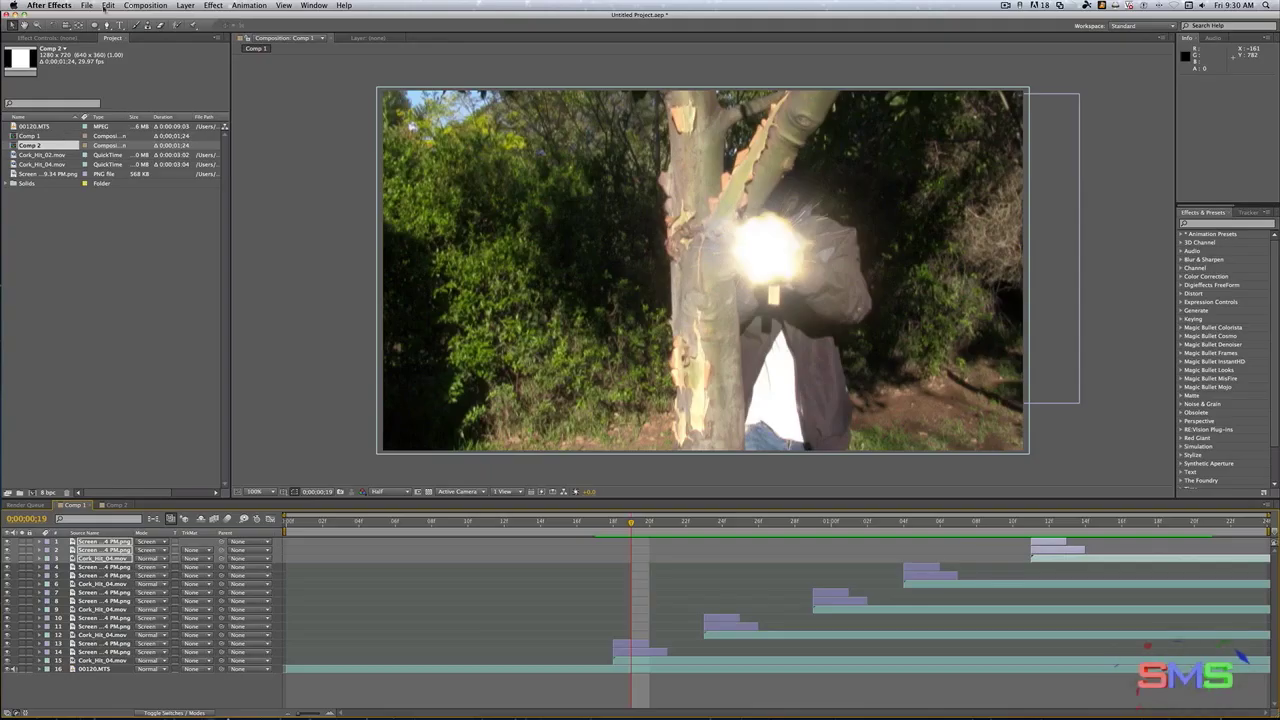
pyautogui.click(72, 191)
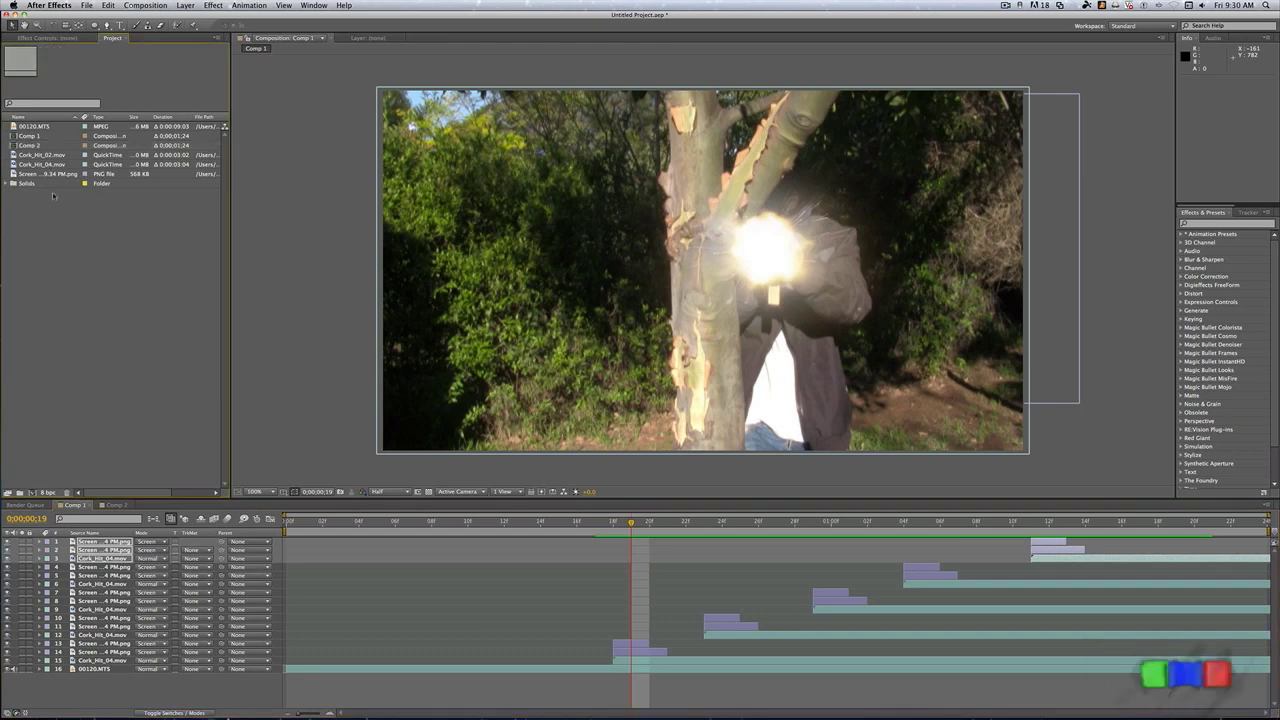
pyautogui.moveTo(32, 146); pyautogui.dragTo(703, 276)
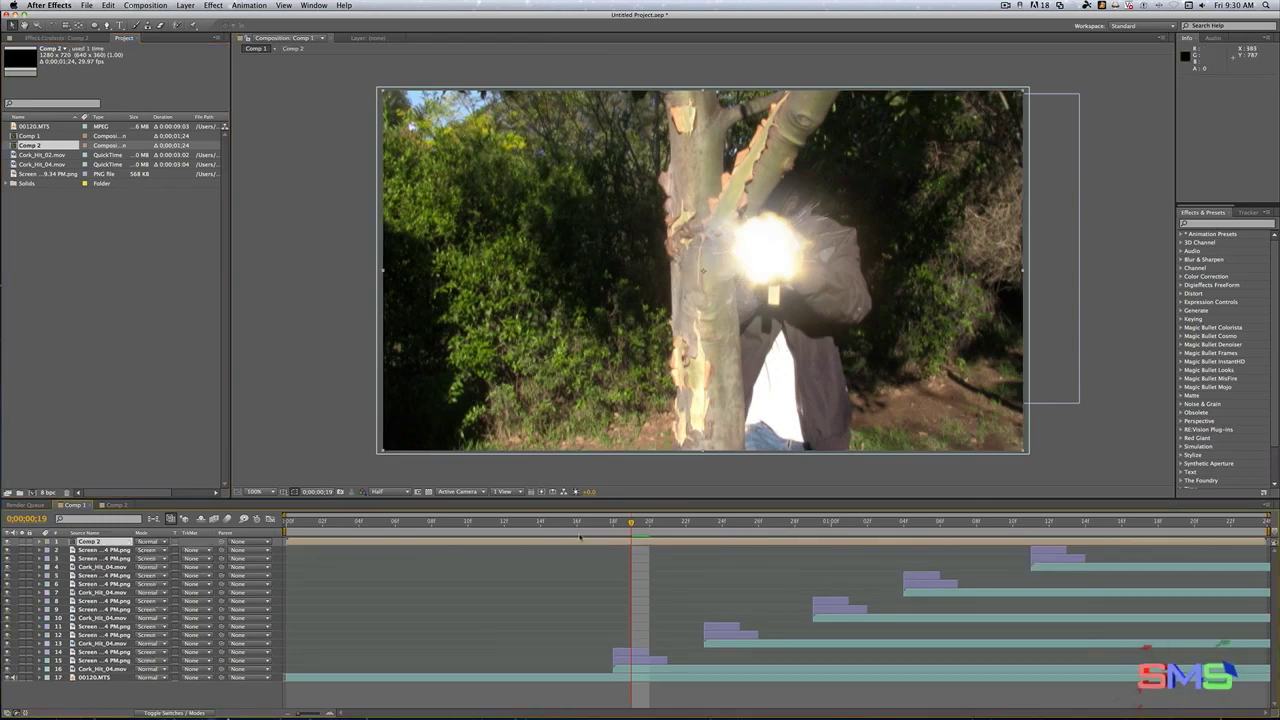
# - Move the Comp 2 layer in time so that it starts at 0;00;00;07
pyautogui.moveTo(472, 541); pyautogui.dragTo(805, 543)
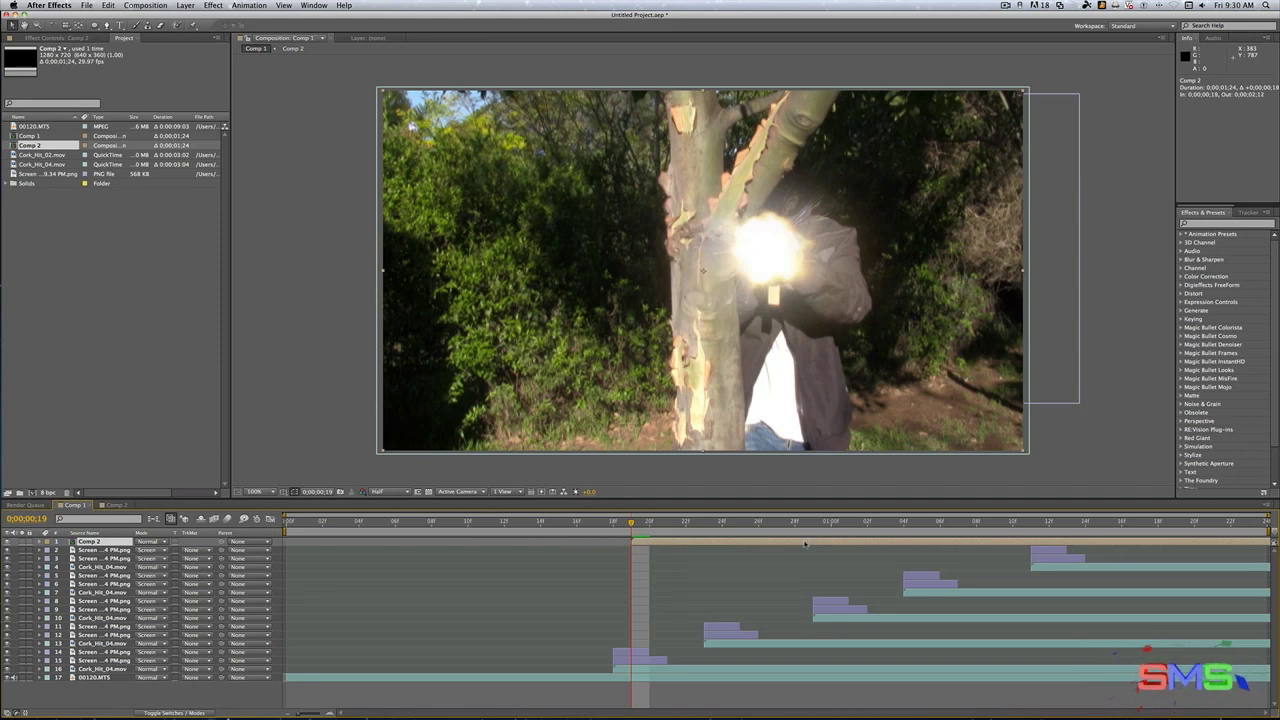
pyautogui.press('pageup')
pyautogui.press('pageup')
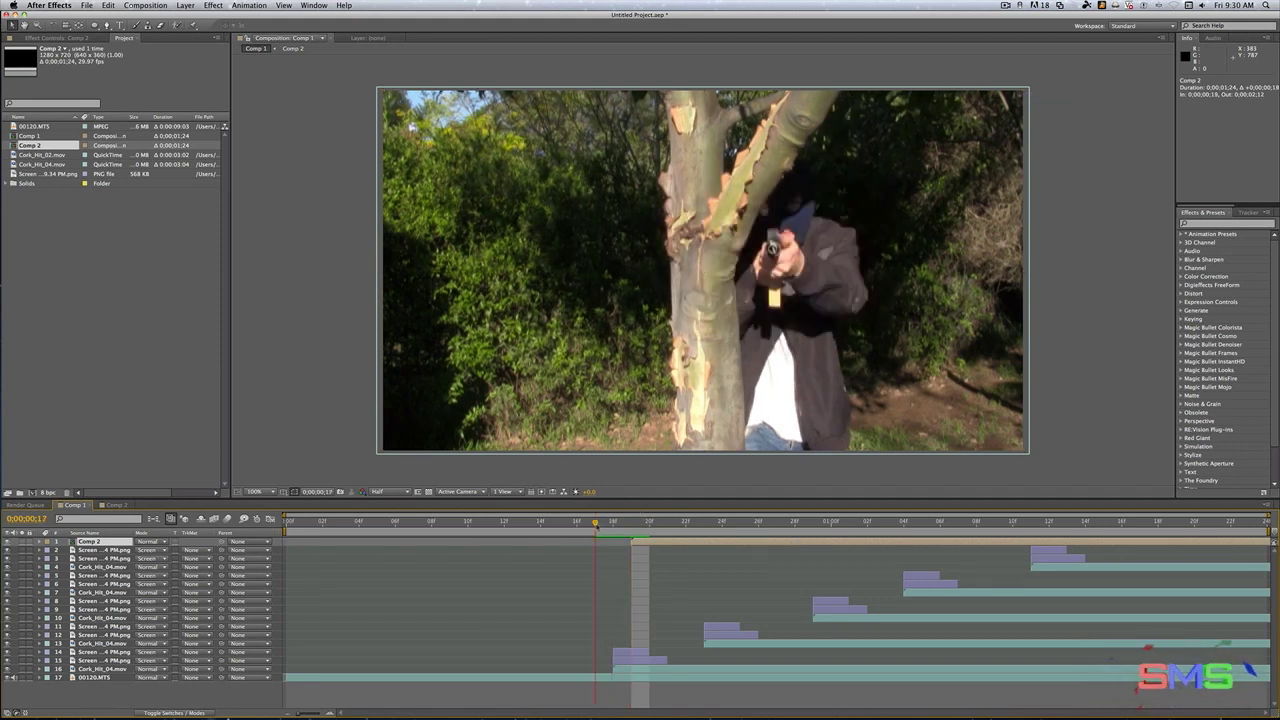
pyautogui.moveTo(638, 544); pyautogui.dragTo(611, 543)
pyautogui.press('space')
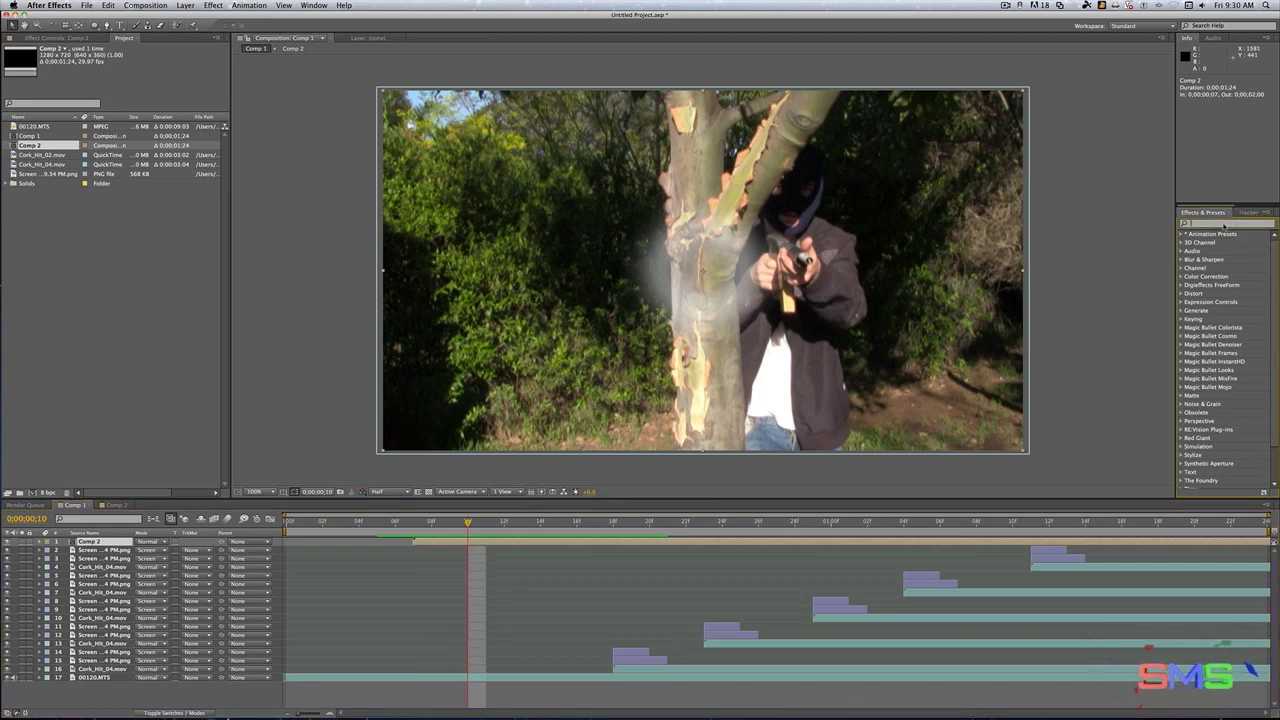
# - Apply the Displacement Map effect to the 00120.MTS layer with Comp 2 as its displacement map layer
pyautogui.write('dis')
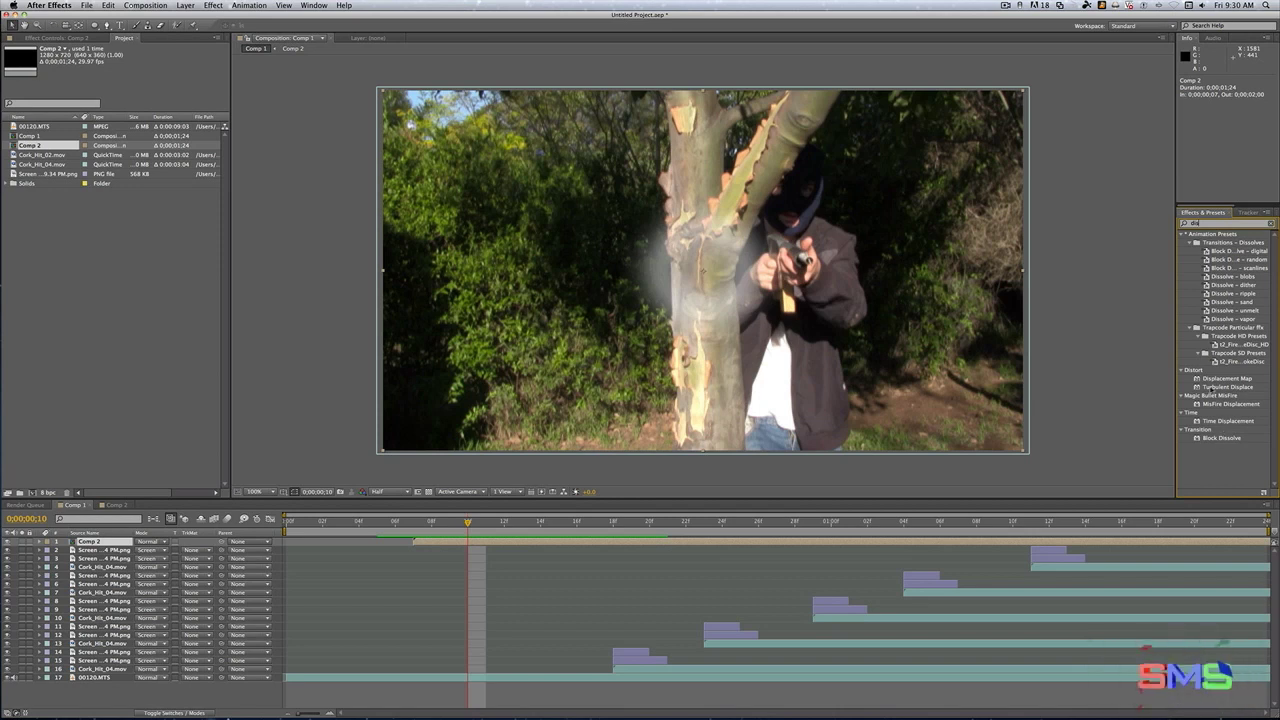
pyautogui.moveTo(1226, 381); pyautogui.dragTo(110, 678)
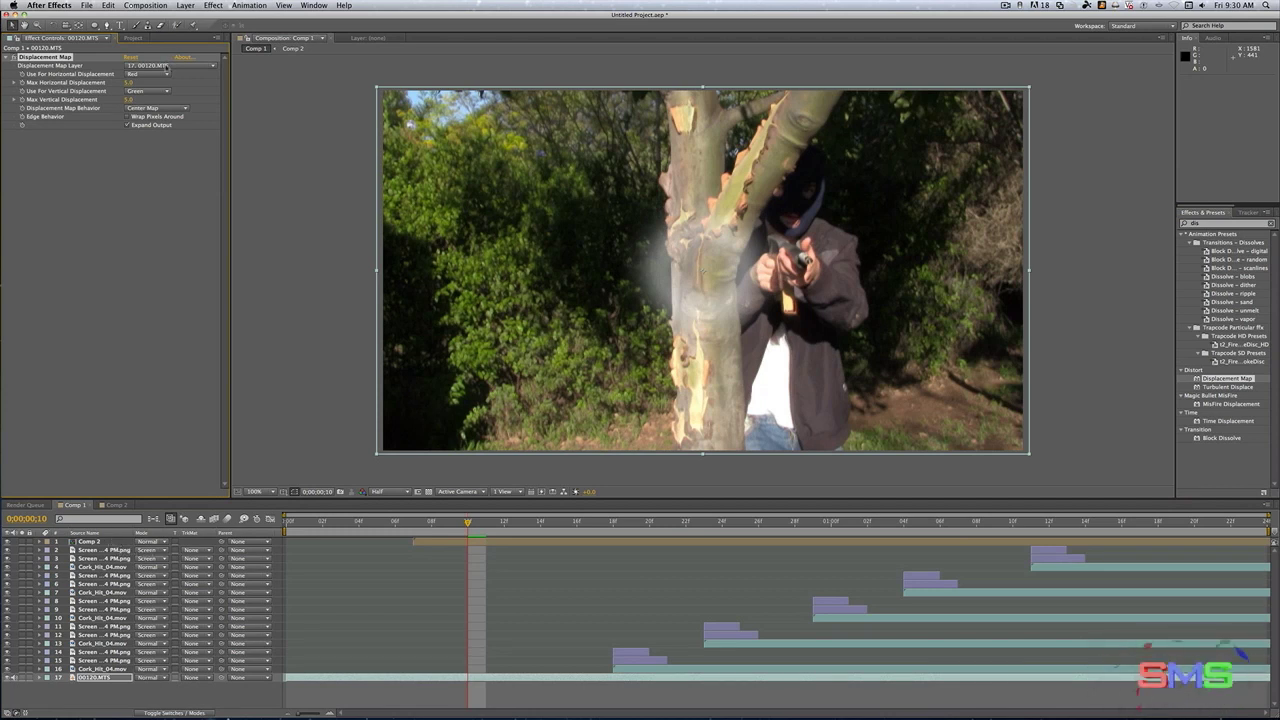
pyautogui.click(166, 66)
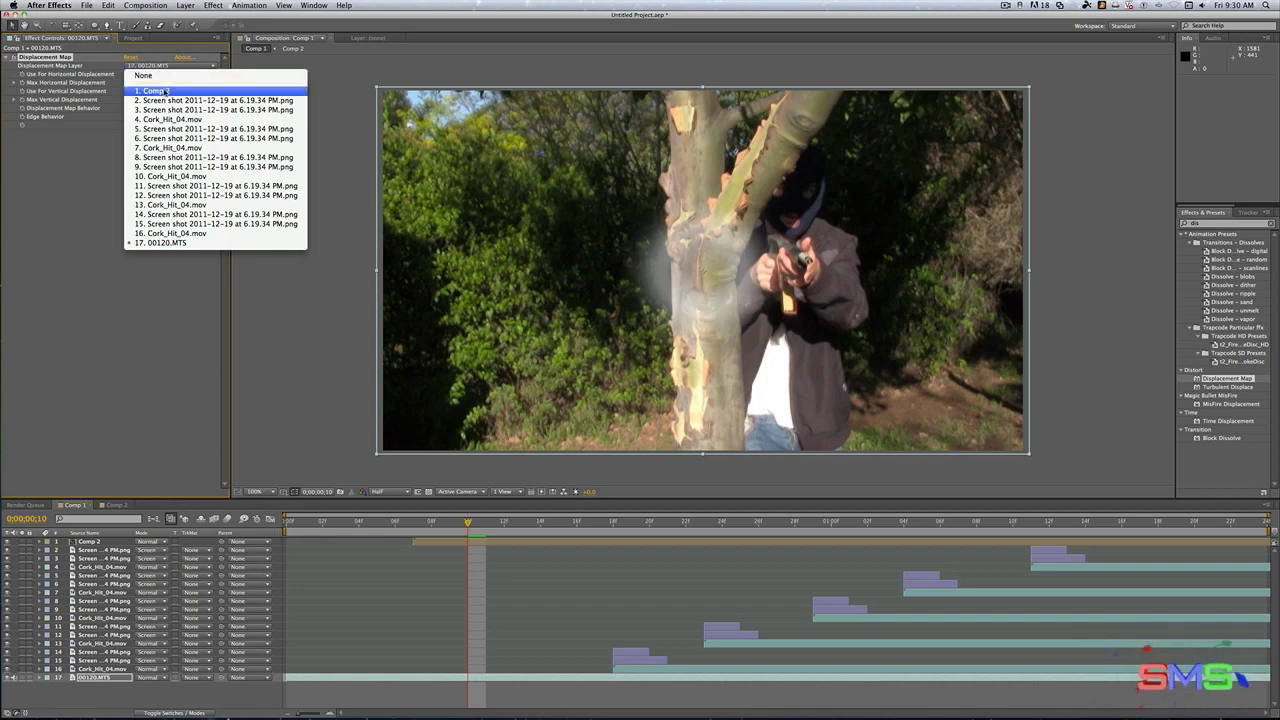
pyautogui.click(155, 91)
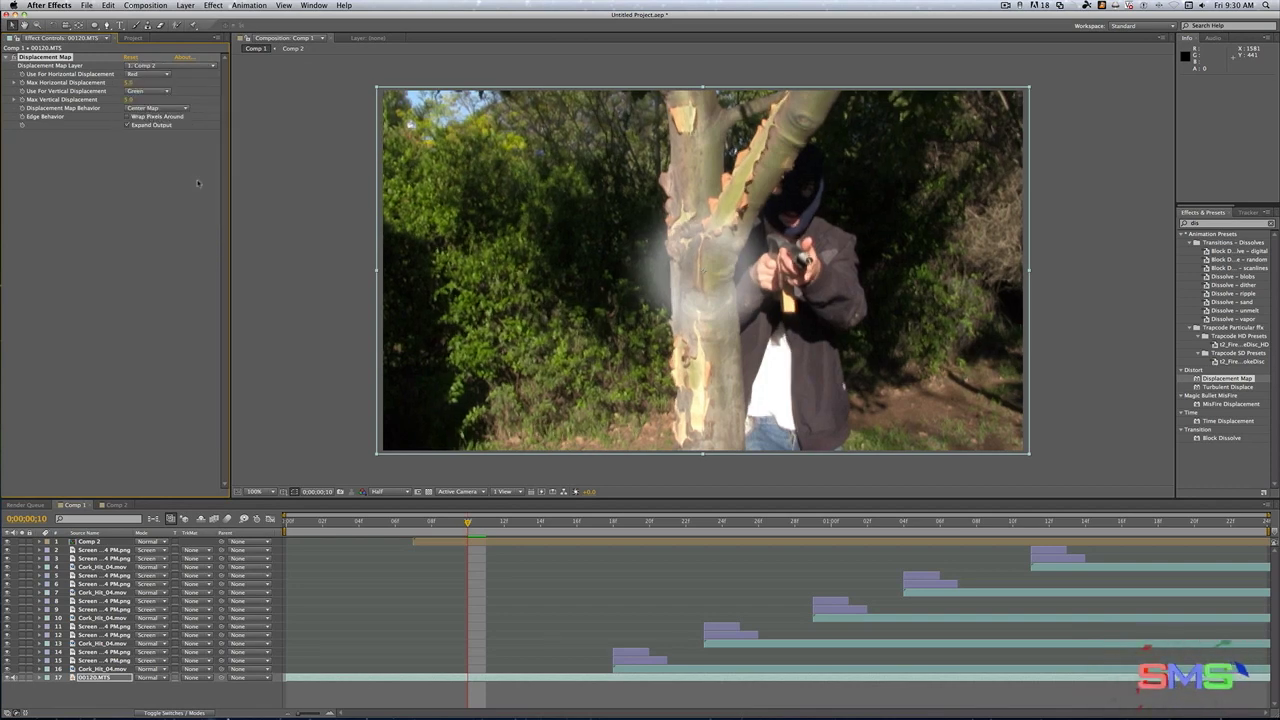
# - Hide the Comp 2 layer in Comp 1 and check the displacement distortion over the following frames
pyautogui.click(7, 541)
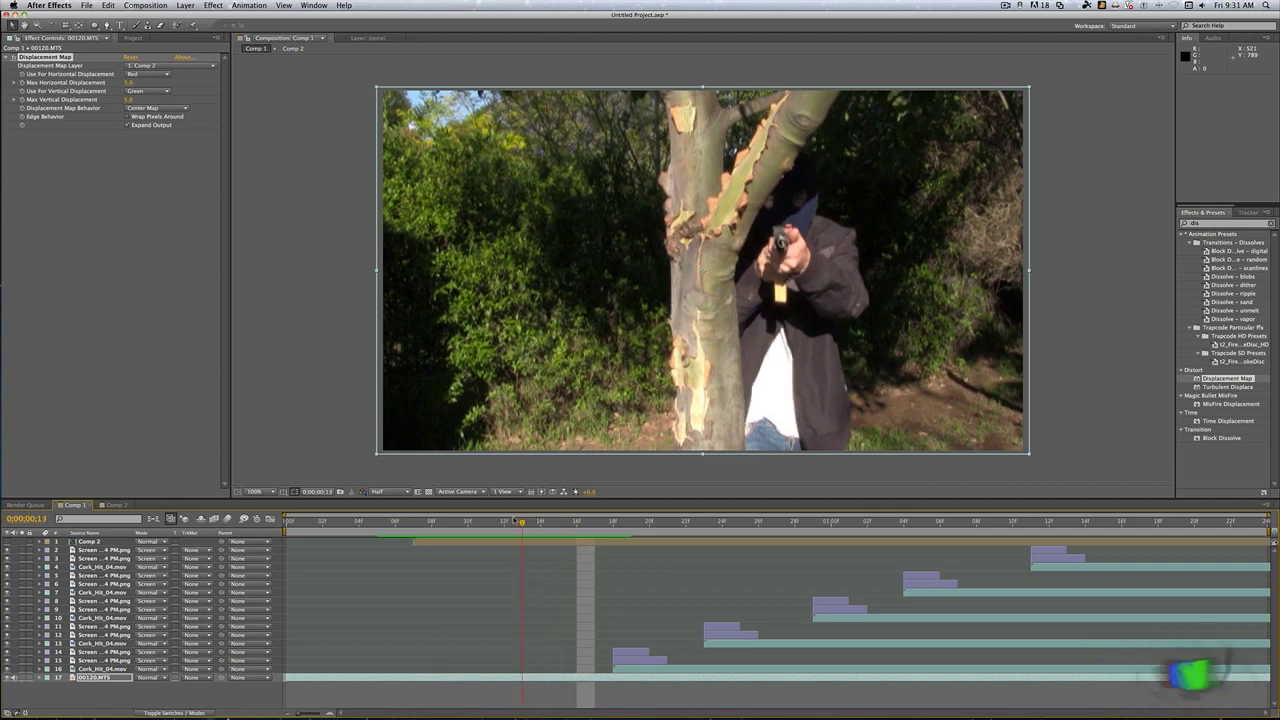
pyautogui.moveTo(482, 514); pyautogui.dragTo(538, 518)
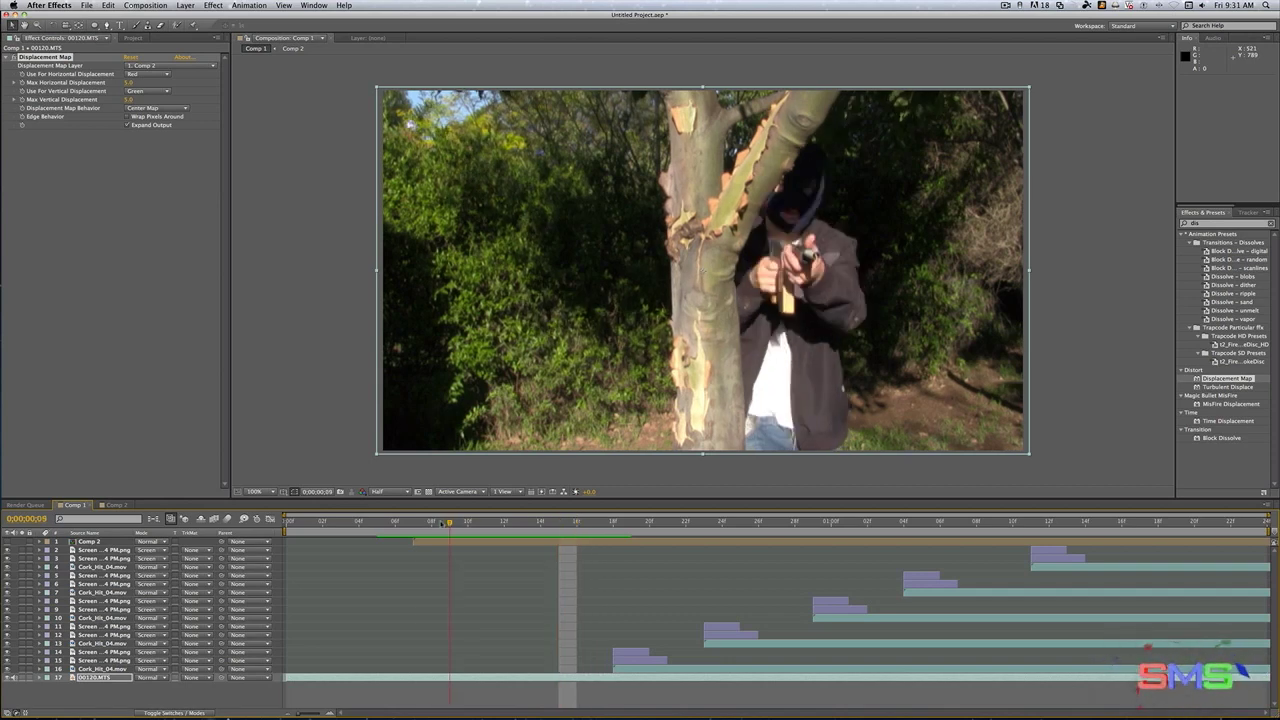
pyautogui.click(441, 520)
# - In Comp 2, set the white solid's mask feather to 55 pixels for Mask 1 and 28 pixels for Mask 2
pyautogui.click(115, 505)
pyautogui.moveTo(362, 521); pyautogui.dragTo(343, 521)
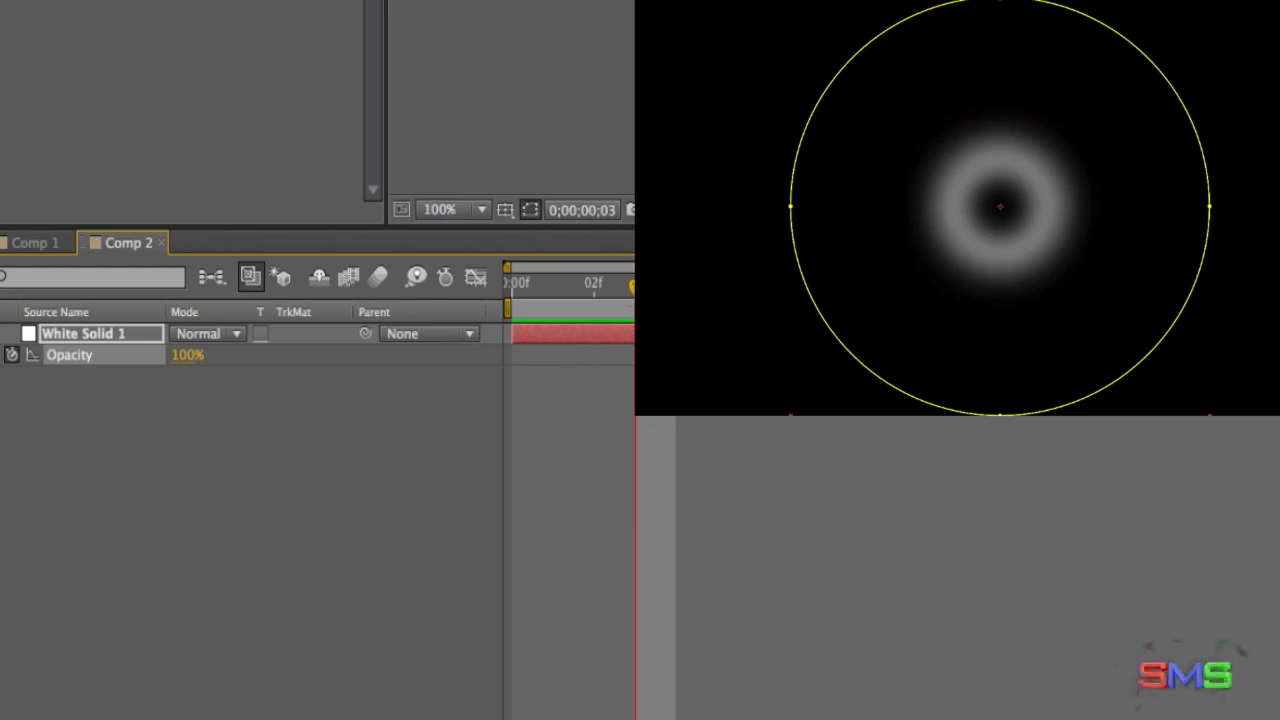
pyautogui.click(34, 243)
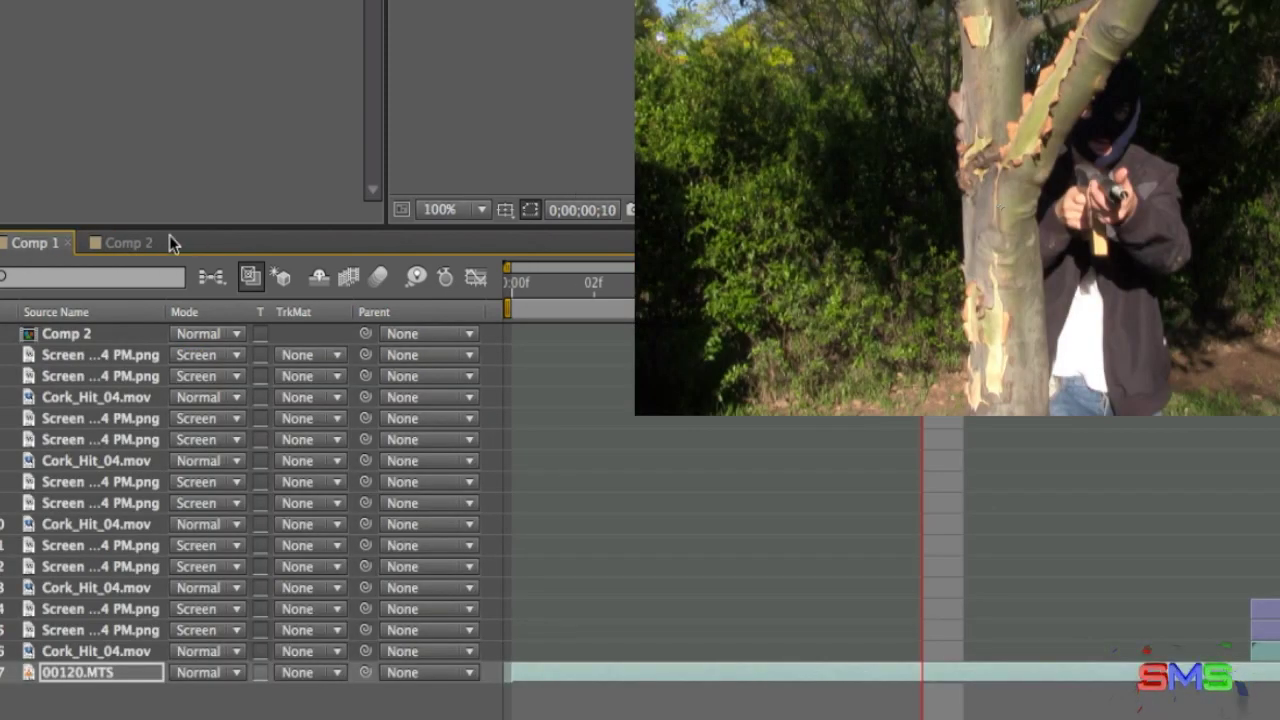
pyautogui.click(126, 244)
pyautogui.moveTo(591, 285); pyautogui.dragTo(717, 290)
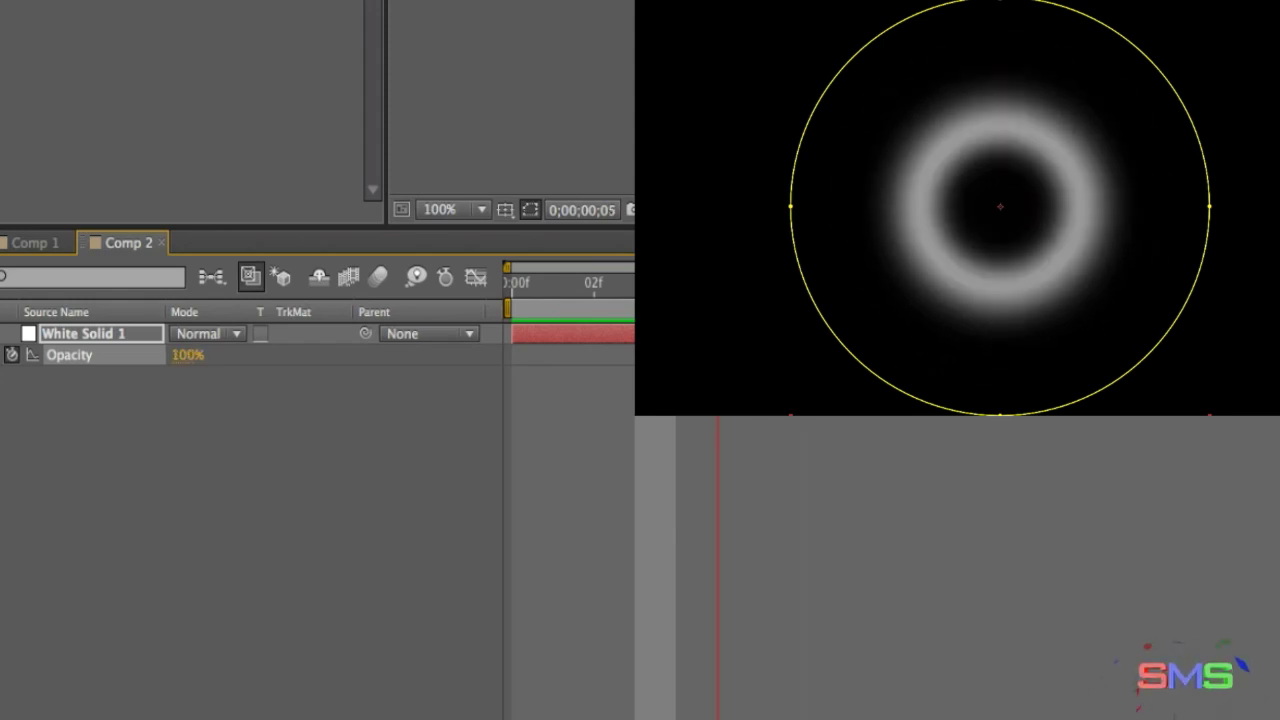
pyautogui.press('m')
pyautogui.press('m')
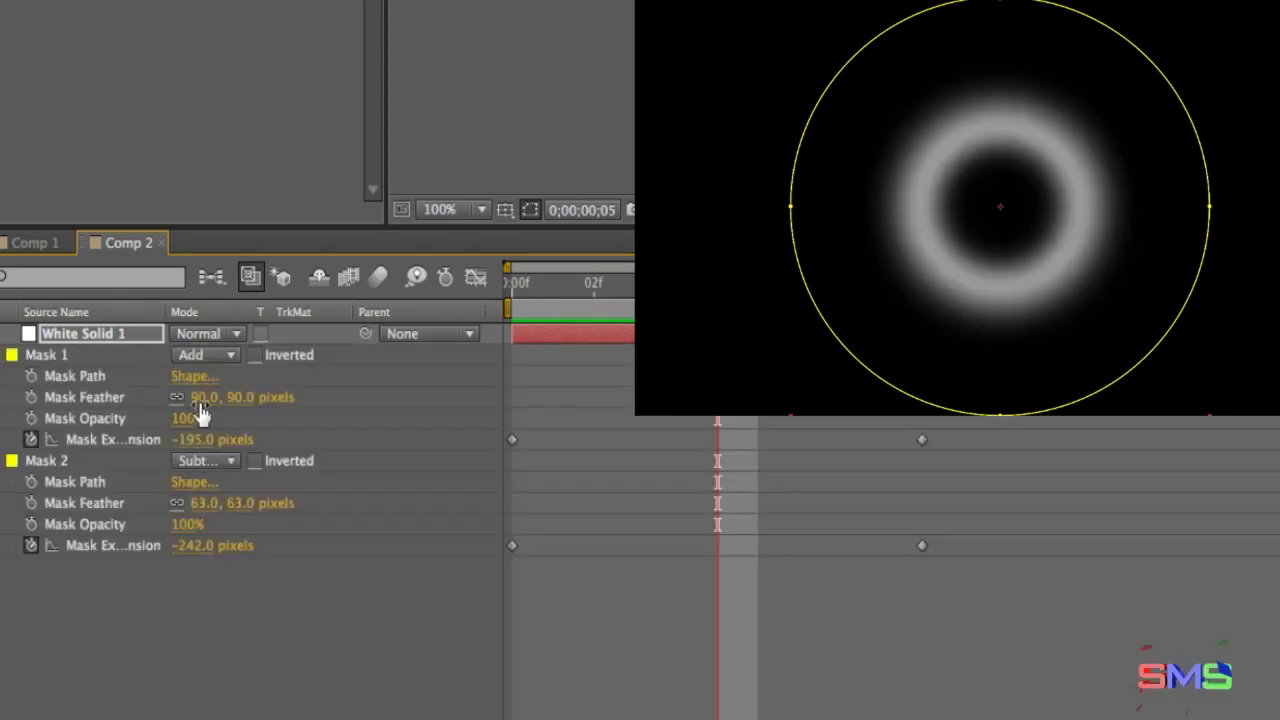
pyautogui.moveTo(621, 290); pyautogui.dragTo(922, 290)
pyautogui.moveTo(237, 505); pyautogui.dragTo(202, 503)
pyautogui.moveTo(232, 397); pyautogui.dragTo(198, 399)
pyautogui.moveTo(676, 290); pyautogui.dragTo(922, 290)
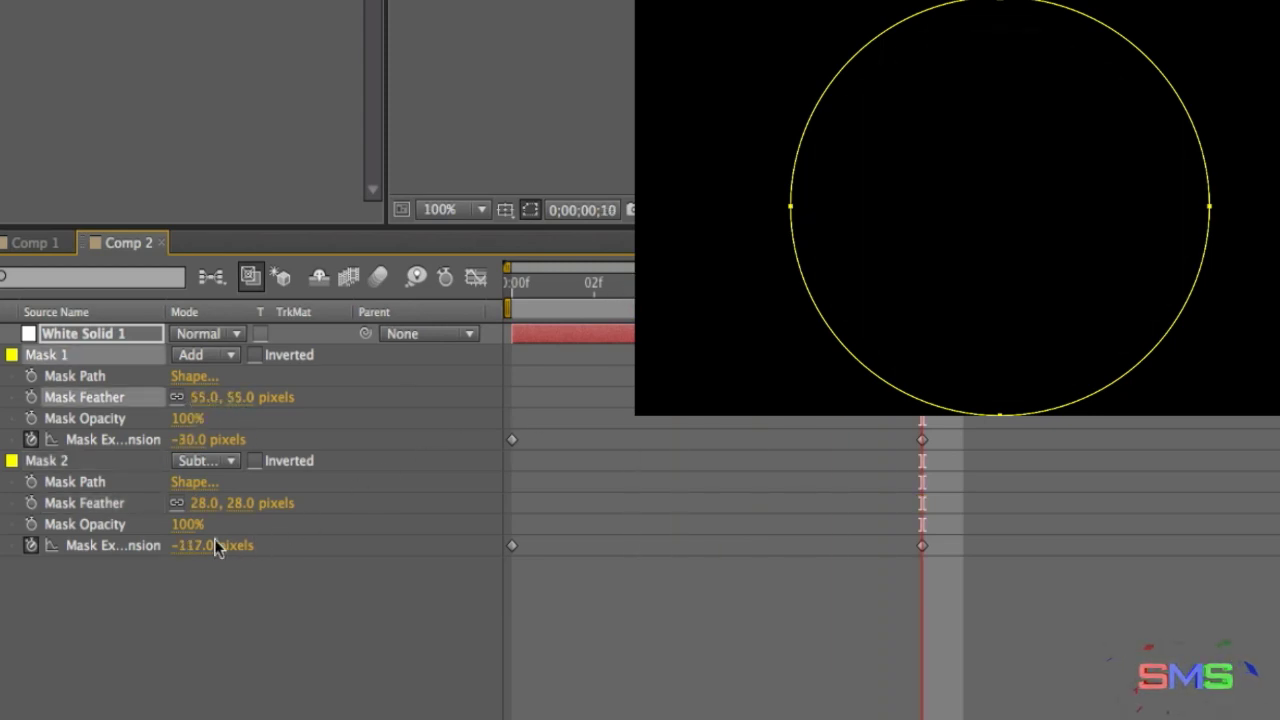
# - At 0;00;00;10, raise the white solid's opacity to 51% and set Mask 2's expansion to -167 pixels, and preview the ring
pyautogui.press('t')
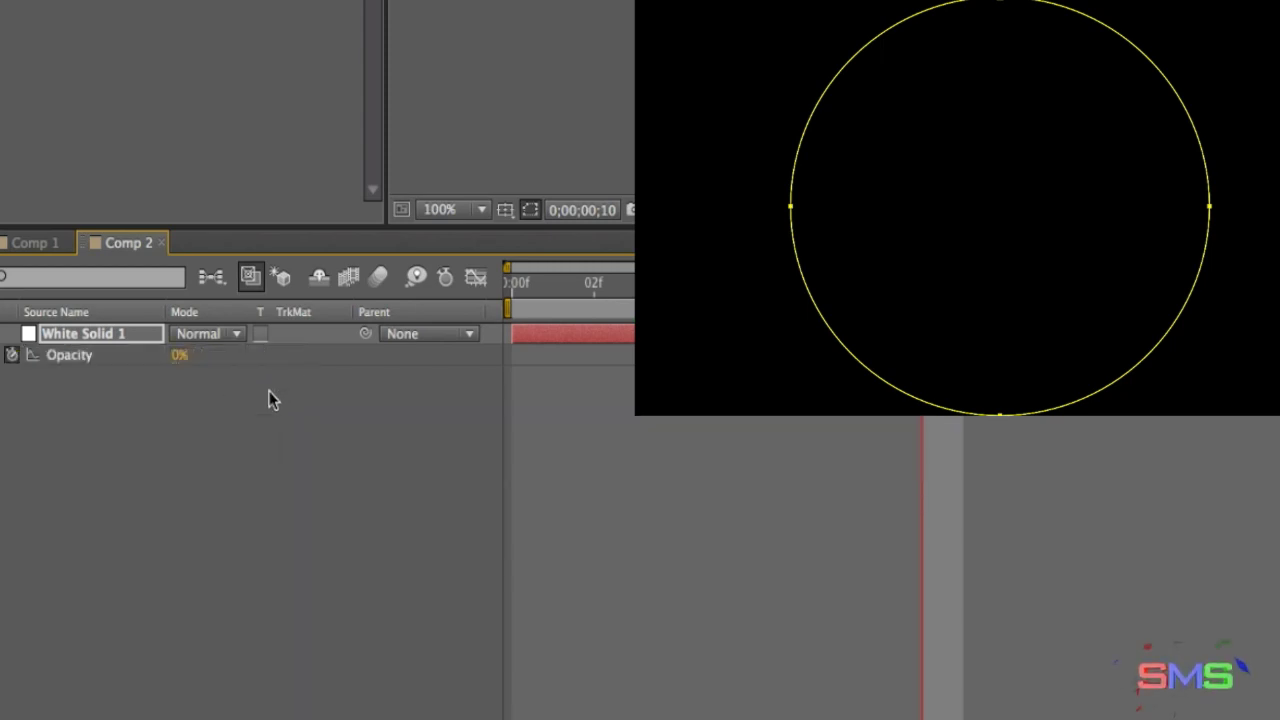
pyautogui.moveTo(181, 363); pyautogui.dragTo(253, 358)
pyautogui.press('t')
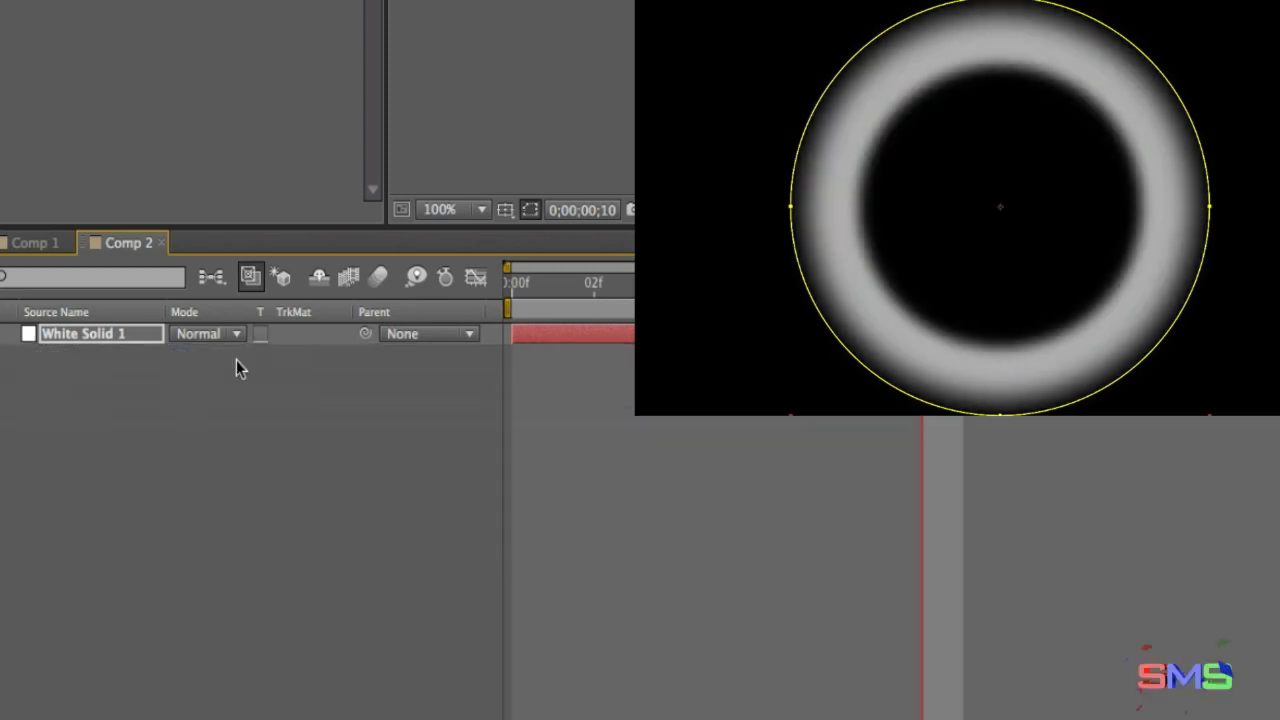
pyautogui.press('m')
pyautogui.press('m')
pyautogui.moveTo(190, 546)
pyautogui.mouseDown()
pyautogui.moveTo(230, 546)
pyautogui.moveTo(187, 549)
pyautogui.mouseUp()
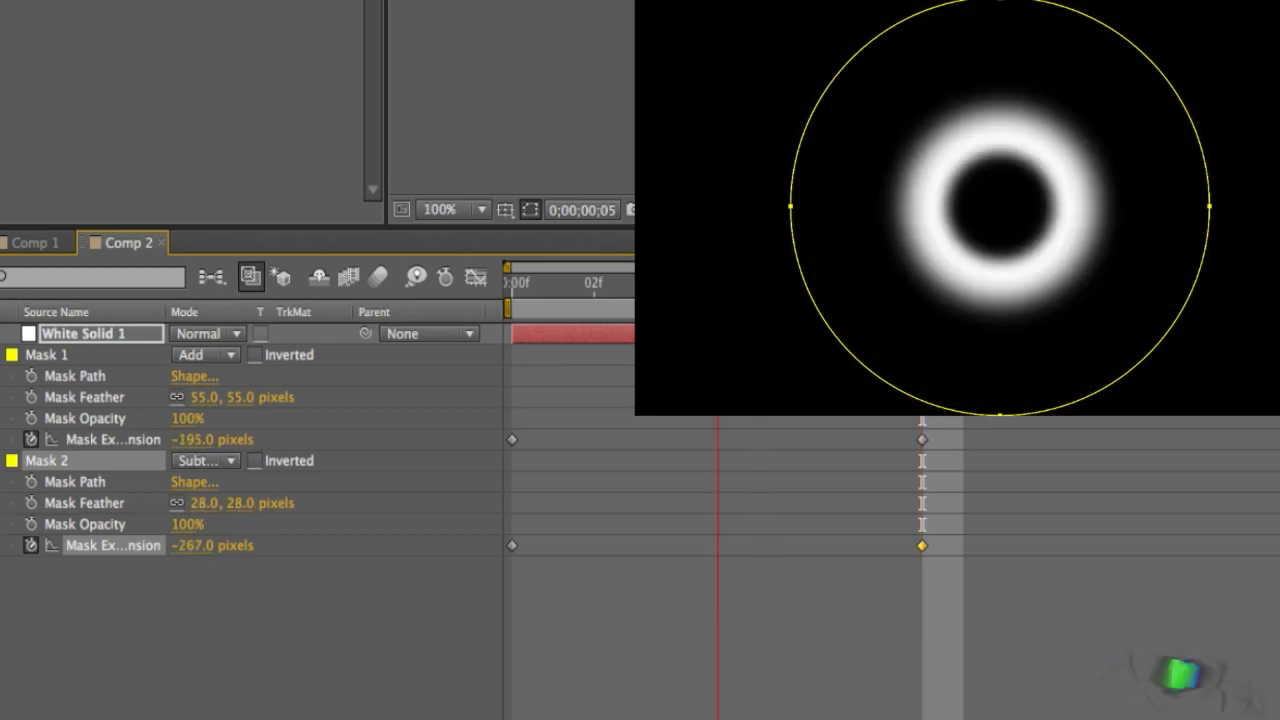
pyautogui.press('space')
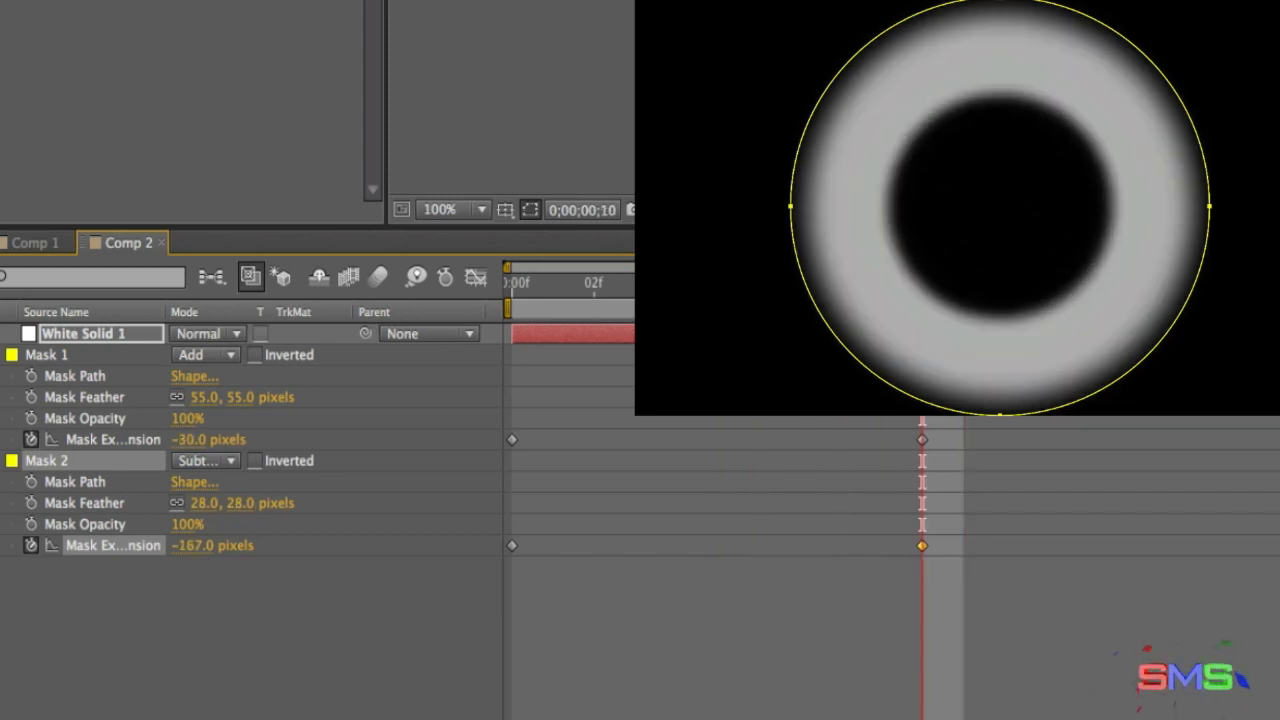
# - Set the white solid's opacity at 0;00;00;10 to 0% and check the distortion in Comp 1
pyautogui.press('t')
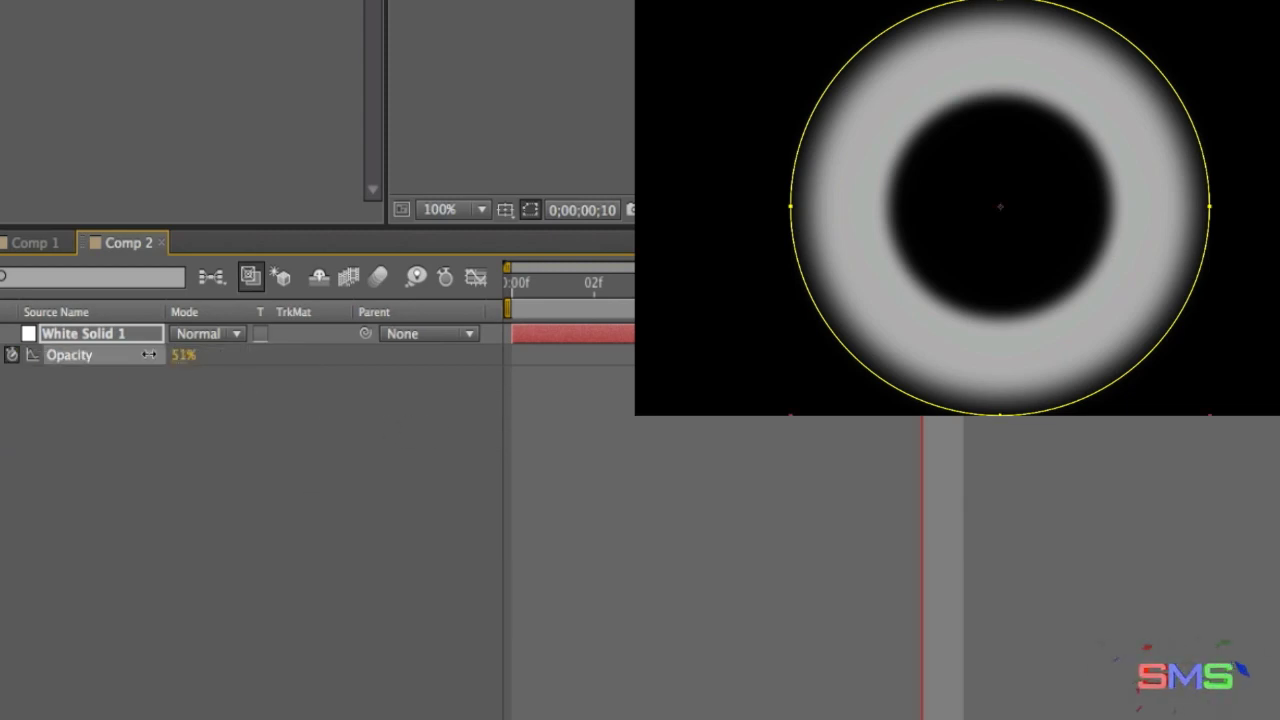
pyautogui.moveTo(167, 357); pyautogui.dragTo(22, 353)
pyautogui.click(30, 242)
pyautogui.moveTo(1211, 298); pyautogui.dragTo(1138, 298)
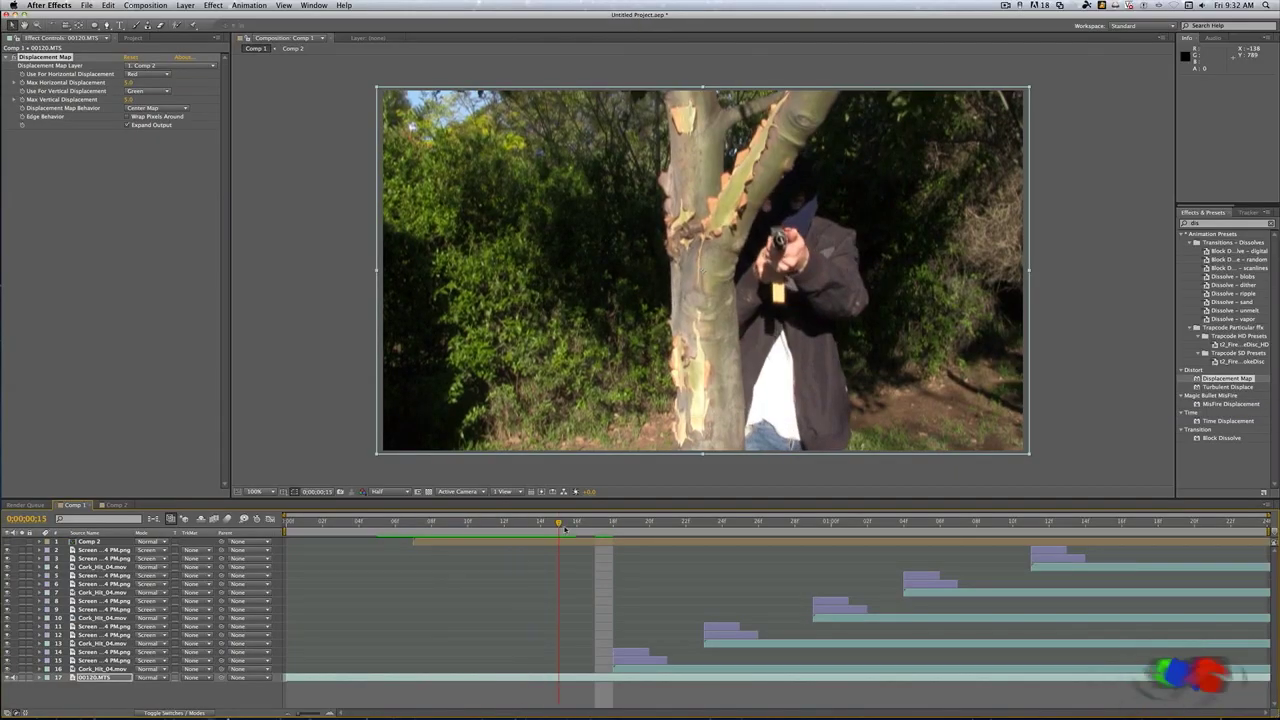
pyautogui.moveTo(565, 529); pyautogui.dragTo(466, 529)
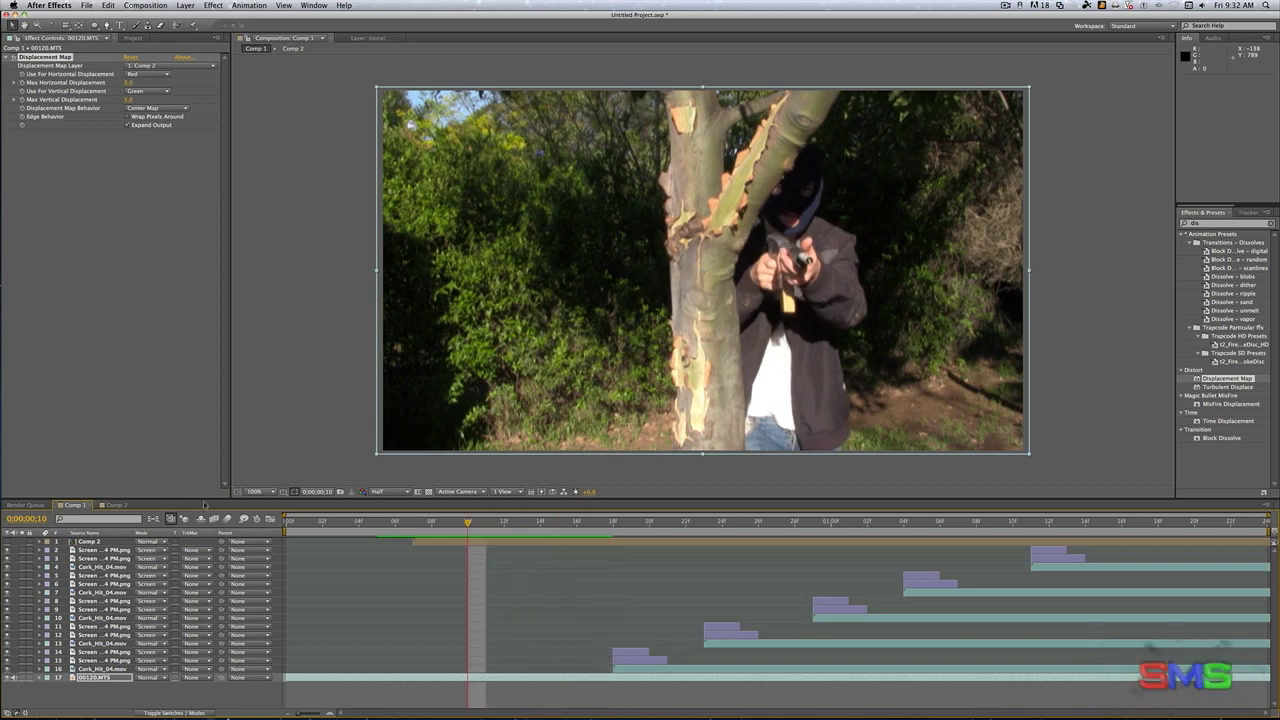
pyautogui.moveTo(533, 524); pyautogui.dragTo(423, 524)
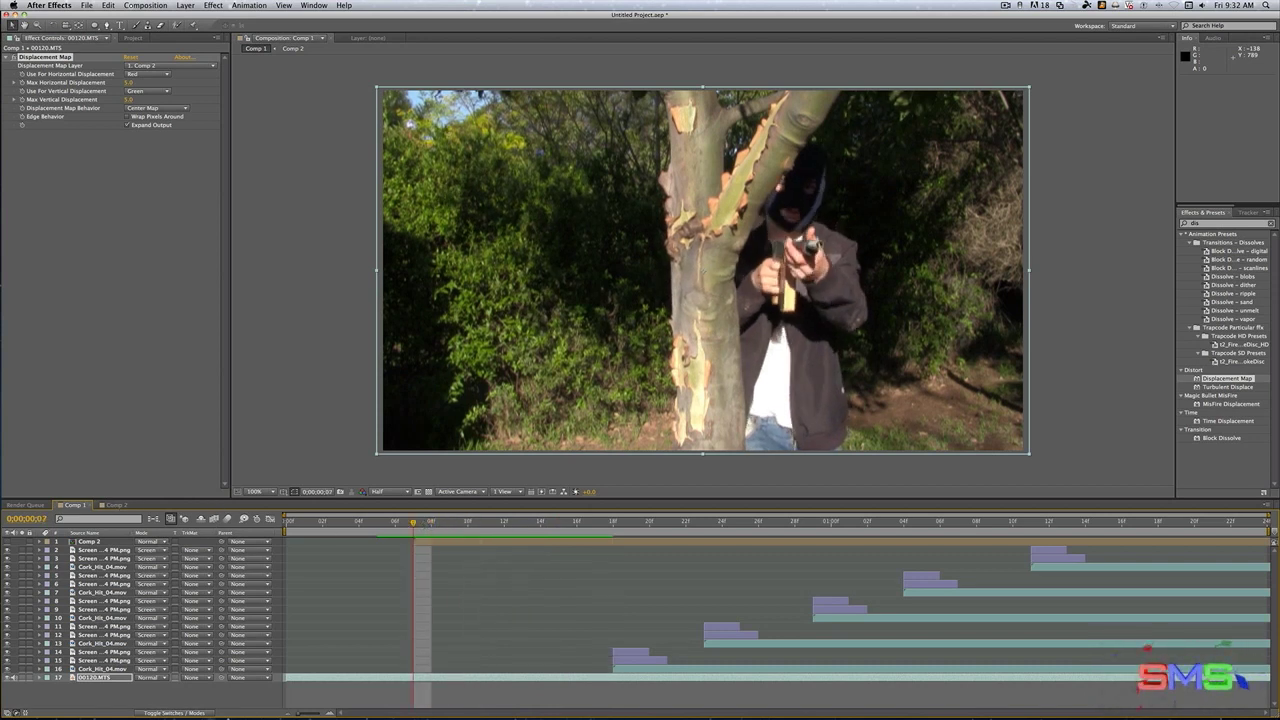
# - Reposition the white solid's ring in Comp 2 to about 823, 331 near the gun, checking its placement in Comp 1
pyautogui.click(88, 542)
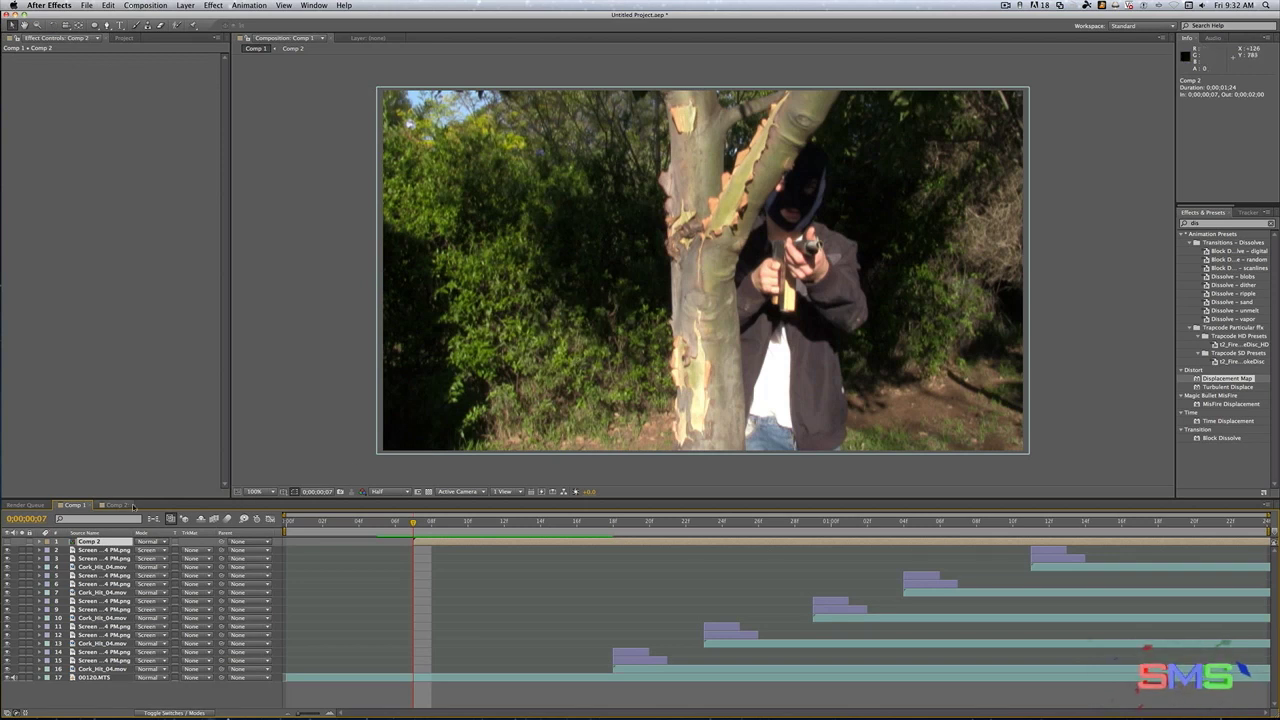
pyautogui.click(121, 505)
pyautogui.moveTo(326, 523)
pyautogui.mouseDown()
pyautogui.moveTo(291, 523)
pyautogui.moveTo(341, 523)
pyautogui.mouseUp()
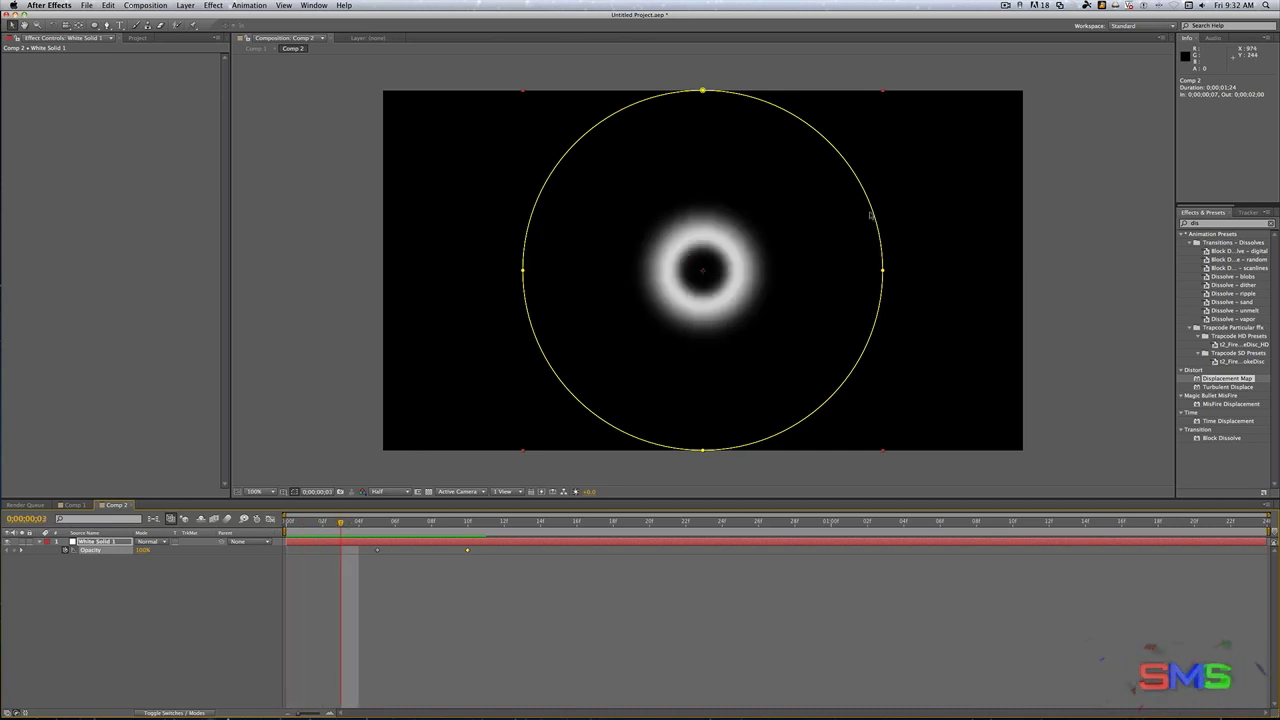
pyautogui.moveTo(716, 320); pyautogui.dragTo(834, 349)
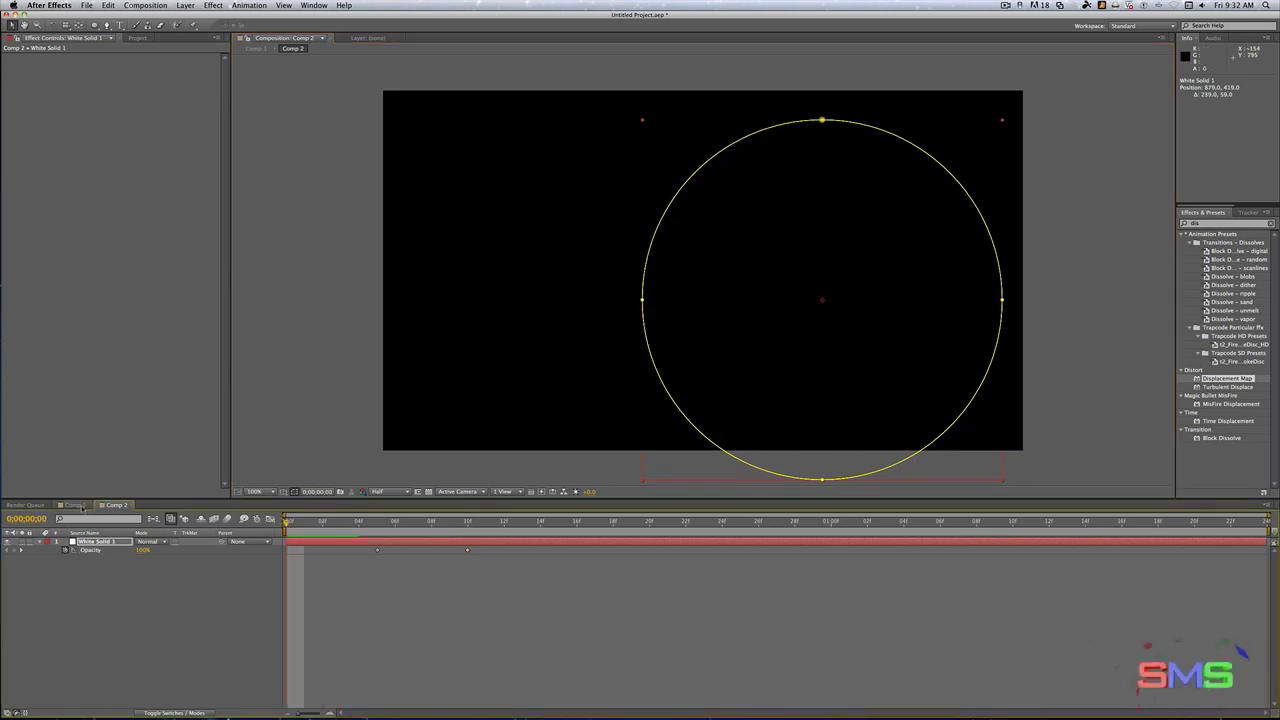
pyautogui.click(75, 504)
pyautogui.press('space')
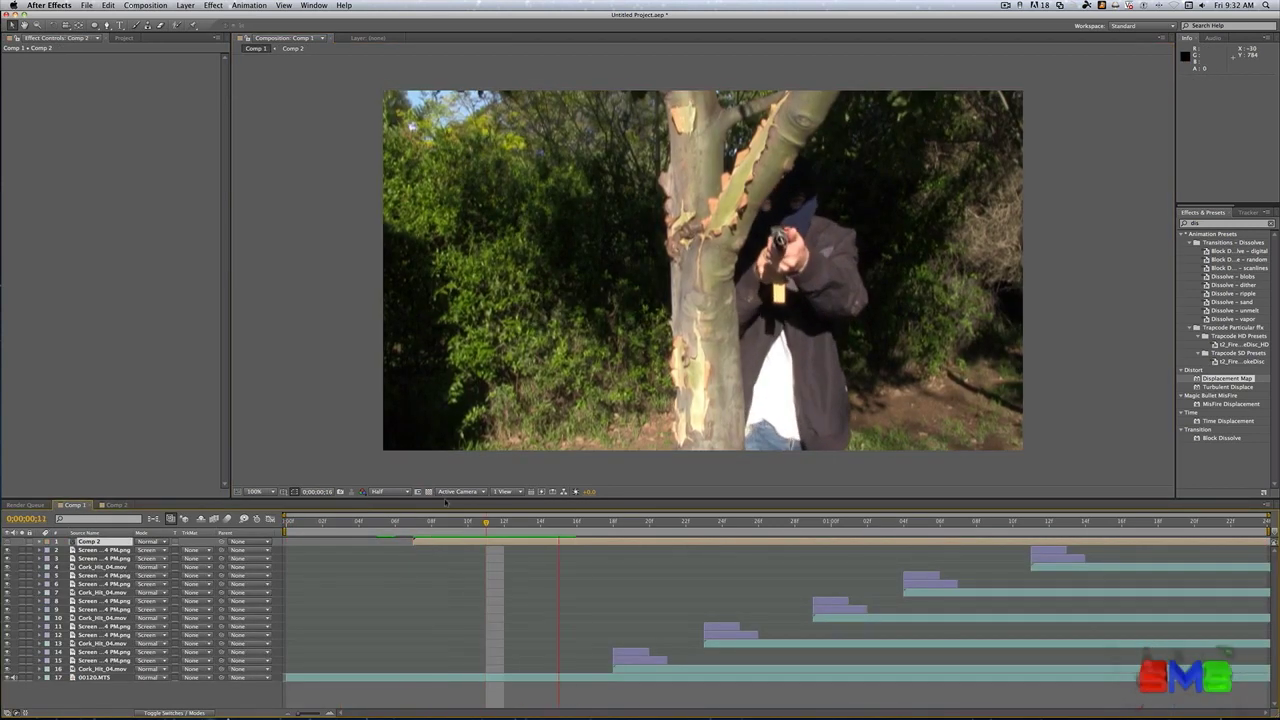
pyautogui.moveTo(428, 521); pyautogui.dragTo(548, 527)
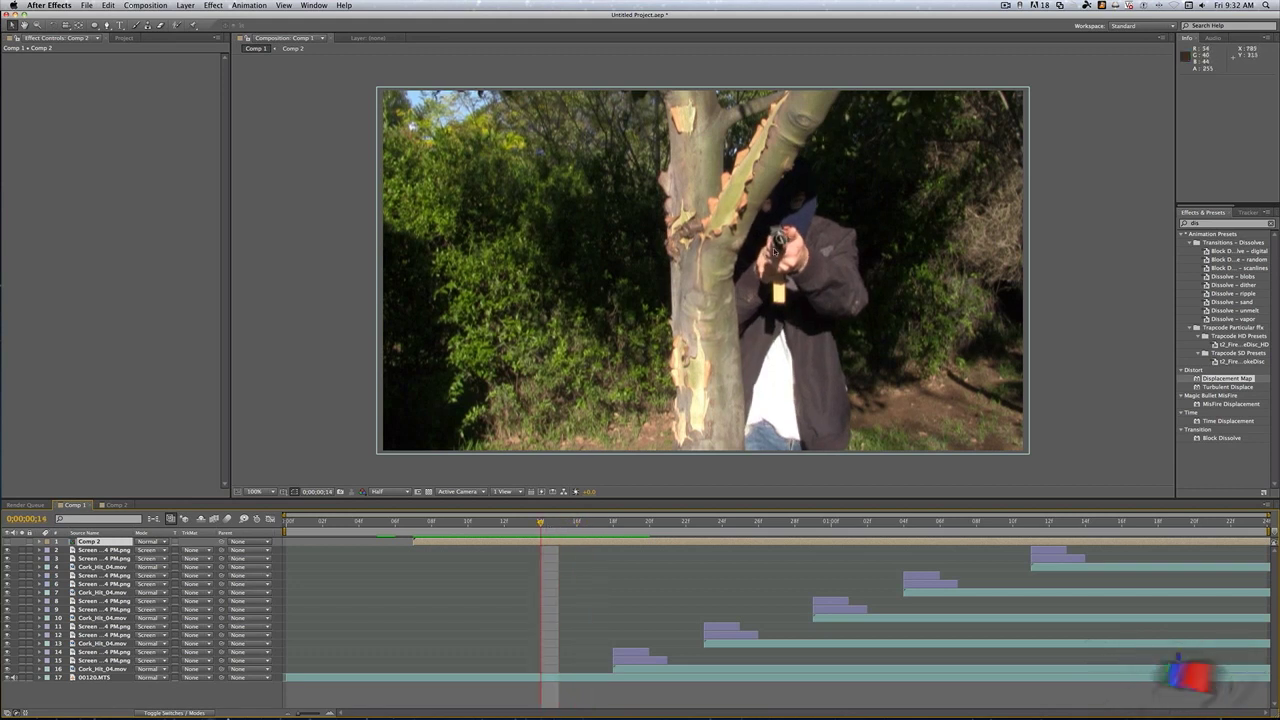
pyautogui.click(115, 505)
pyautogui.moveTo(813, 331); pyautogui.dragTo(784, 286)
# - In Comp 1, move the Comp 2 layer in time to start at 0;00;00;18 with the first gunshot, and preview
pyautogui.click(75, 505)
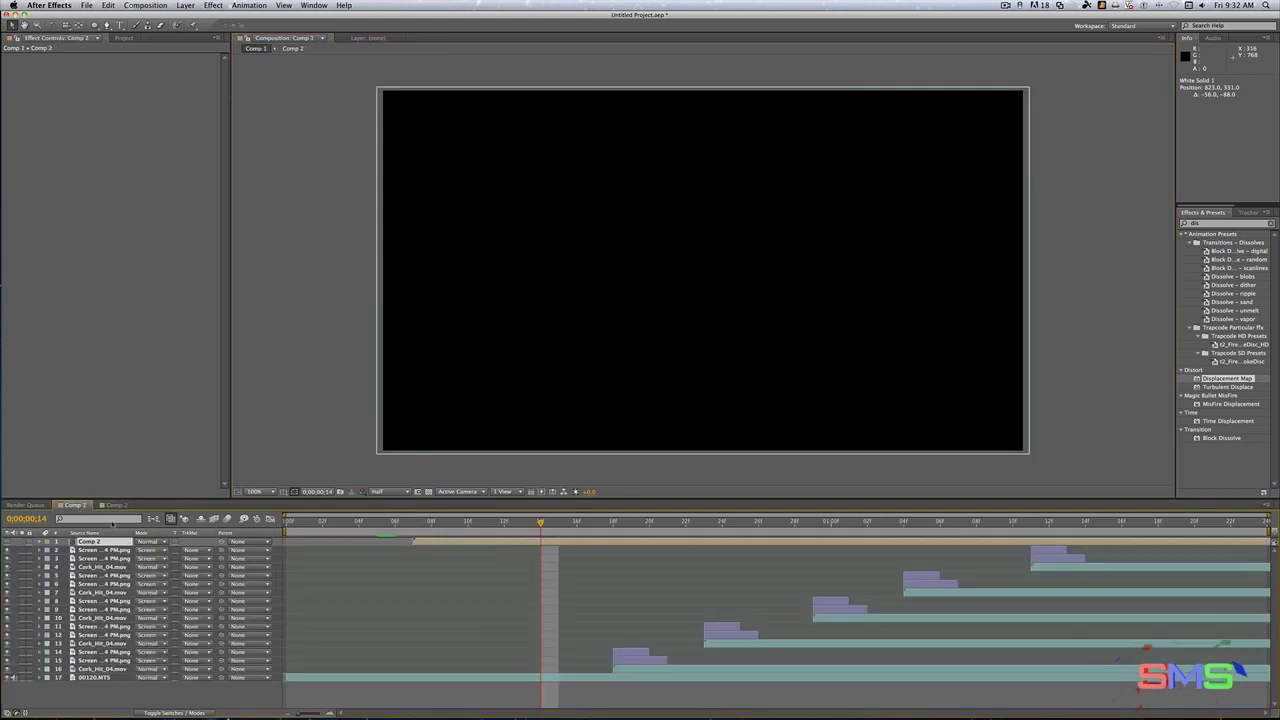
pyautogui.moveTo(594, 544); pyautogui.dragTo(751, 544)
pyautogui.moveTo(604, 525); pyautogui.dragTo(506, 525)
pyautogui.press('space')
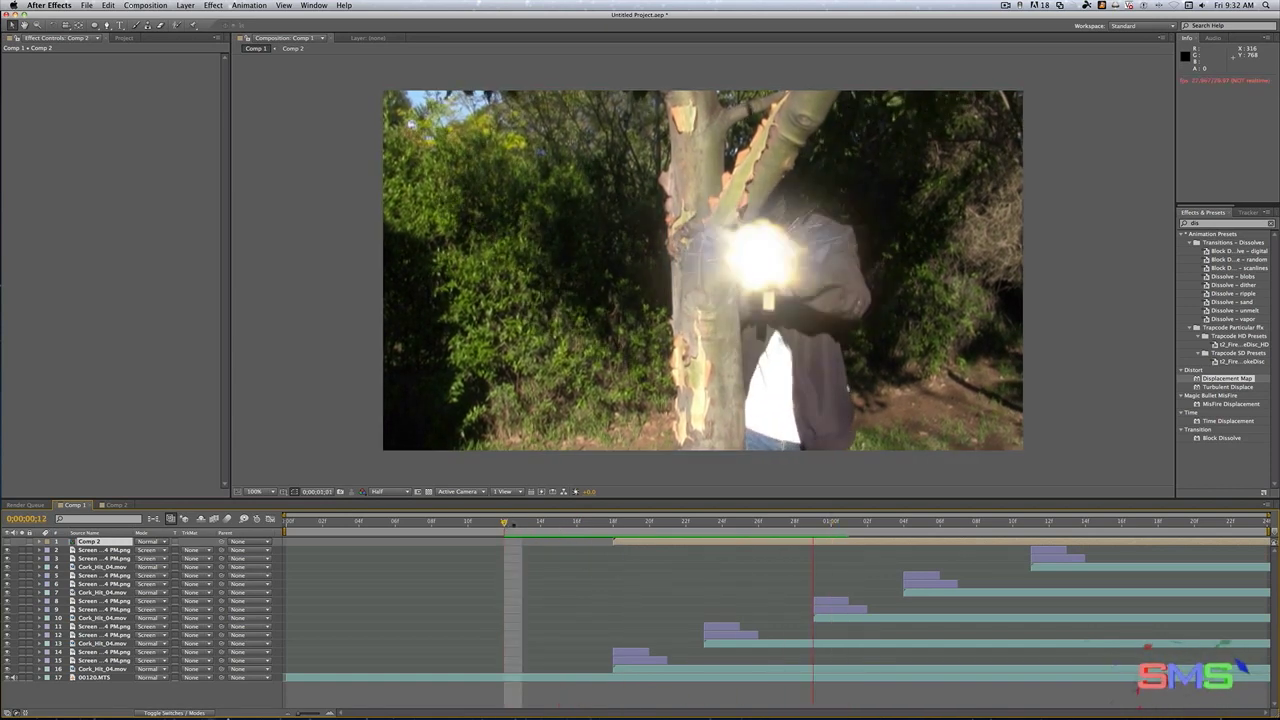
pyautogui.press('space')
pyautogui.moveTo(663, 525)
pyautogui.mouseDown()
pyautogui.moveTo(614, 525)
pyautogui.moveTo(685, 525)
pyautogui.mouseUp()
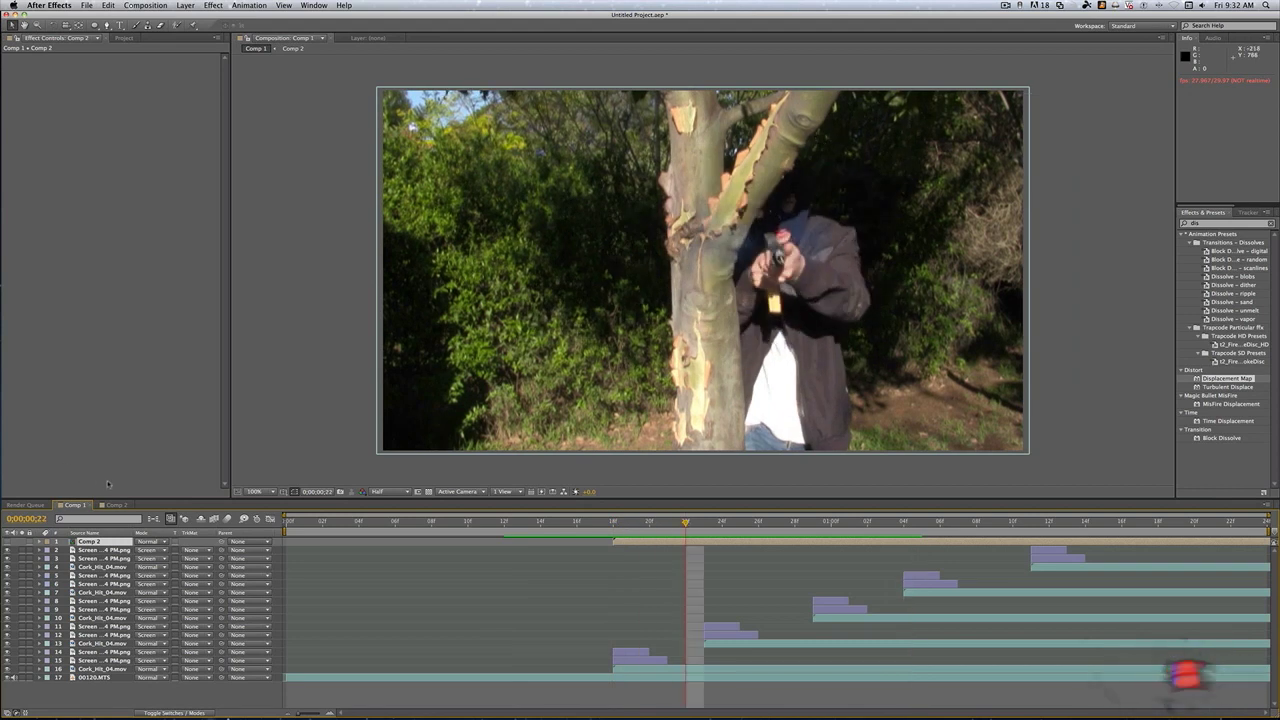
# - Speed up the ring in Comp 2 by moving its opacity keyframes to 0;00;00;04 and 0;00;00;07 and the end mask expansion keyframes to 0;00;00;07
pyautogui.click(113, 506)
pyautogui.moveTo(466, 551); pyautogui.dragTo(413, 551)
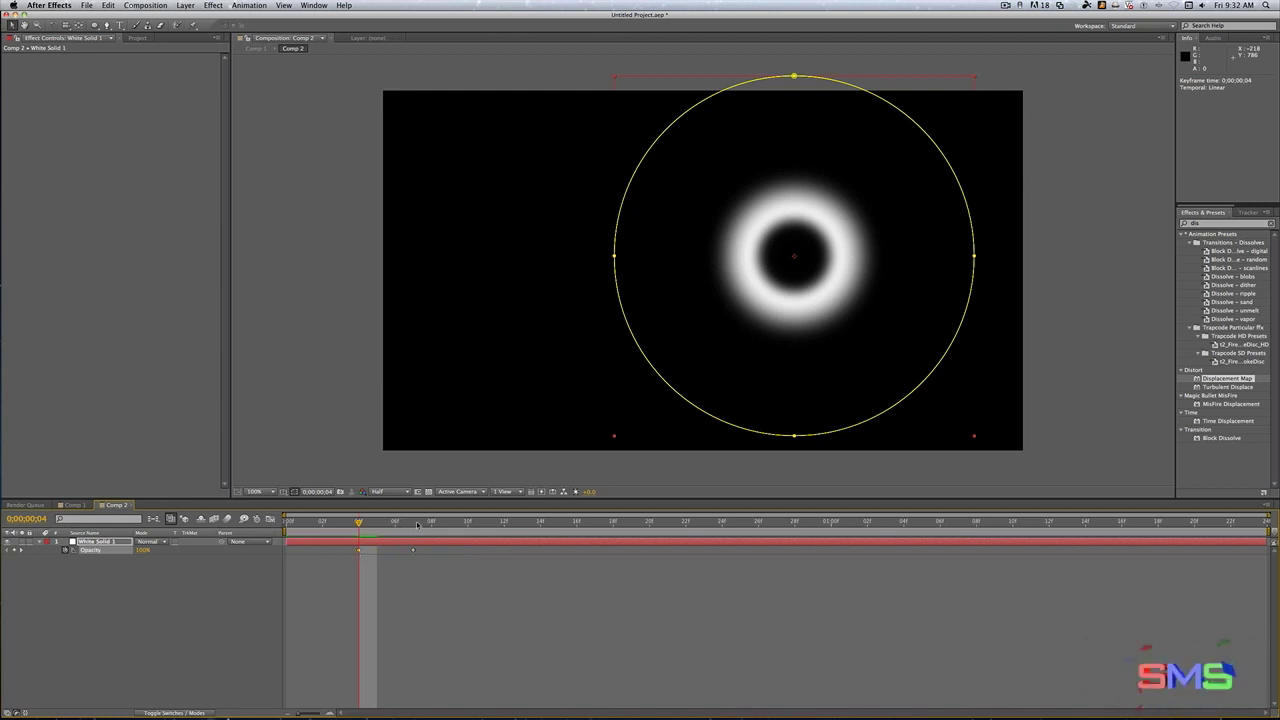
pyautogui.click(417, 523)
pyautogui.press('m')
pyautogui.press('m')
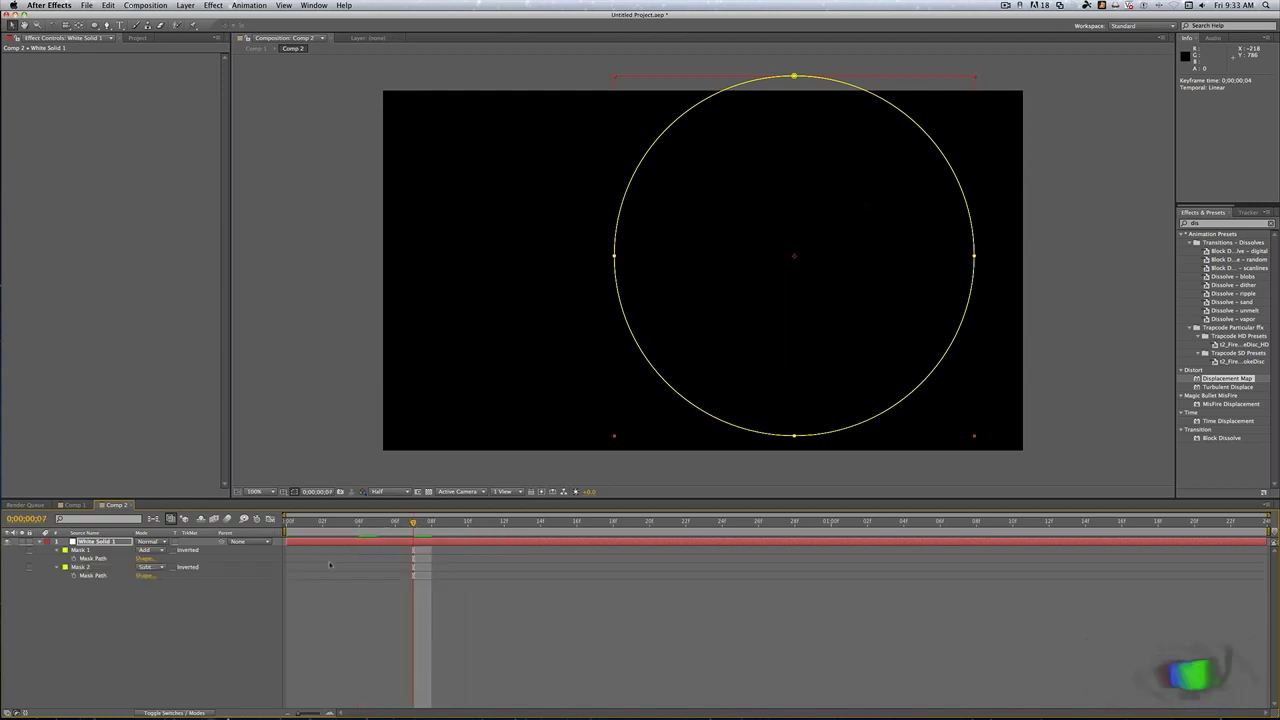
pyautogui.moveTo(474, 578); pyautogui.dragTo(418, 630)
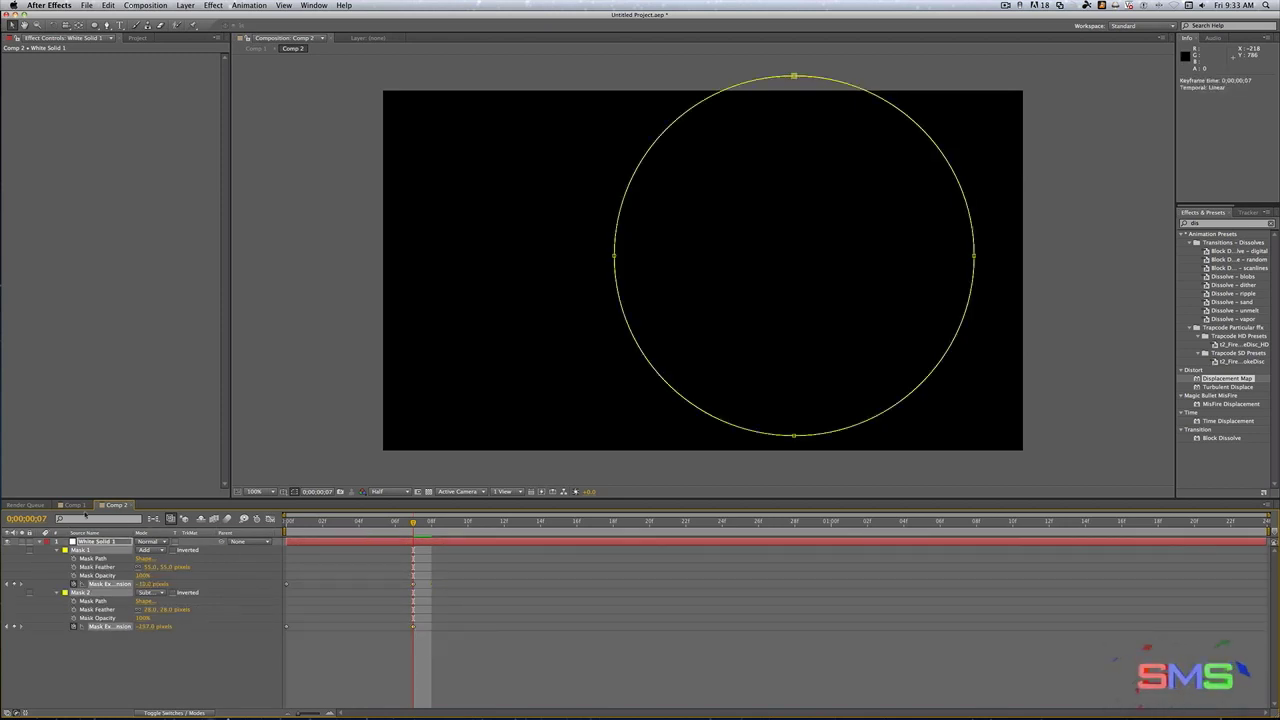
# - Check the faster shockwave against the gunshots in Comp 1, and collapse the white solid's properties in Comp 2
pyautogui.click(76, 505)
pyautogui.click(578, 521)
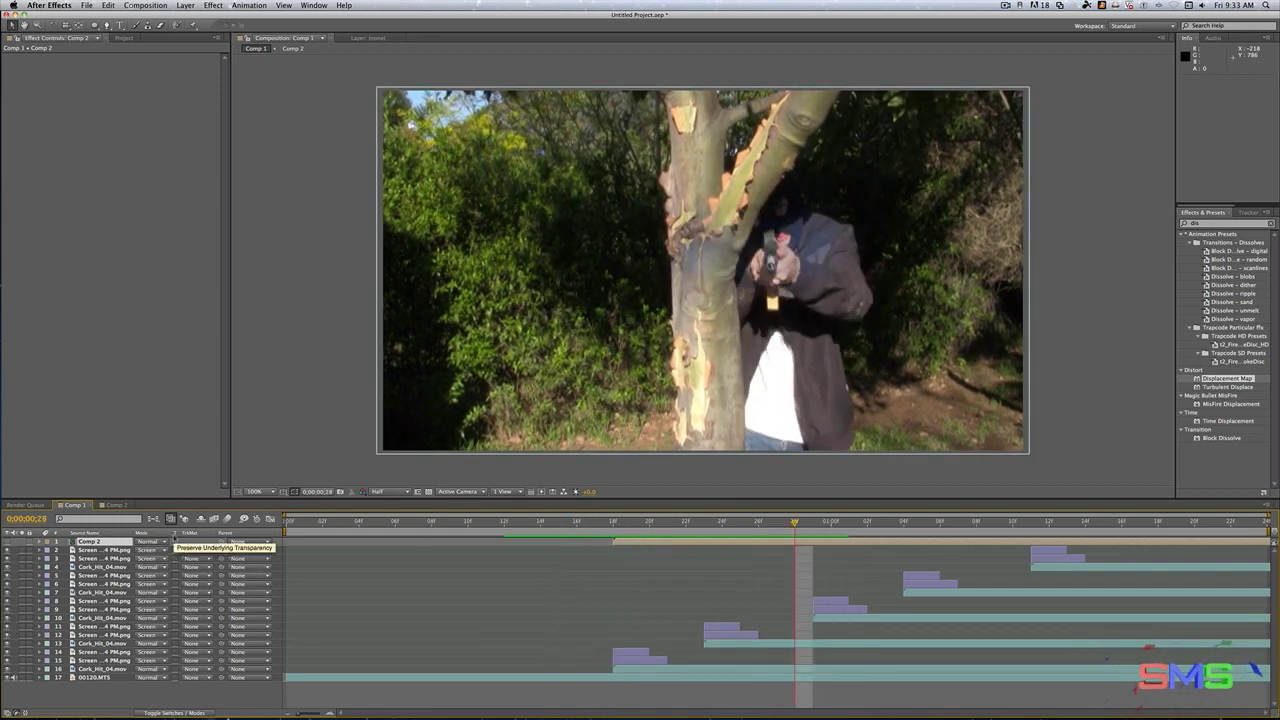
pyautogui.click(116, 505)
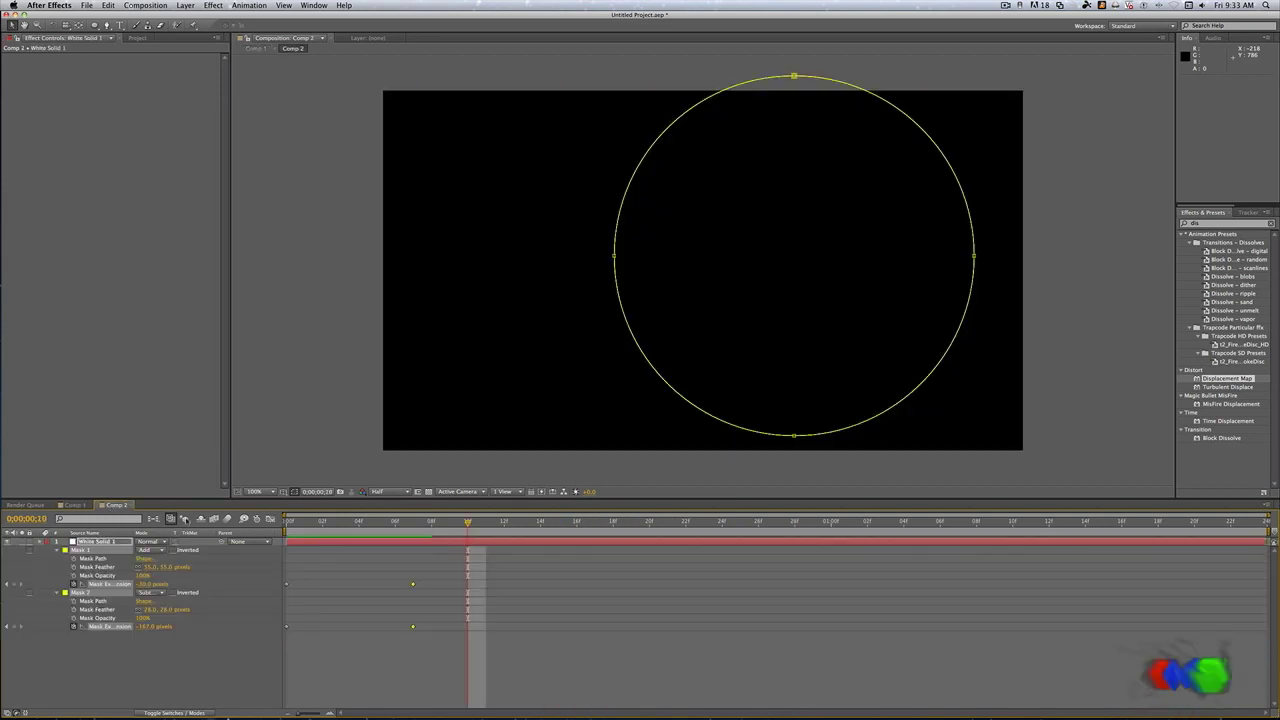
pyautogui.click(48, 542)
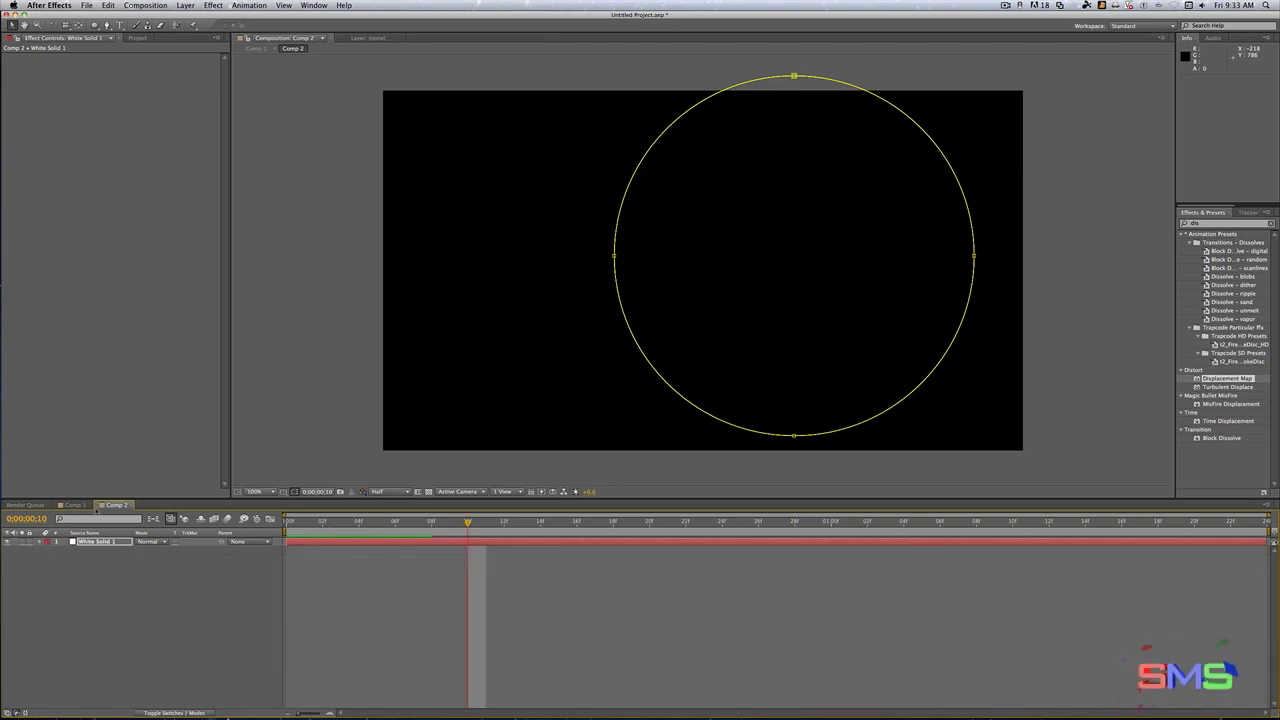
# - Find the second gunshot's timing in Comp 1, and duplicate the white solid in Comp 2 with the copy starting at 0;00;00;05
pyautogui.click(78, 506)
pyautogui.click(615, 521)
pyautogui.moveTo(617, 521); pyautogui.dragTo(704, 521)
pyautogui.click(117, 506)
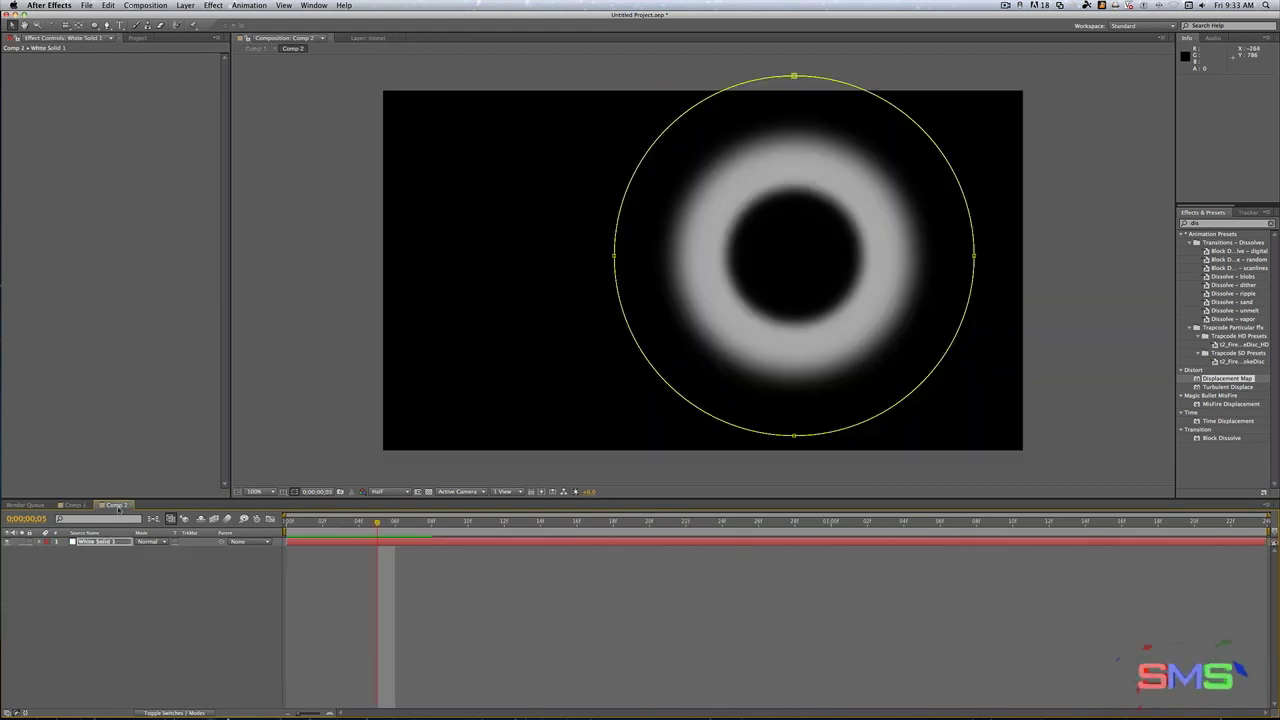
pyautogui.click(423, 546)
pyautogui.press('super+d')
pyautogui.moveTo(378, 541); pyautogui.dragTo(468, 543)
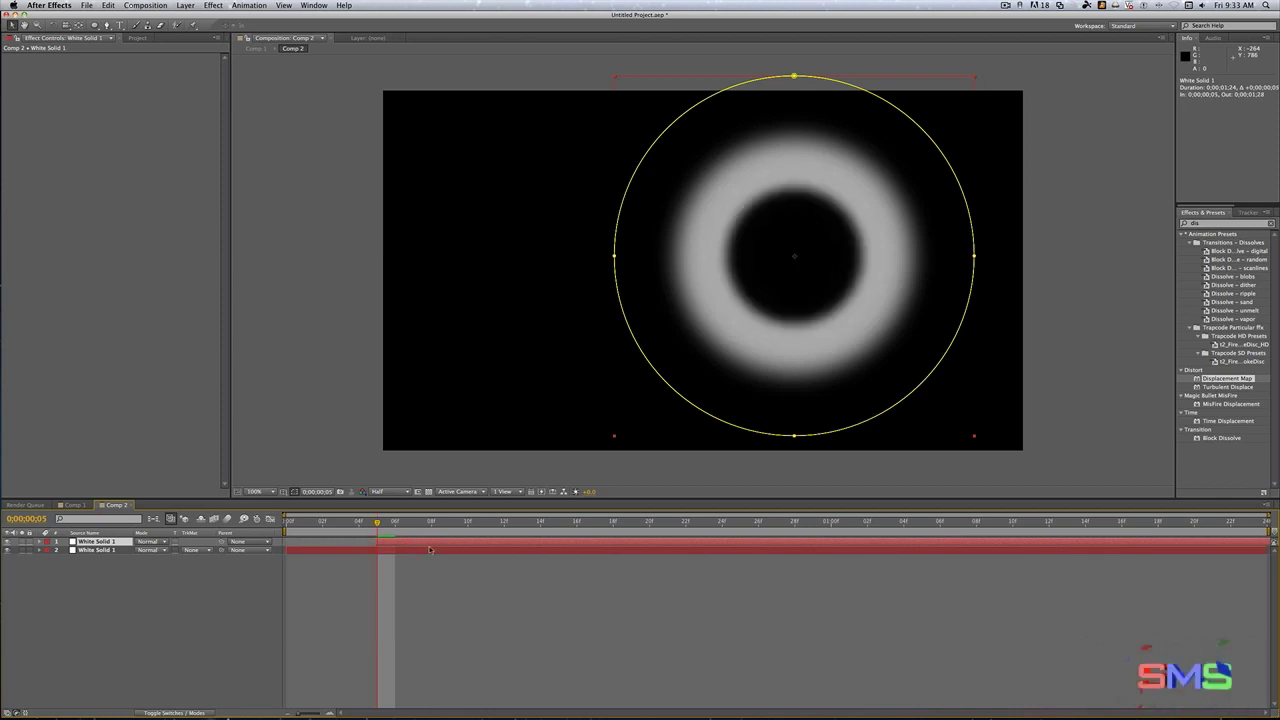
# - Duplicate the white solids in Comp 2 for the remaining gunshots, with copies starting at 0;00;00;09, 0;00;00;14 and 0;00;00;18
pyautogui.keyDown('shift'); pyautogui.click(417, 550); pyautogui.keyUp('shift')
pyautogui.press('super+d')
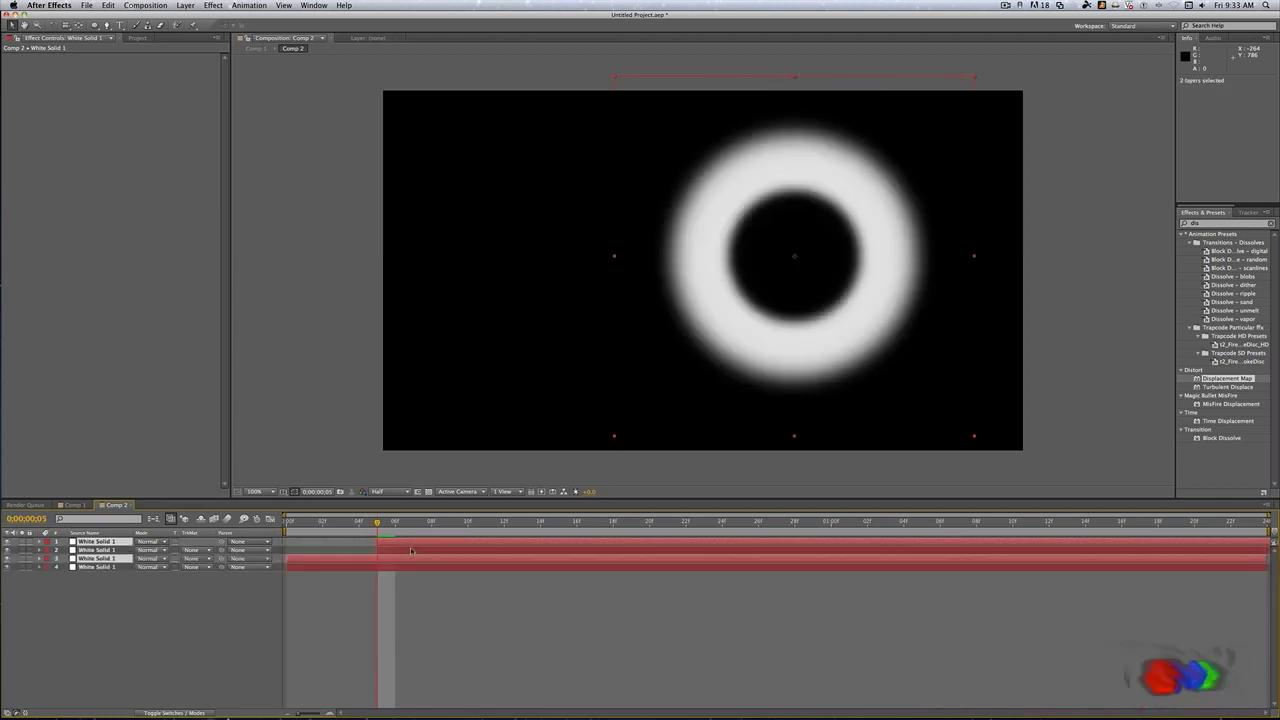
pyautogui.moveTo(414, 544); pyautogui.dragTo(561, 544)
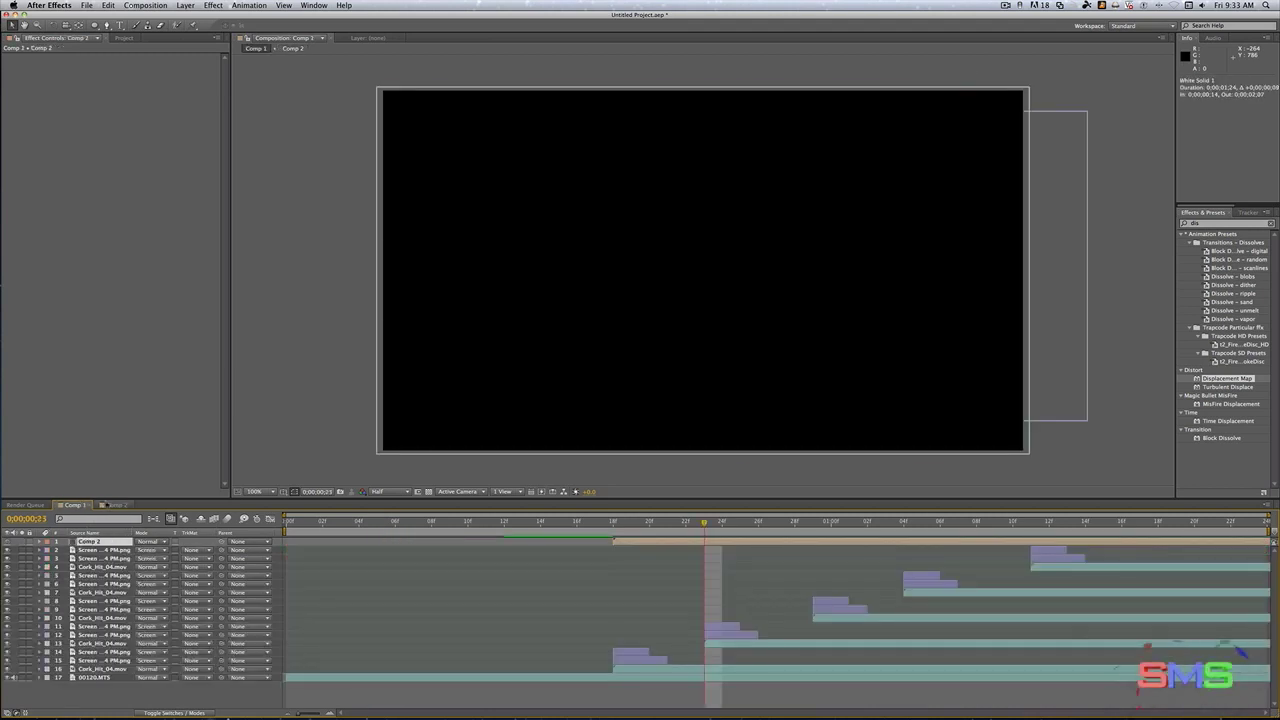
pyautogui.click(541, 593)
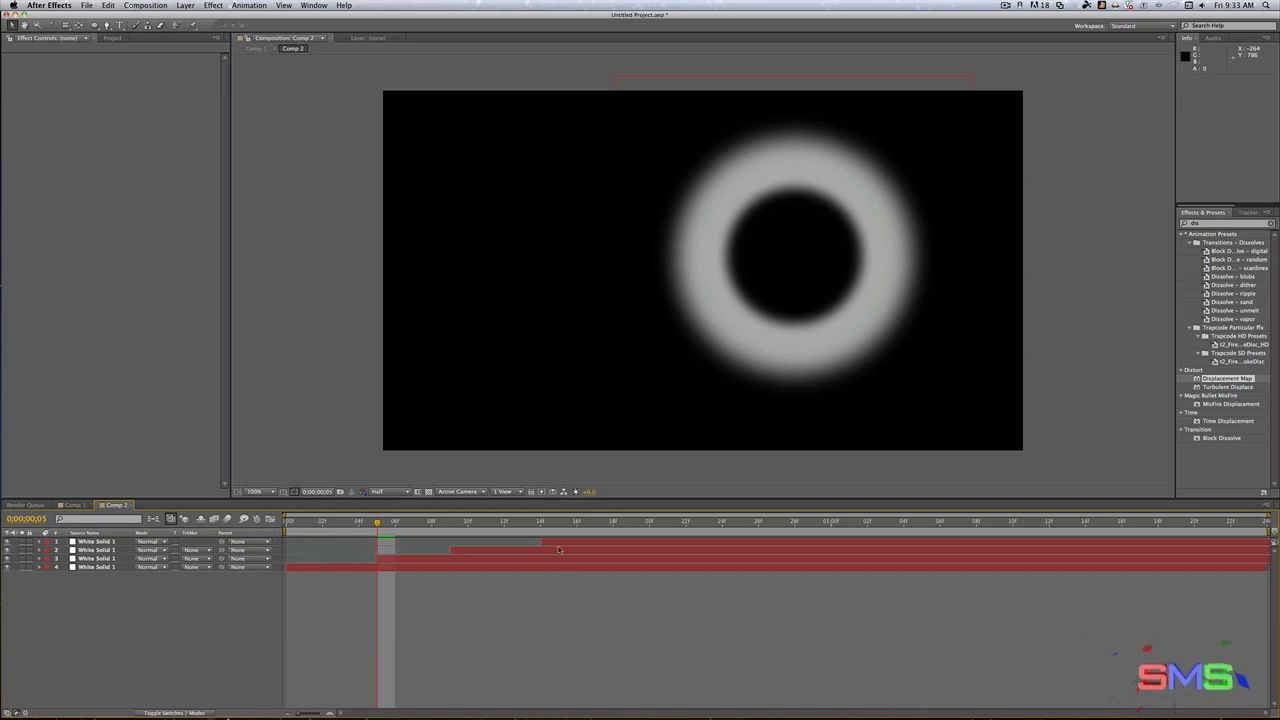
pyautogui.click(559, 545)
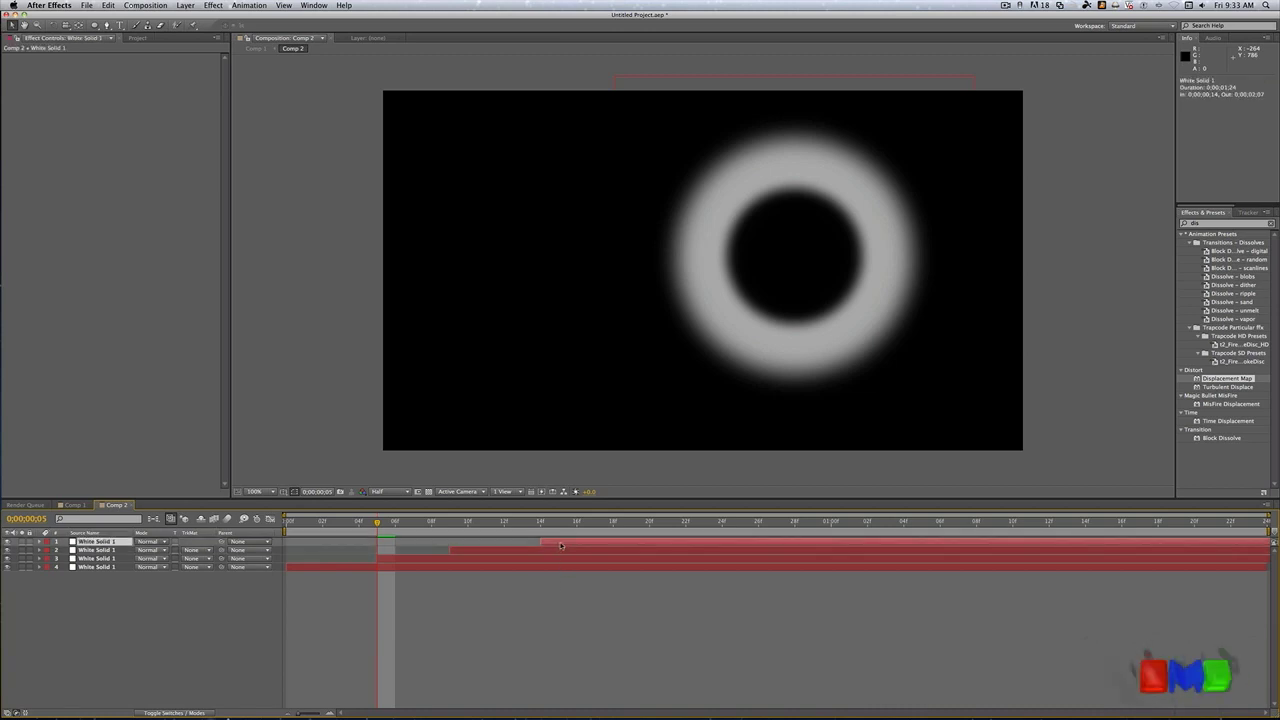
pyautogui.press('super+d')
pyautogui.moveTo(561, 545); pyautogui.dragTo(578, 545)
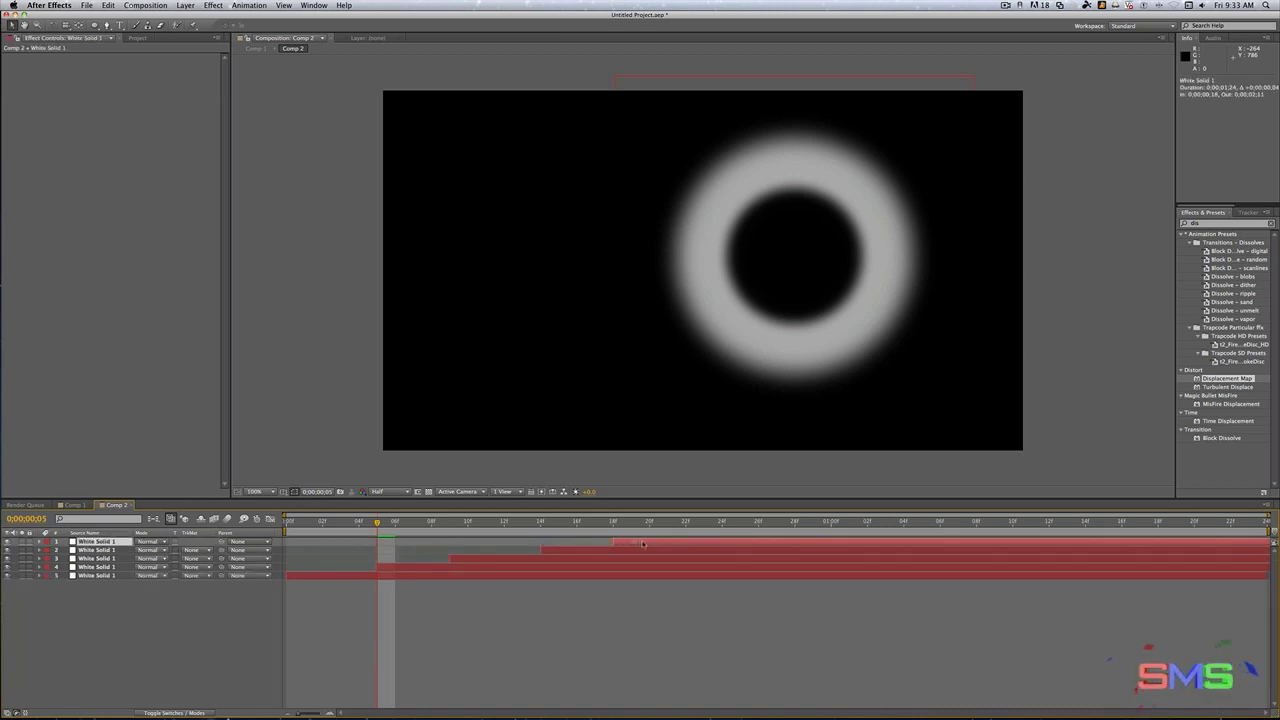
# - Preview the repeated shockwaves against the gunshots in Comp 1
pyautogui.click(74, 505)
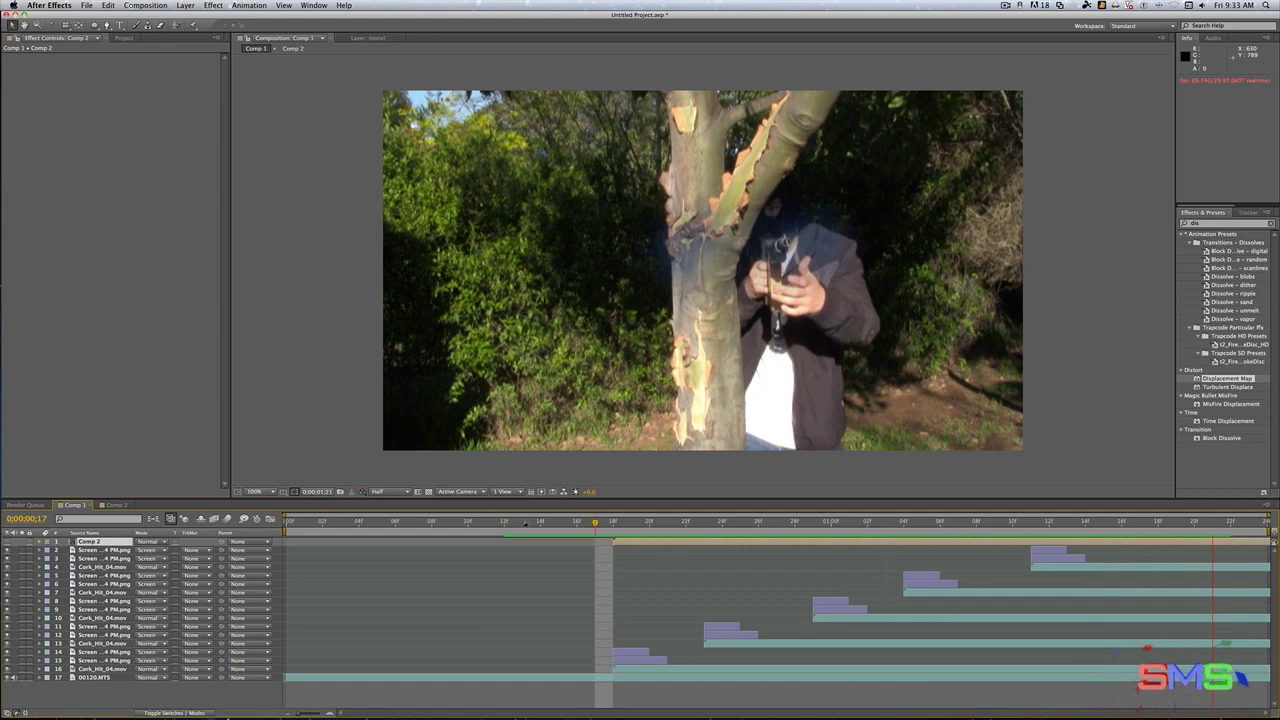
pyautogui.click(506, 522)
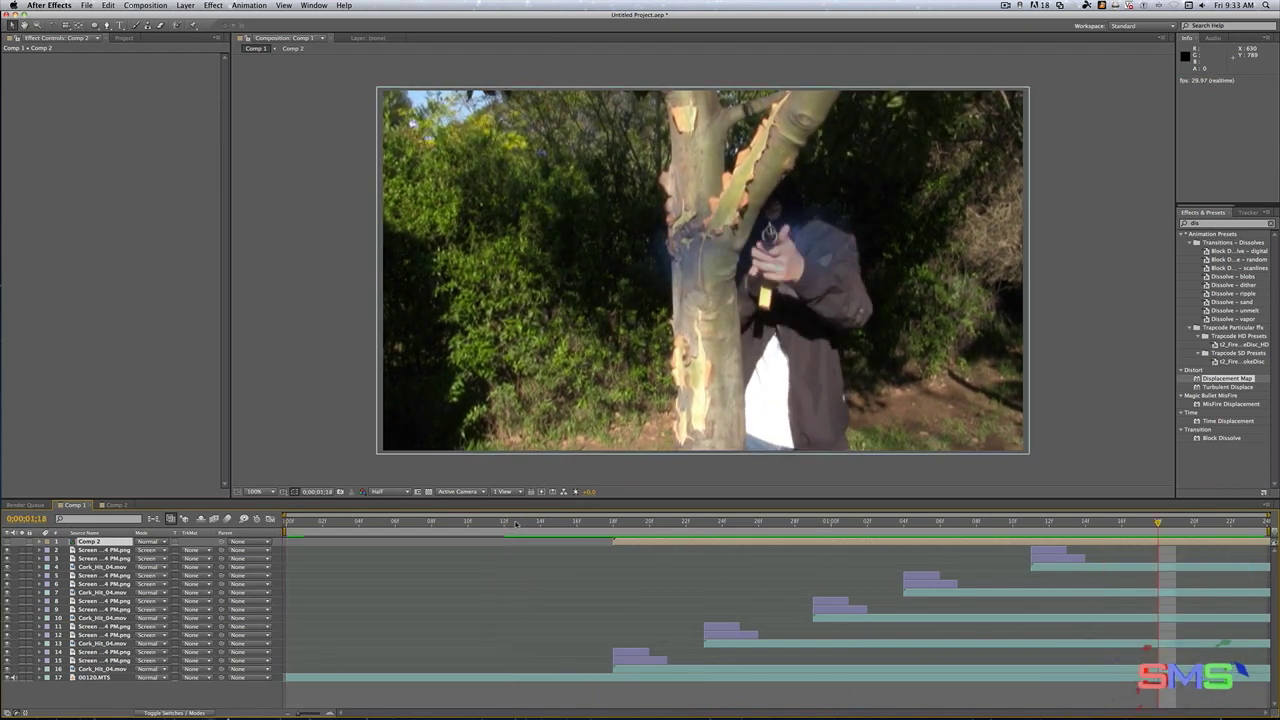
pyautogui.click(506, 523)
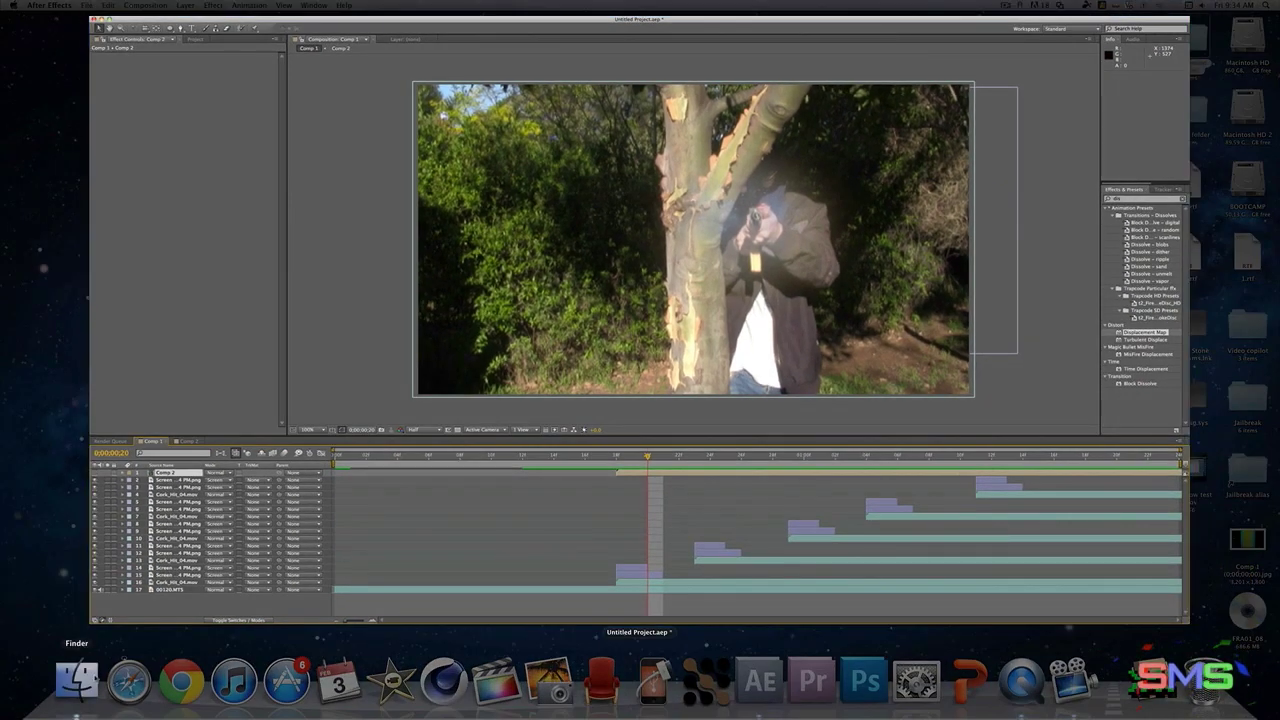
# - Switch to Finder and import 45Cal_01.mov from the 18. Shells folder of Action_Essentials_720p into the After Effects project
pyautogui.click(80, 685)
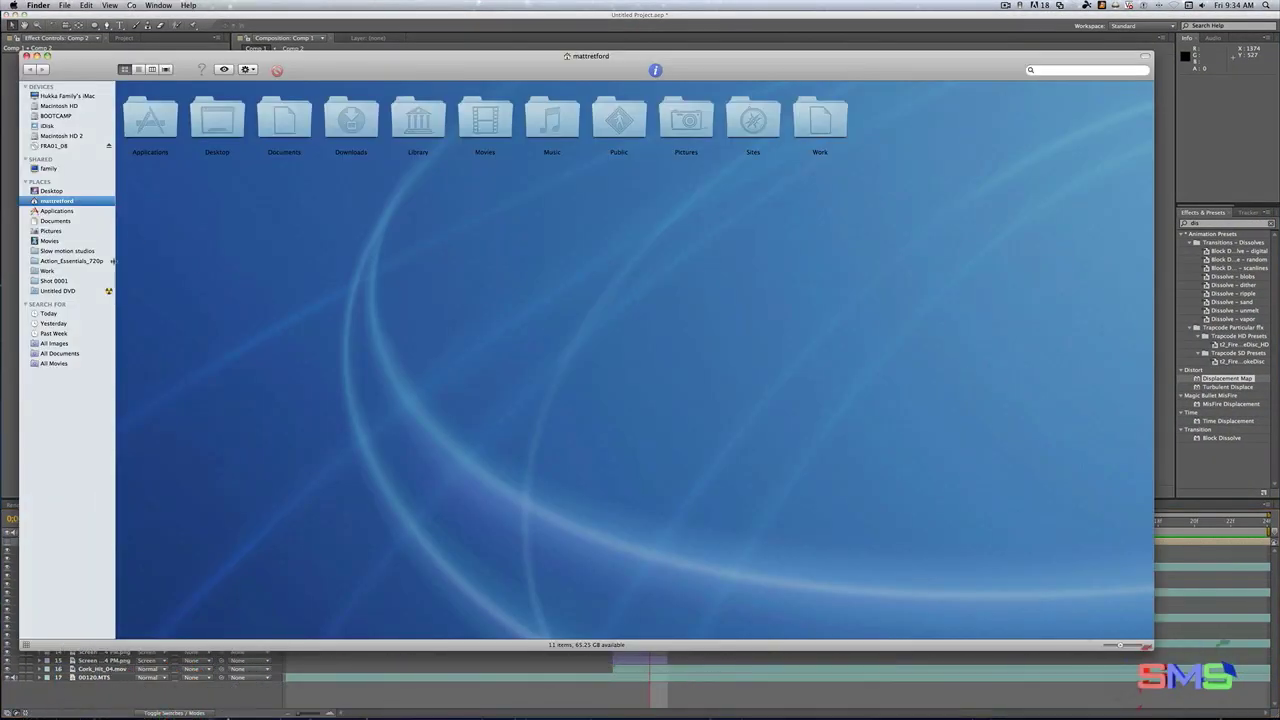
pyautogui.click(93, 262)
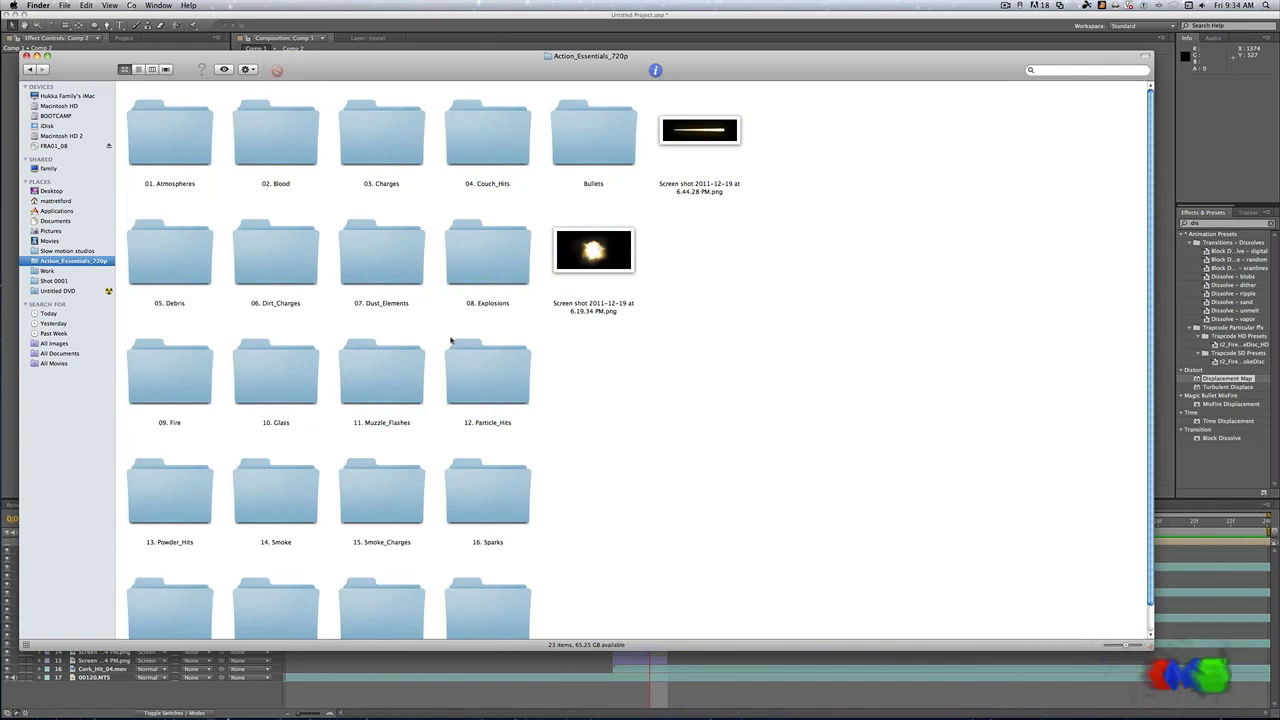
pyautogui.scroll(-2, 451, 341)
pyautogui.doubleClick(258, 592)
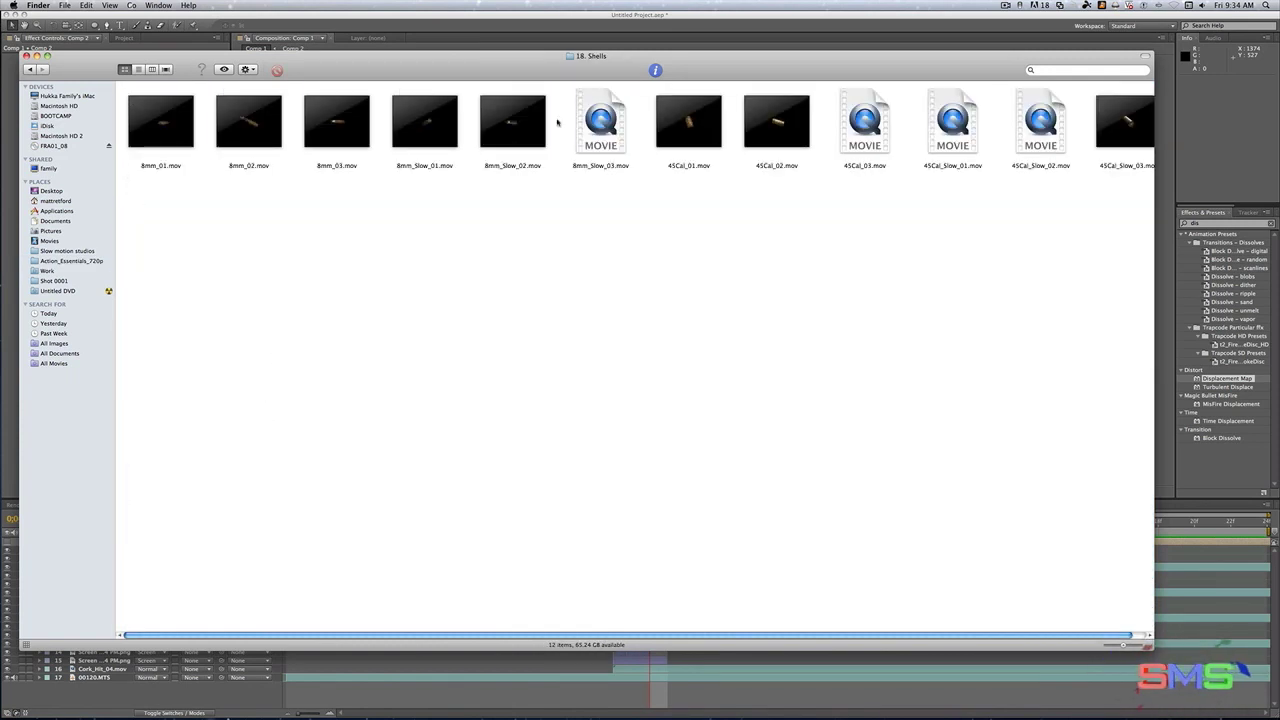
pyautogui.click(700, 141)
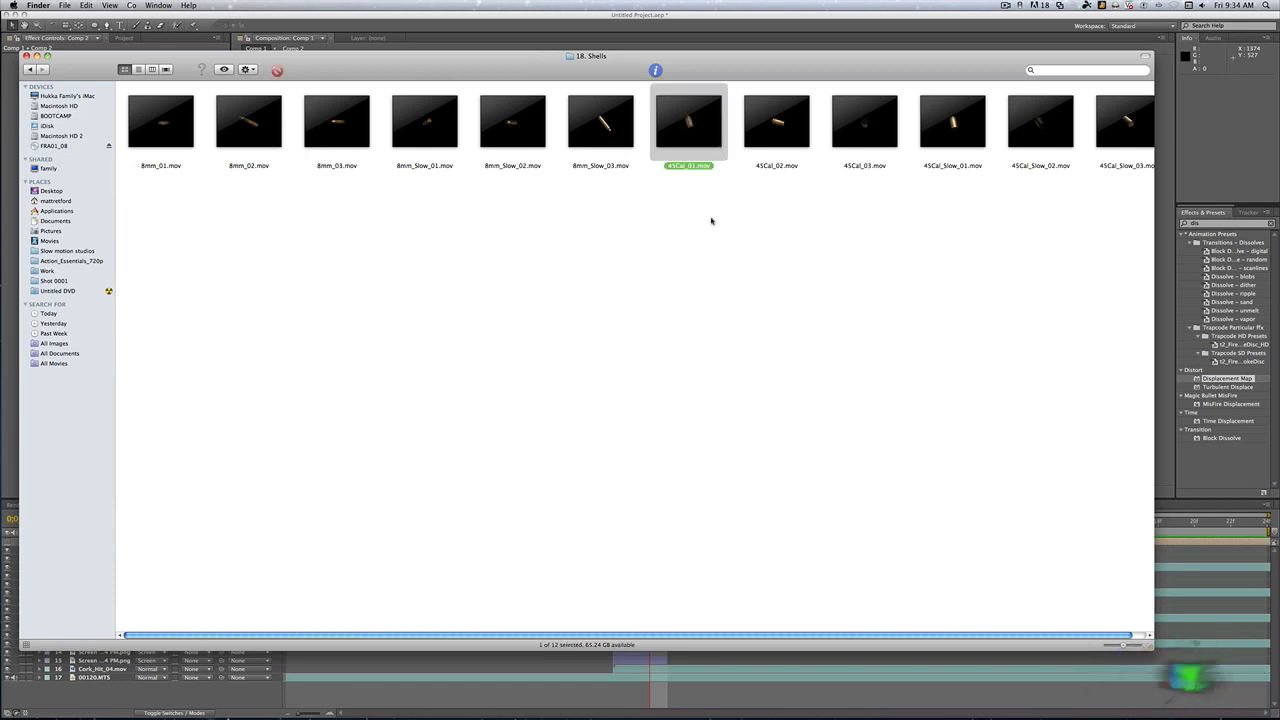
pyautogui.moveTo(706, 160); pyautogui.dragTo(6, 354)
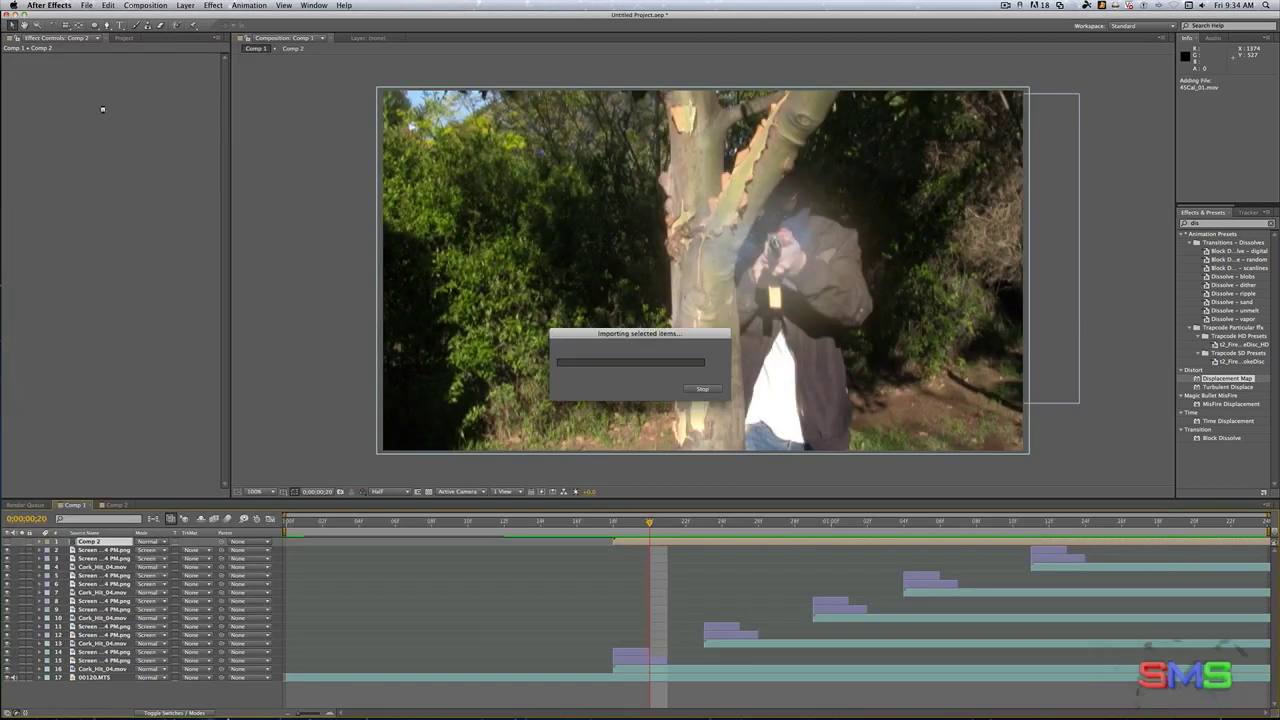
# - Place 45Cal_01.mov over the gun in Comp 1, scaled to 10% and starting at 0;00;00;18
pyautogui.click(123, 38)
pyautogui.moveTo(28, 127); pyautogui.dragTo(770, 244)
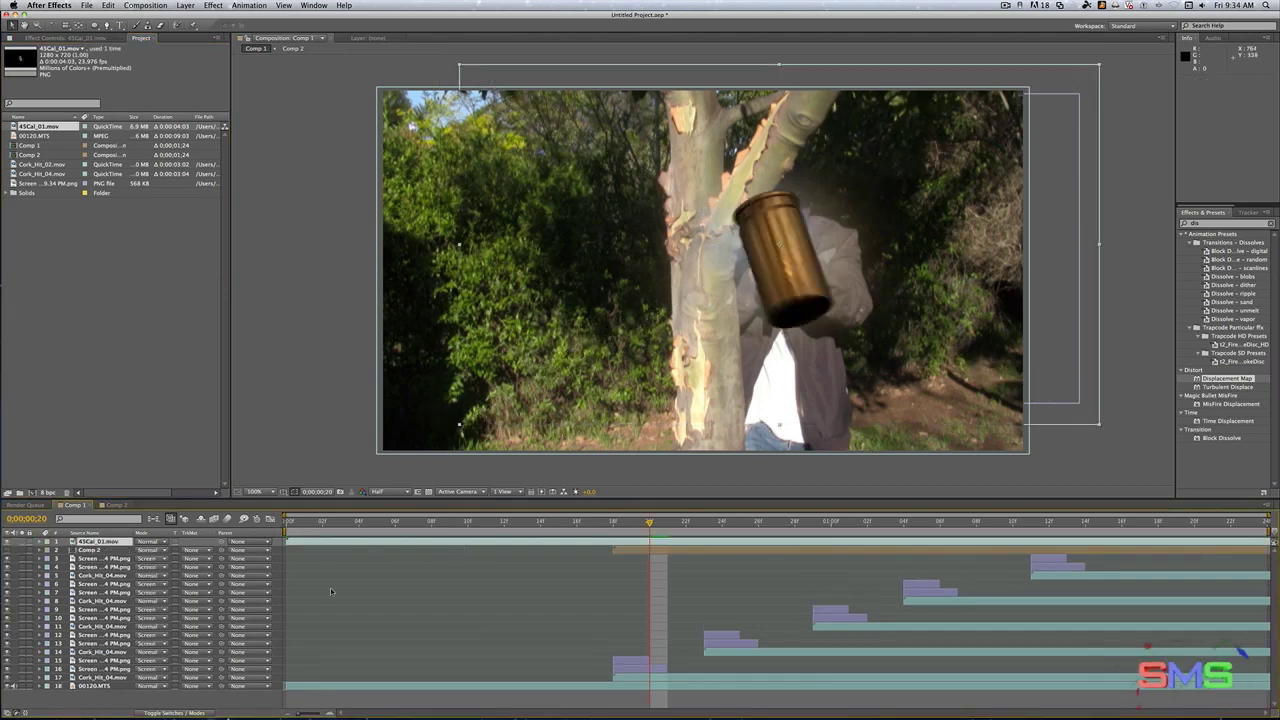
pyautogui.press('s')
pyautogui.moveTo(152, 550); pyautogui.dragTo(62, 550)
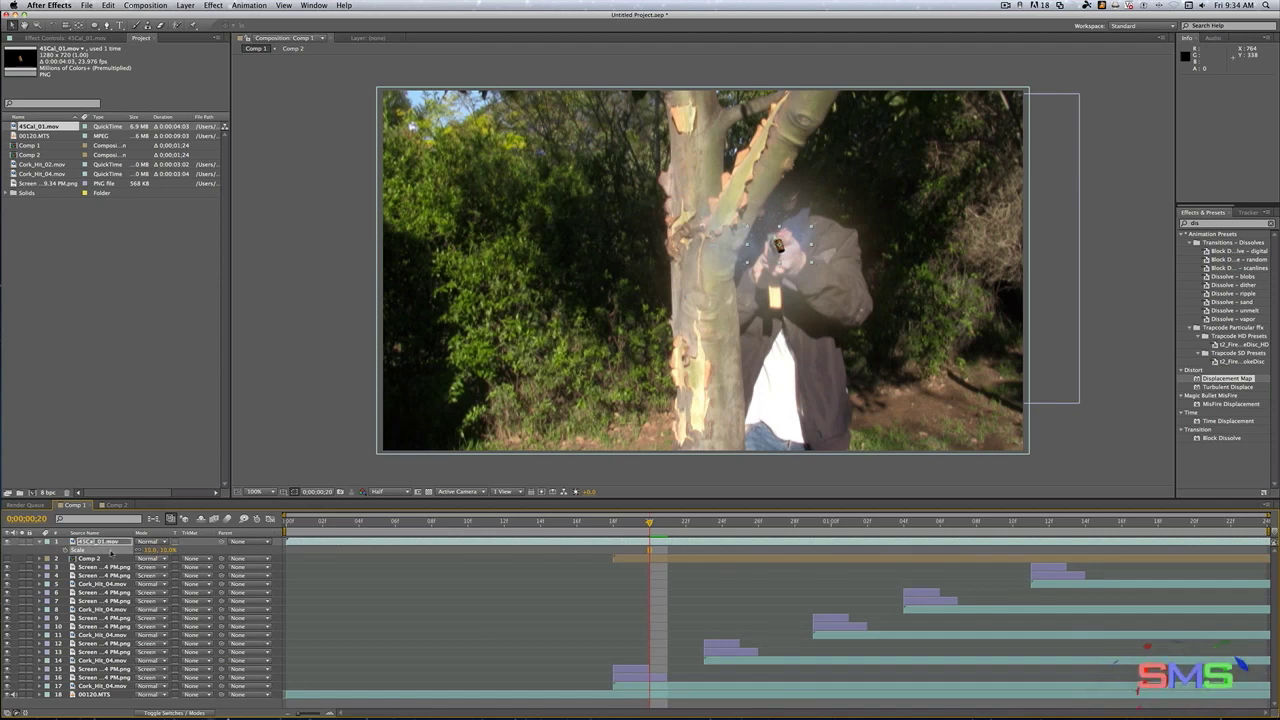
pyautogui.press('s')
pyautogui.moveTo(632, 541); pyautogui.dragTo(958, 540)
pyautogui.click(613, 522)
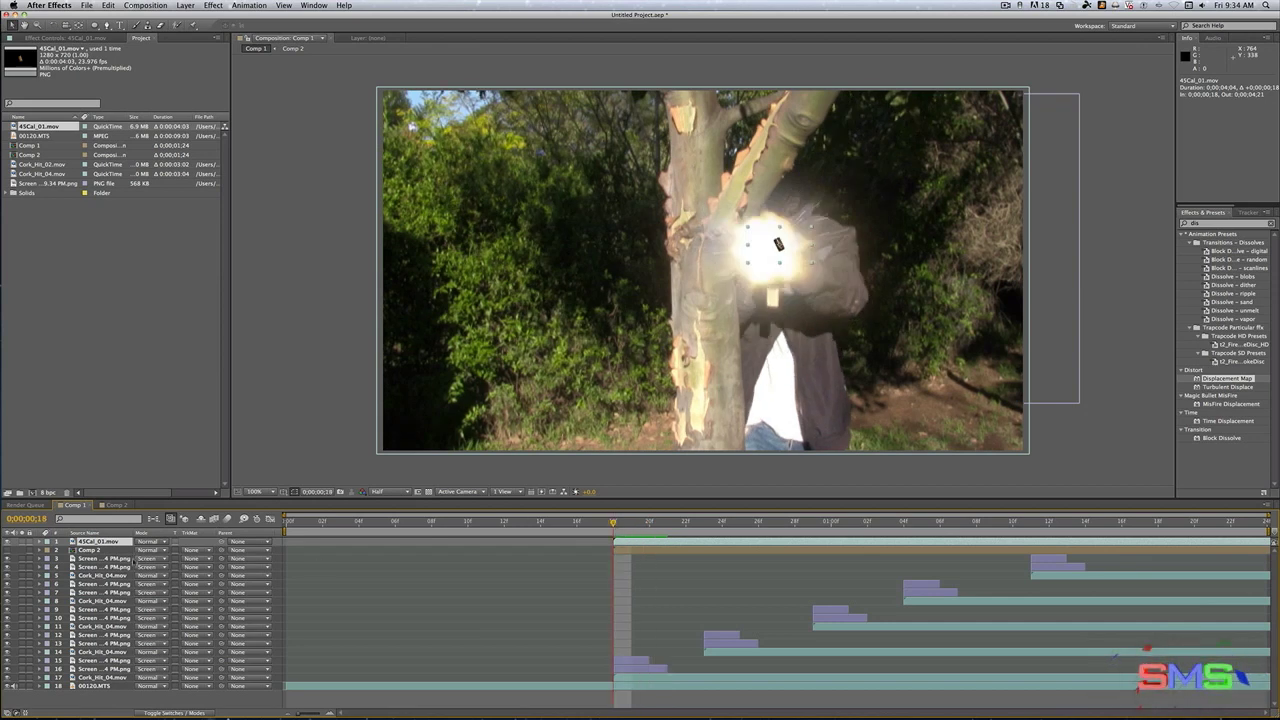
# - Animate the shell's position from the gun at 0;00;00;18 along an upward arc to beyond the frame's right edge at 0;00;00;28
pyautogui.press('p')
pyautogui.click(65, 550)
pyautogui.moveTo(613, 522); pyautogui.dragTo(793, 531)
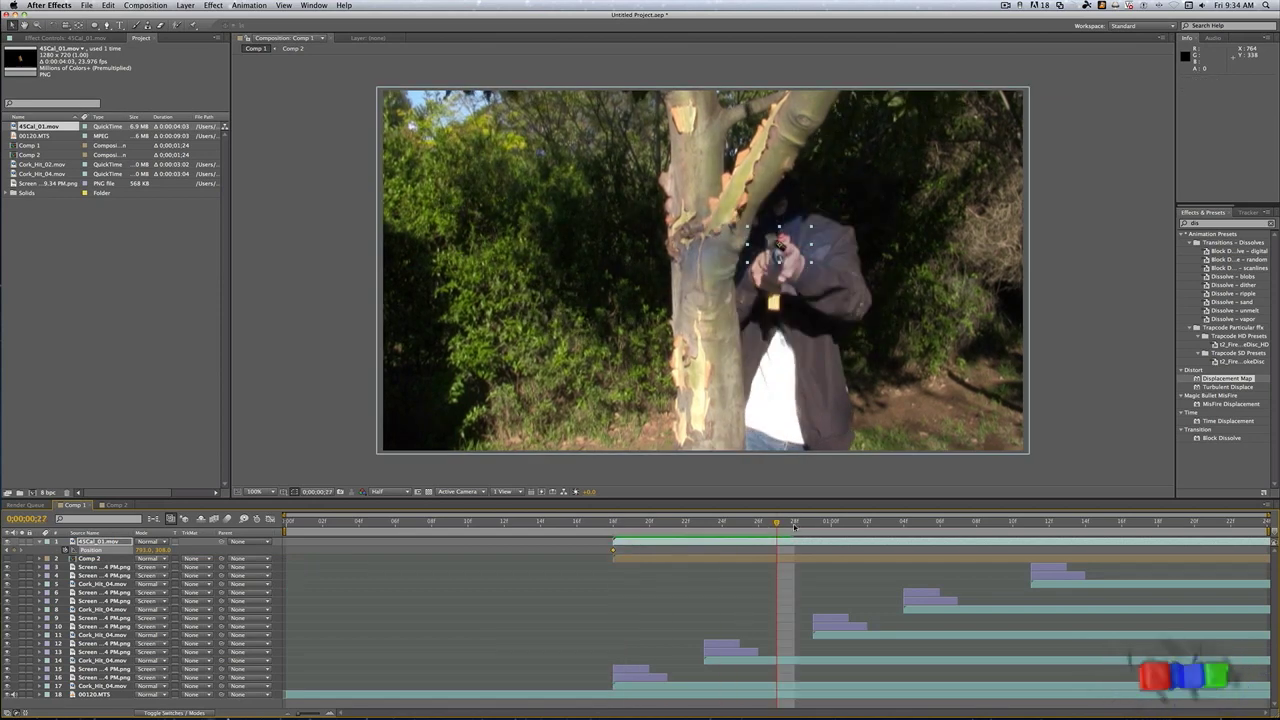
pyautogui.click(13, 550)
pyautogui.moveTo(779, 244); pyautogui.dragTo(1059, 290)
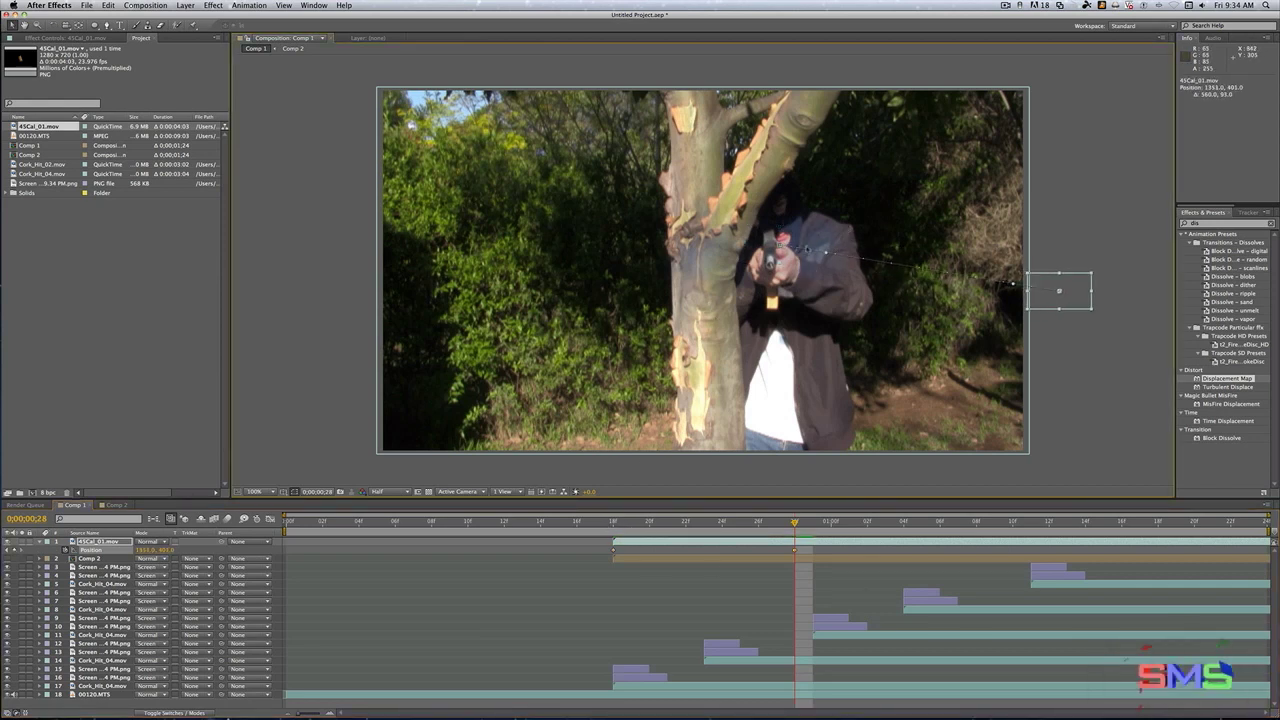
pyautogui.moveTo(826, 258); pyautogui.dragTo(944, 139)
pyautogui.moveTo(1059, 291); pyautogui.dragTo(1020, 254)
# - Place the 45Cal_01.mov layer directly above 00120.MTS in the layer stack, and preview the shell ejection from 0;00;00;16
pyautogui.moveTo(628, 527)
pyautogui.mouseDown()
pyautogui.moveTo(577, 522)
pyautogui.moveTo(834, 522)
pyautogui.moveTo(577, 522)
pyautogui.mouseUp()
pyautogui.moveTo(95, 543); pyautogui.dragTo(100, 690)
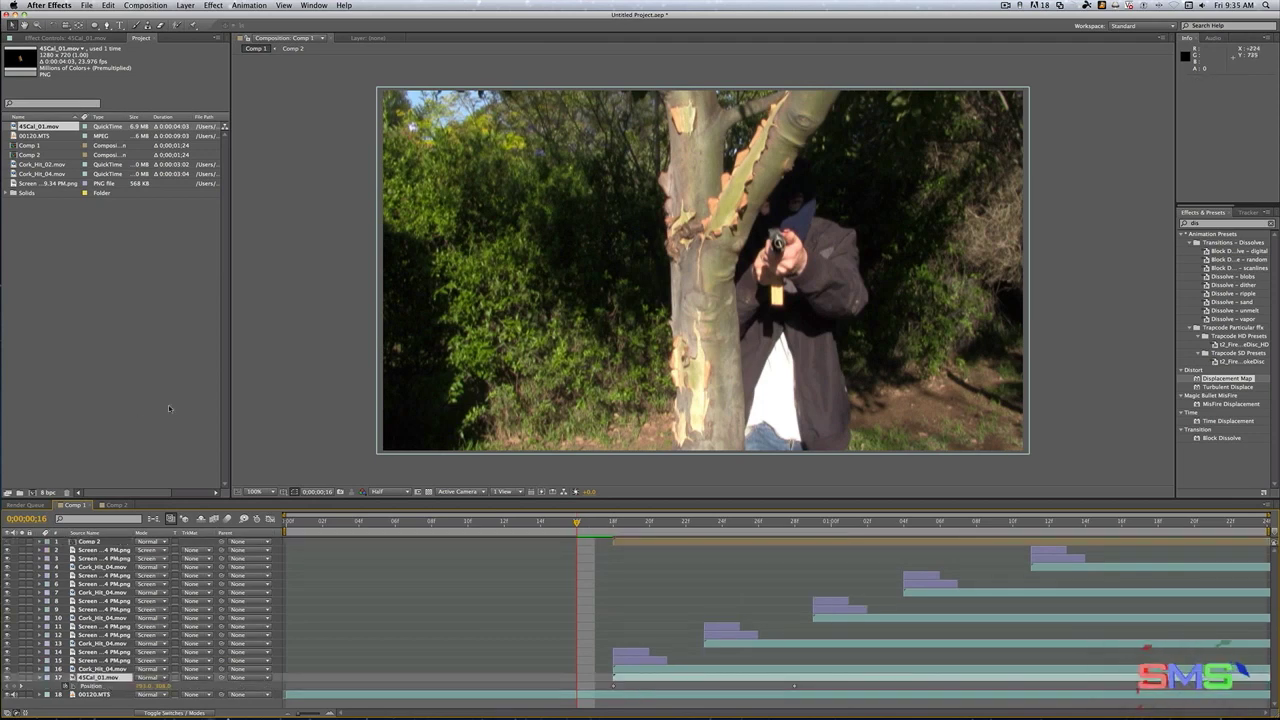
pyautogui.press('space')
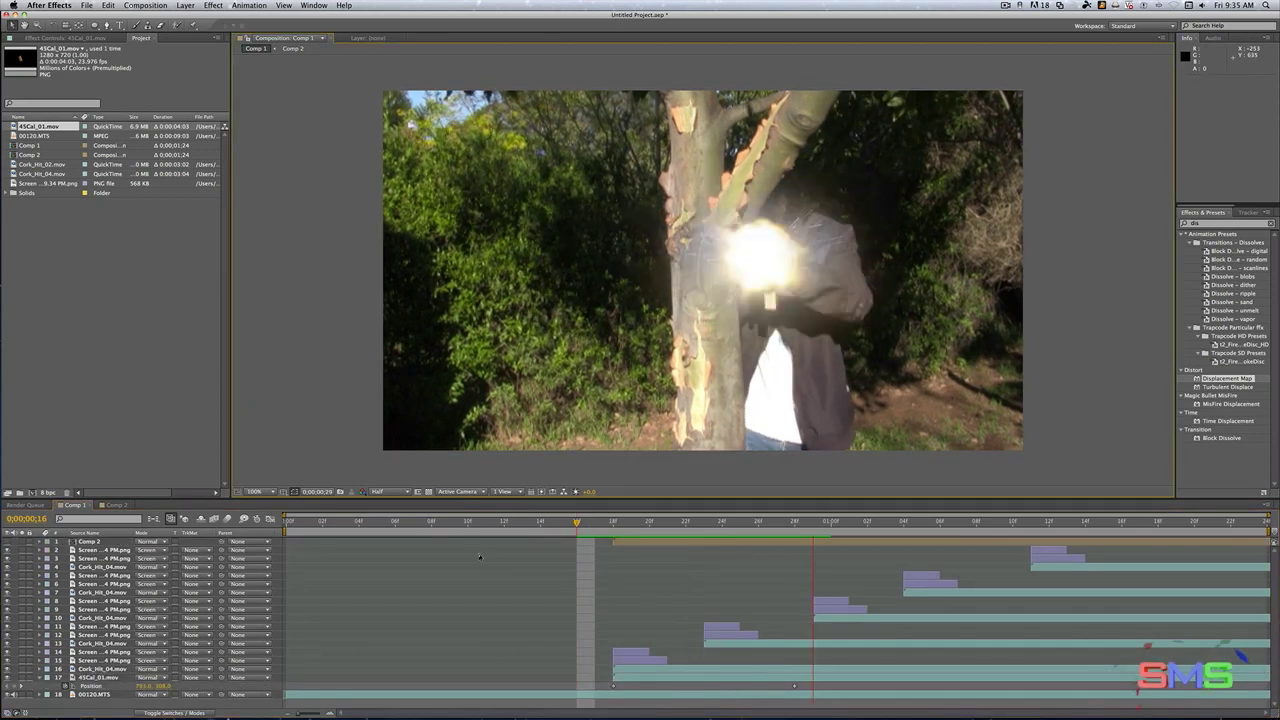
# - Scale the 45Cal_01.mov shell to 8%, and preview the smaller shell's flight in Comp 1
pyautogui.moveTo(579, 522); pyautogui.dragTo(631, 522)
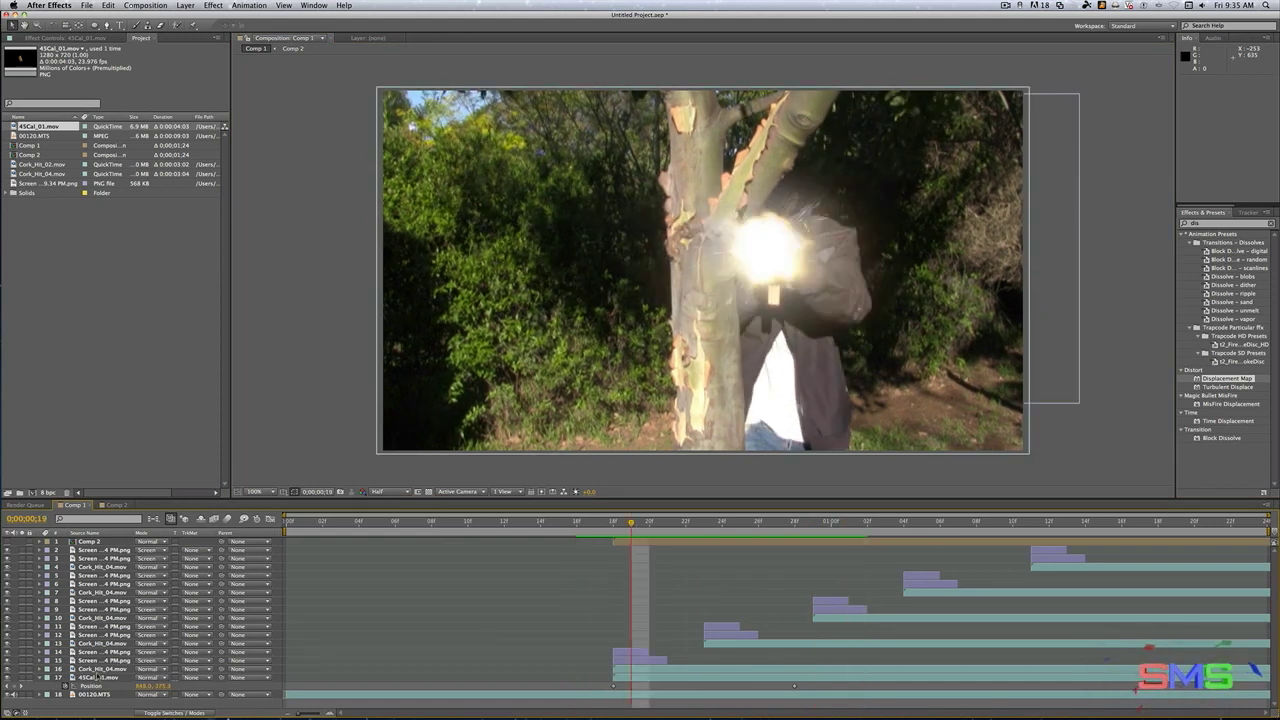
pyautogui.click(640, 677)
pyautogui.press('s')
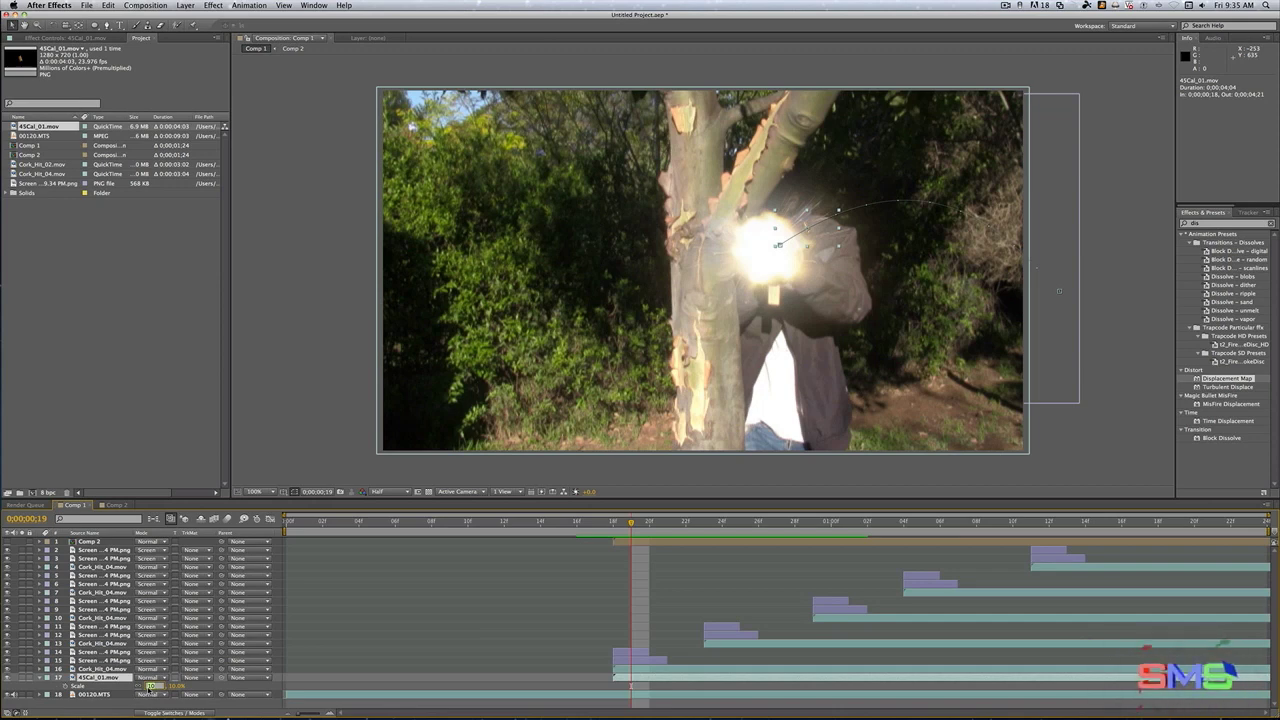
pyautogui.press('pagedown')
pyautogui.press('pagedown')
pyautogui.press('pagedown')
pyautogui.press('pagedown')
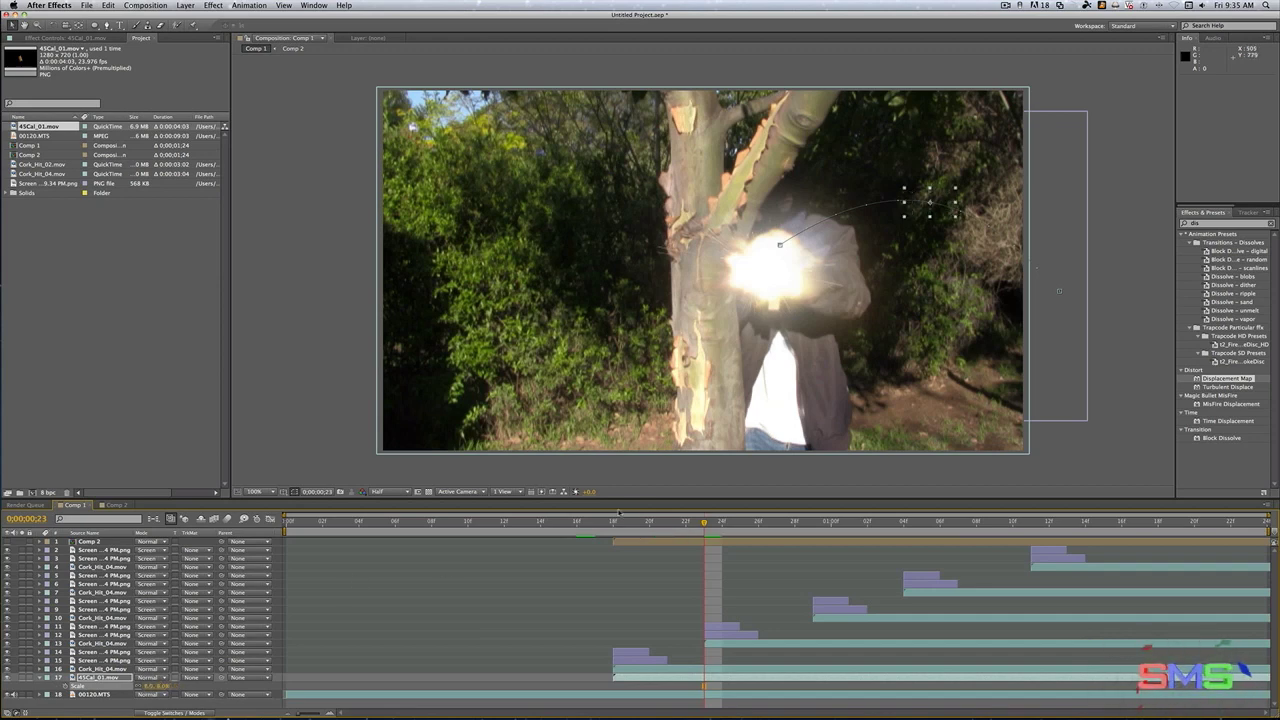
pyautogui.click(595, 521)
pyautogui.press('space')
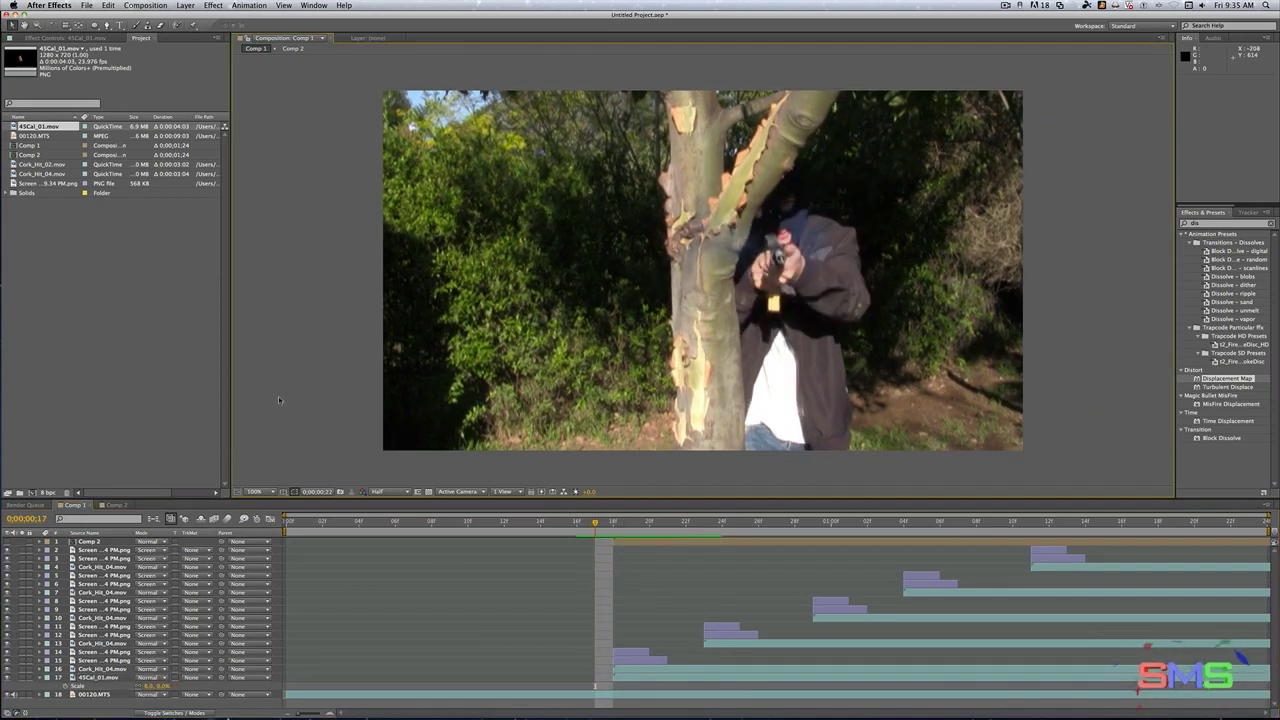
pyautogui.click(686, 522)
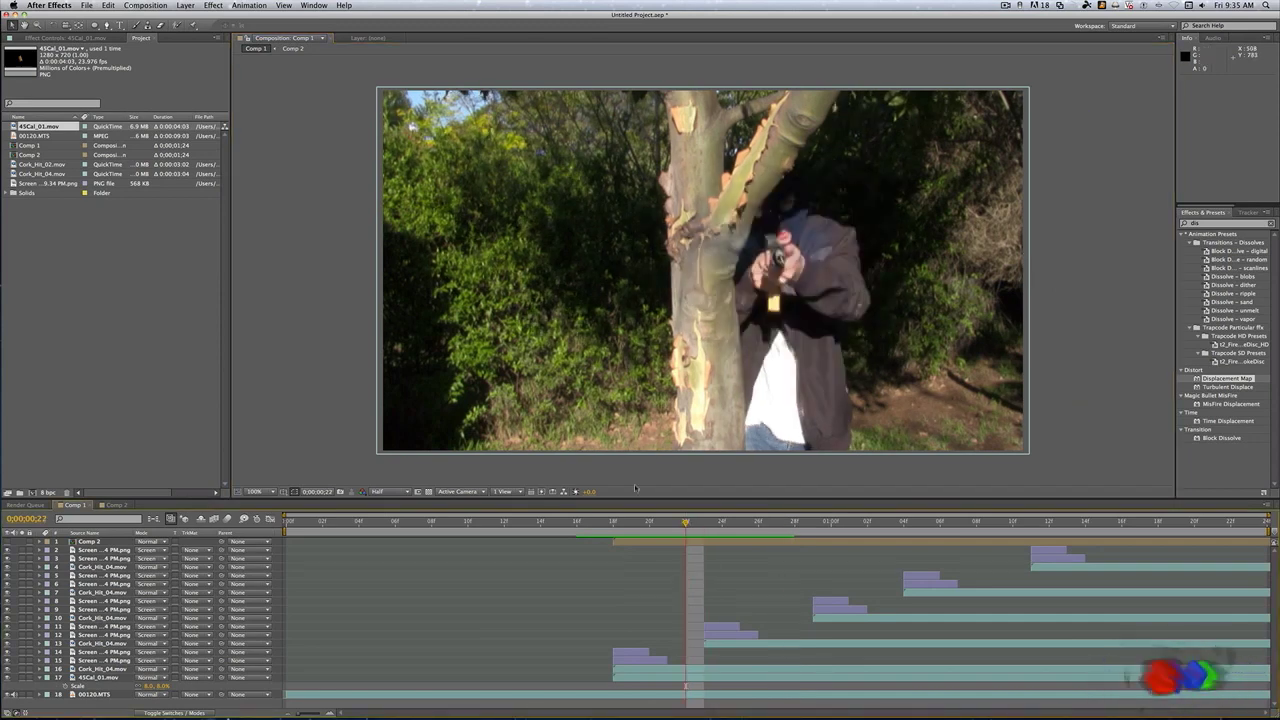
pyautogui.moveTo(613, 522); pyautogui.dragTo(560, 522)
pyautogui.press('space')
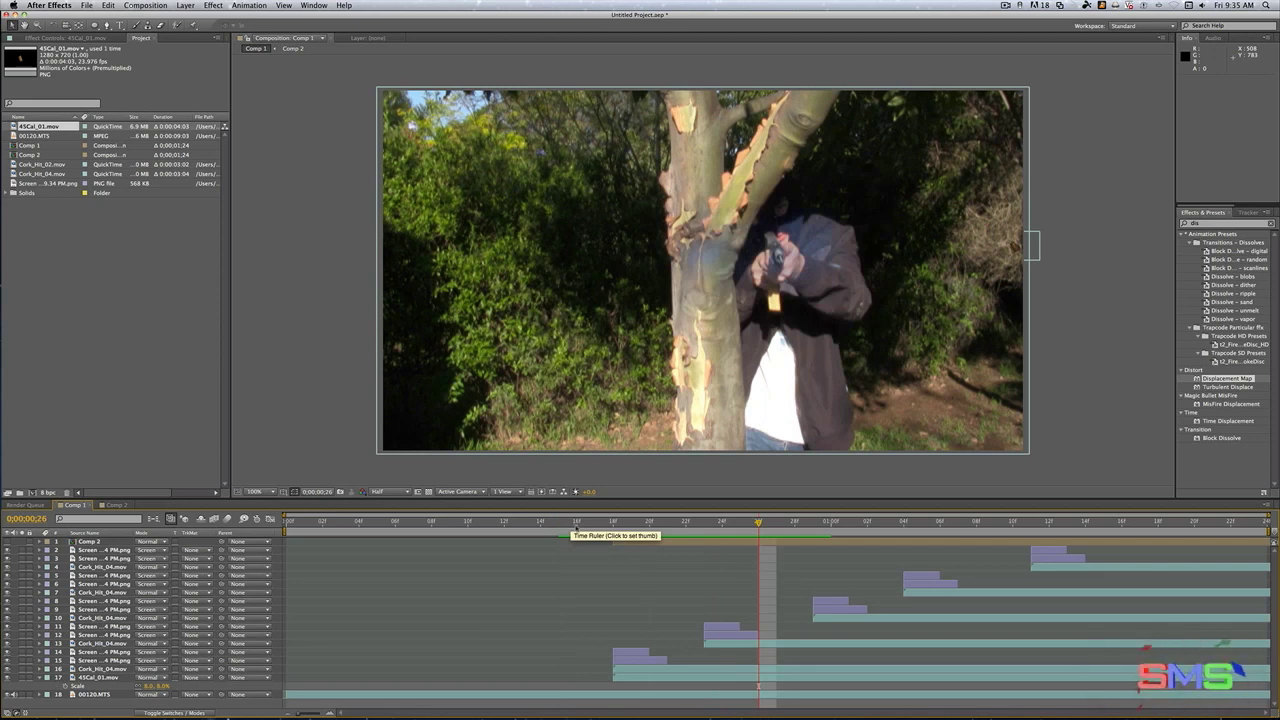
# - Lower the end of the shell's motion path just outside the frame, reshape its curve into a falling arc, and preview
pyautogui.click(110, 678)
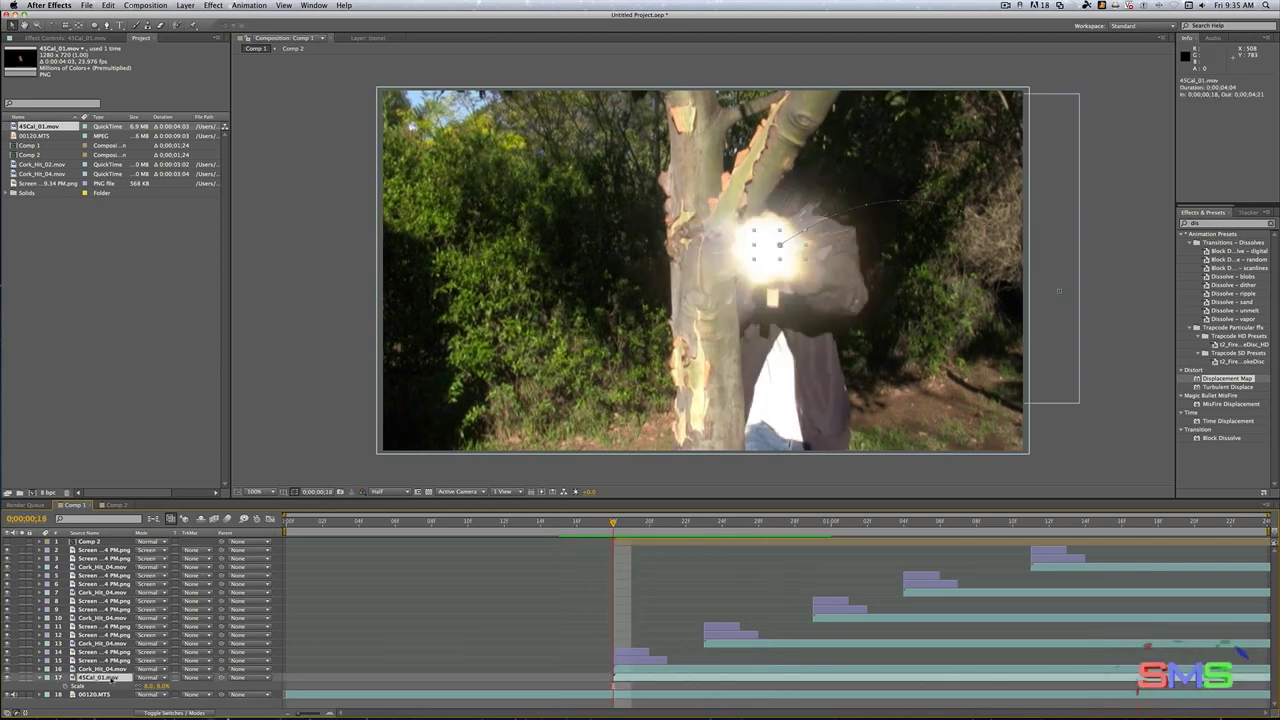
pyautogui.moveTo(1057, 293); pyautogui.dragTo(1037, 365)
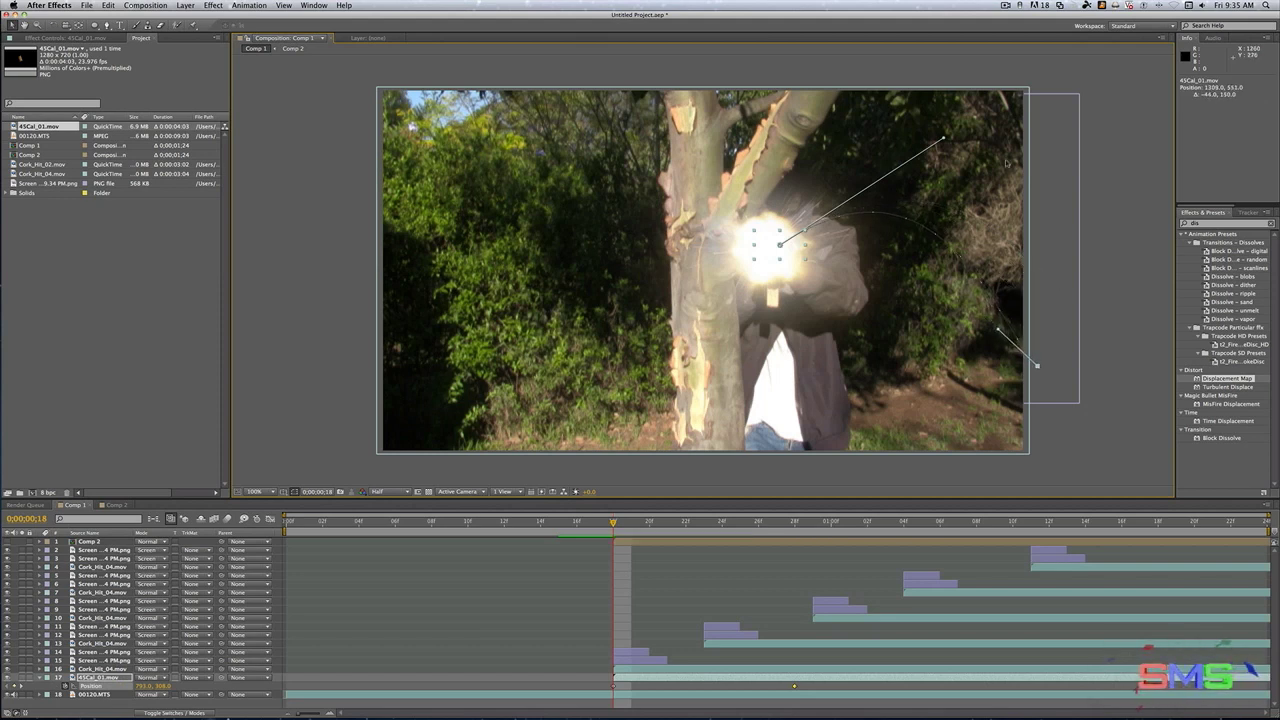
pyautogui.moveTo(943, 140); pyautogui.dragTo(950, 167)
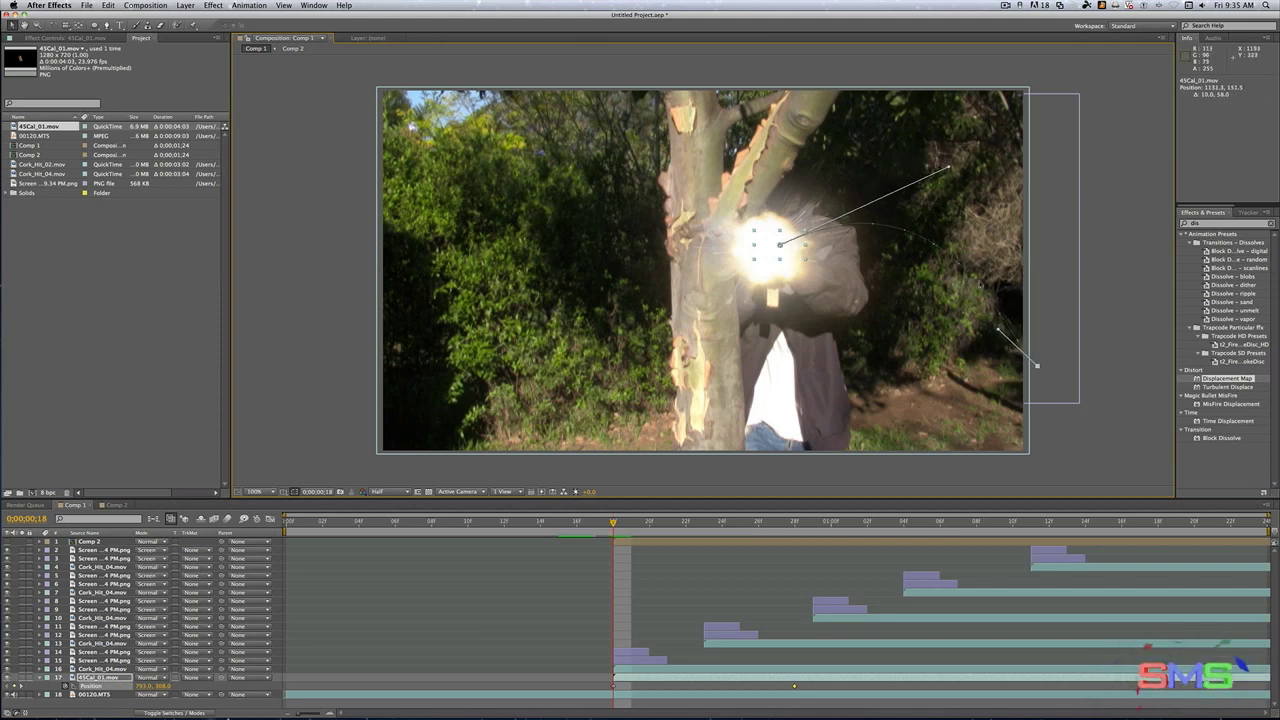
pyautogui.moveTo(998, 330); pyautogui.dragTo(1040, 388)
pyautogui.moveTo(614, 522); pyautogui.dragTo(577, 522)
pyautogui.press('space')
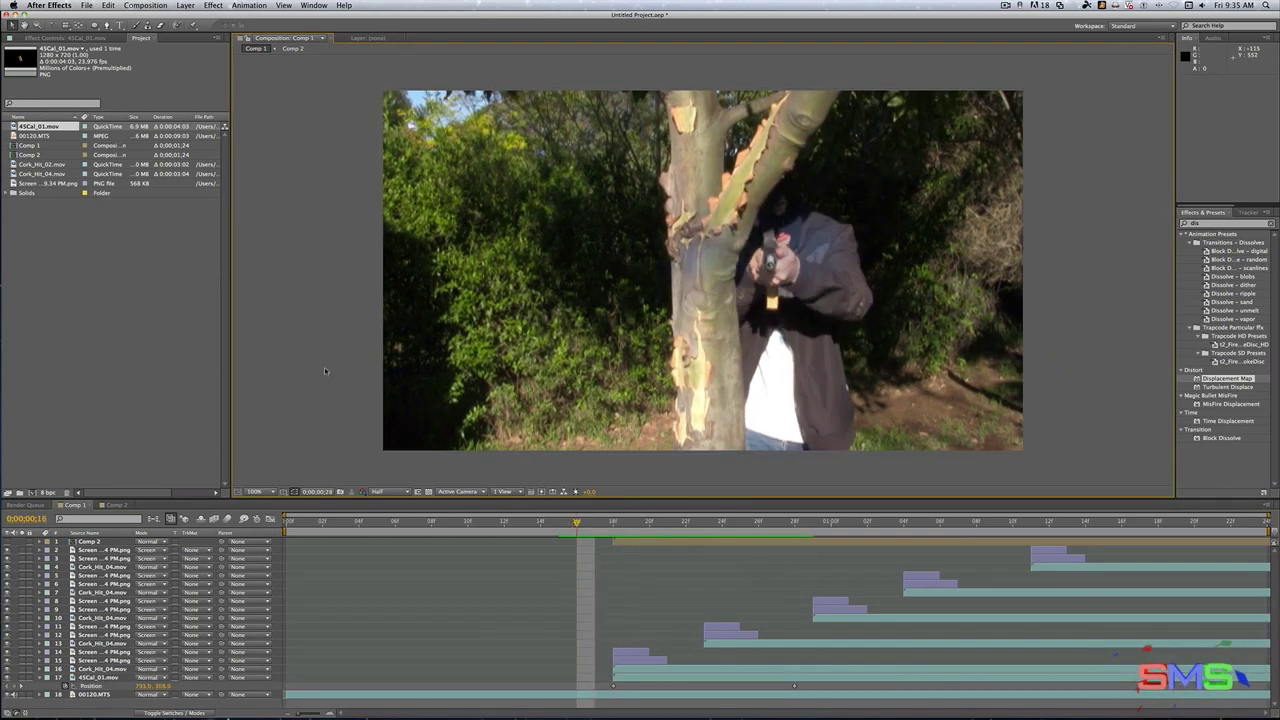
pyautogui.click(572, 524)
pyautogui.press('space')
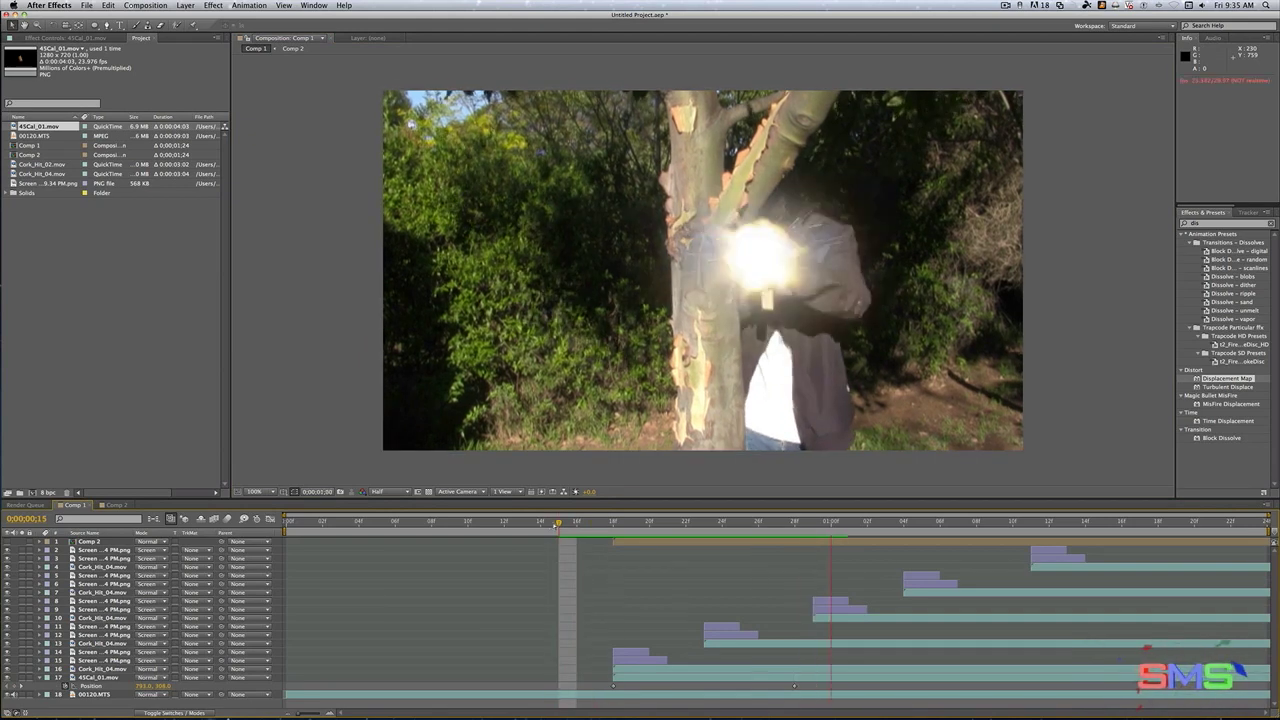
# - Duplicate the 45Cal_01.mov shell layer three times, starting the copies at 0;00;00;23, 0;00;00;29 and 0;00;01;05
pyautogui.click(106, 678)
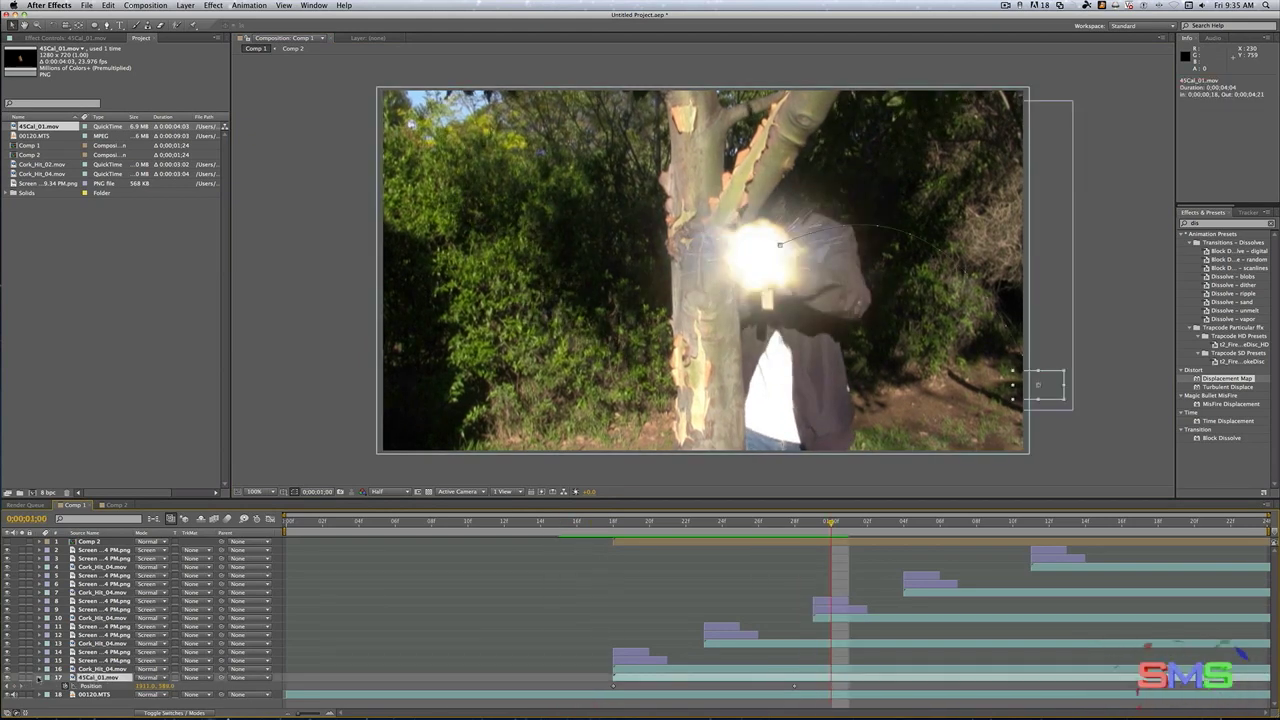
pyautogui.hotkey('ctrl', 'd')
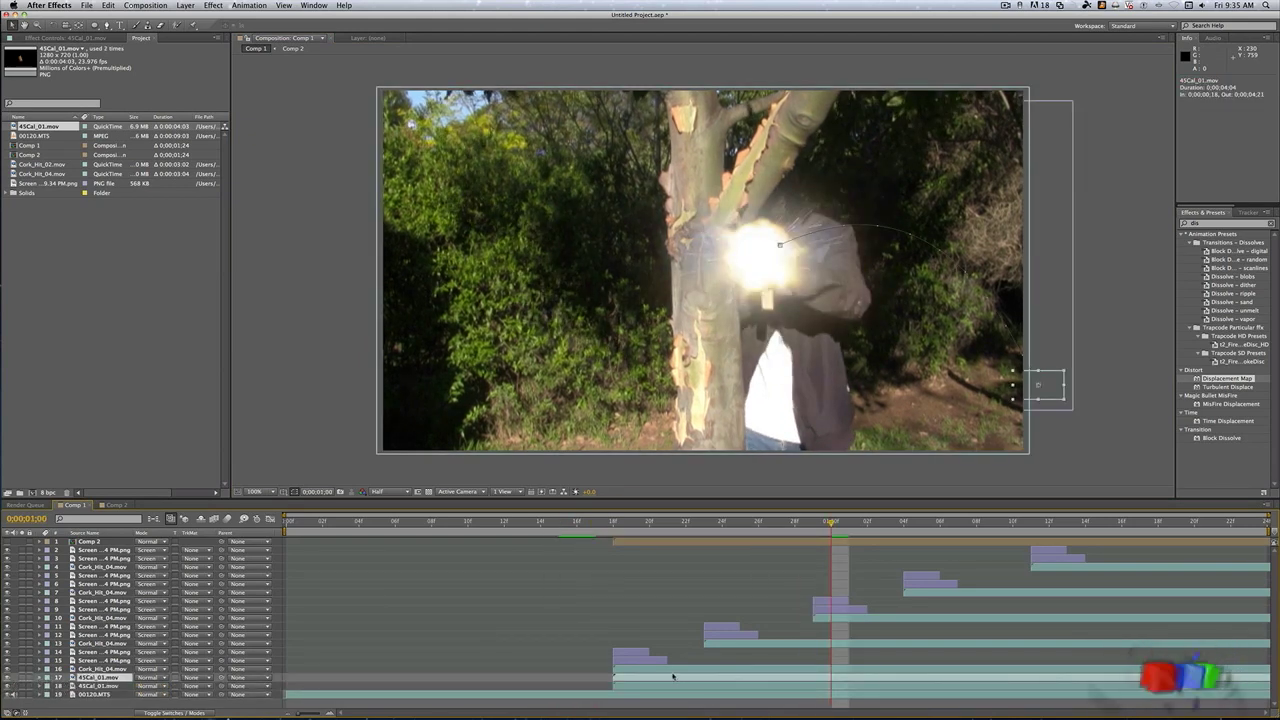
pyautogui.moveTo(629, 676); pyautogui.dragTo(937, 678)
pyautogui.hotkey('ctrl', 'd')
pyautogui.hotkey('ctrl', 'd')
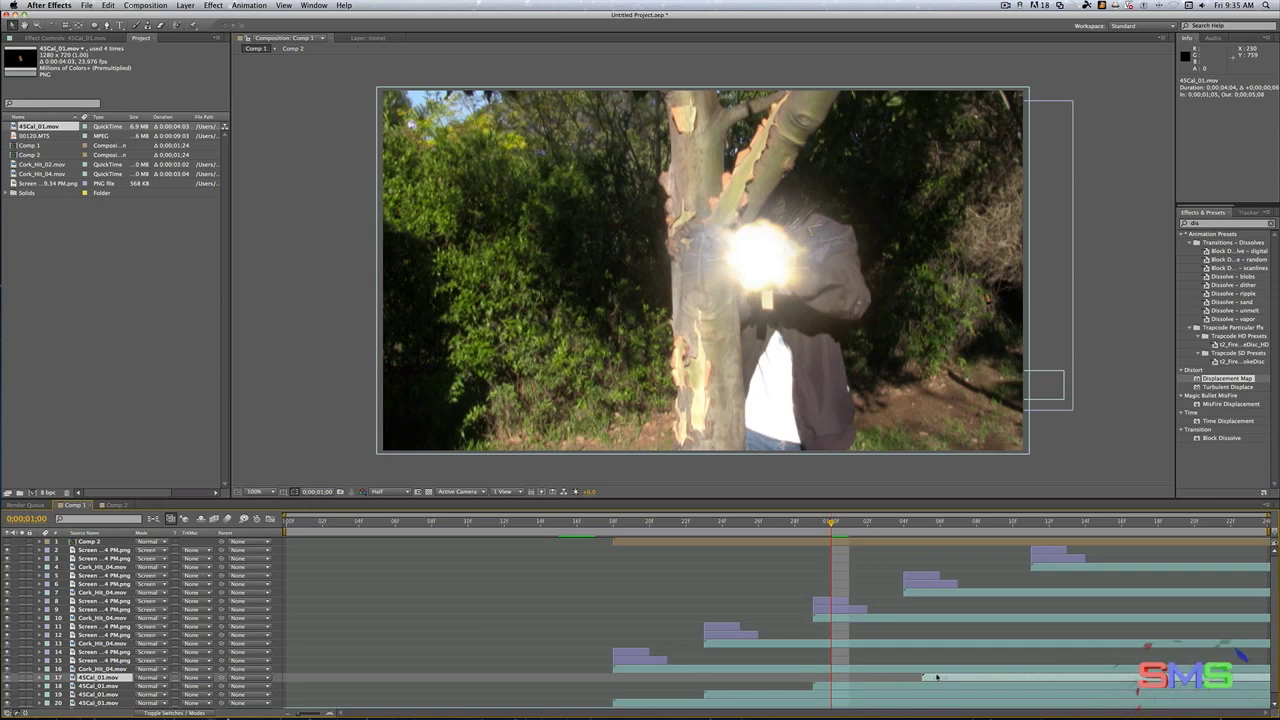
# - Align the latest shell copy with the shot at 0;00;01;04, add another starting at 0;00;01;11, and preview all ejections
pyautogui.moveTo(843, 521); pyautogui.dragTo(905, 521)
pyautogui.hotkey('ctrl', 'd')
pyautogui.moveTo(920, 682); pyautogui.dragTo(1054, 677)
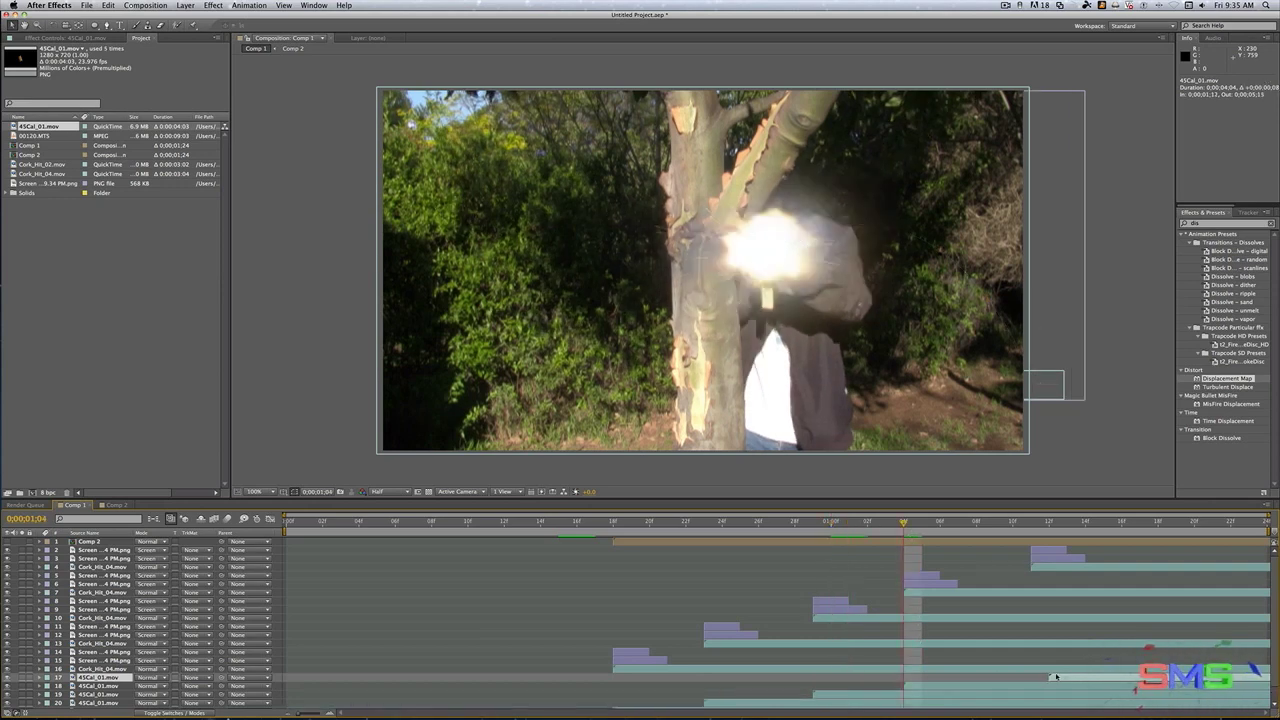
pyautogui.click(1034, 524)
pyautogui.moveTo(1066, 679); pyautogui.dragTo(1048, 678)
pyautogui.click(576, 521)
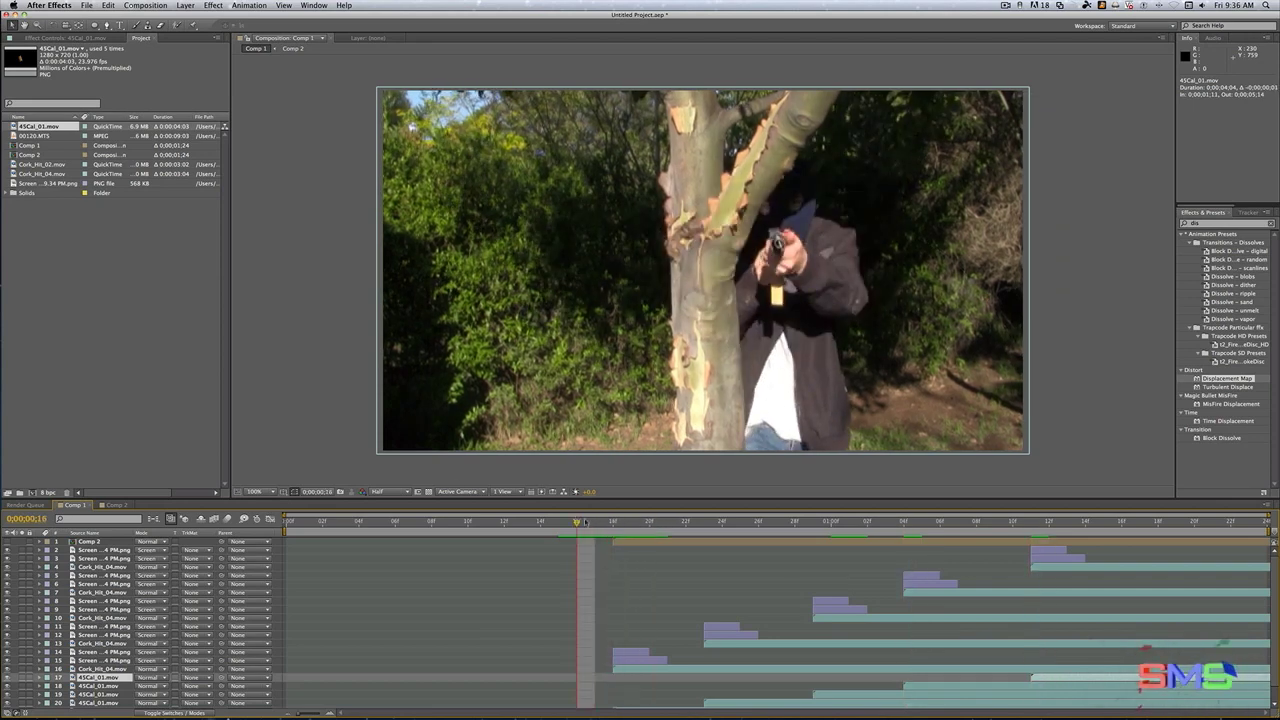
pyautogui.press('space')
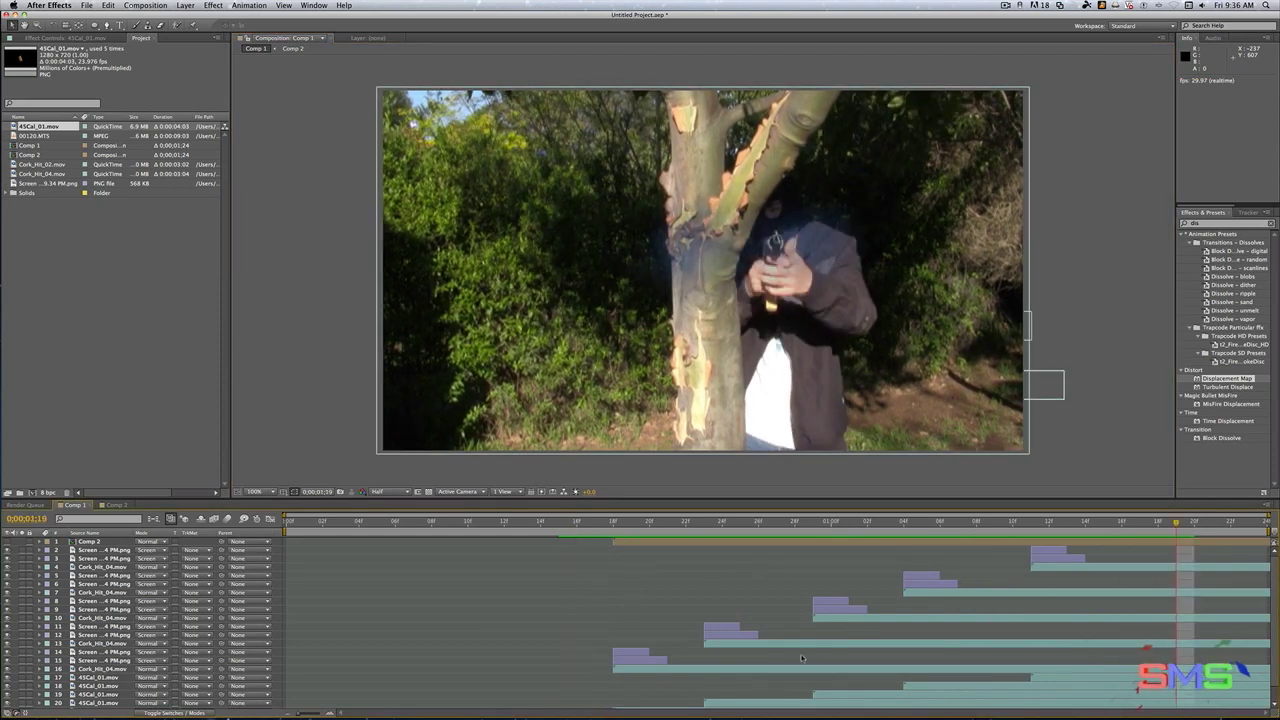
# - Lower the motion path of the shell starting at 0;00;00;23, its start by about 41 px and its end by about 67 px
pyautogui.scroll(-2, 797, 650)
pyautogui.click(782, 689)
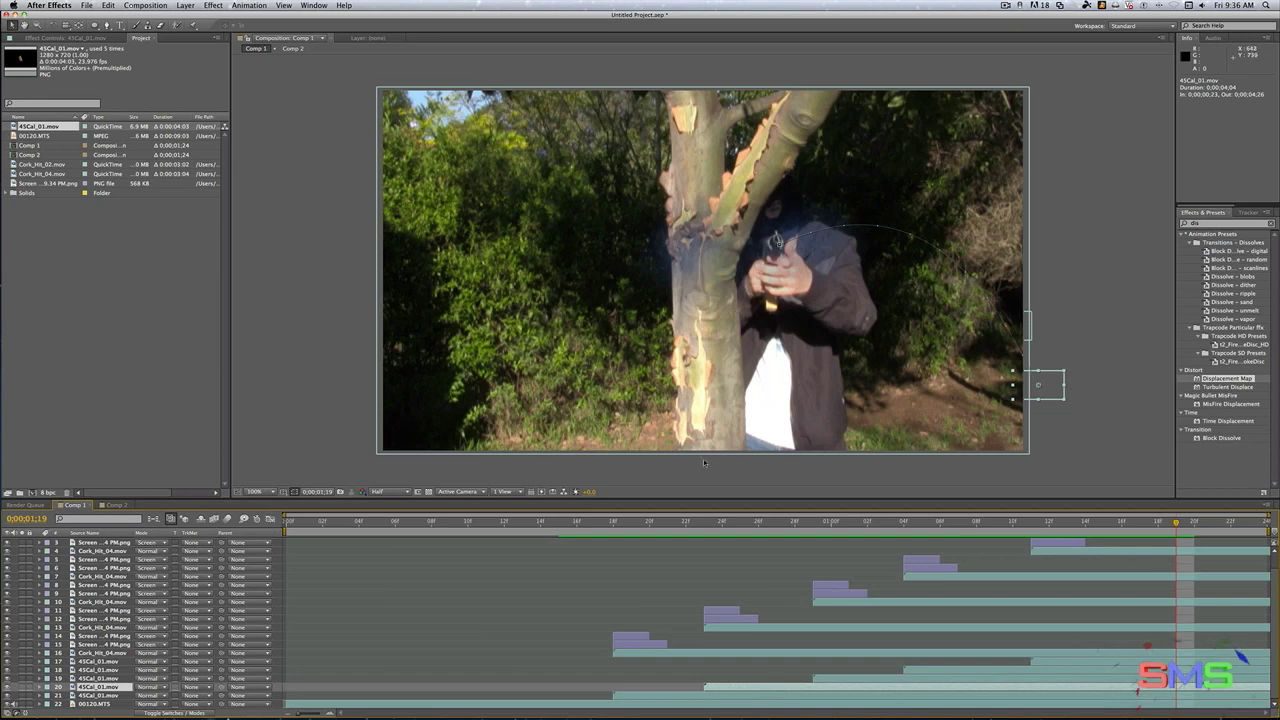
pyautogui.click(722, 524)
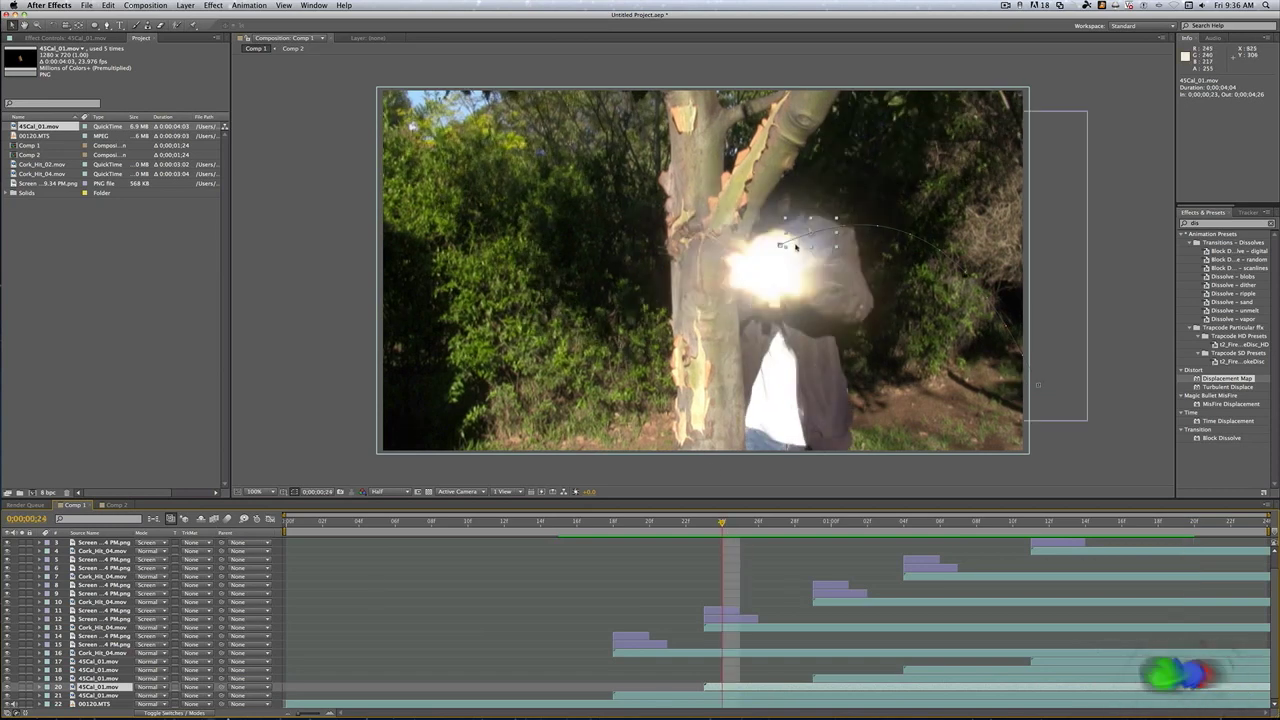
pyautogui.moveTo(783, 244); pyautogui.dragTo(779, 265)
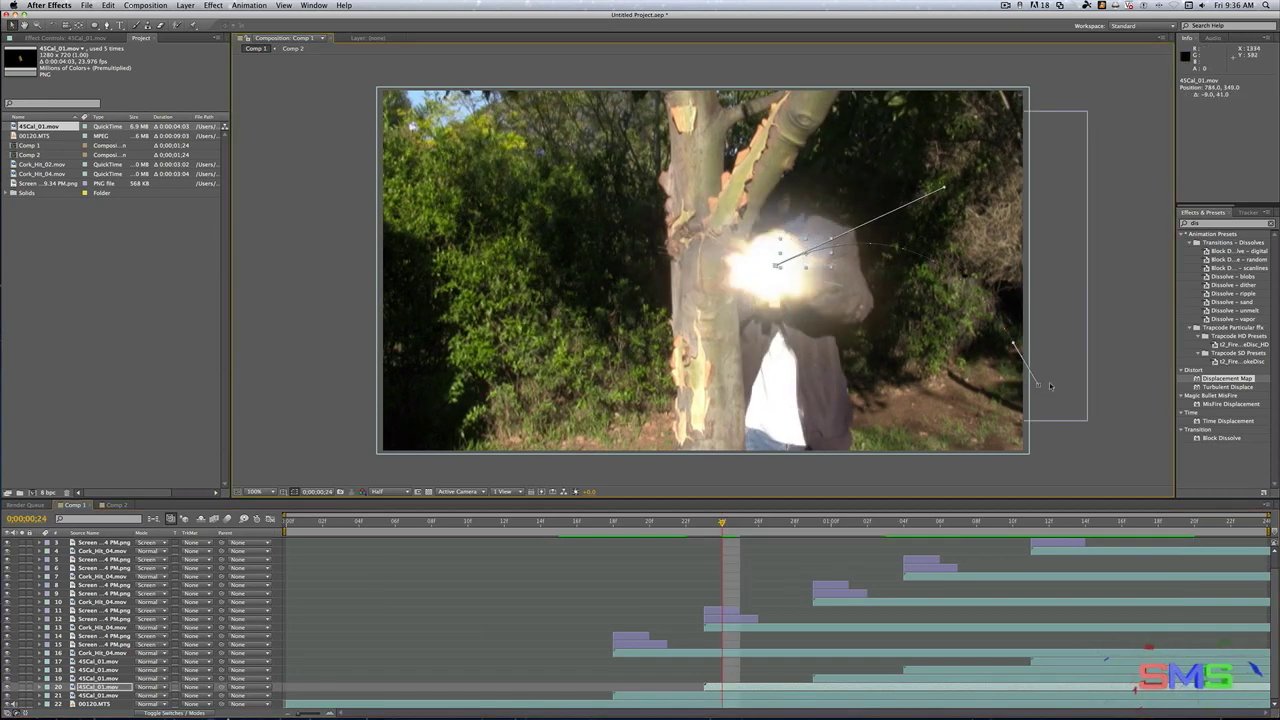
pyautogui.moveTo(1041, 388); pyautogui.dragTo(1040, 418)
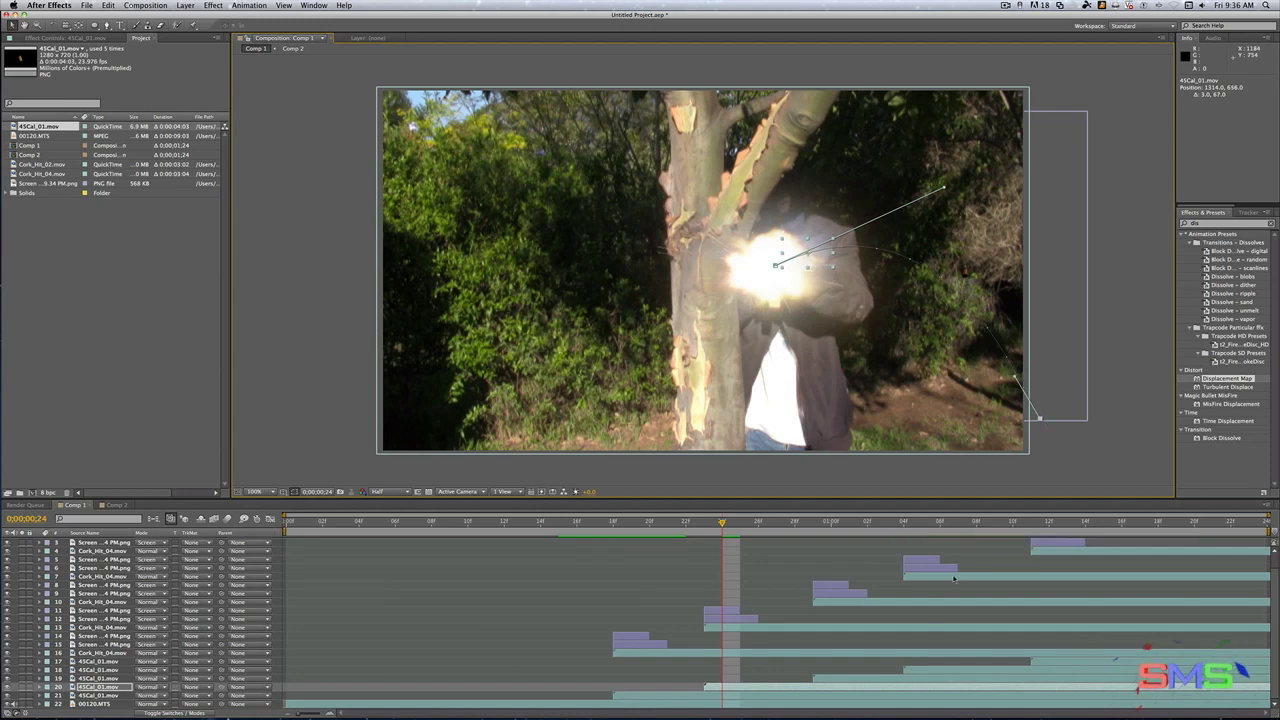
# - Vary the motion path of the shell starting at 0;00;01;04, moving its end to 1313, 674 and its start to 771, 289
pyautogui.click(940, 522)
pyautogui.click(947, 668)
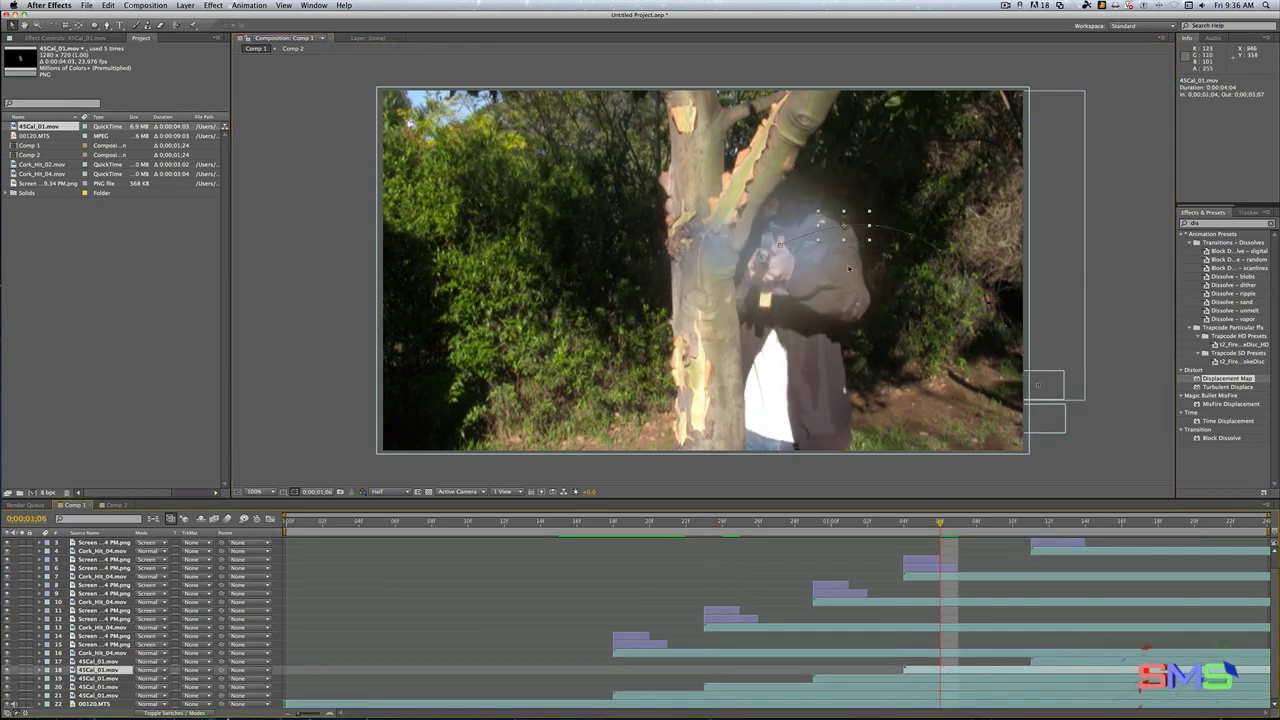
pyautogui.moveTo(1036, 388); pyautogui.dragTo(1037, 424)
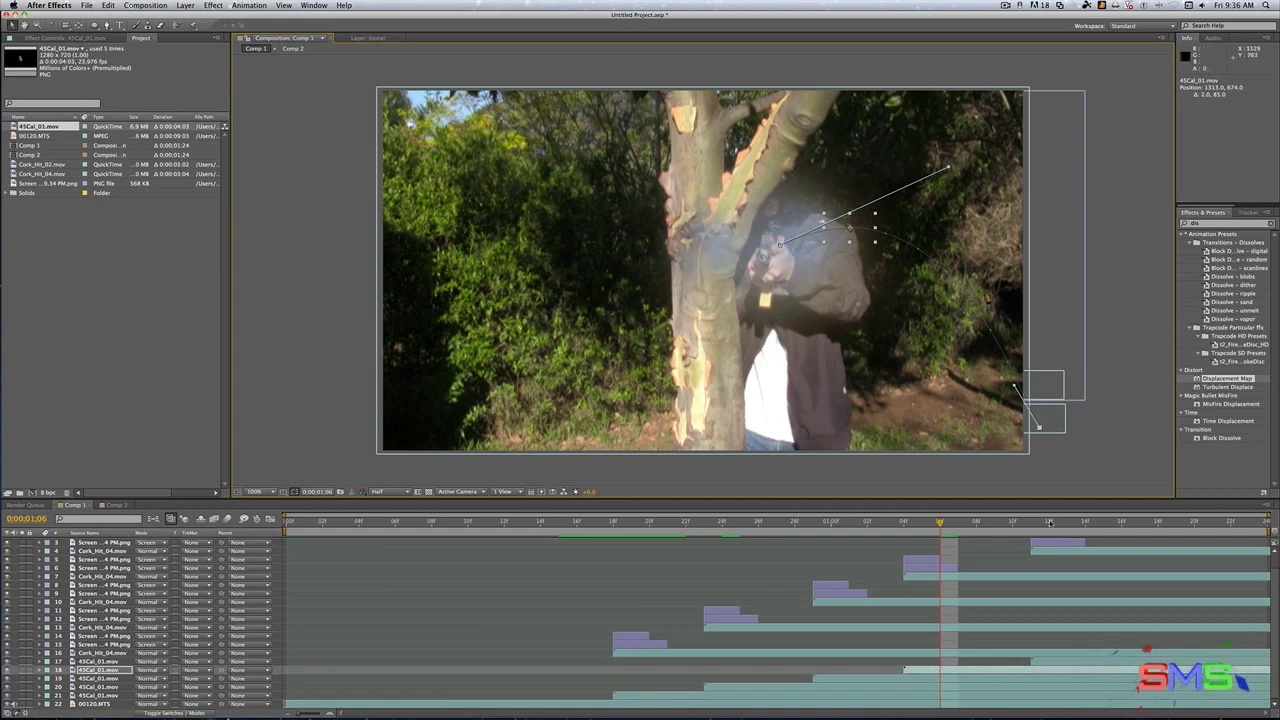
pyautogui.moveTo(784, 243); pyautogui.dragTo(773, 234)
pyautogui.press('pagedown')
pyautogui.press('pagedown')
pyautogui.press('pagedown')
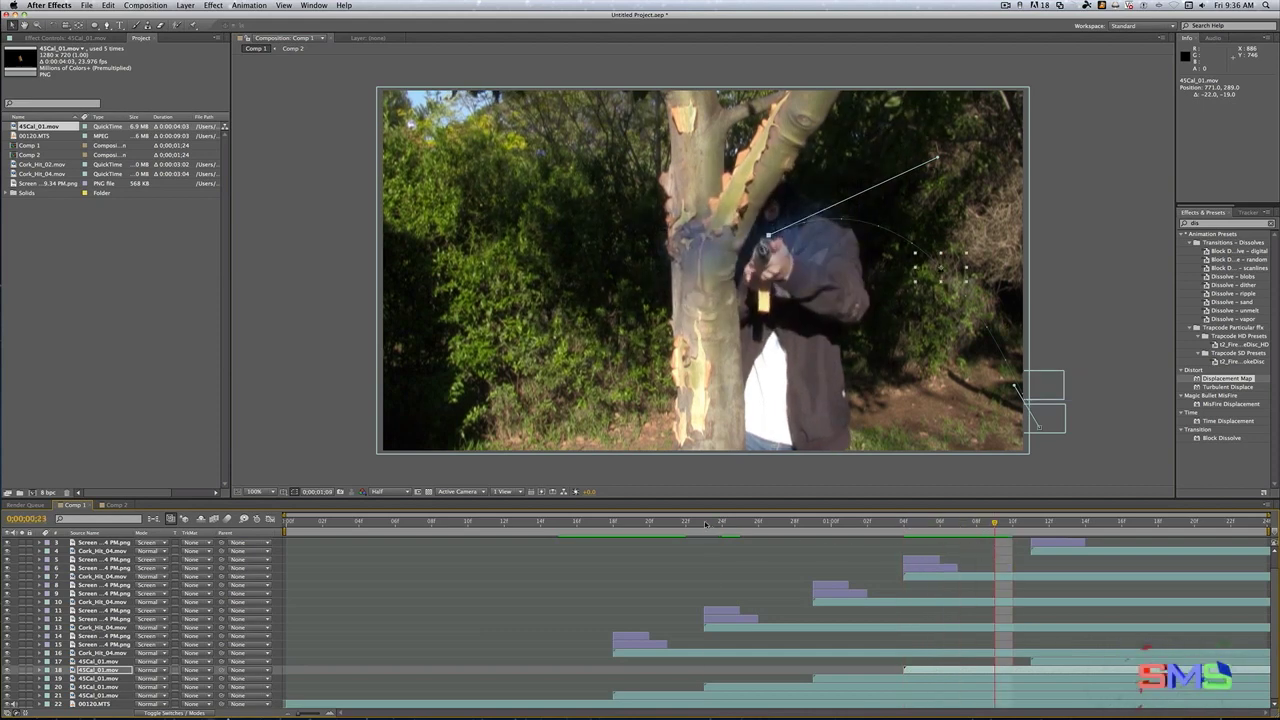
# - Preview Comp 1 repeatedly to check the varied shell ejections across all of the gunshots
pyautogui.click(631, 521)
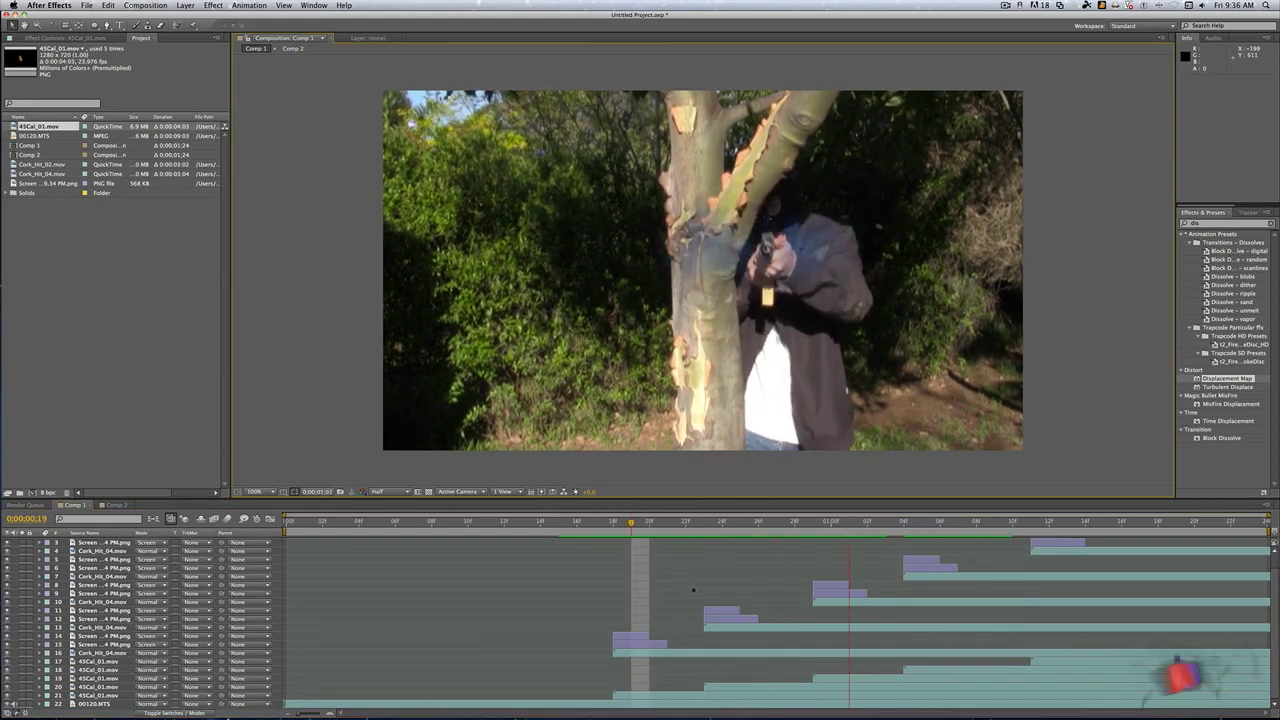
pyautogui.press('pageup')
pyautogui.press('pageup')
pyautogui.press('pageup')
pyautogui.press('pageup')
pyautogui.press('space')
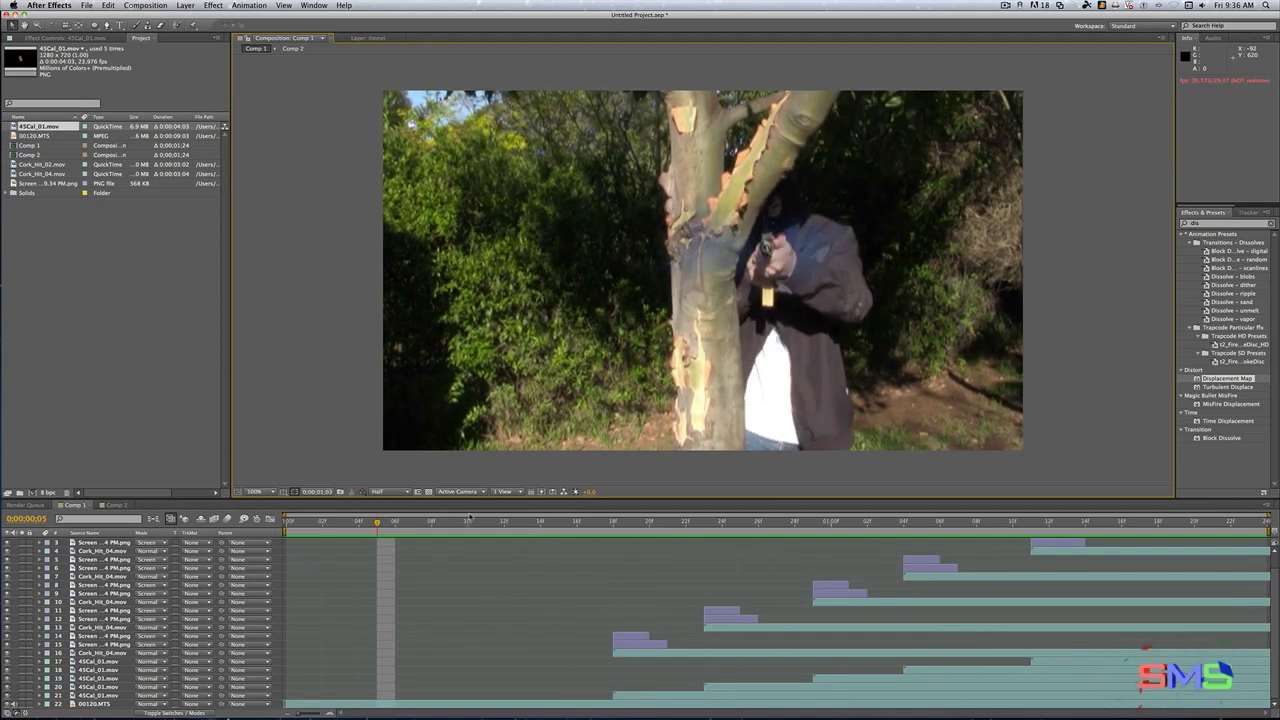
pyautogui.click(590, 367)
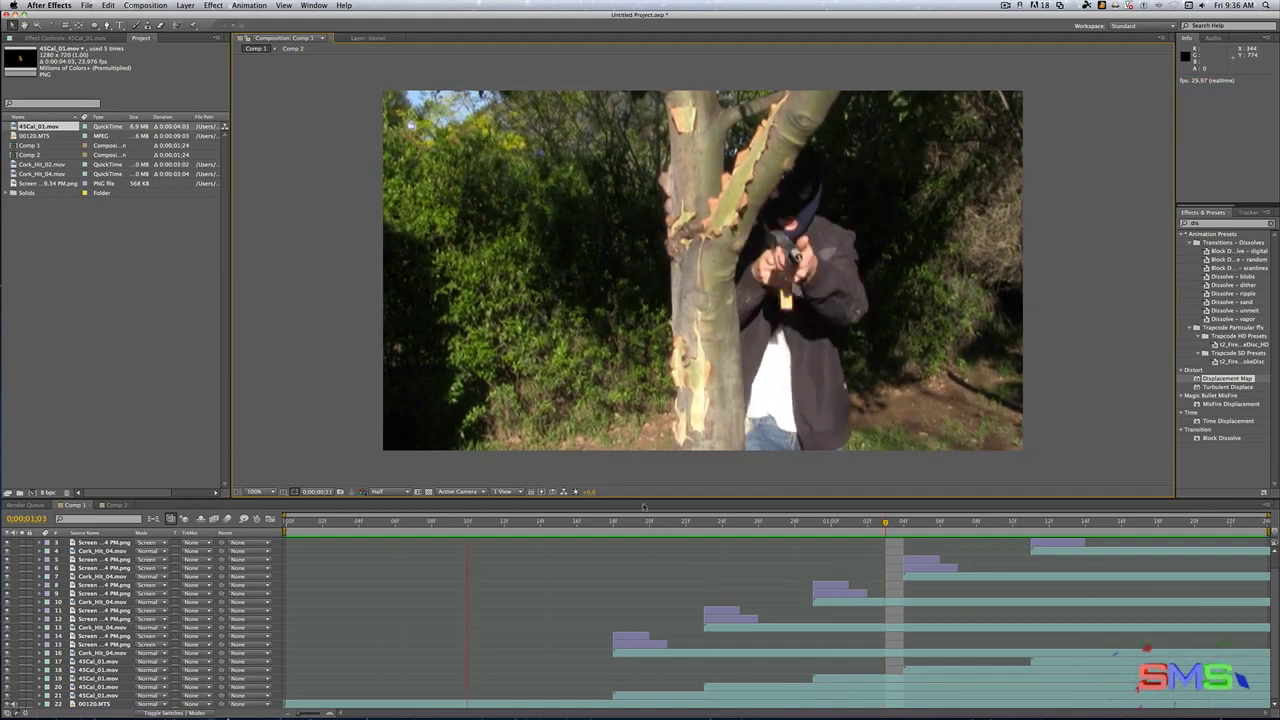
pyautogui.press('space')
pyautogui.press('space')
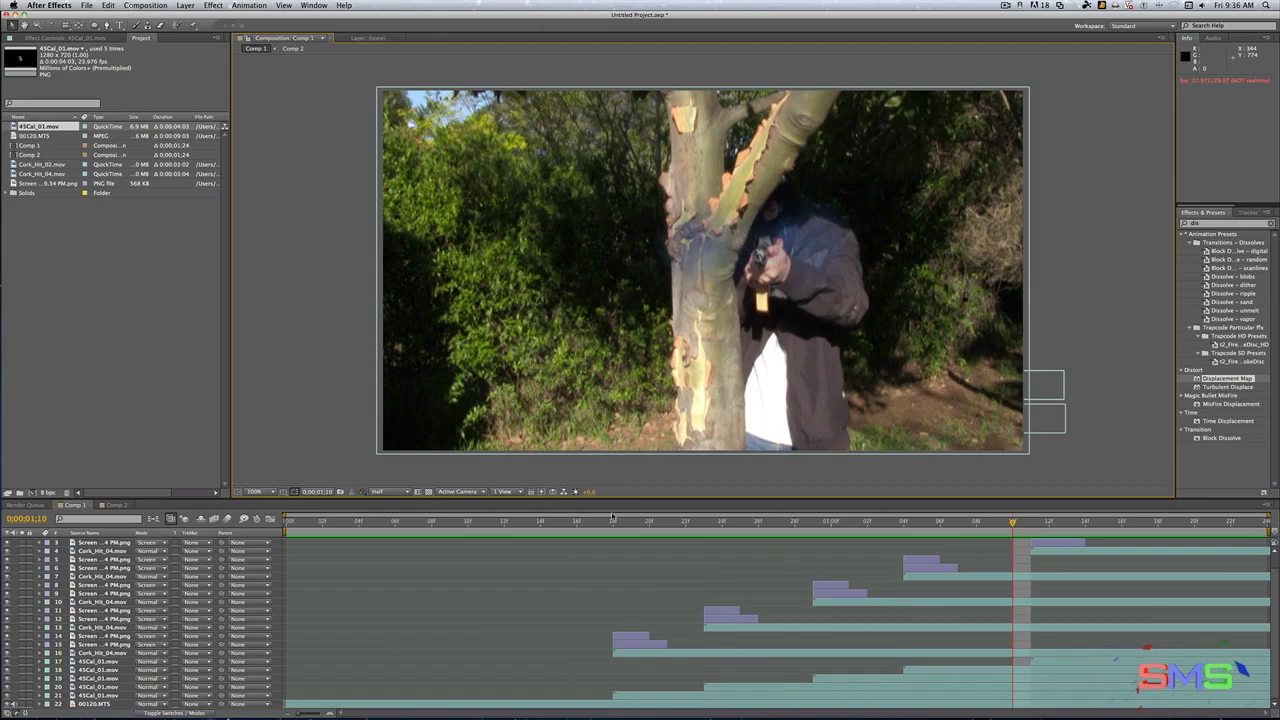